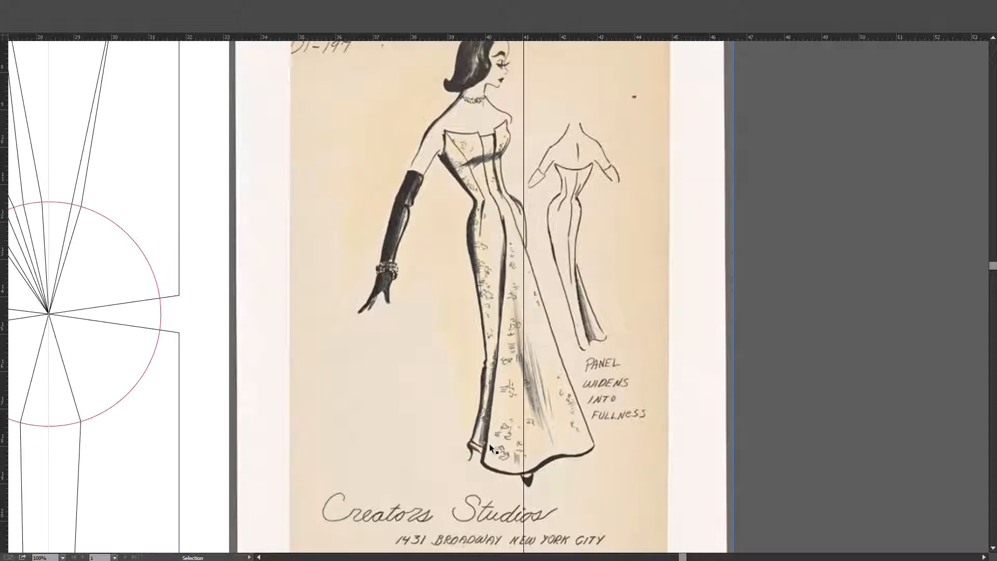
Examine the strapless dress sketch's panel lines alongside the darts on the front bodice pattern.
click(486, 235)
scroll(492, 272, down, 3)
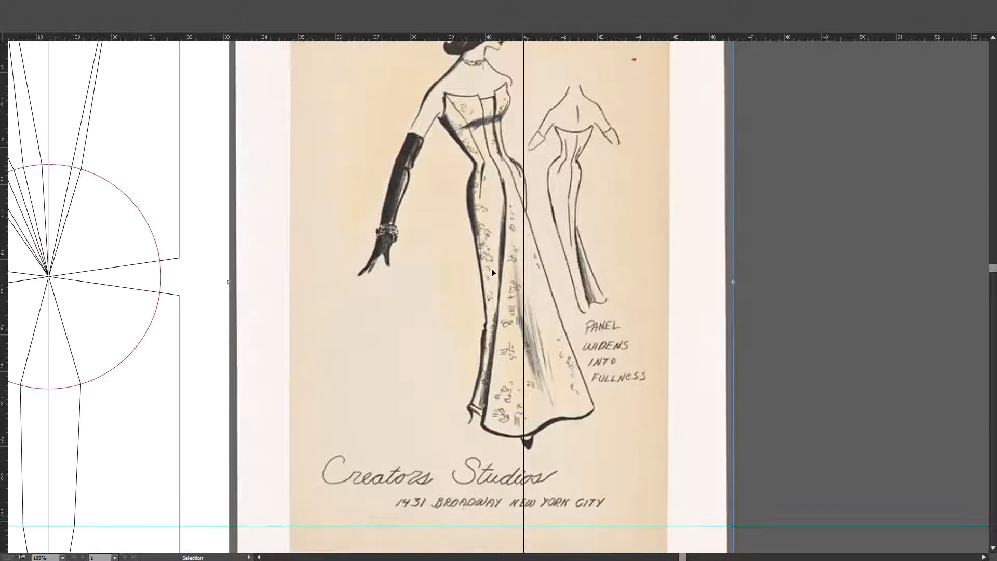
scroll(491, 272, up, 3)
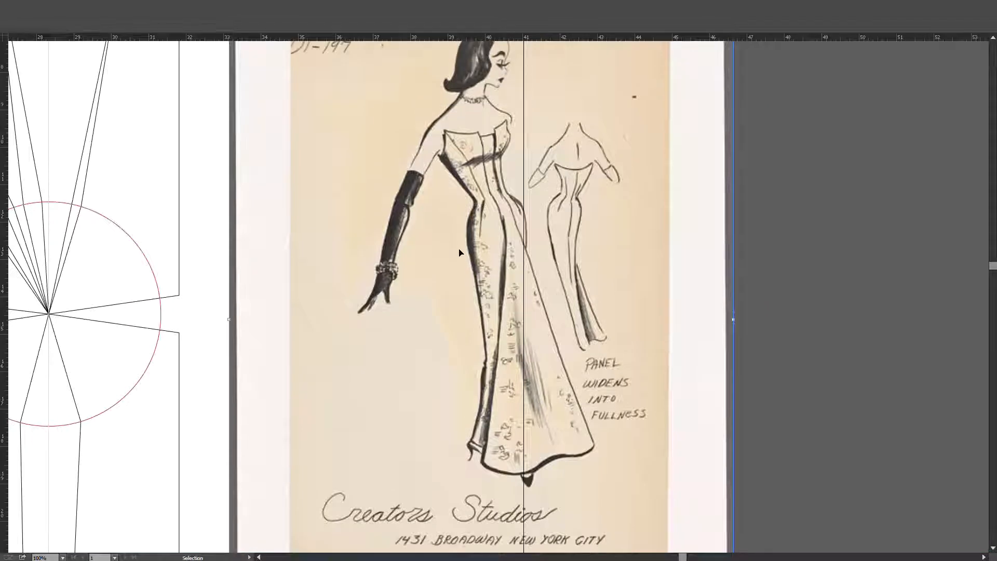
scroll(425, 208, down, 3)
mouse_move(366, 268)
mouse_down()
mouse_move(450, 244)
mouse_move(535, 265)
mouse_move(542, 279)
mouse_up()
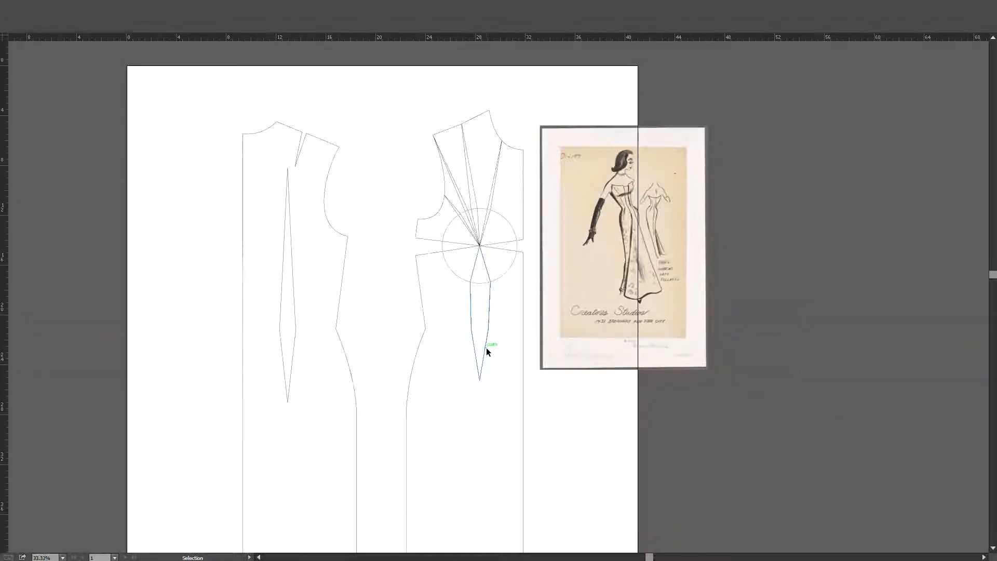
scroll(476, 343, up, 2)
scroll(505, 301, up, 5)
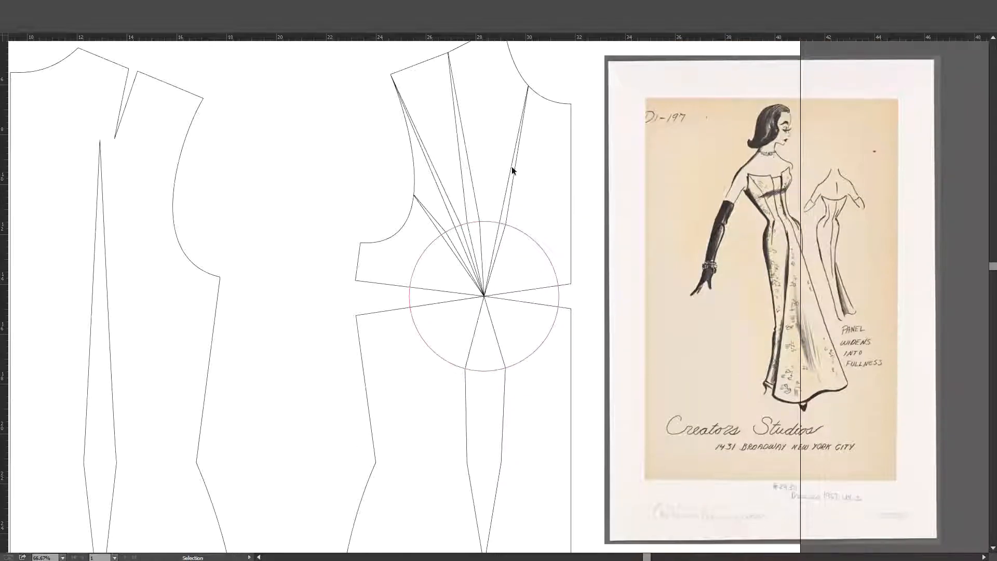
scroll(445, 247, down, 2)
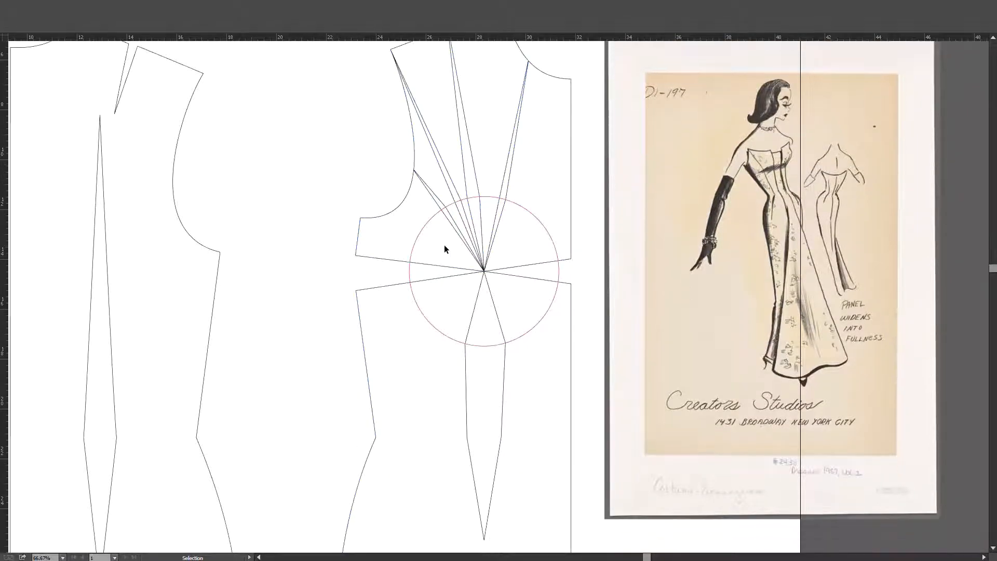
scroll(450, 232, up, 3)
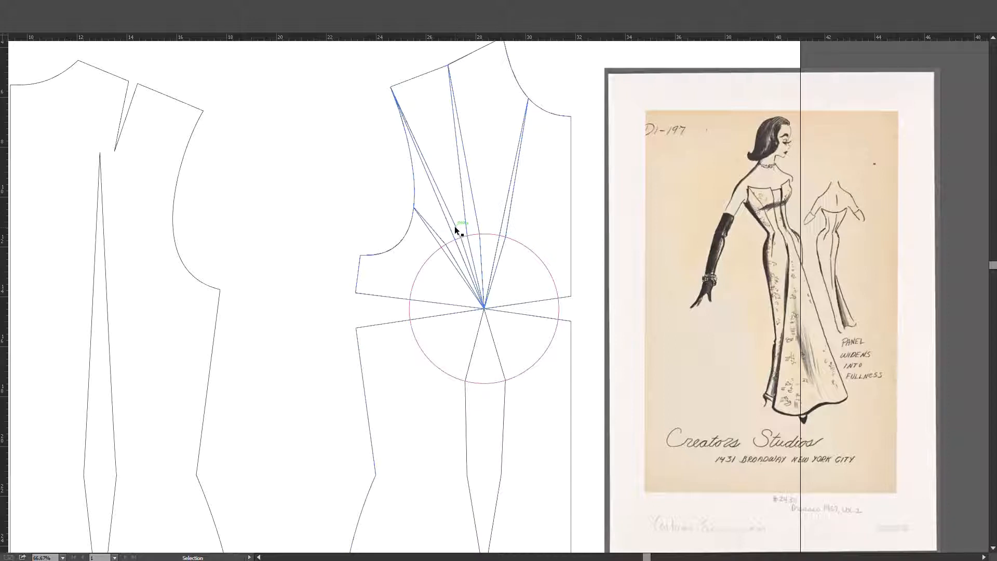
Draw a 3 in square starting at the upper corner of the centre-front dart on the front pattern.
key(p)
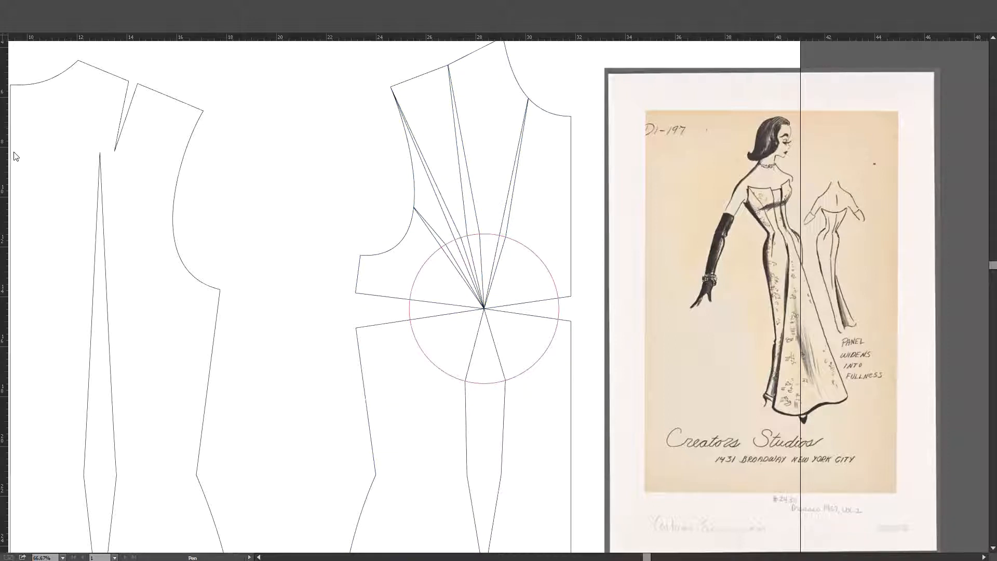
key(m)
ctrl+click(572, 297)
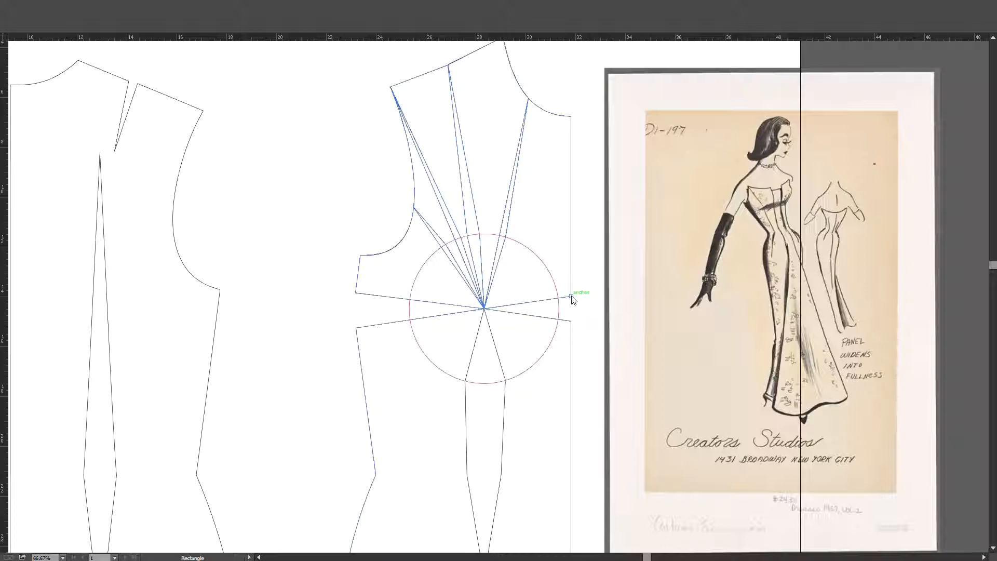
click(571, 296)
key(Return)
Centre the square on the centre-front dart's upper corner and move the sketch image farther from the pattern.
key(v)
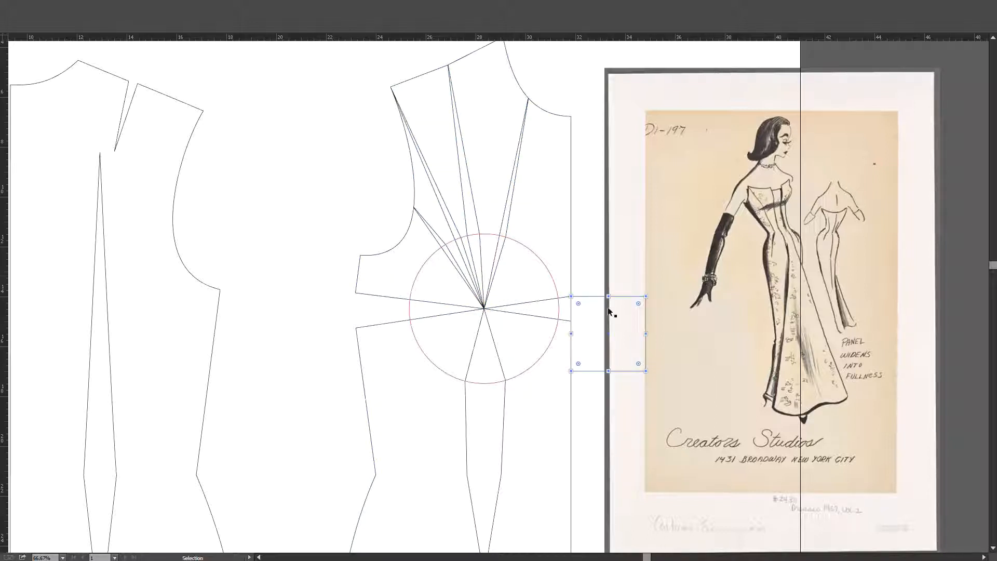
drag(620, 296, 582, 258)
click(577, 242)
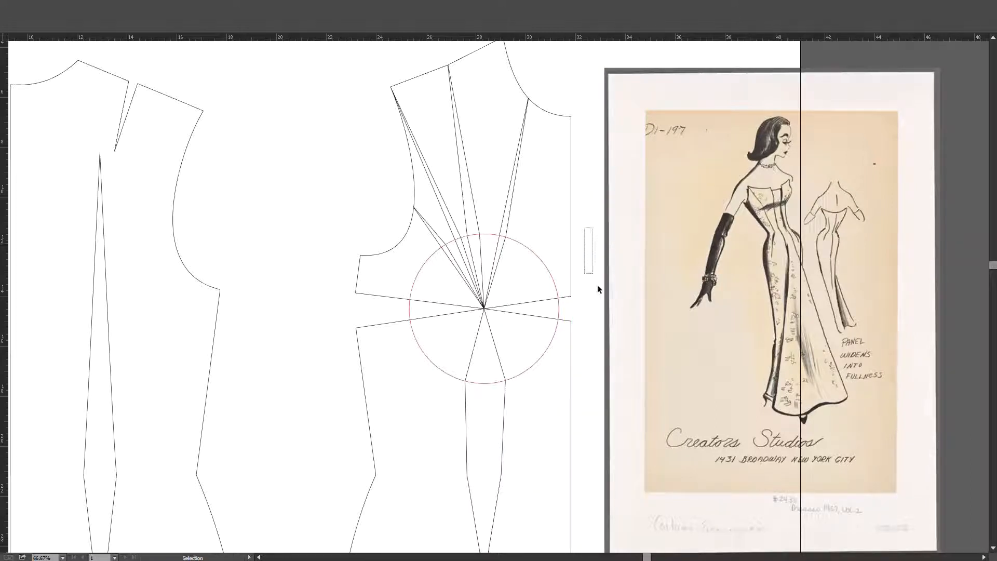
click(587, 255)
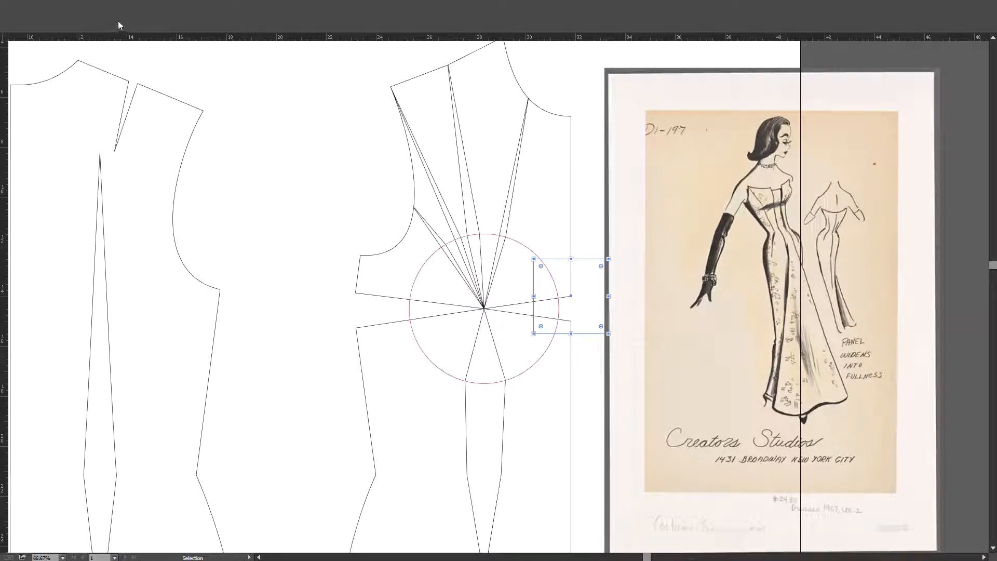
drag(673, 244, 719, 244)
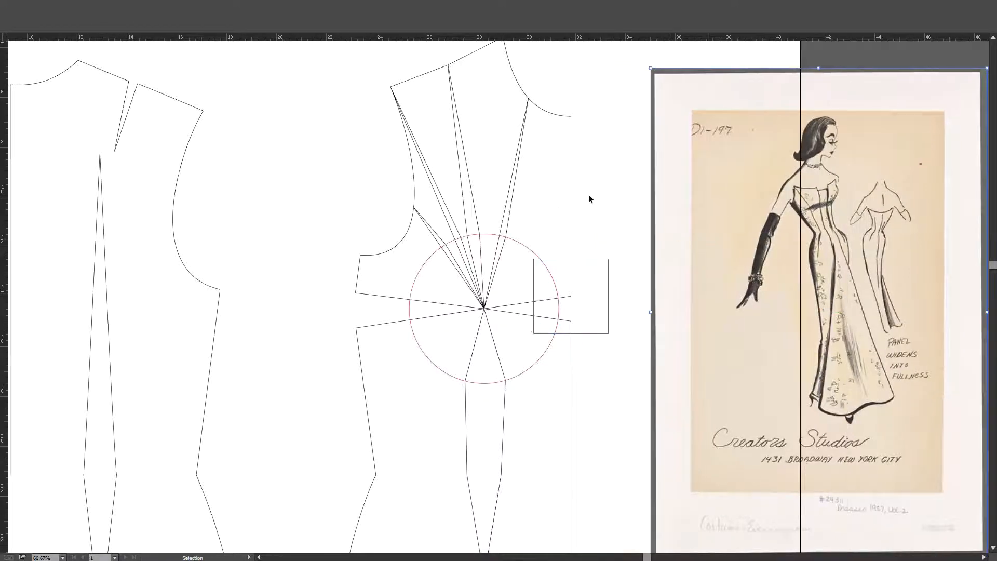
click(591, 197)
Draw a neckline from the armhole-side shoulder dart across to the square's inner edge, ending with a short vertical line down to its corner.
key(p)
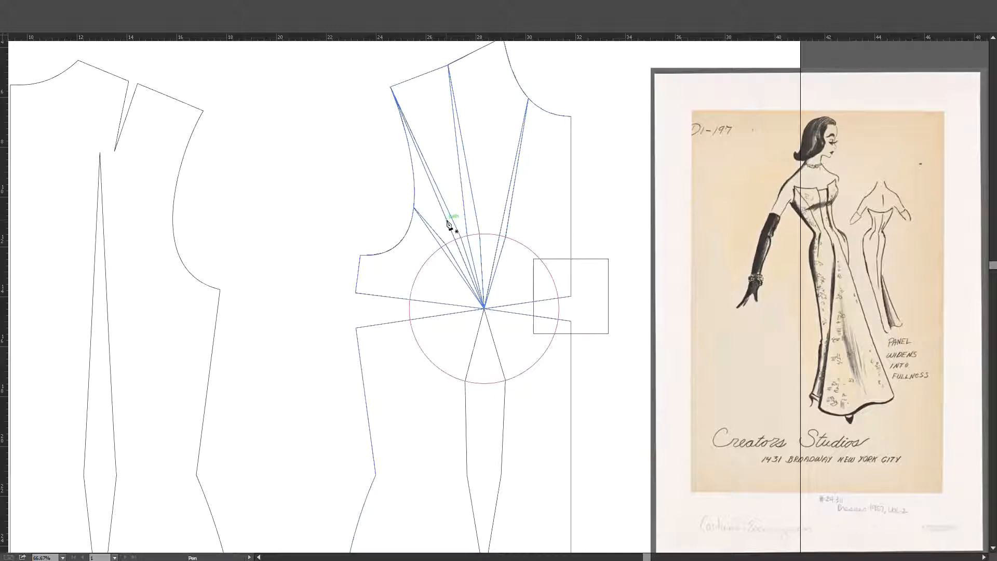
key(shift+c)
scroll(451, 223, up, 2)
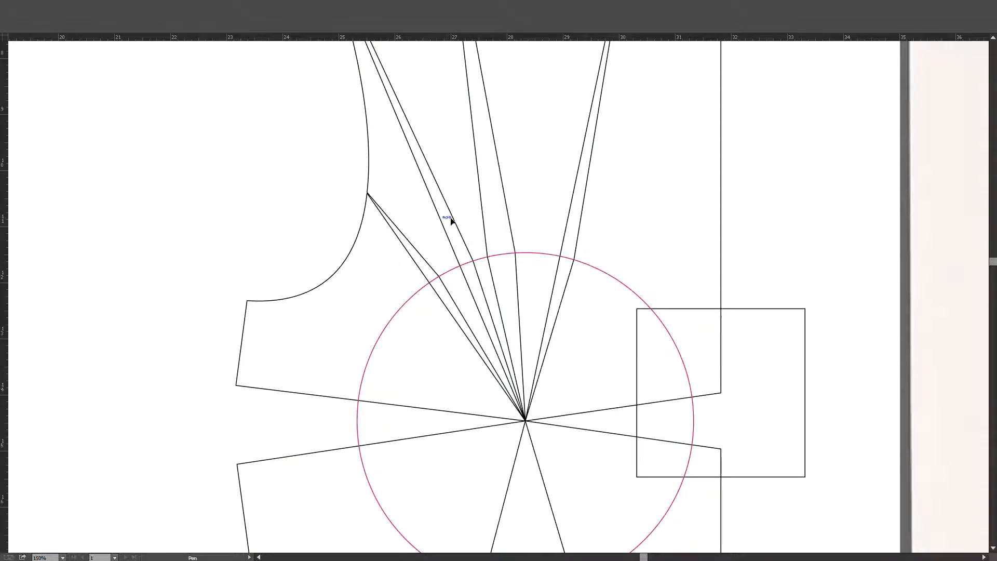
ctrl+click(454, 222)
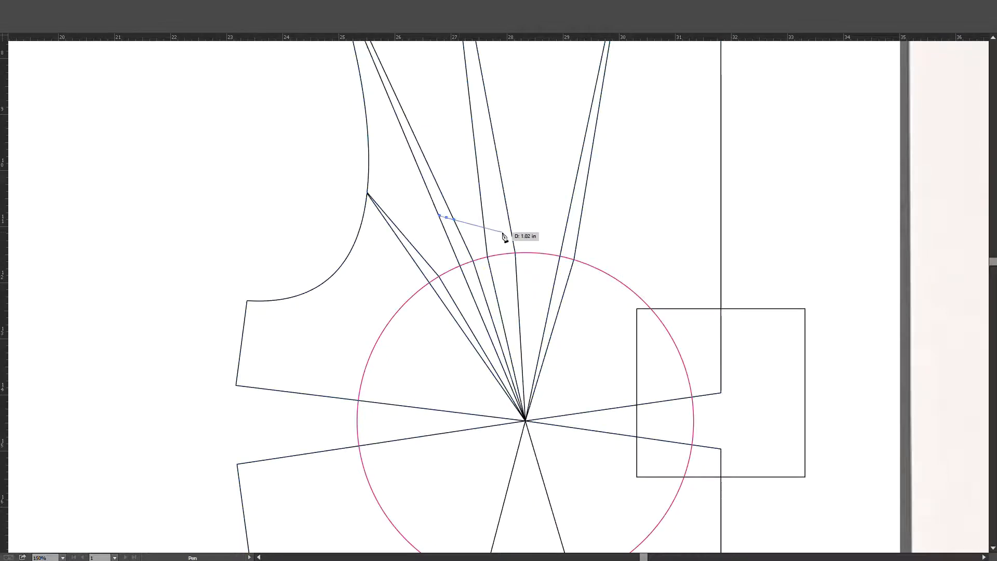
scroll(507, 237, down, 2)
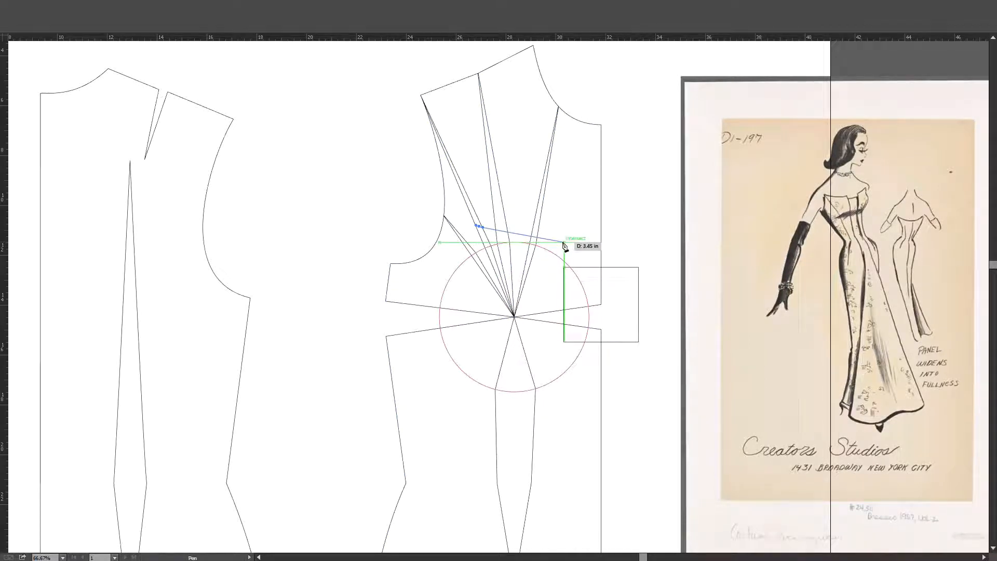
drag(564, 244, 564, 274)
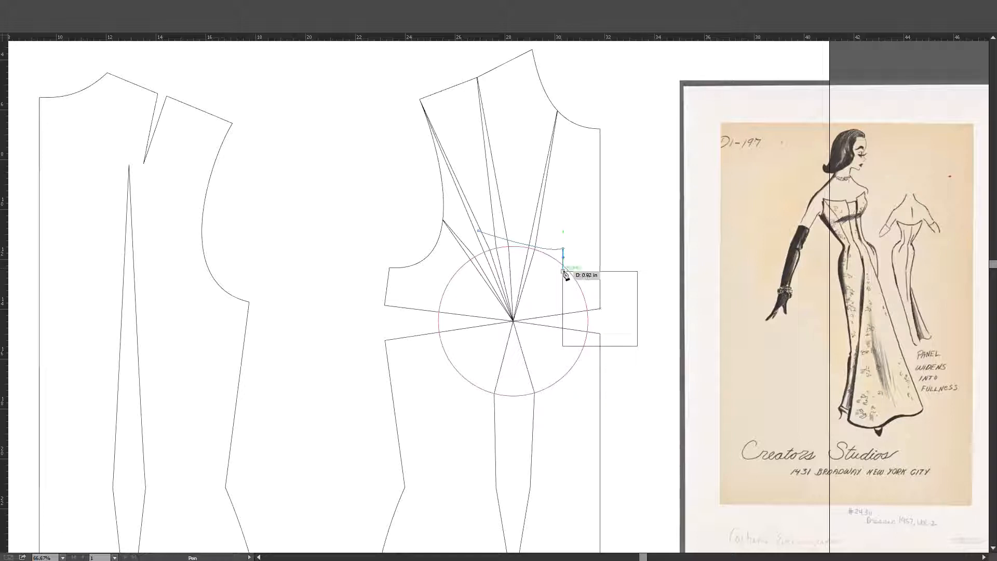
key(v)
key(Delete)
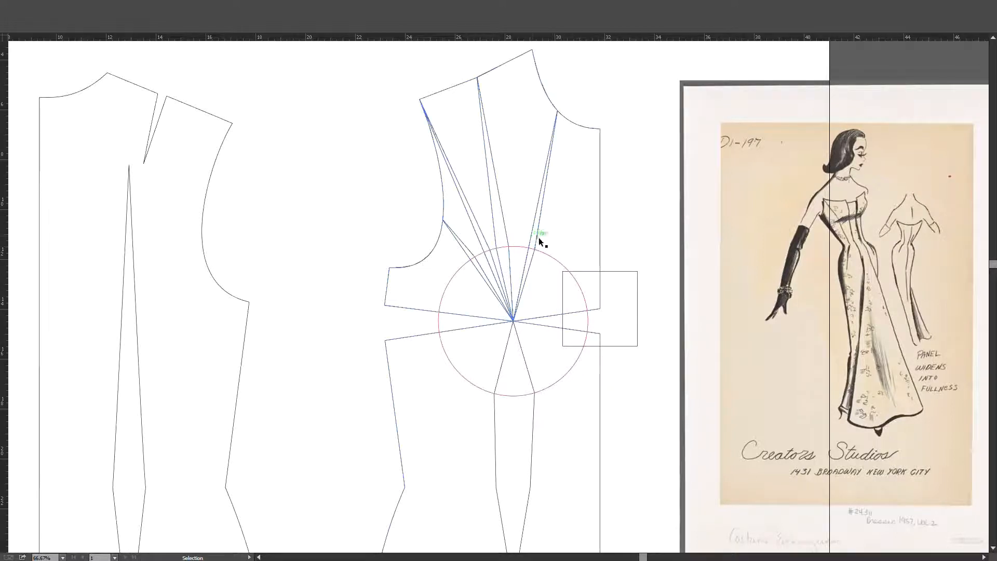
key(ctrl+z)
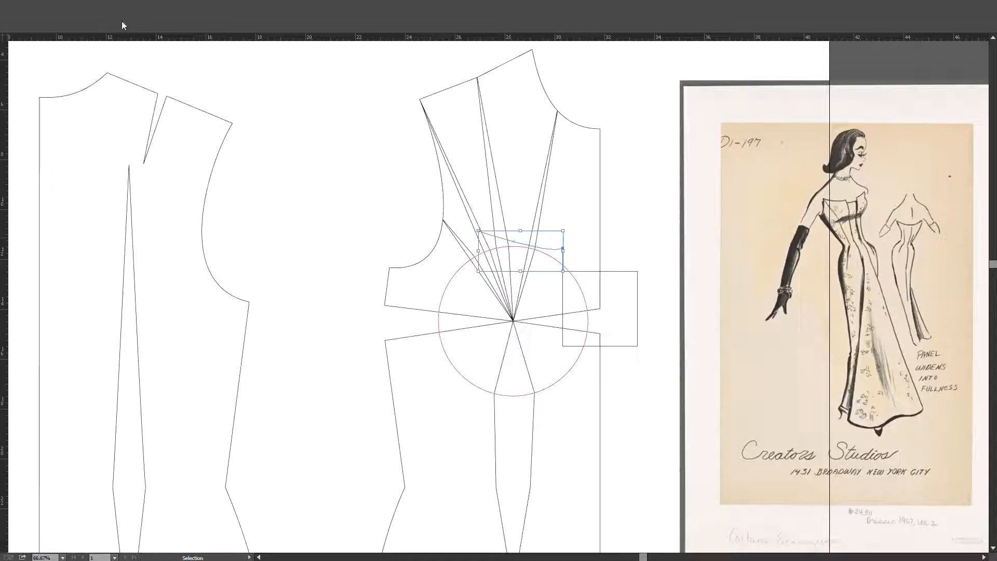
click(307, 139)
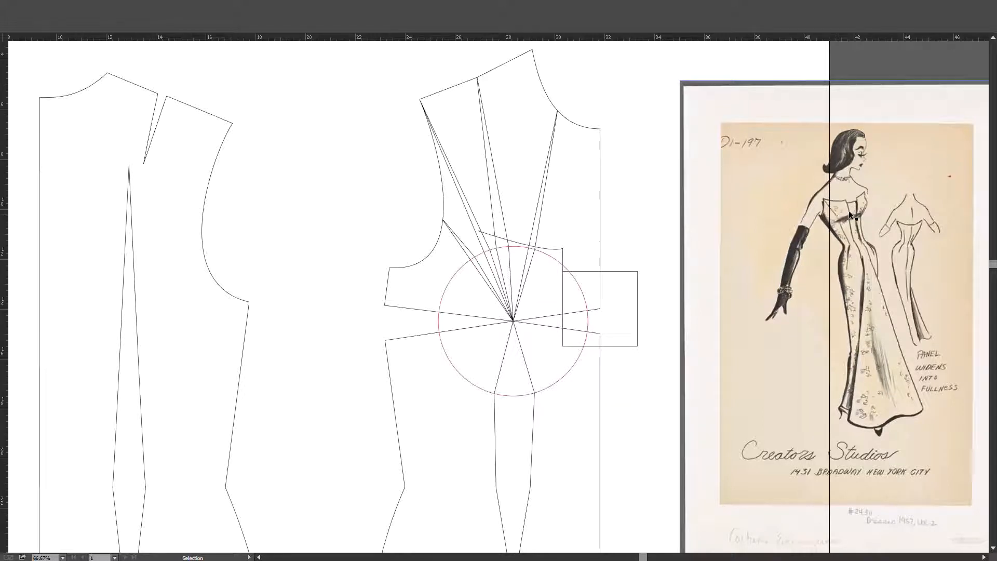
Move the square down about 0.5 in to bust-point level and lower the neckline's inner corner and vertical end to match.
drag(616, 271, 623, 284)
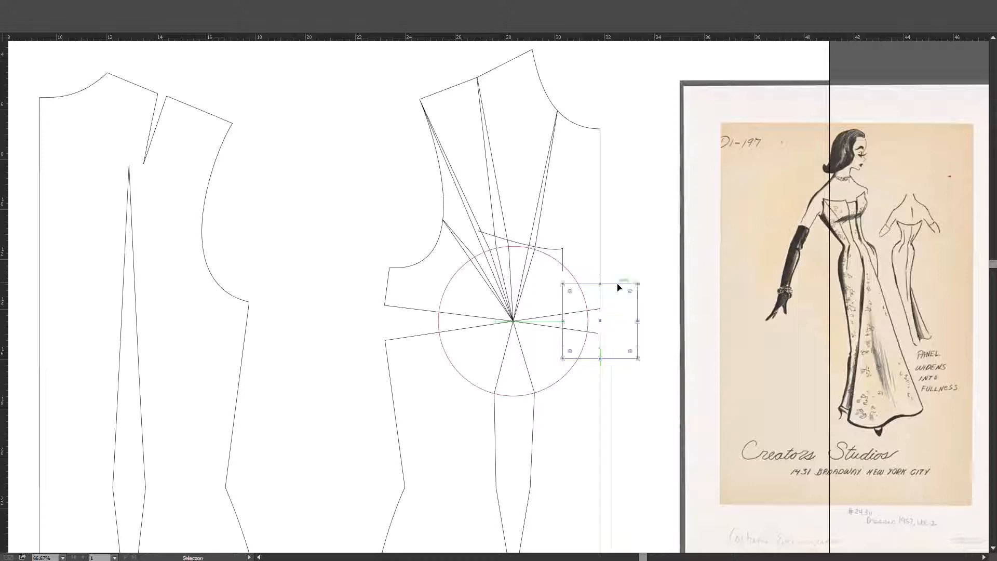
click(626, 257)
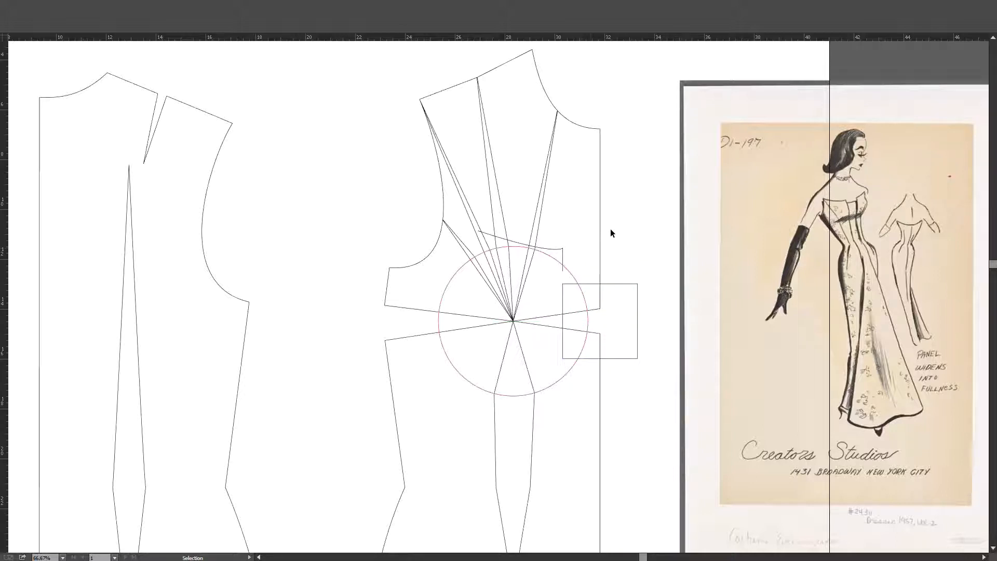
key(a)
click(563, 267)
drag(563, 270, 566, 277)
drag(566, 285, 563, 287)
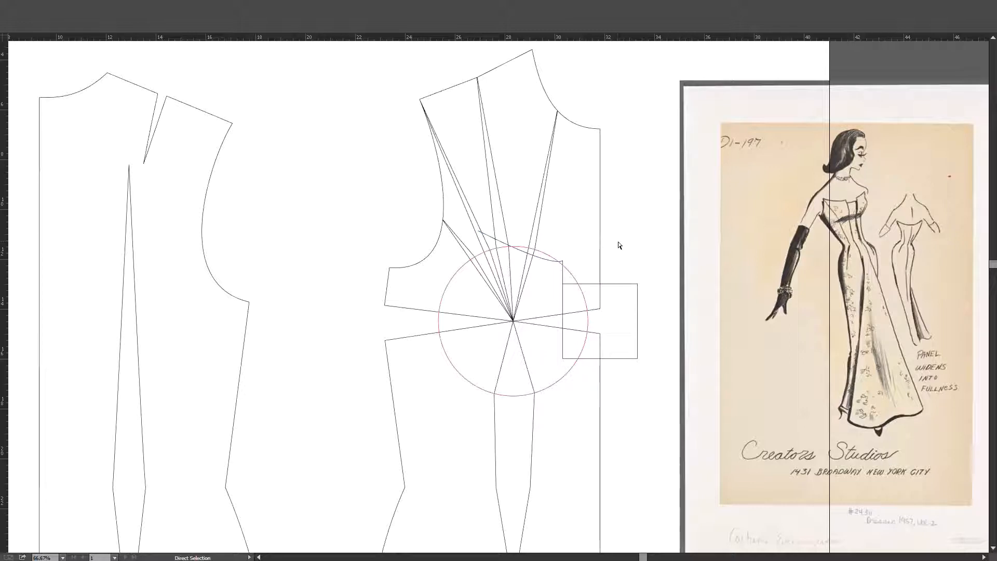
Draw a curved underarm edge from the neckline's outer peak down to the upper corner of the side-seam dart.
key(p)
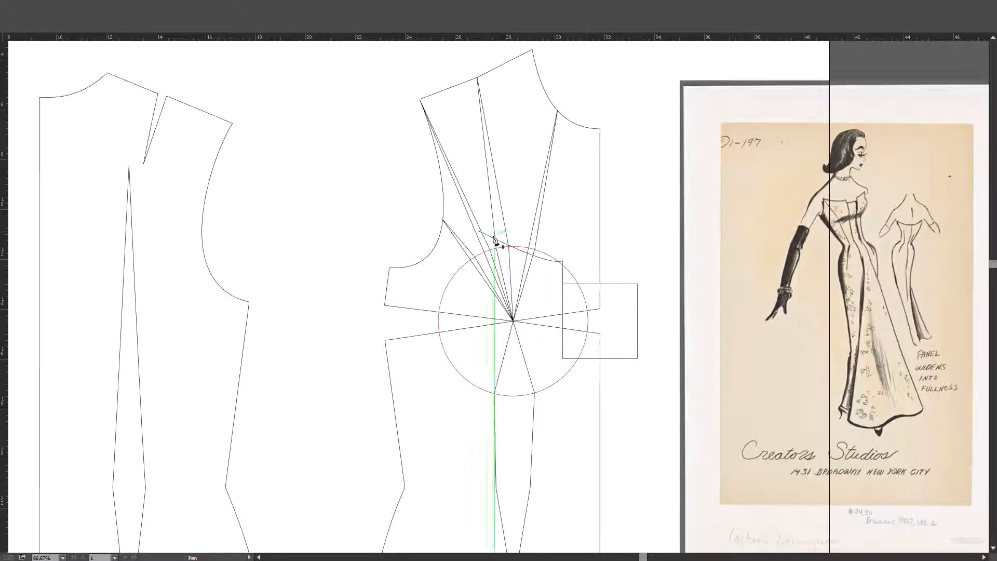
click(478, 231)
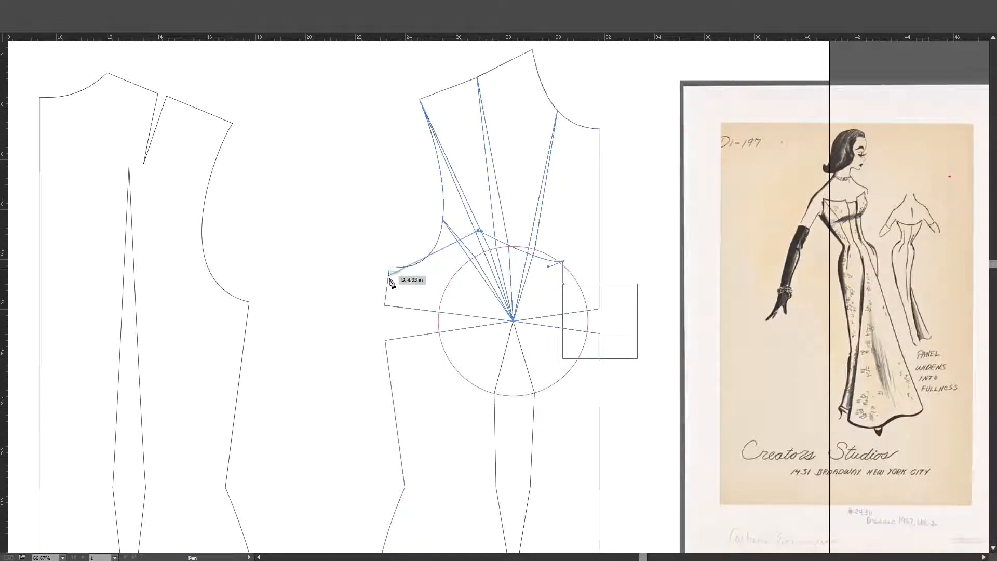
drag(385, 306, 318, 302)
key(v)
click(317, 293)
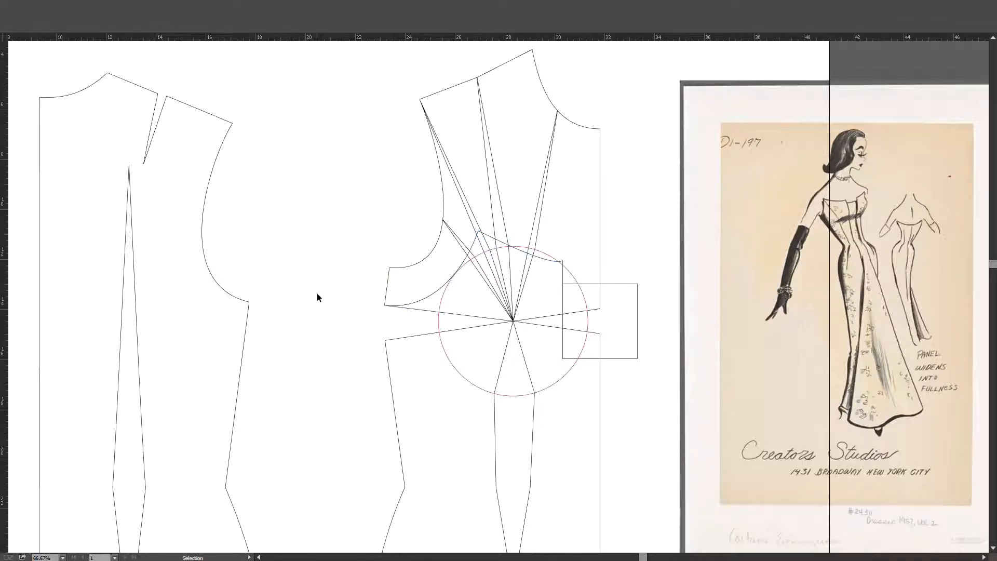
Examine the new strapless neckline and underarm edge on the front pattern against the dress sketch.
scroll(626, 178, down, 3)
scroll(626, 180, up, 1)
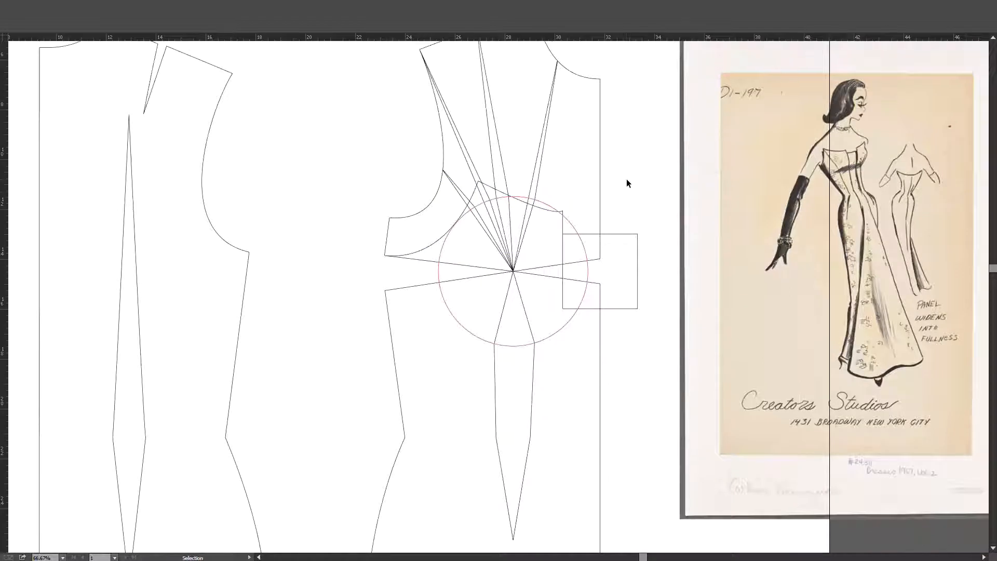
scroll(626, 180, up, 1)
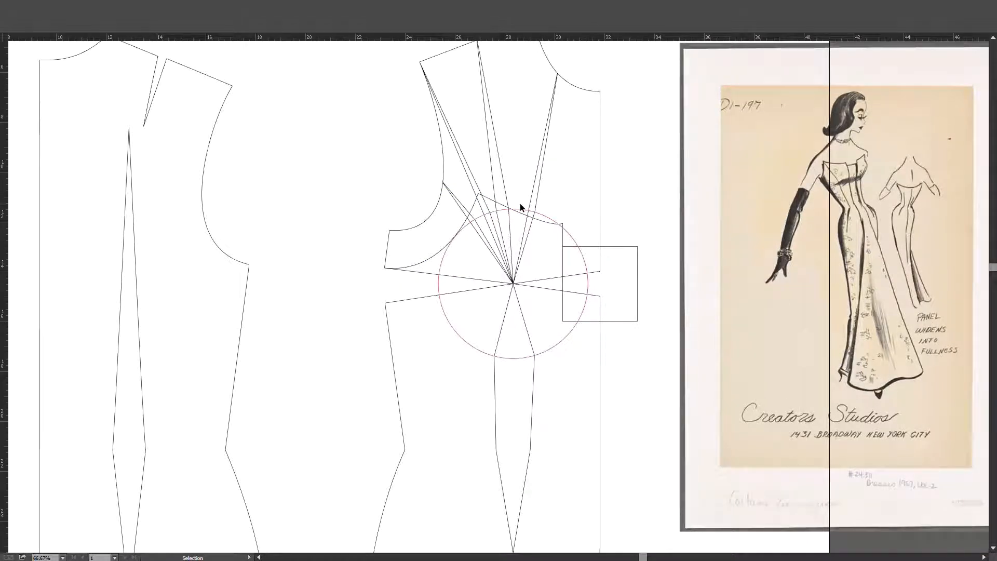
scroll(520, 204, down, 6)
scroll(520, 205, up, 5)
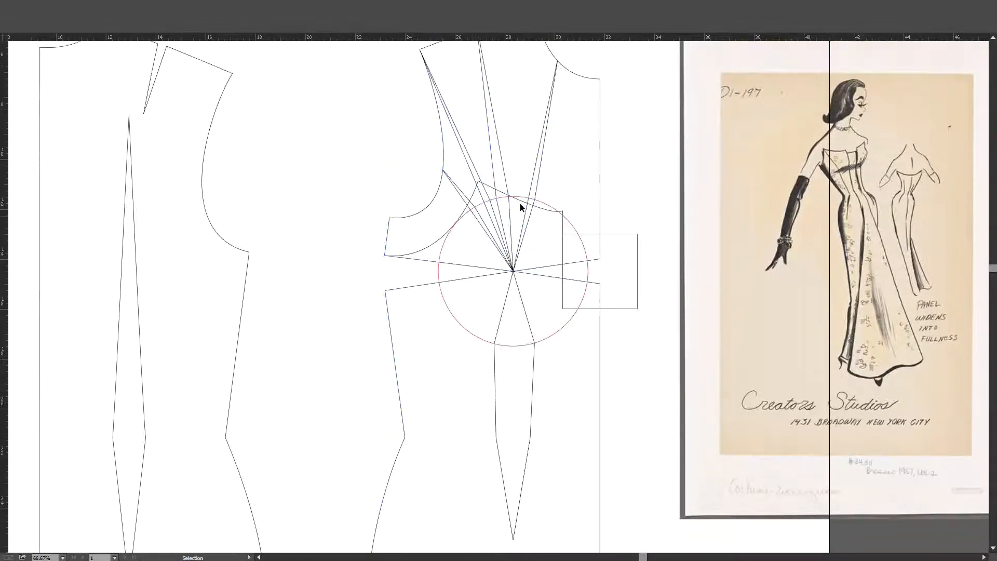
scroll(520, 204, up, 1)
scroll(519, 204, up, 1)
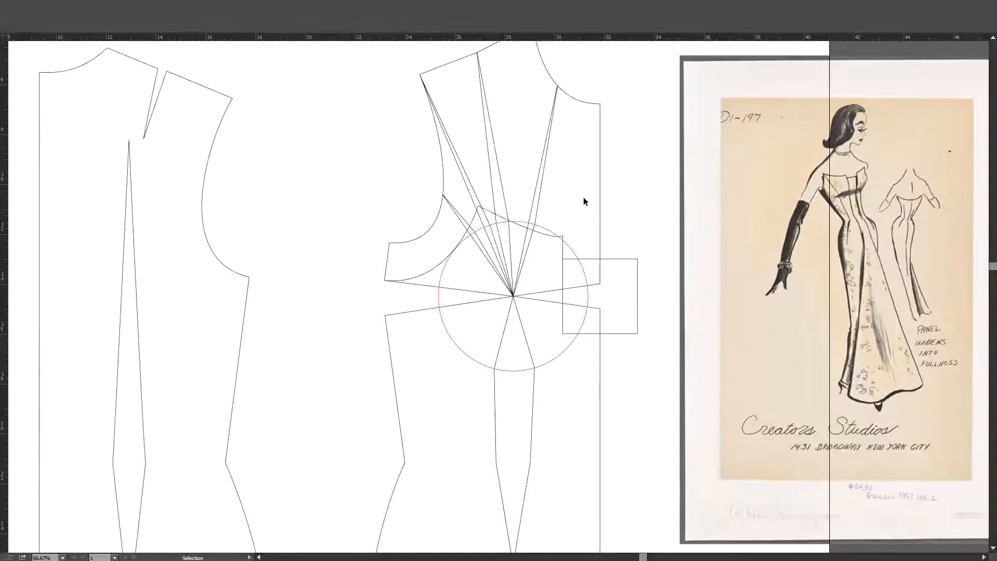
scroll(578, 238, down, 4)
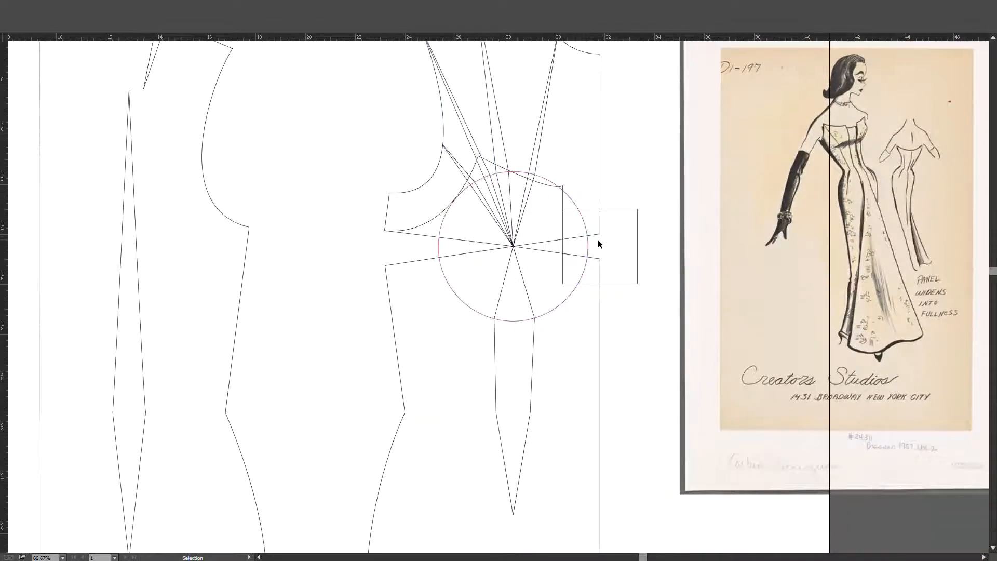
Extend the square down to the waist level of the front dart and narrow it to end at the centre-front line.
click(613, 283)
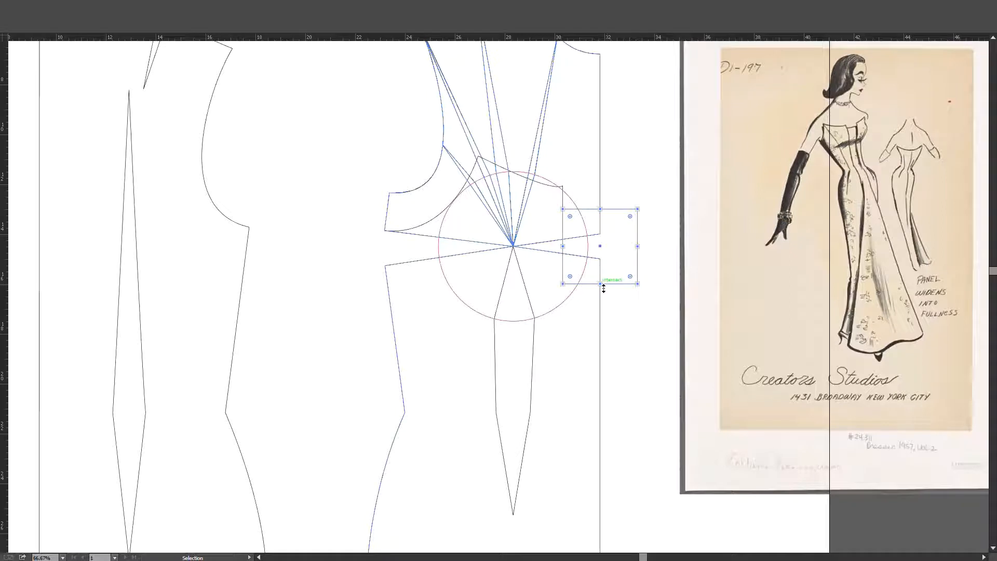
drag(604, 289, 534, 413)
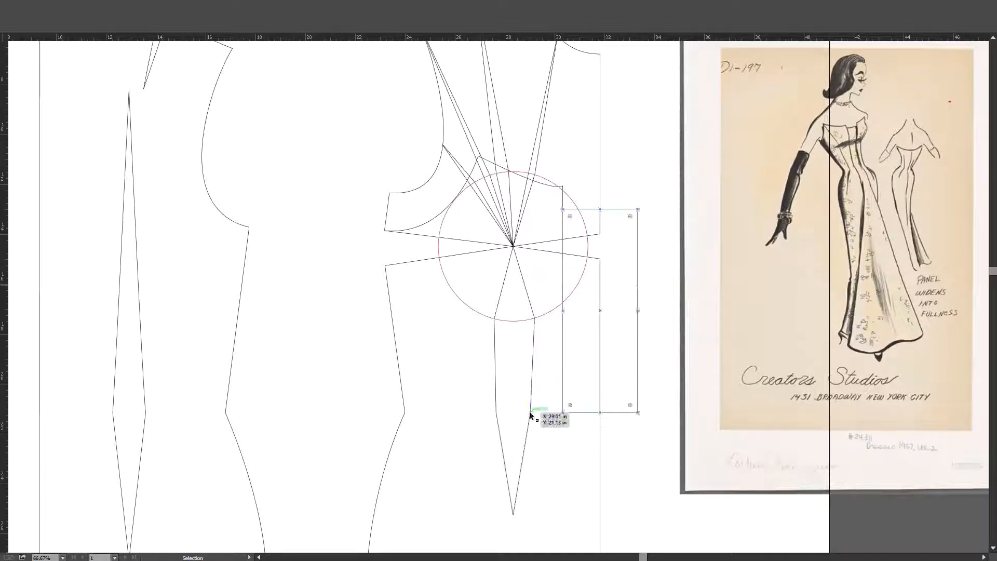
scroll(621, 433, down, 1)
scroll(621, 433, up, 1)
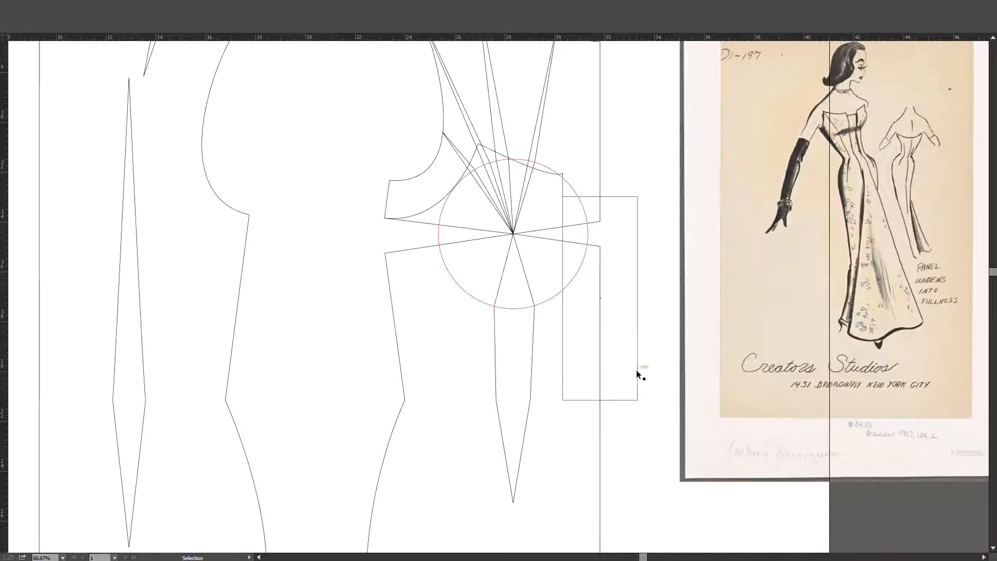
click(636, 294)
drag(638, 298, 601, 293)
click(622, 288)
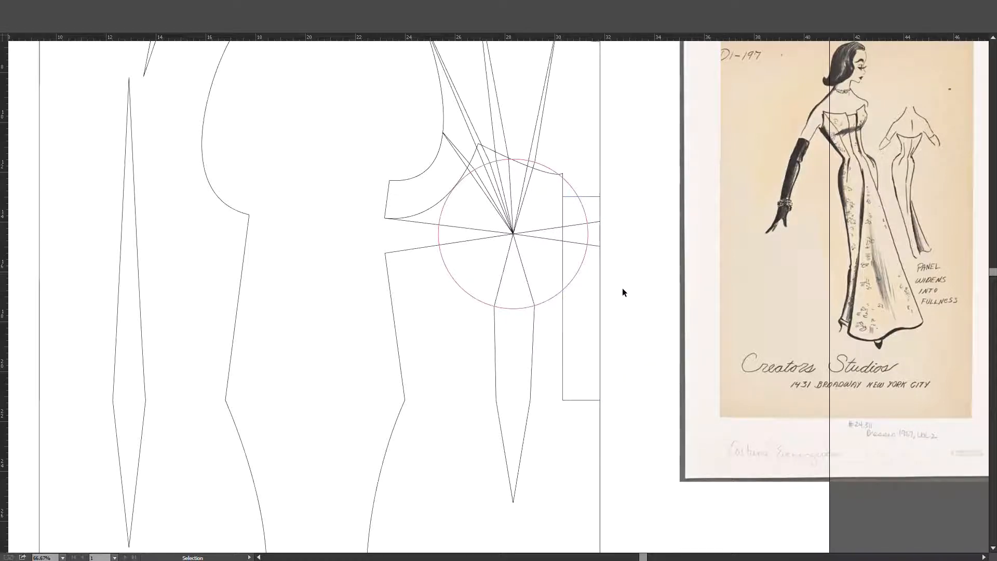
Extend the narrow centre-front rectangle from the waist down to the front pattern's hem.
scroll(638, 283, down, 4)
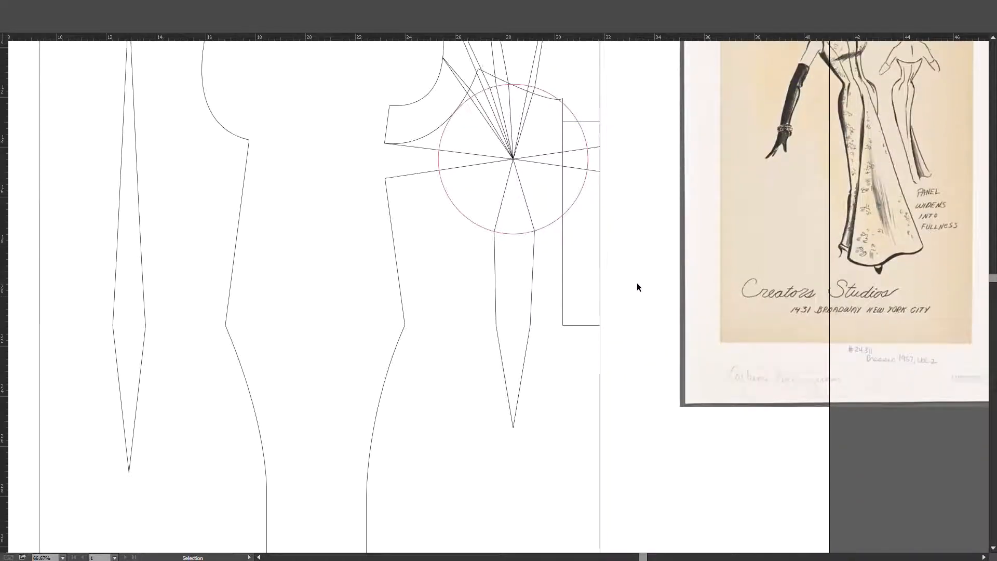
scroll(635, 279, down, 2)
scroll(630, 269, down, 2)
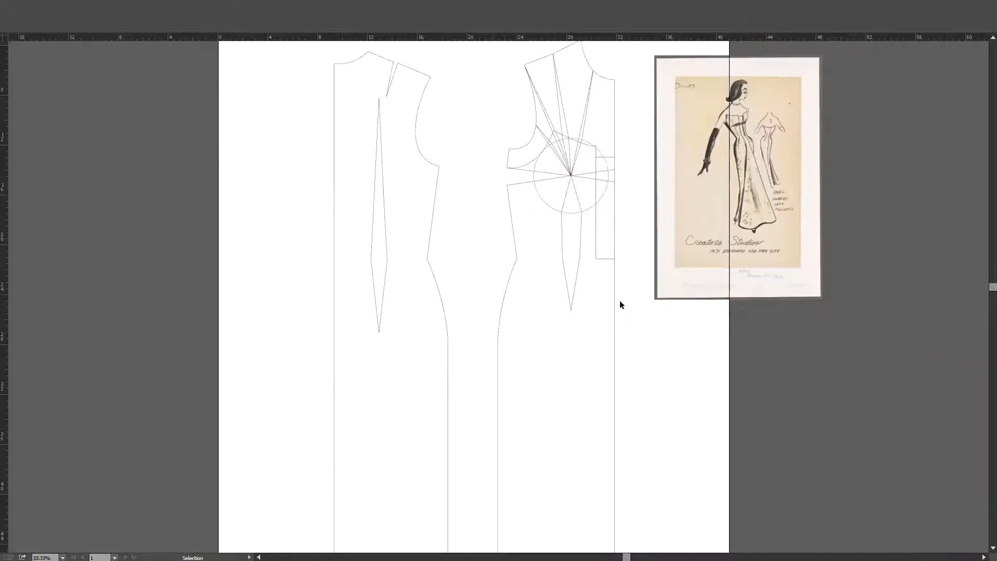
drag(626, 314, 611, 258)
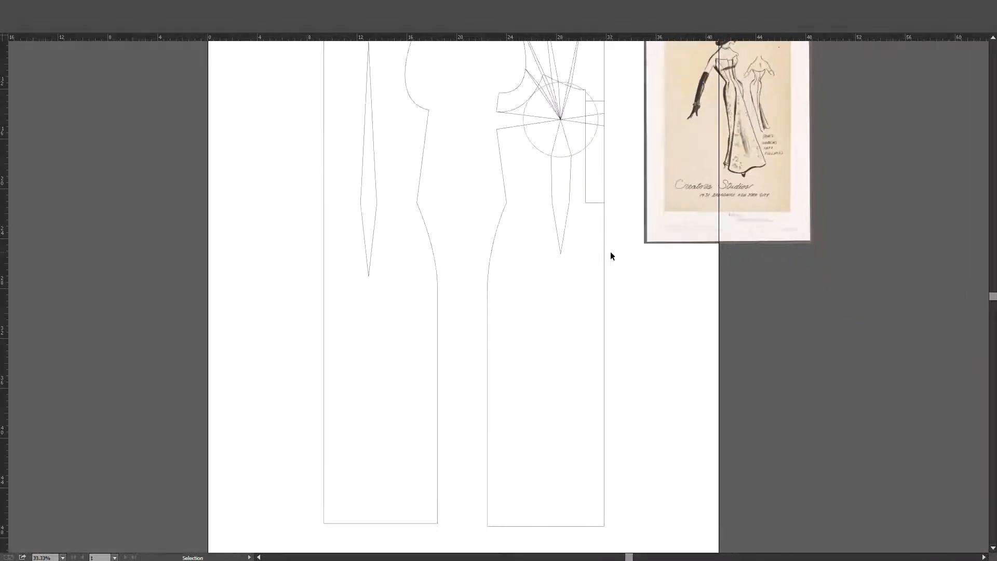
click(594, 203)
drag(594, 203, 587, 526)
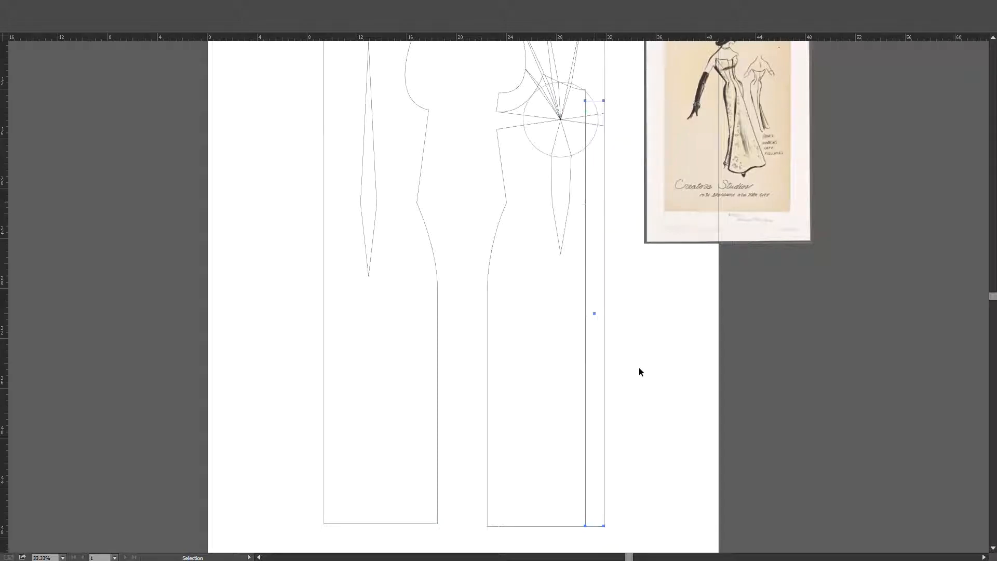
click(639, 366)
Adjust the neckline's inner end so its curve meets the vertical centre-panel edge horizontally.
scroll(622, 283, up, 2)
click(736, 129)
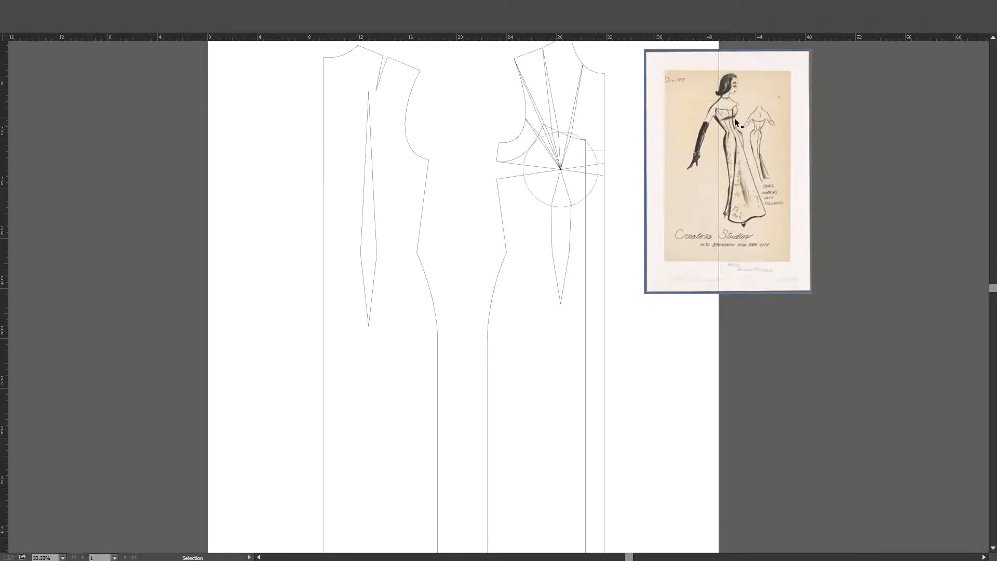
scroll(733, 116, up, 3)
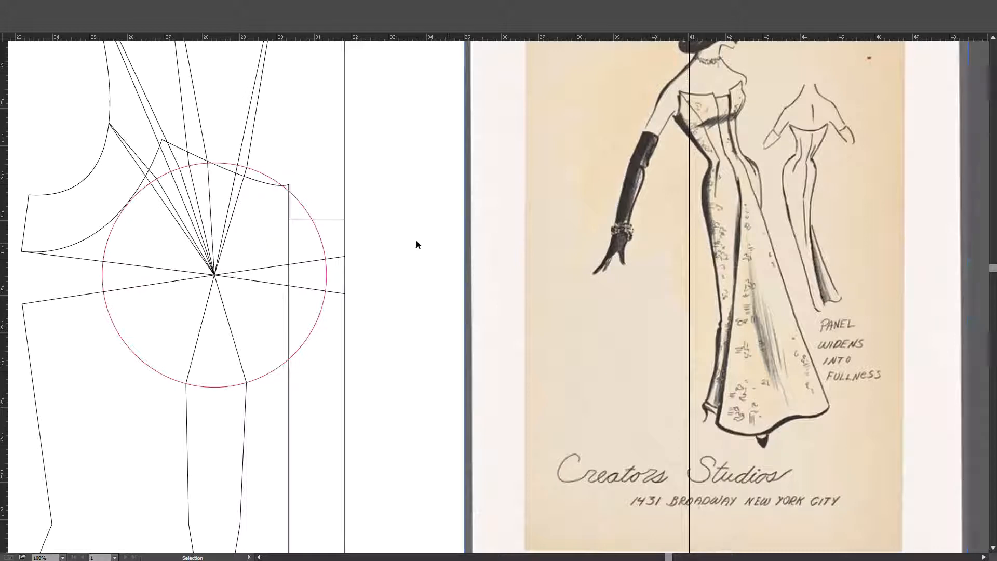
scroll(416, 239, down, 1)
drag(424, 269, 524, 217)
key(a)
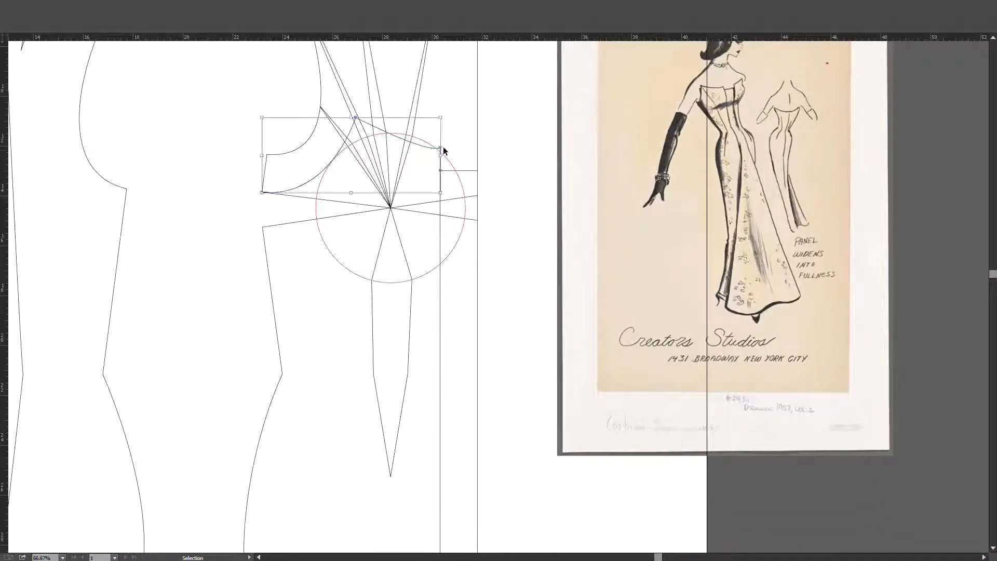
click(441, 149)
drag(436, 149, 429, 147)
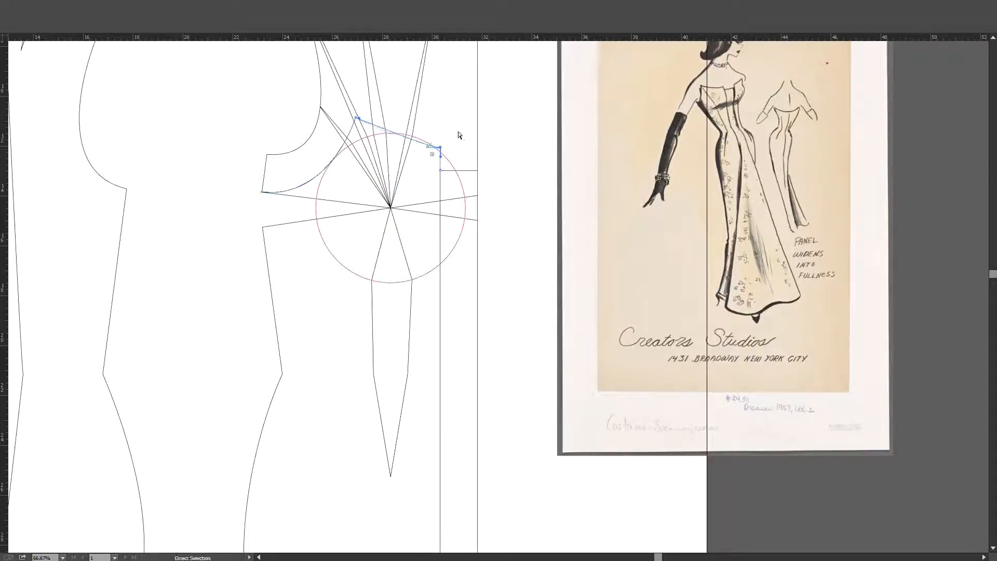
click(456, 132)
Reshape the neckline curve at its outer peak so it dips toward the bust circle.
click(392, 133)
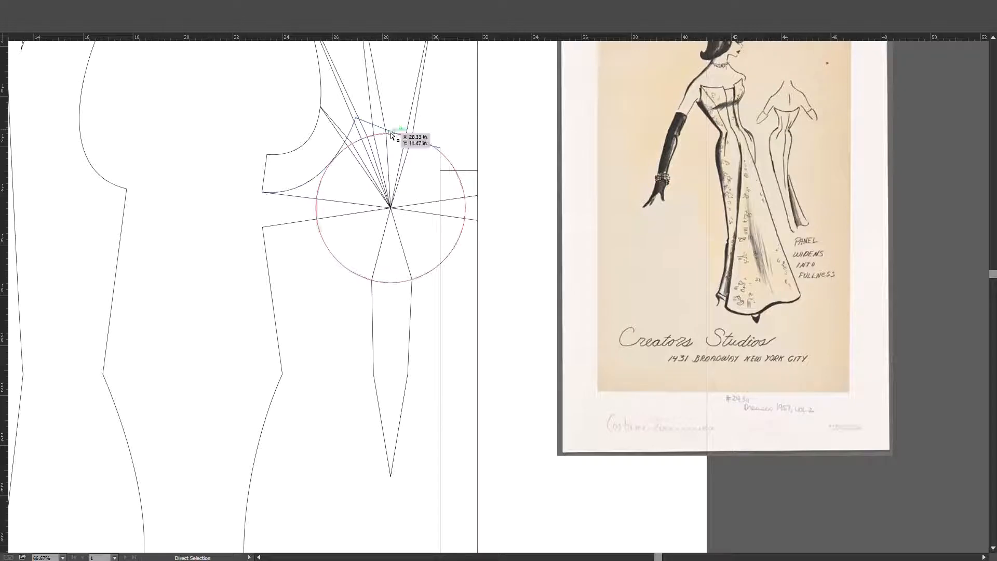
click(392, 134)
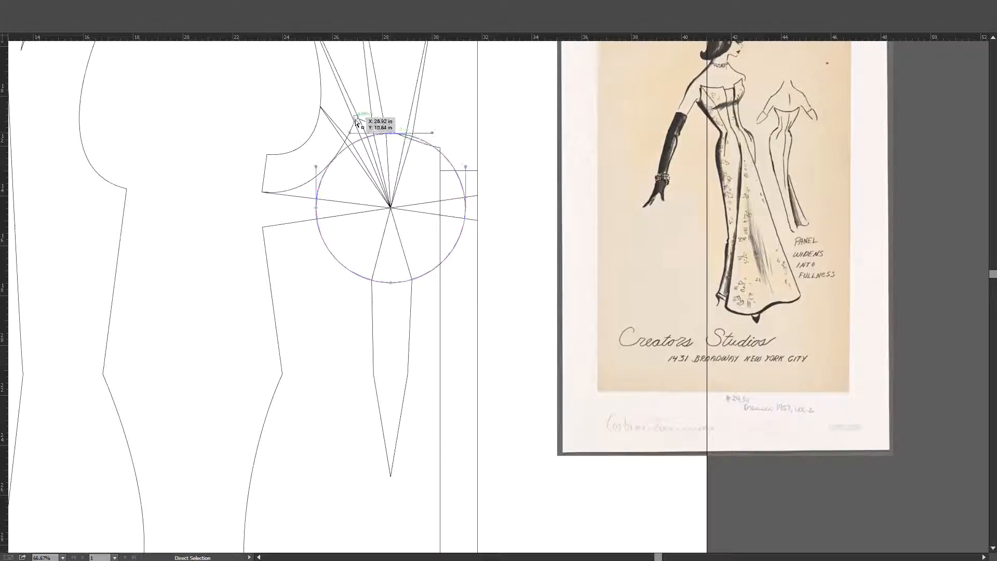
click(360, 123)
drag(359, 120, 378, 133)
click(468, 130)
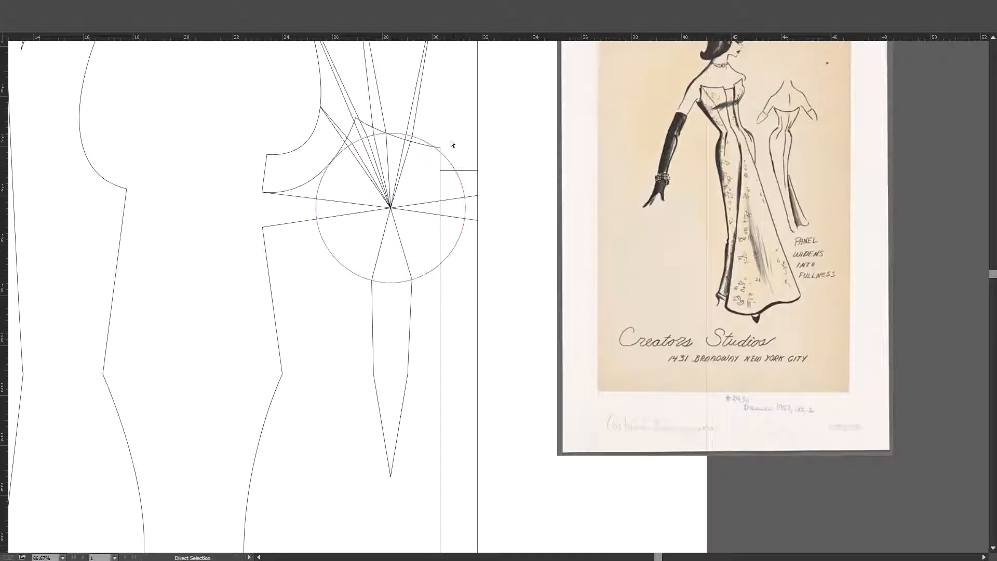
click(376, 136)
Cut the path at the outer peak and separate the neckline and underarm ends onto opposite legs of the shoulder dart.
scroll(375, 137, down, 2)
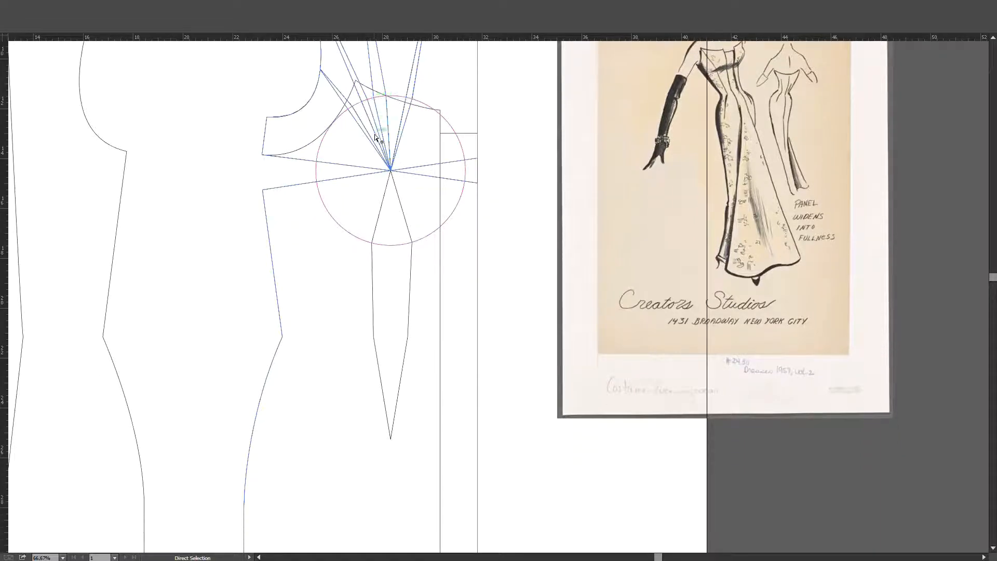
scroll(337, 134, up, 3)
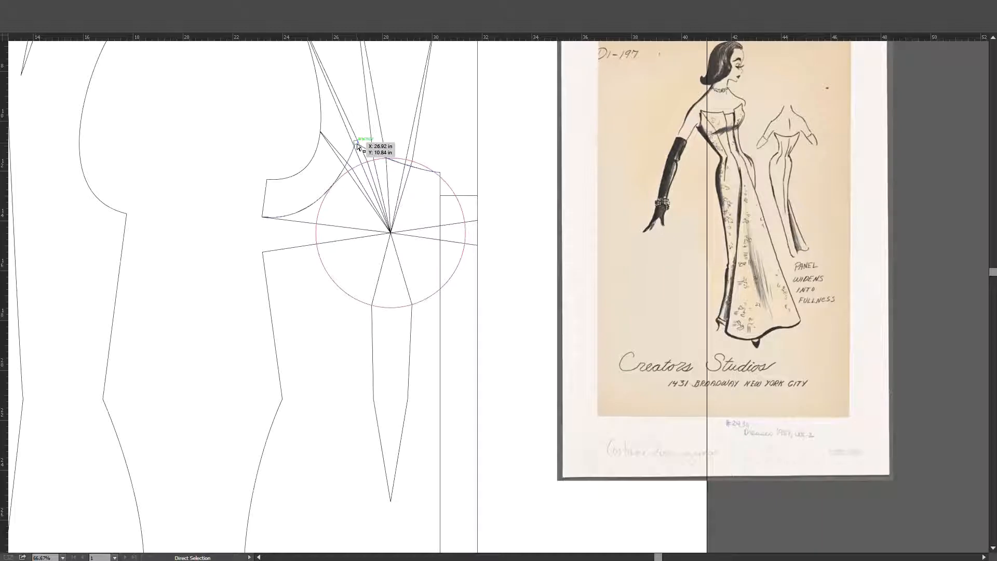
click(390, 233)
scroll(357, 148, up, 1)
scroll(357, 148, up, 1)
key(c)
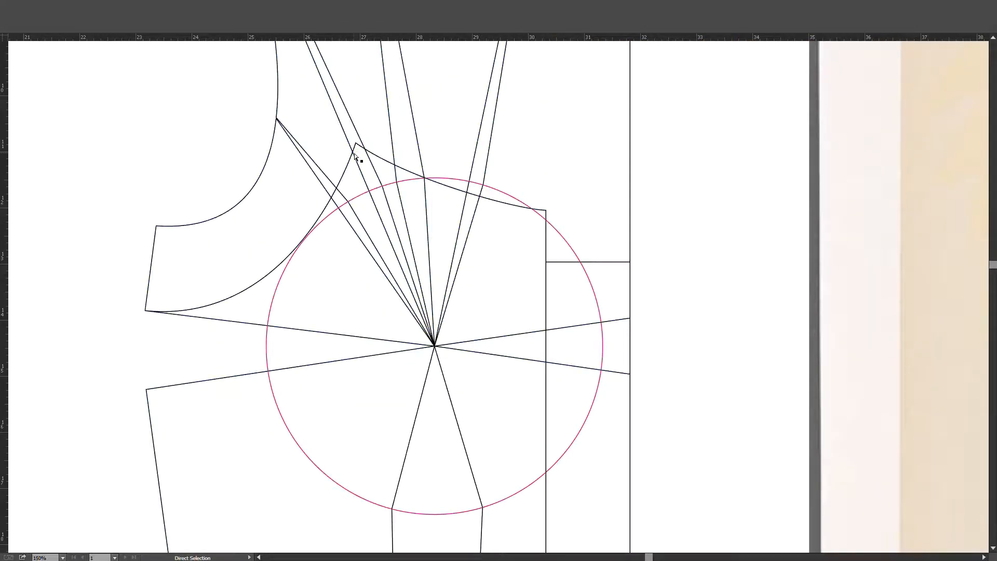
click(356, 144)
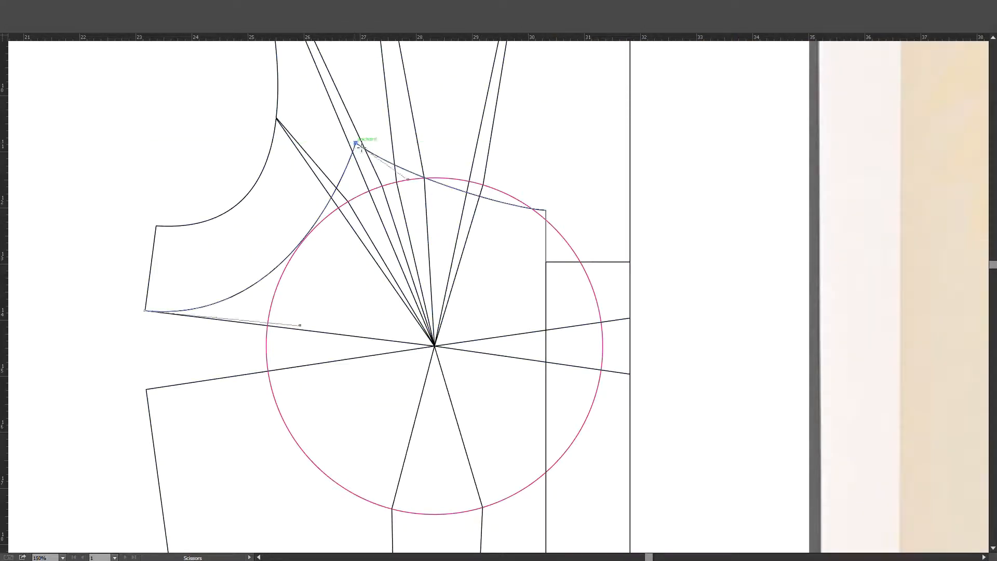
key(a)
mouse_move(356, 145)
mouse_down()
mouse_move(351, 153)
mouse_move(360, 139)
mouse_up()
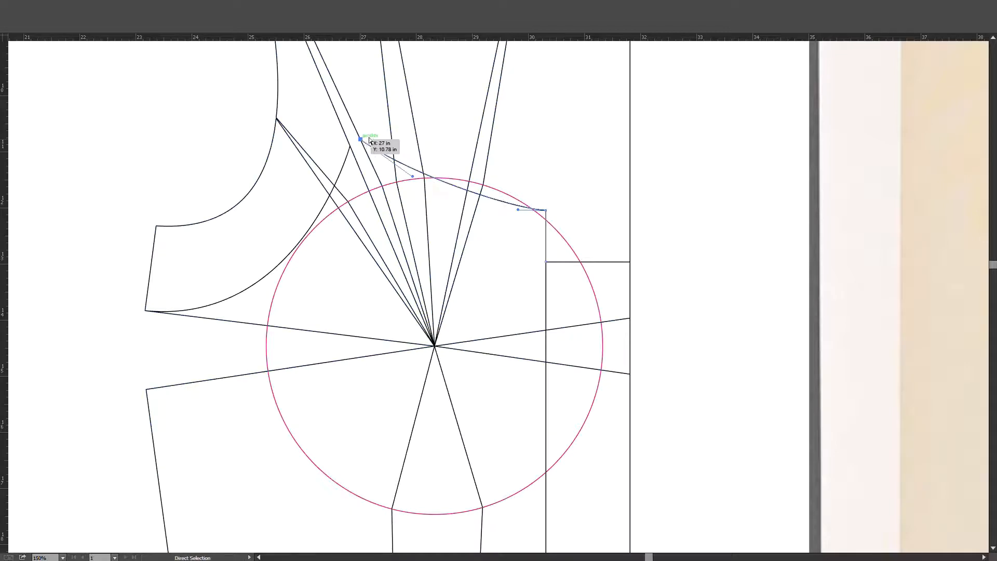
click(369, 138)
Compare the front pattern's neckline, bust darts and panel lines with the dress sketch.
scroll(478, 176, down, 2)
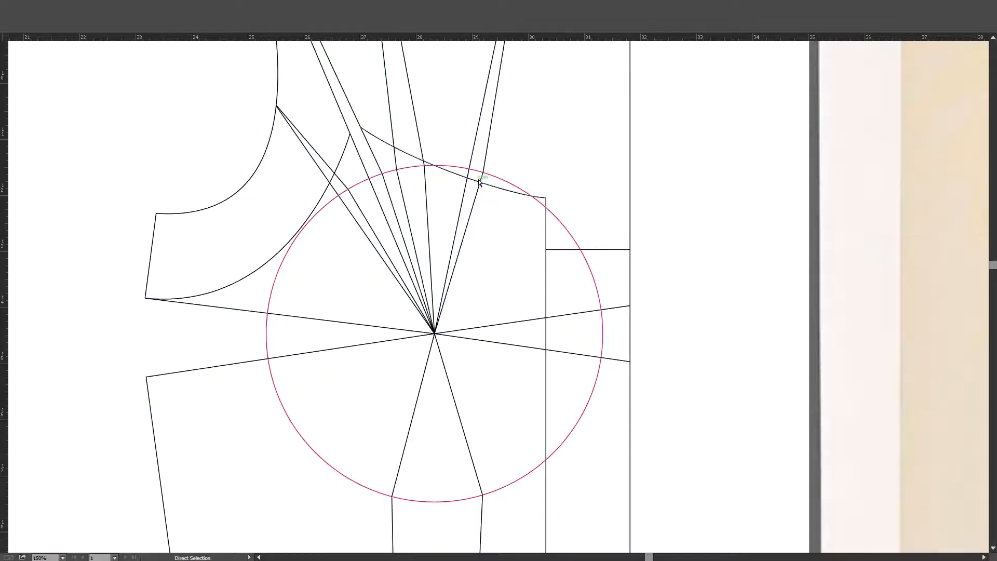
alt+scroll(489, 196, down, 1)
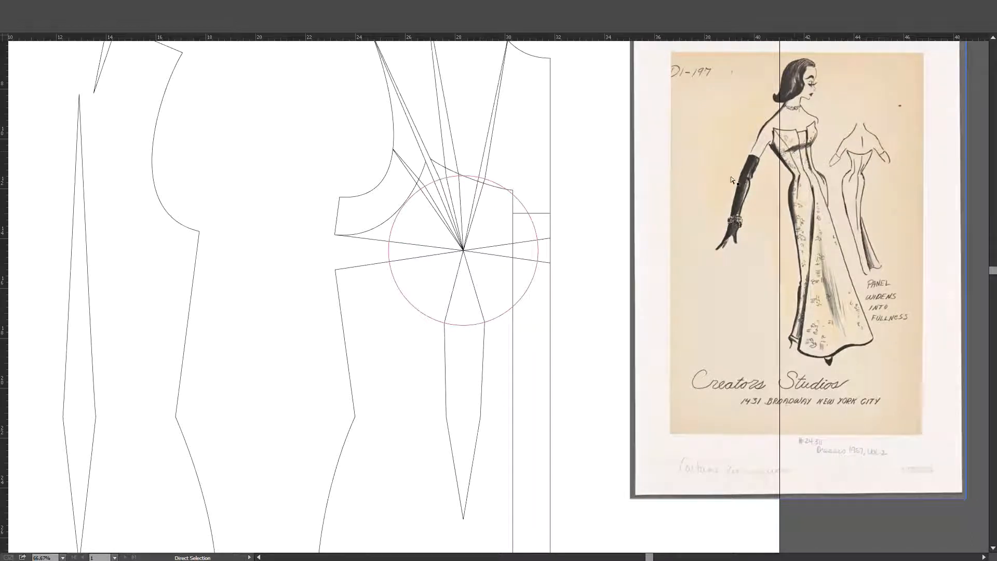
click(448, 156)
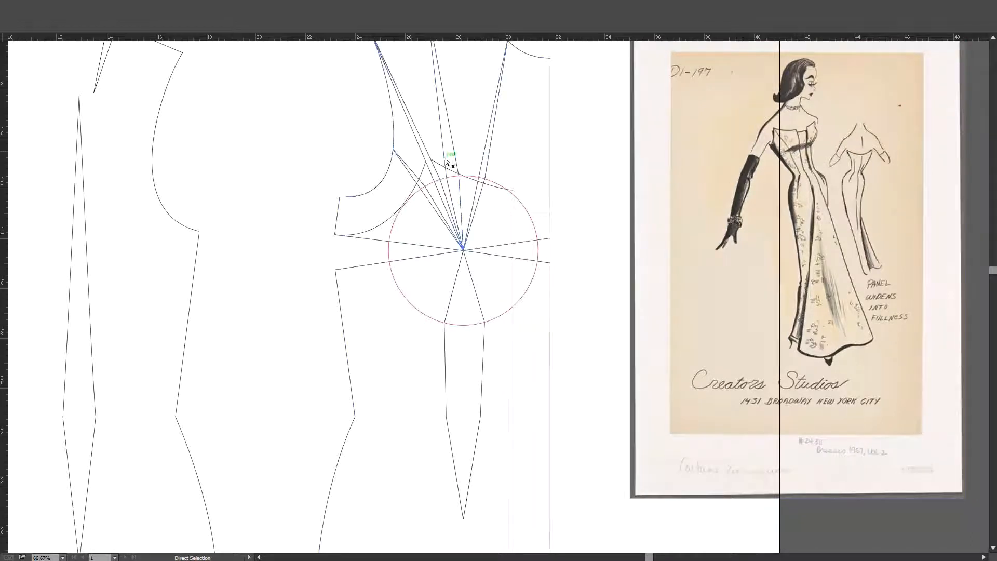
click(465, 280)
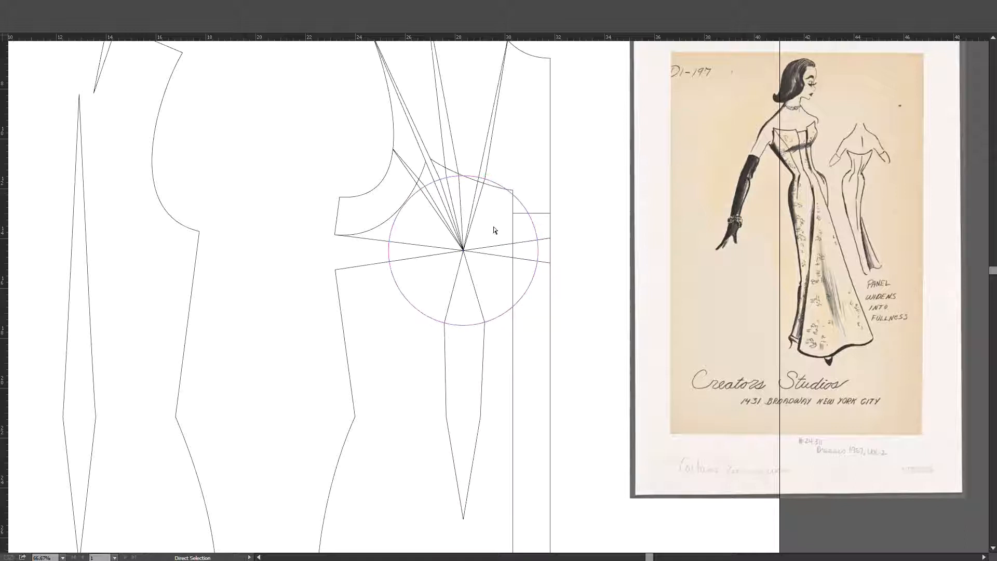
scroll(359, 244, down, 1)
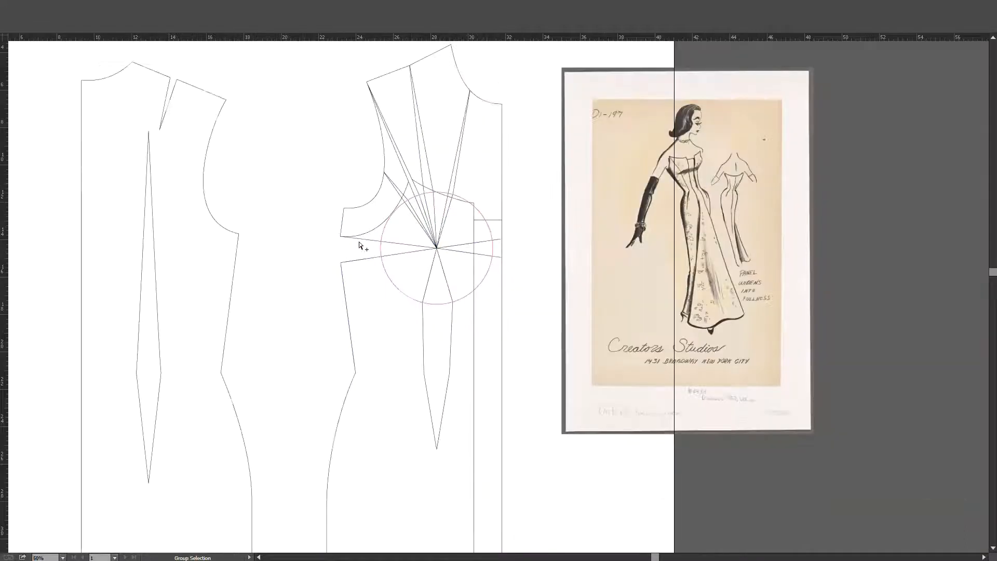
drag(331, 263, 363, 236)
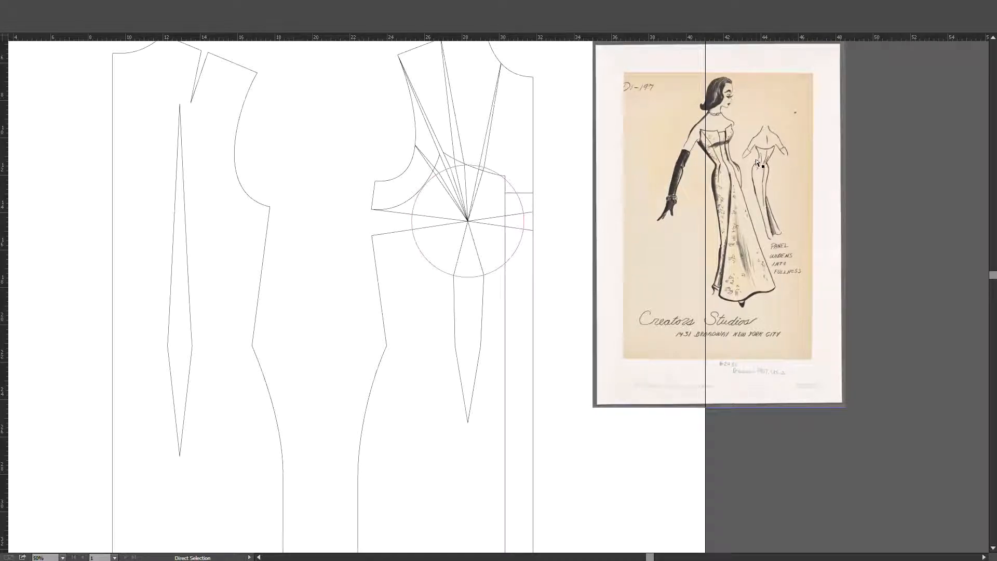
drag(303, 289, 356, 311)
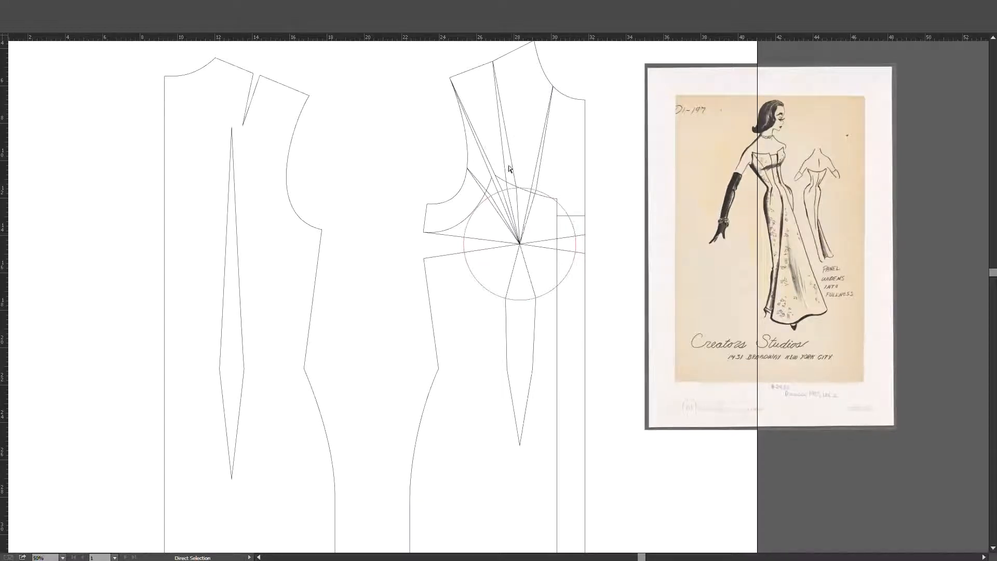
click(508, 147)
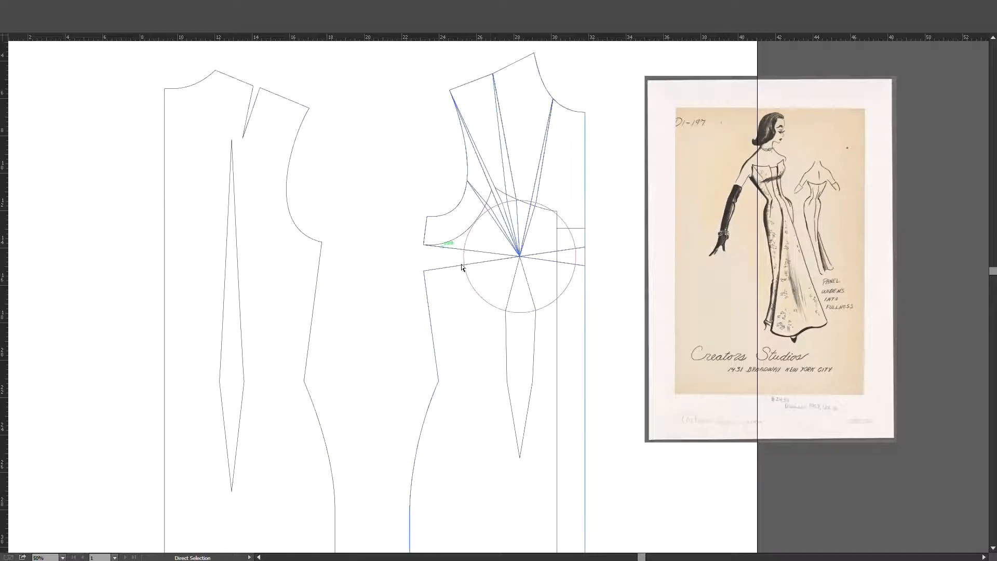
scroll(440, 252, up, 2)
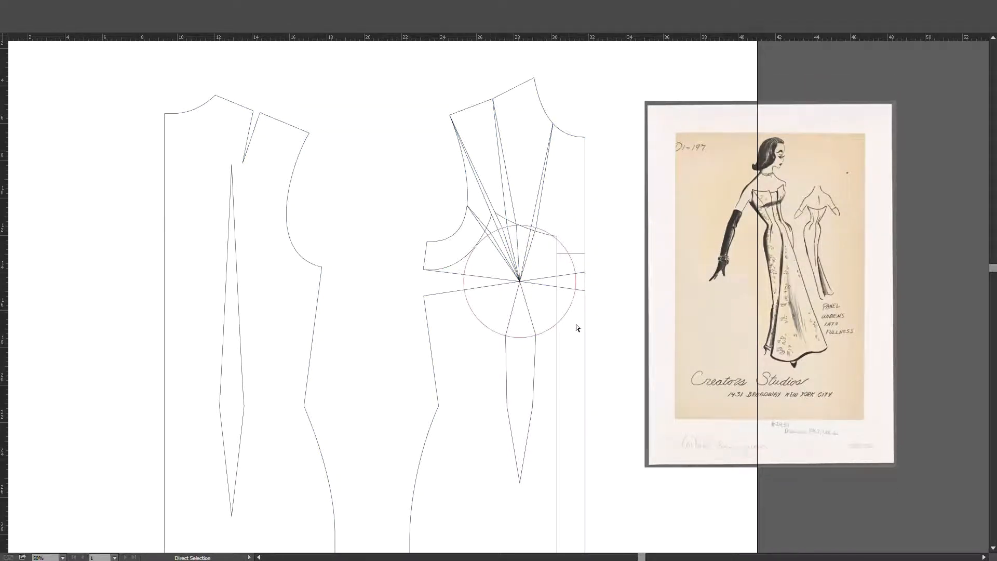
scroll(600, 352, up, 1)
scroll(596, 332, down, 3)
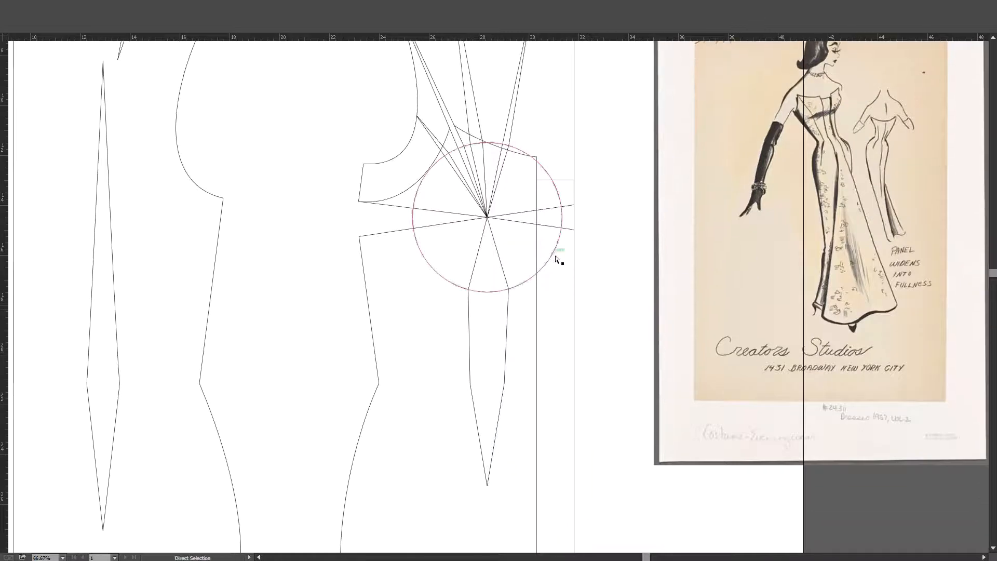
Recolour the curved underarm edge teal green.
key(p)
key(v)
click(403, 194)
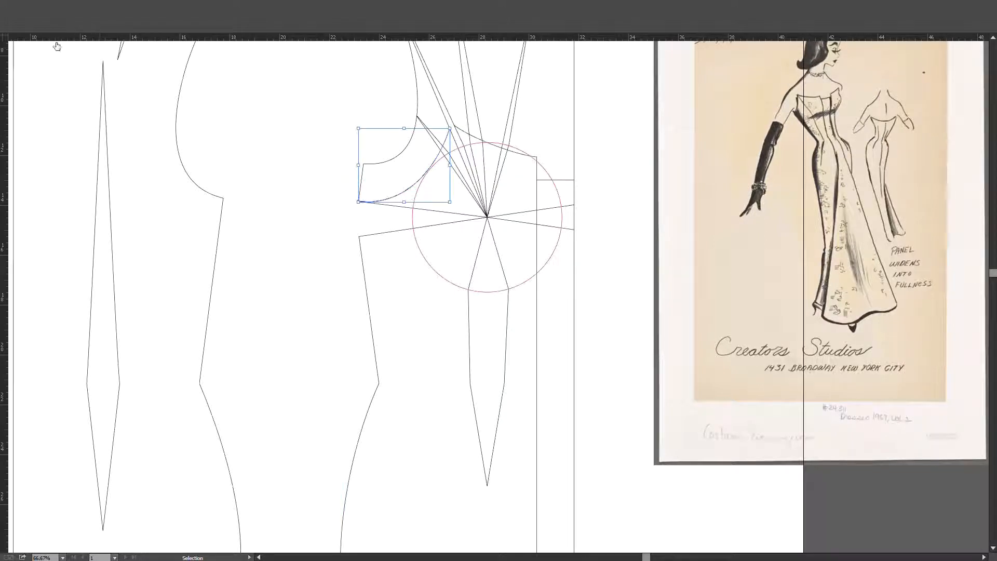
click(391, 121)
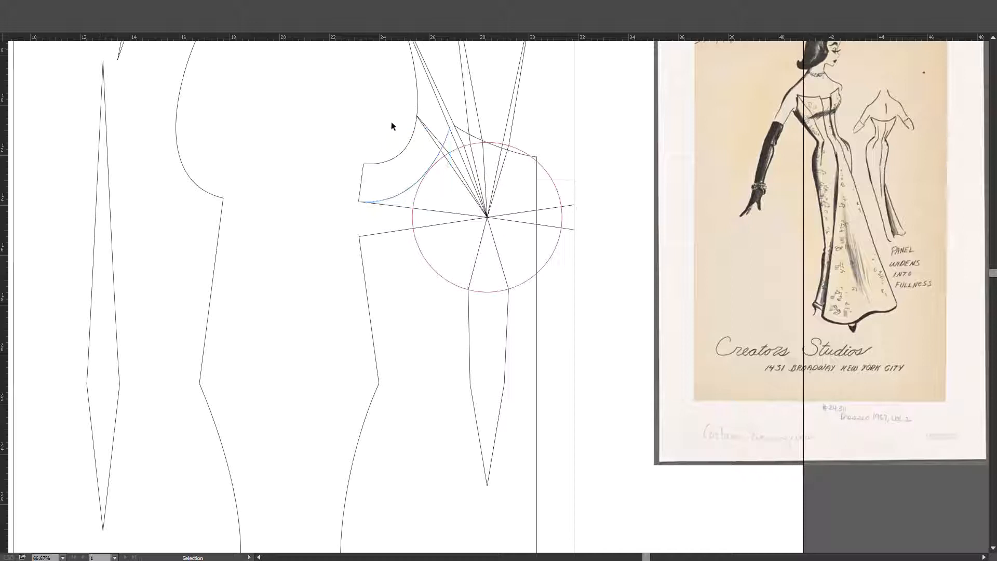
click(423, 125)
scroll(424, 125, up, 1)
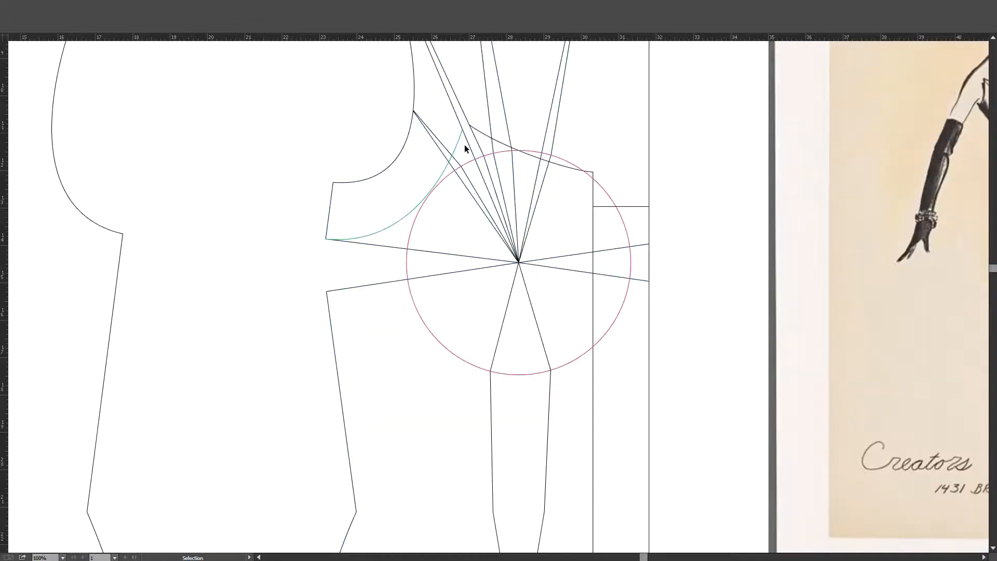
Trace a teal side-panel line from the underarm edge's upper end to the bust point and down the waist dart's side-seam-facing leg to its tip.
key(ctrl+shift+a)
key(p)
click(462, 130)
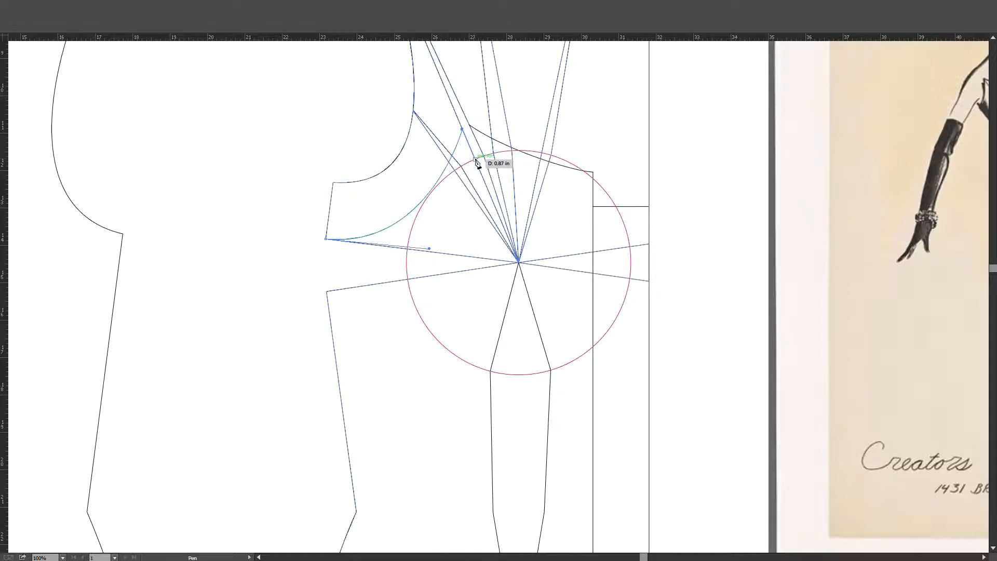
click(518, 261)
scroll(513, 294, down, 3)
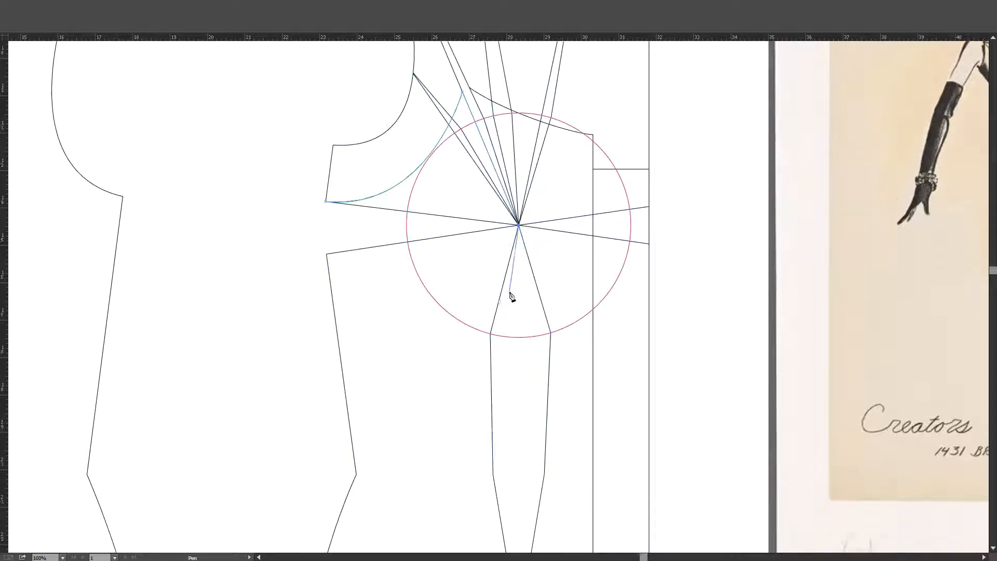
click(490, 309)
scroll(492, 312, down, 5)
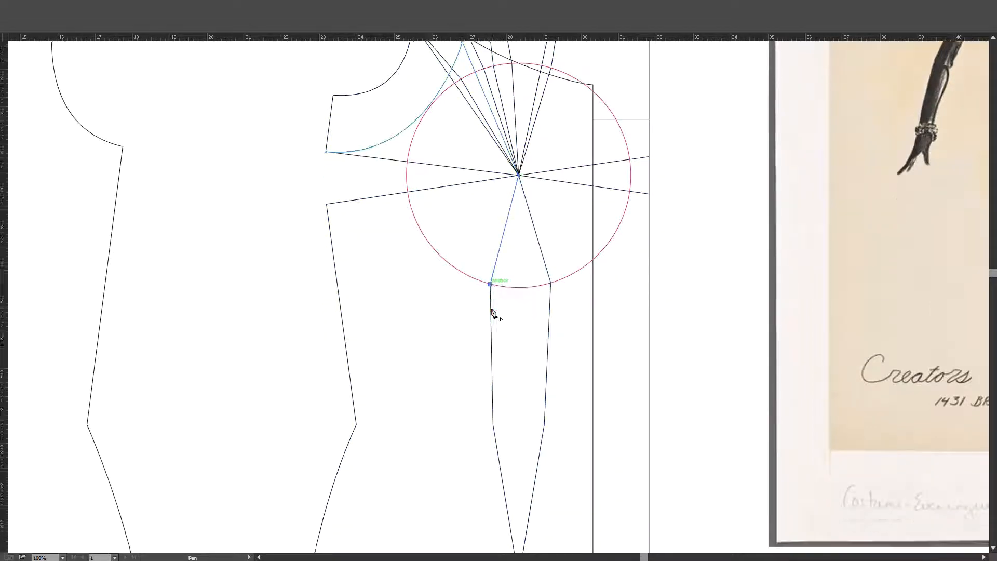
scroll(493, 310, down, 2)
click(492, 300)
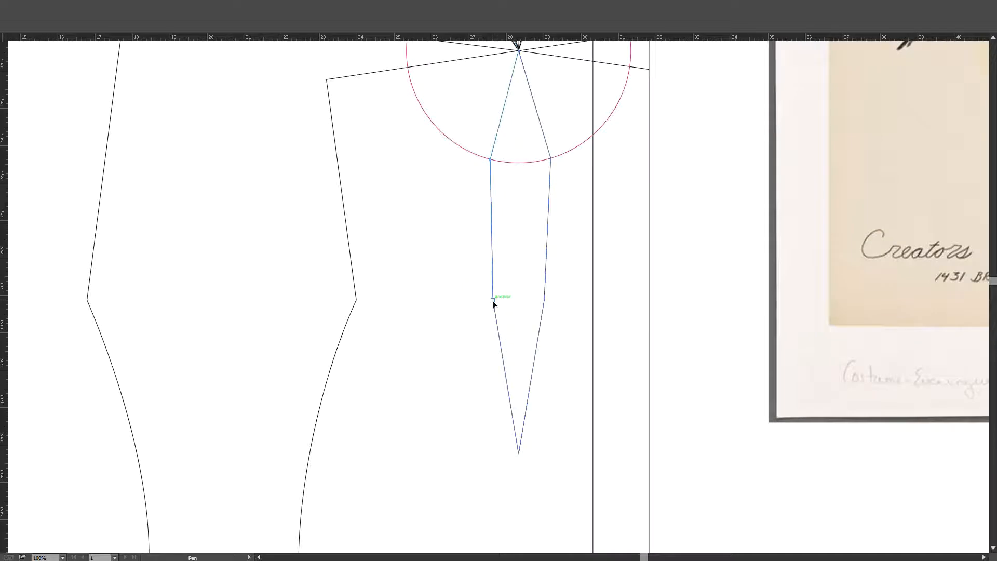
click(518, 453)
key(v)
click(523, 408)
scroll(506, 295, up, 7)
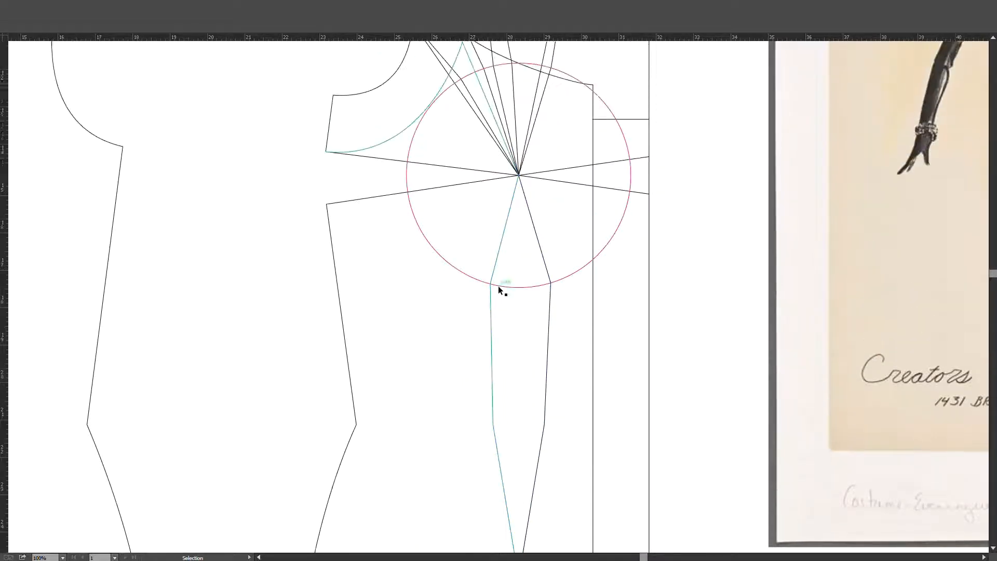
scroll(497, 281, up, 1)
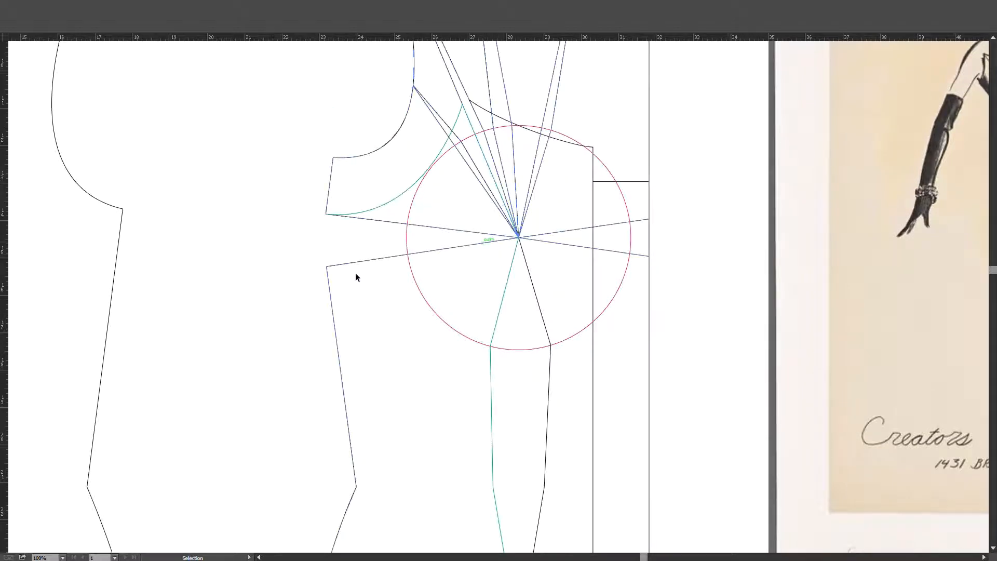
key(p)
drag(326, 214, 444, 237)
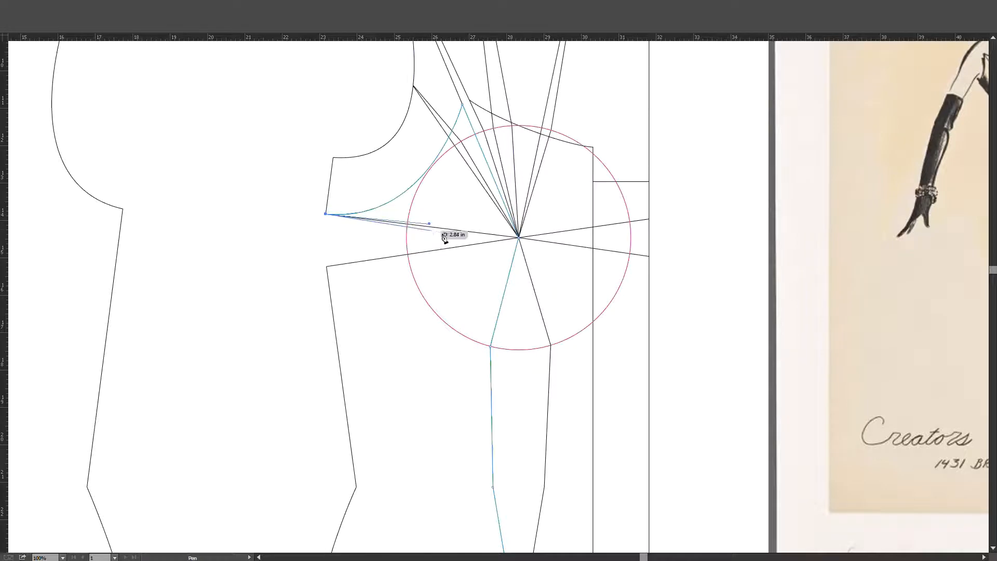
click(518, 237)
click(519, 238)
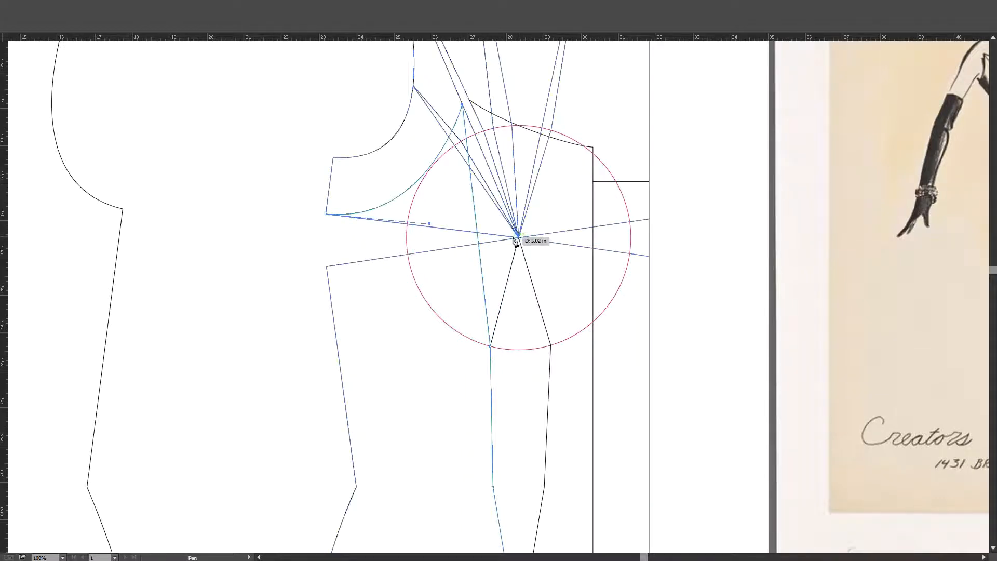
key(ctrl+z)
Trace a teal line from the underarm edge's lower end along both side bust dart legs and down the side seam to the waist.
key(p)
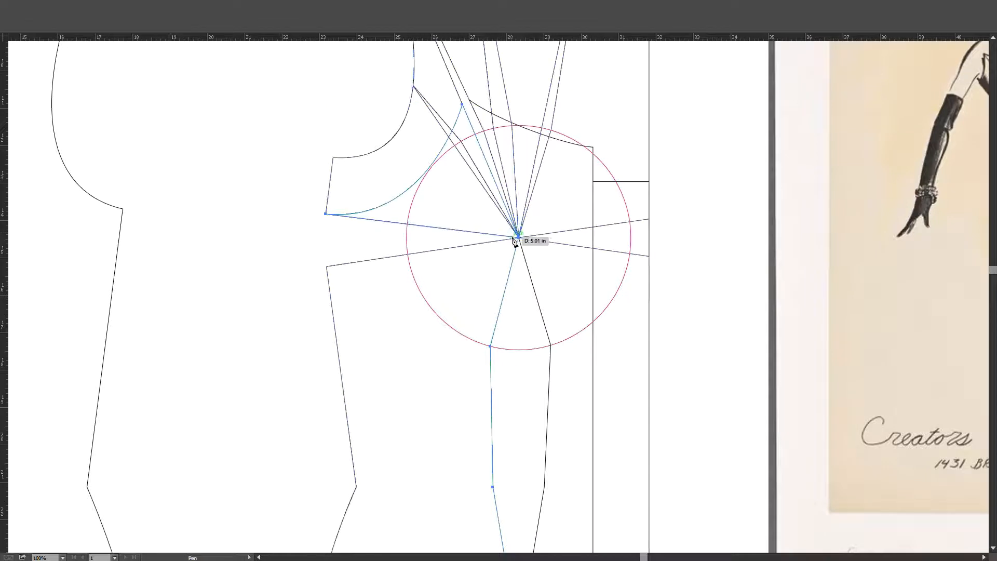
click(512, 237)
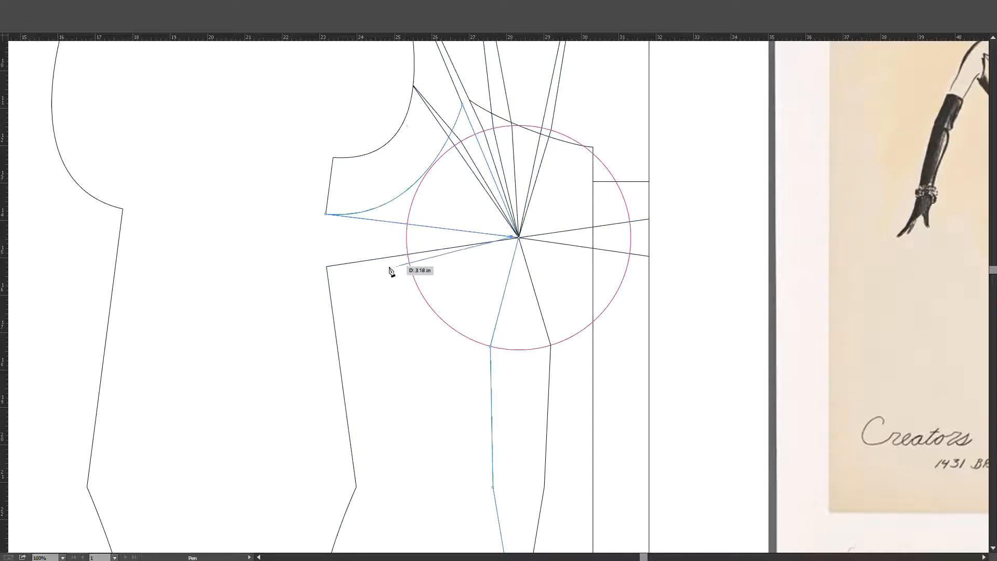
click(327, 267)
scroll(327, 264, down, 3)
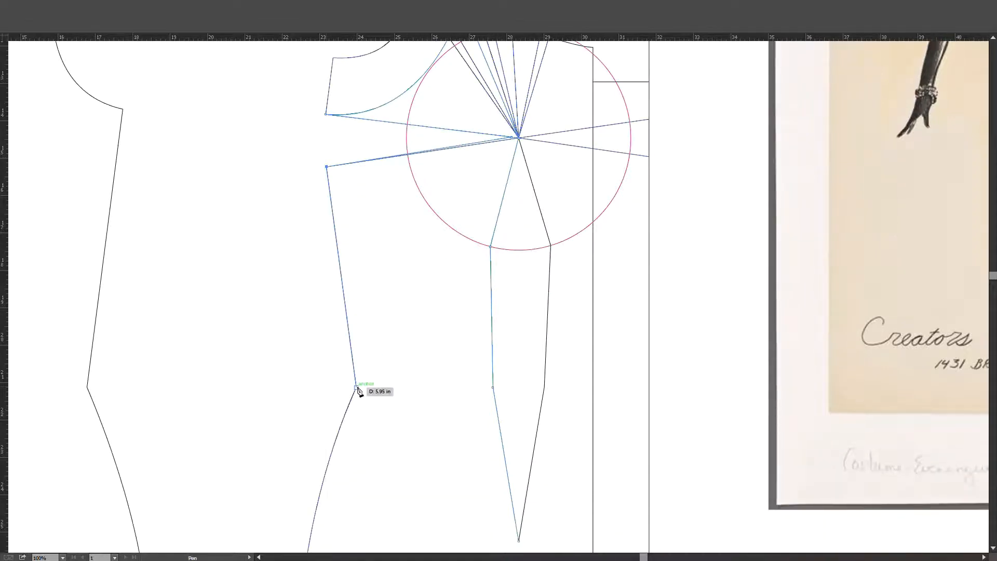
click(357, 387)
key(v)
click(378, 364)
scroll(477, 265, up, 4)
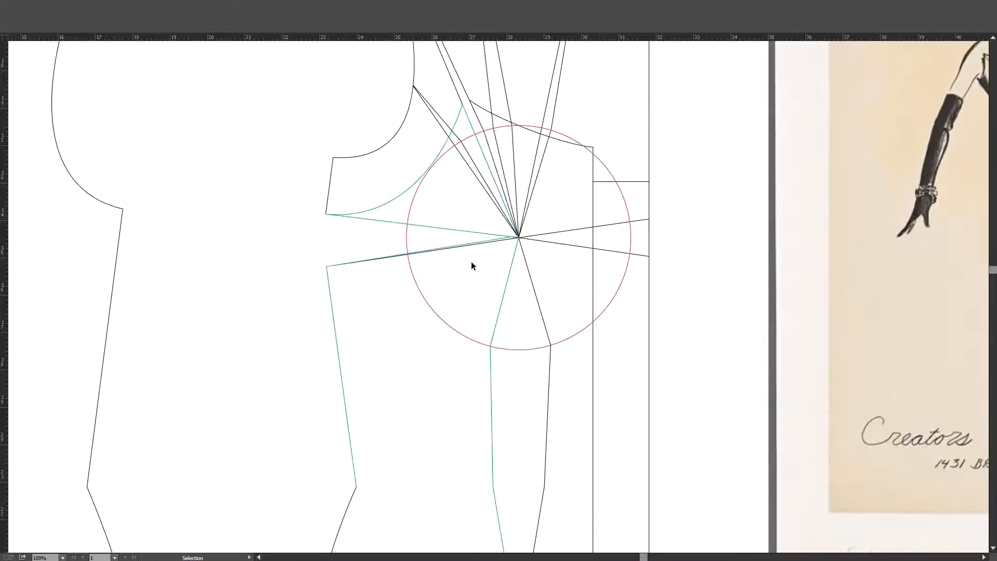
Move the apex of the teal side bust dart onto the bust point.
click(499, 278)
key(a)
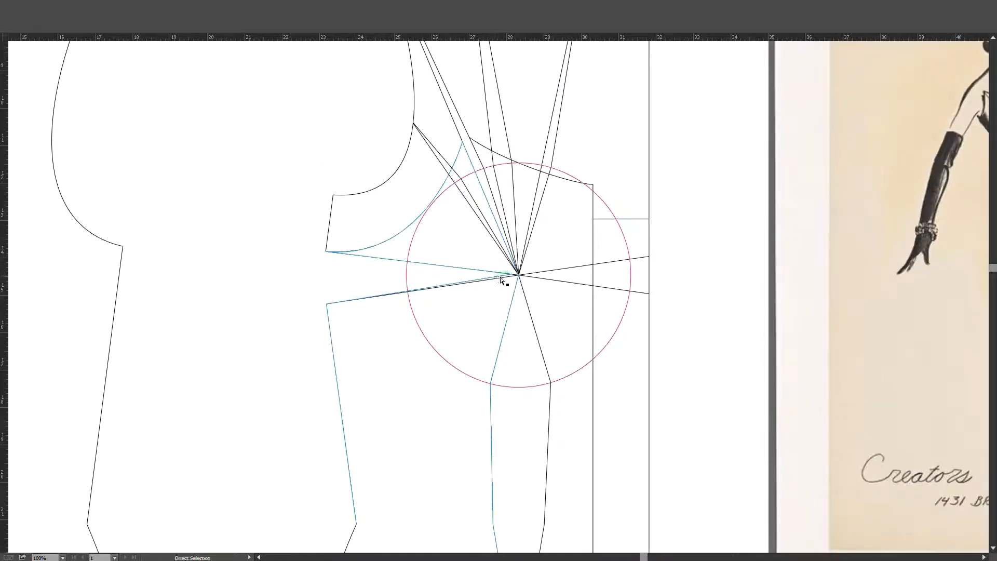
click(511, 274)
drag(511, 275, 518, 275)
scroll(698, 280, up, 2)
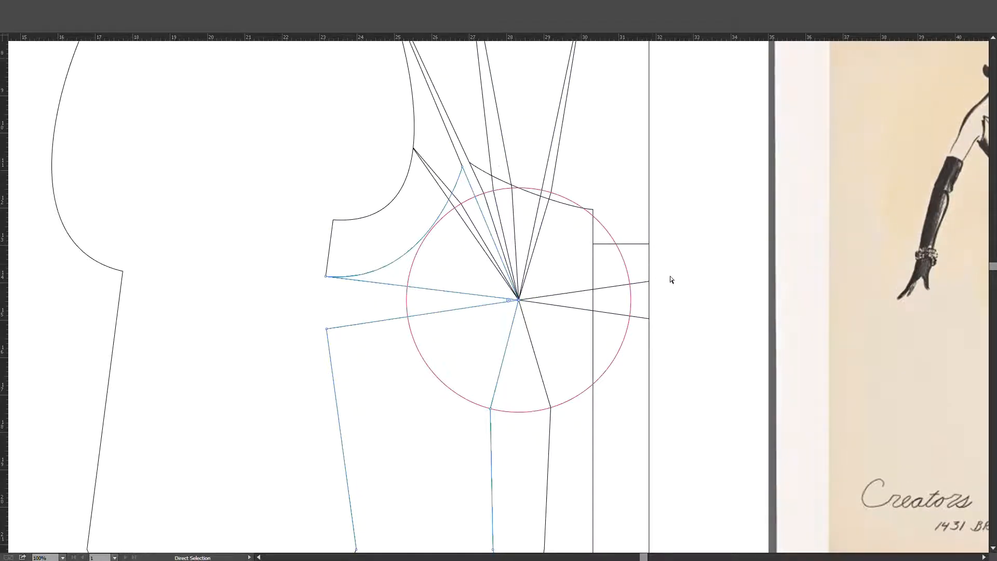
Recolour the curved front neckline edge, including its short centre-front segment, teal green.
scroll(686, 250, up, 1)
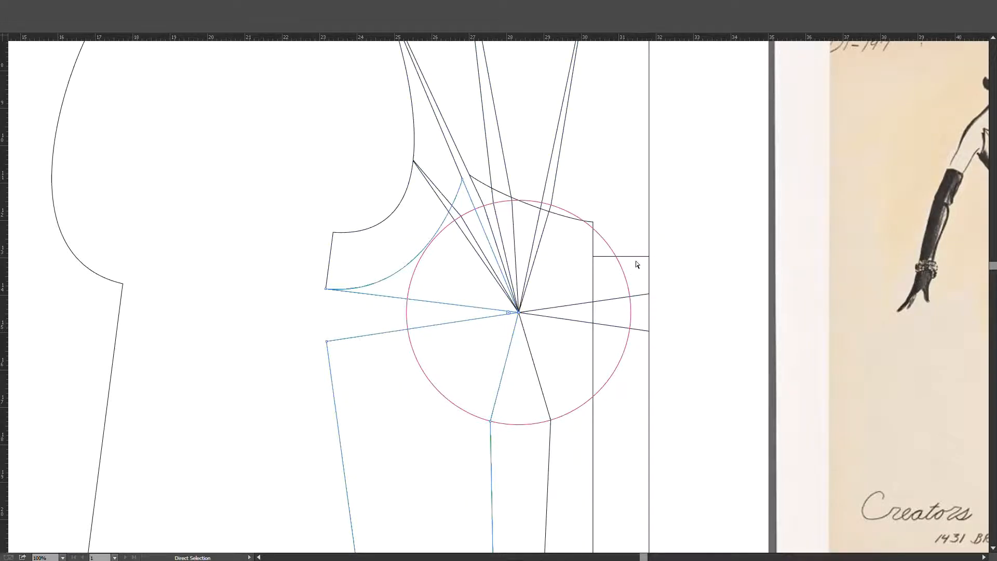
click(682, 227)
key(v)
click(503, 202)
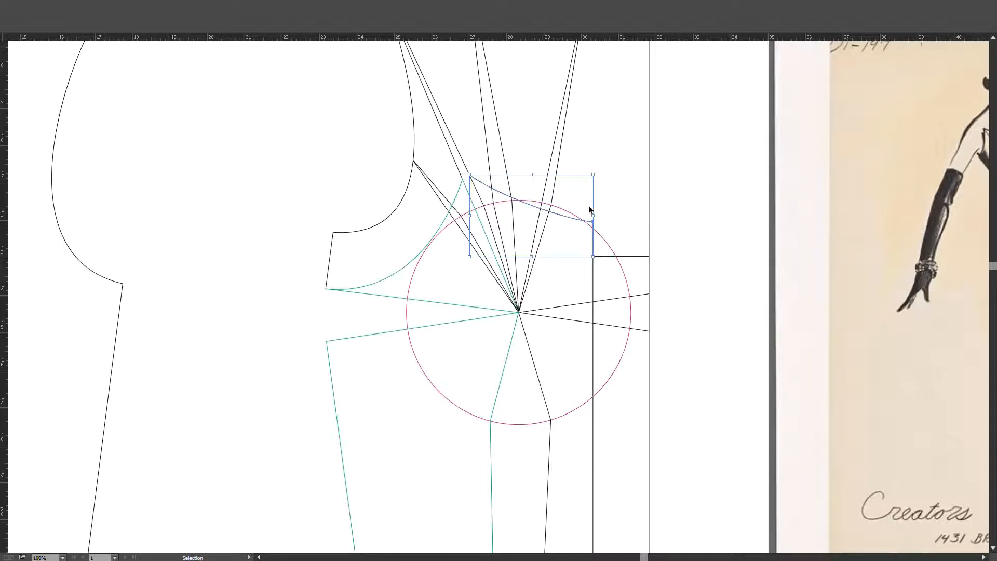
click(533, 188)
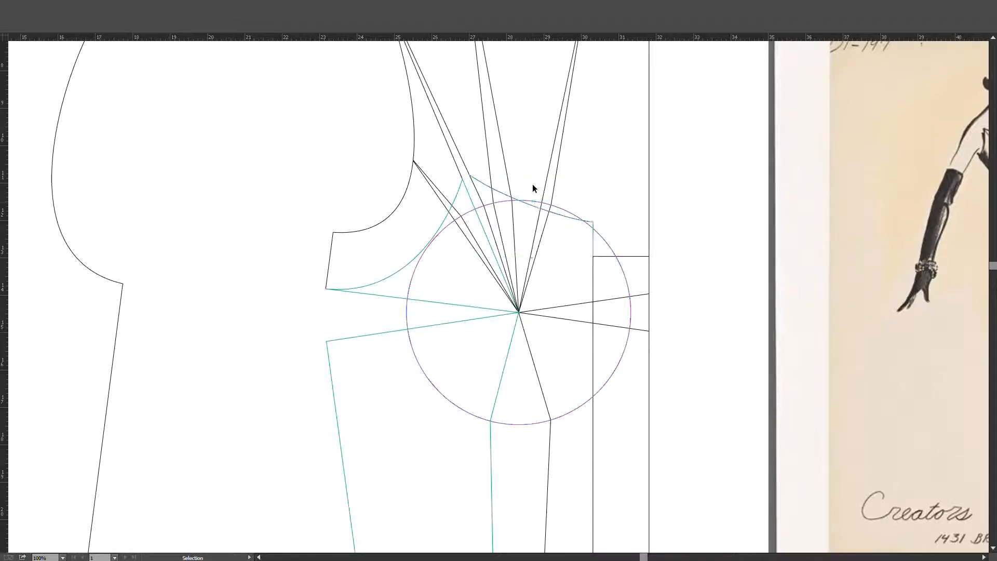
Trace a teal front-panel line from the neckline's outer end past the bust point and down the waist dart's centre-front-facing leg to its tip.
key(p)
click(484, 205)
click(528, 305)
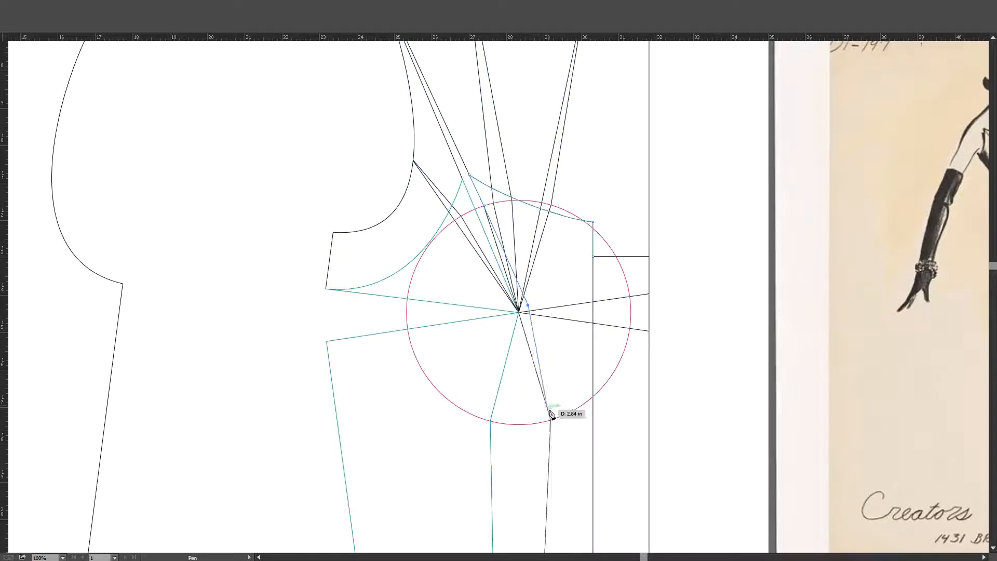
scroll(551, 405, down, 3)
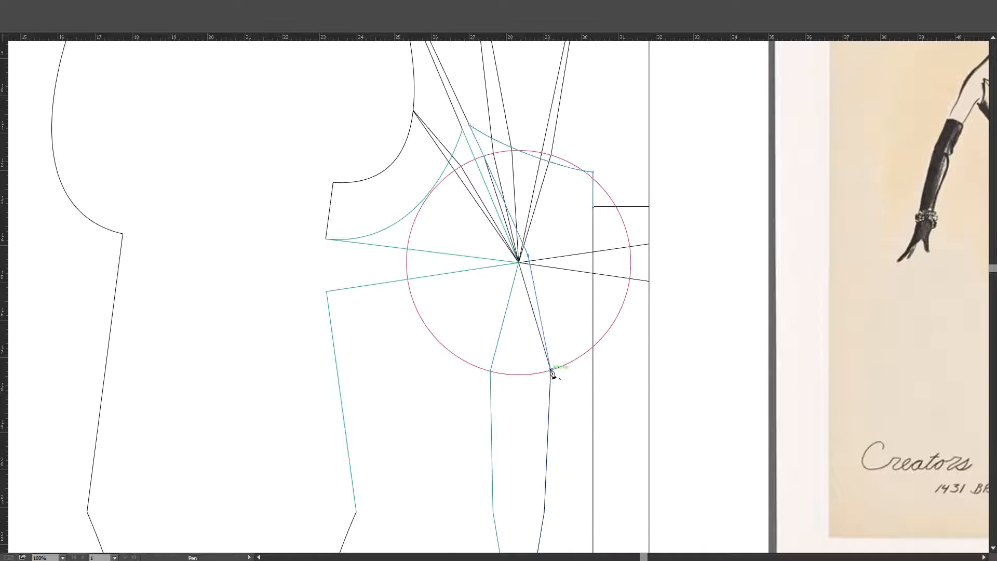
click(551, 370)
scroll(552, 374, down, 7)
click(545, 387)
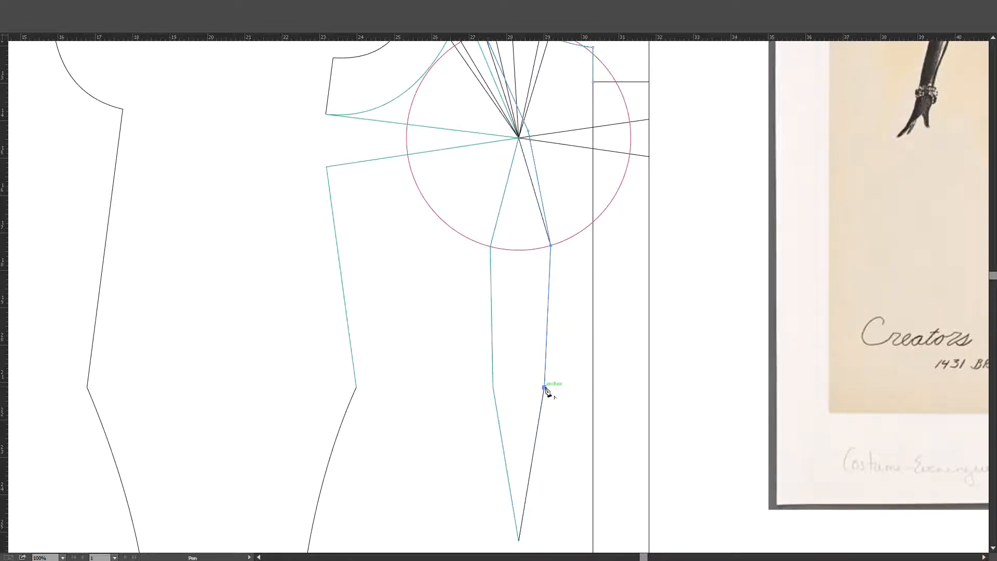
scroll(547, 395, down, 4)
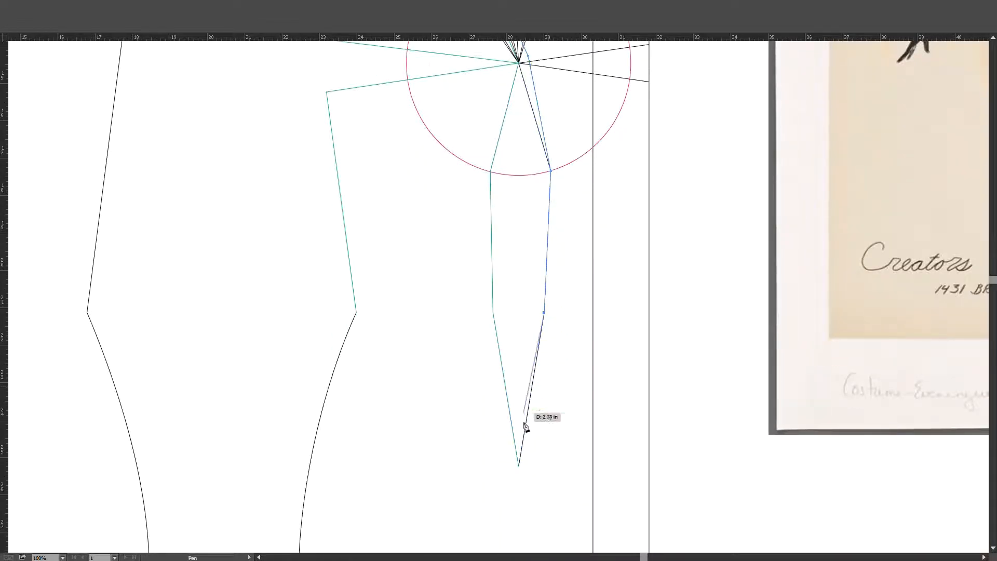
click(519, 465)
key(v)
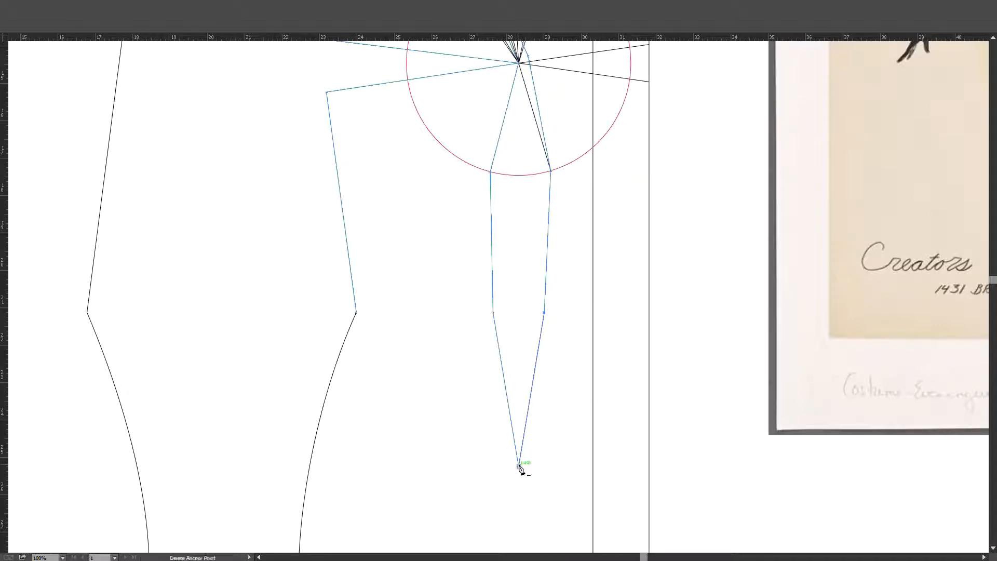
Move the front-panel line's anchor beside the bust point exactly onto the bust point.
scroll(574, 260, up, 9)
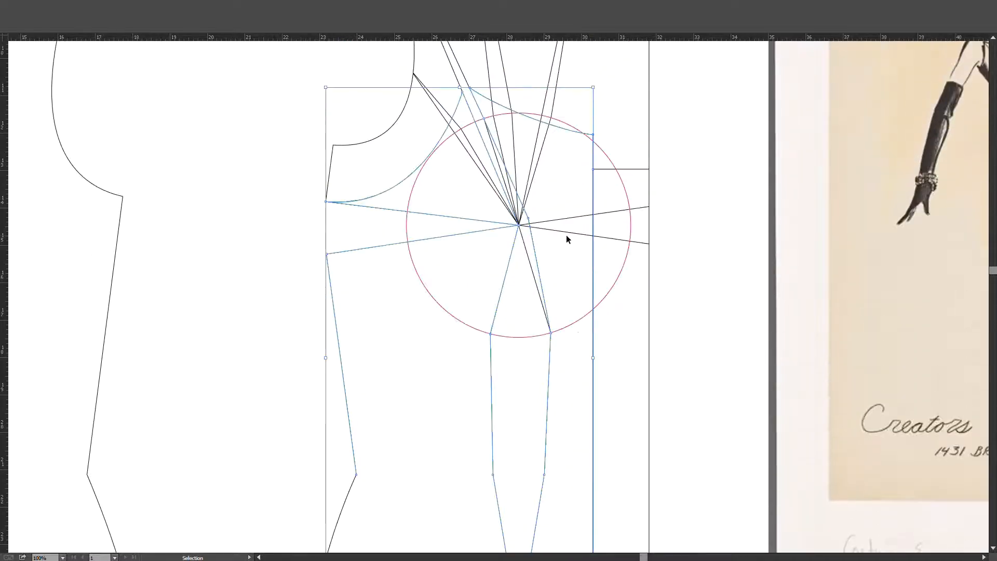
key(a)
click(528, 219)
drag(529, 223, 520, 226)
scroll(522, 197, up, 3)
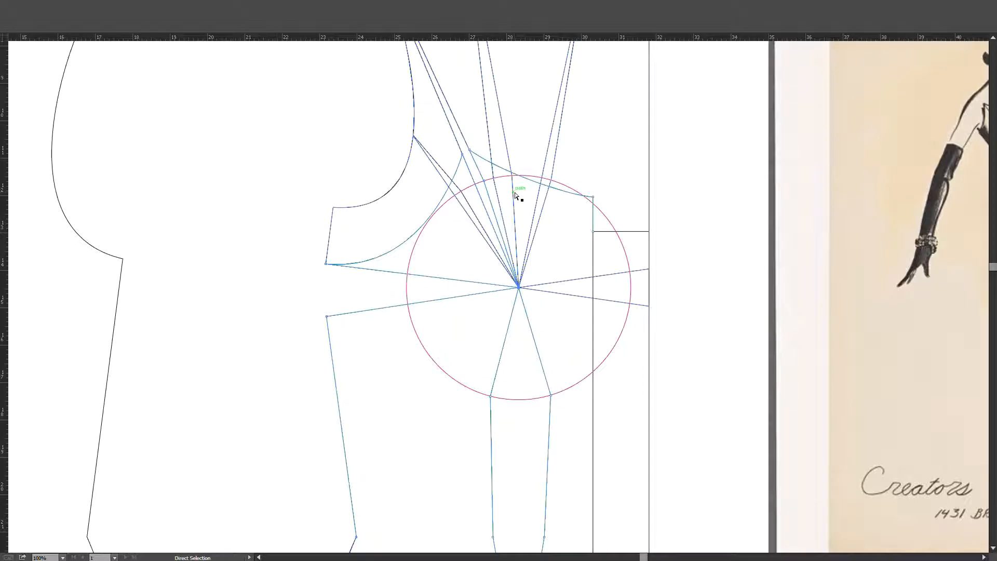
Add anchor points to the teal neckline curve where the two inner pairs of black bust dart legs cross it.
key(plus)
scroll(493, 164, up, 2)
drag(504, 163, 451, 195)
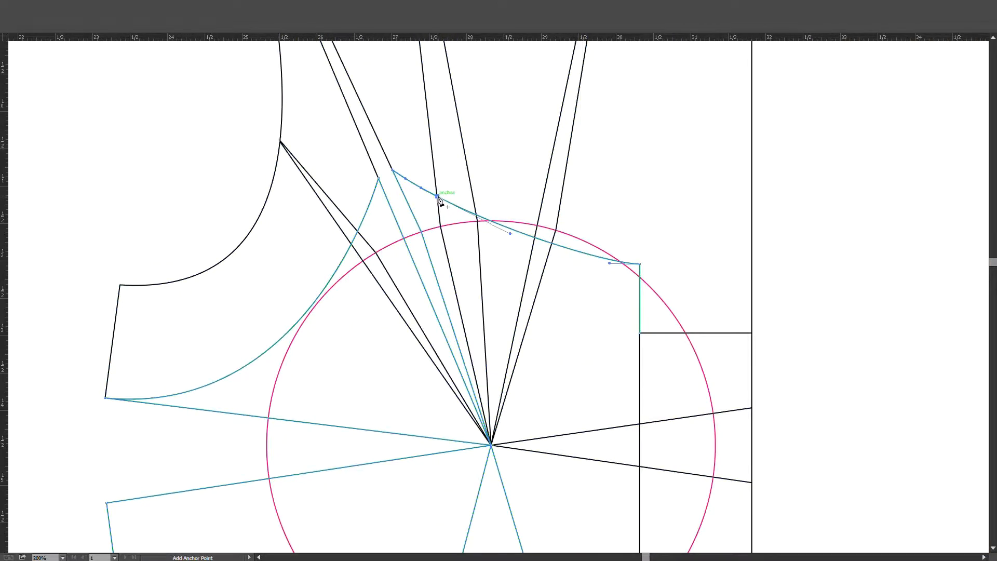
click(493, 222)
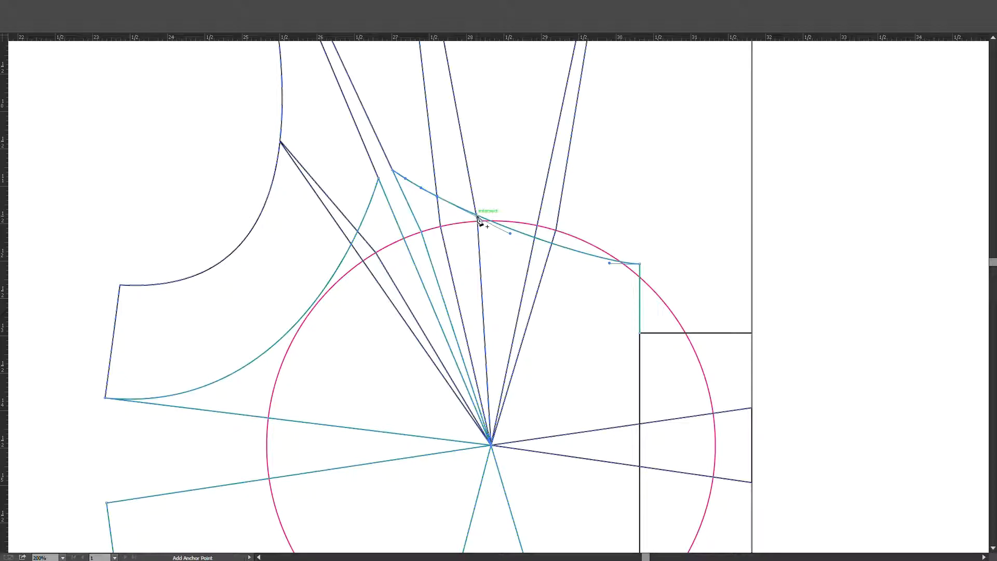
click(536, 240)
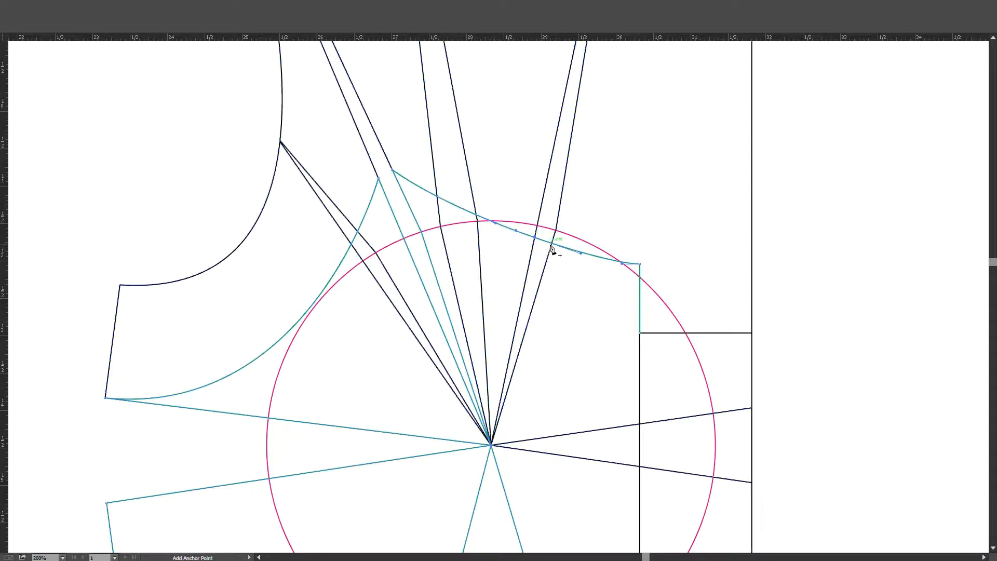
click(552, 244)
scroll(626, 276, down, 3)
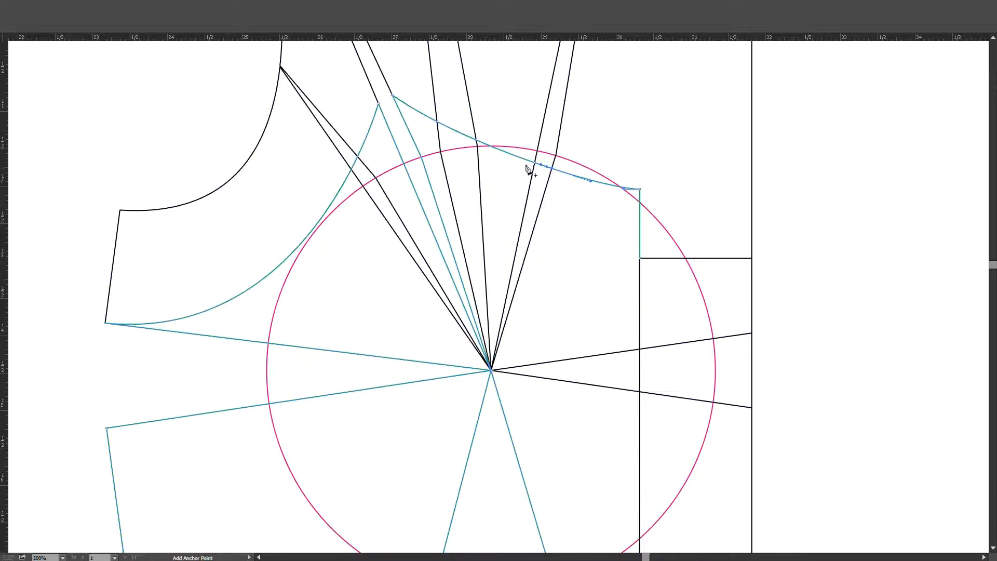
Add an anchor midway between the neckline crossings of the dart nearer the armhole and pull it down to the bust point.
key(v)
click(456, 127)
click(445, 124)
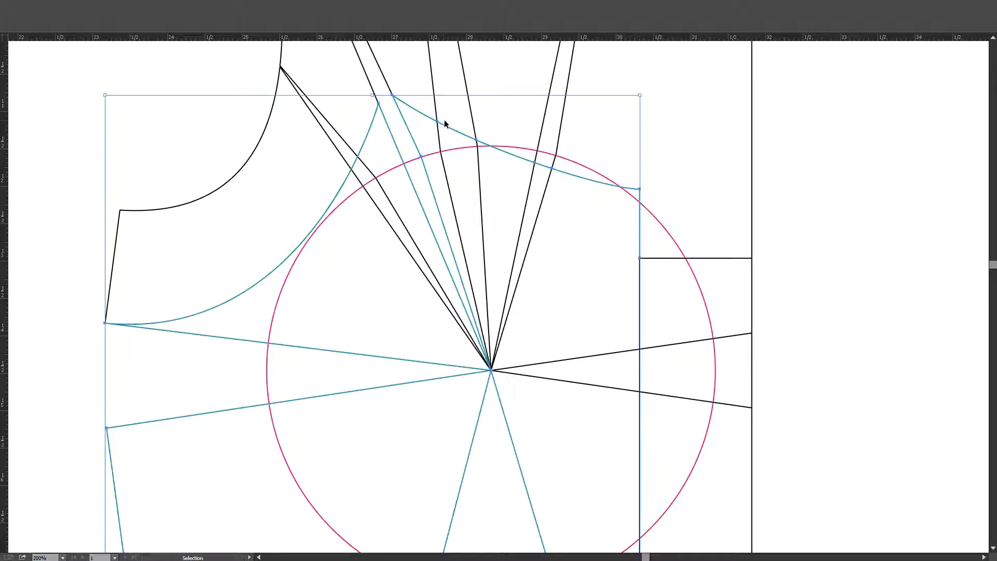
key(a)
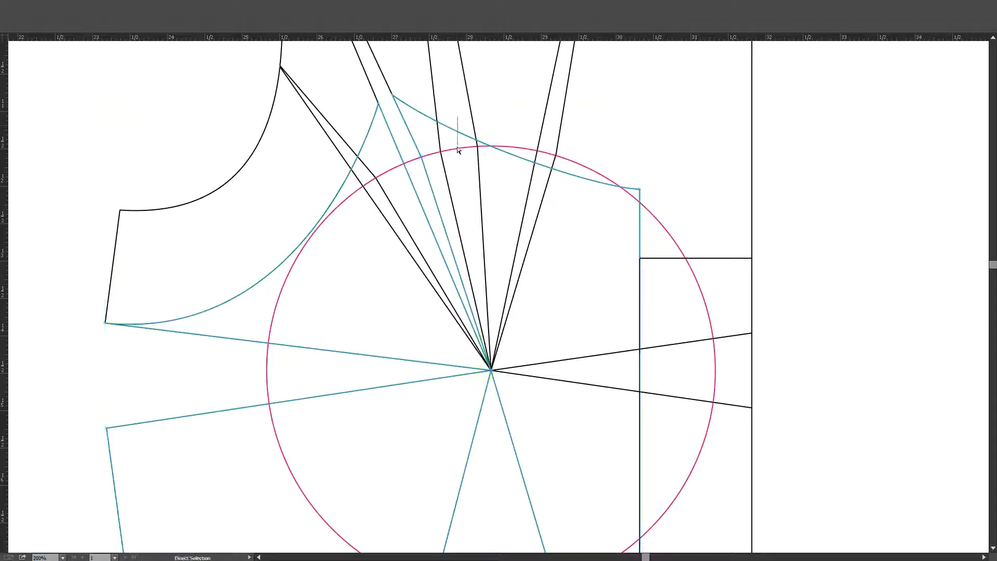
drag(458, 150, 454, 147)
key(plus)
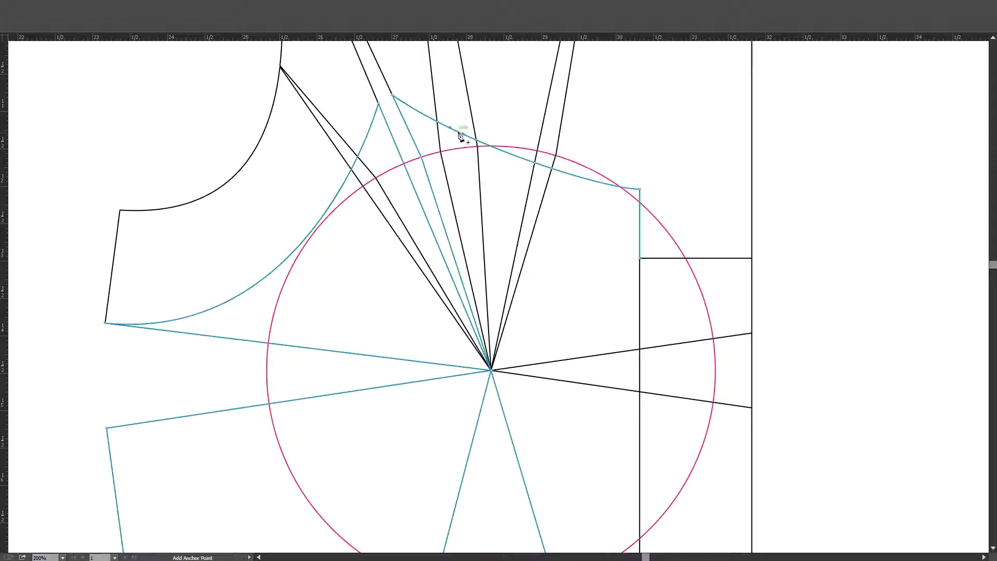
click(459, 134)
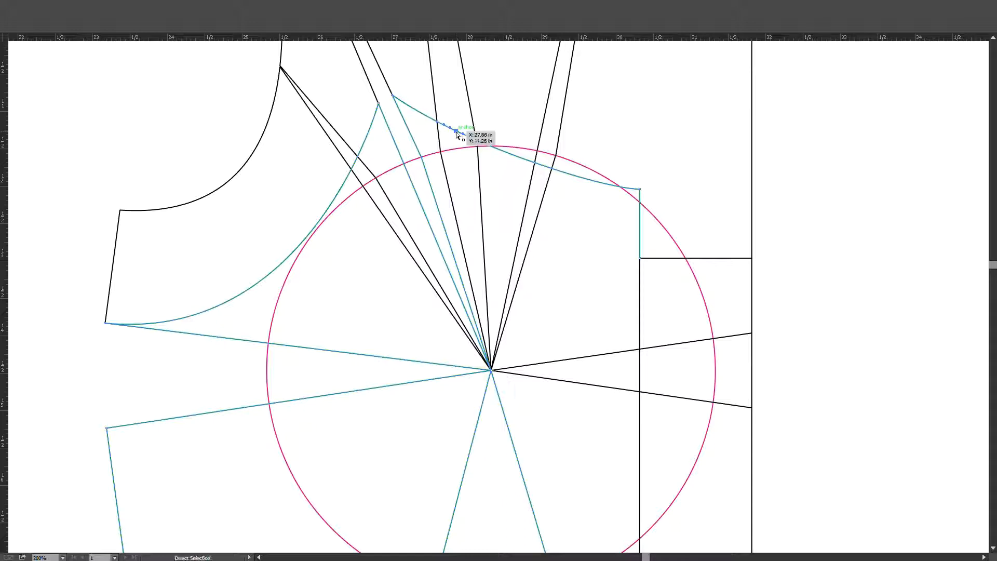
drag(459, 143, 491, 372)
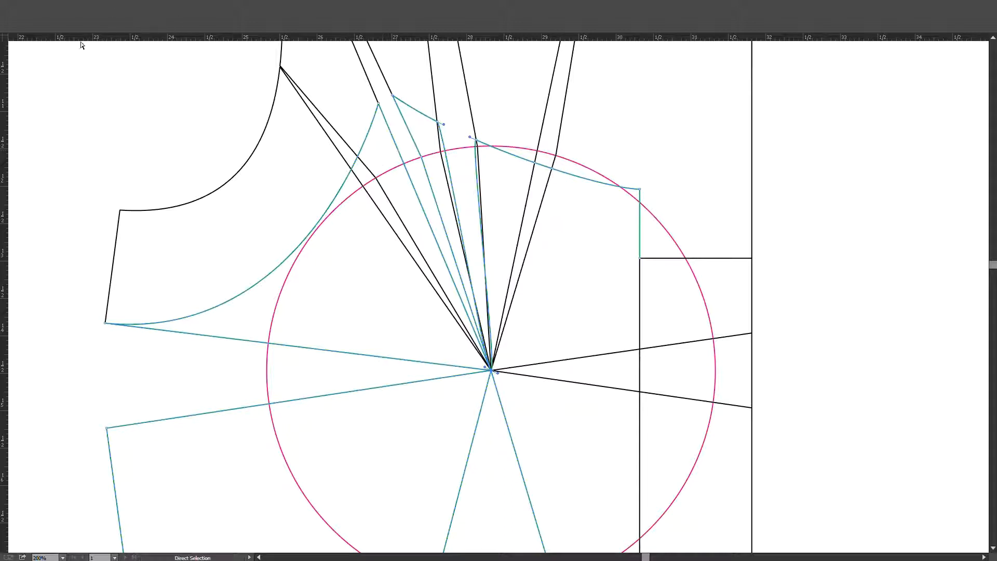
Convert this neckline dart's apex to a corner and fit its teal legs to the black dart legs, bending one at the circle.
click(77, 21)
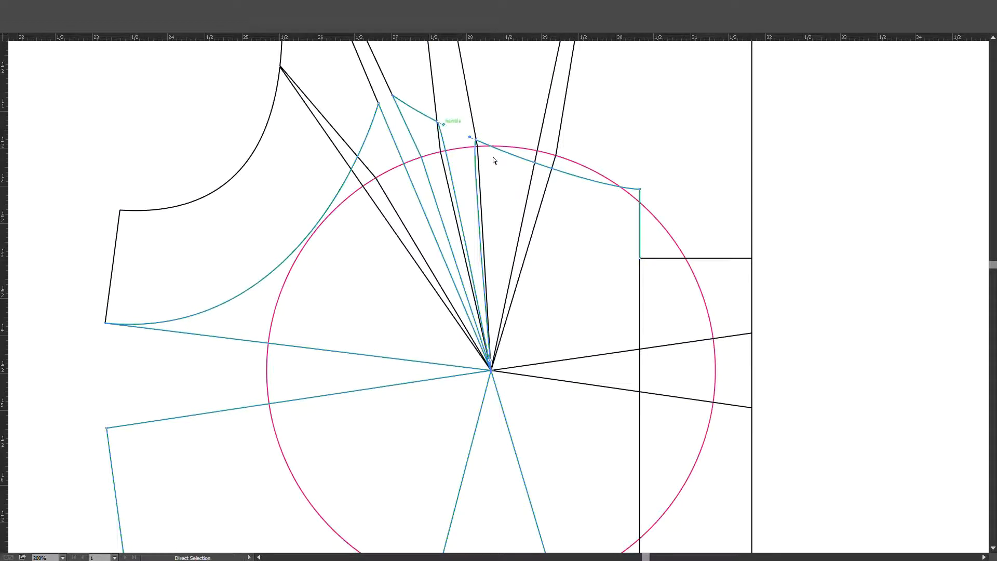
click(444, 131)
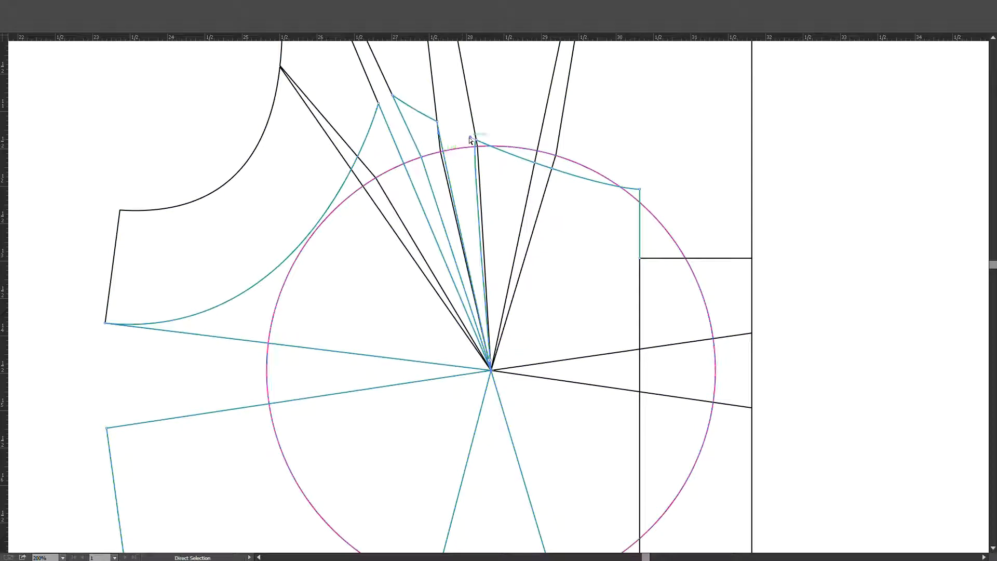
drag(470, 137, 478, 153)
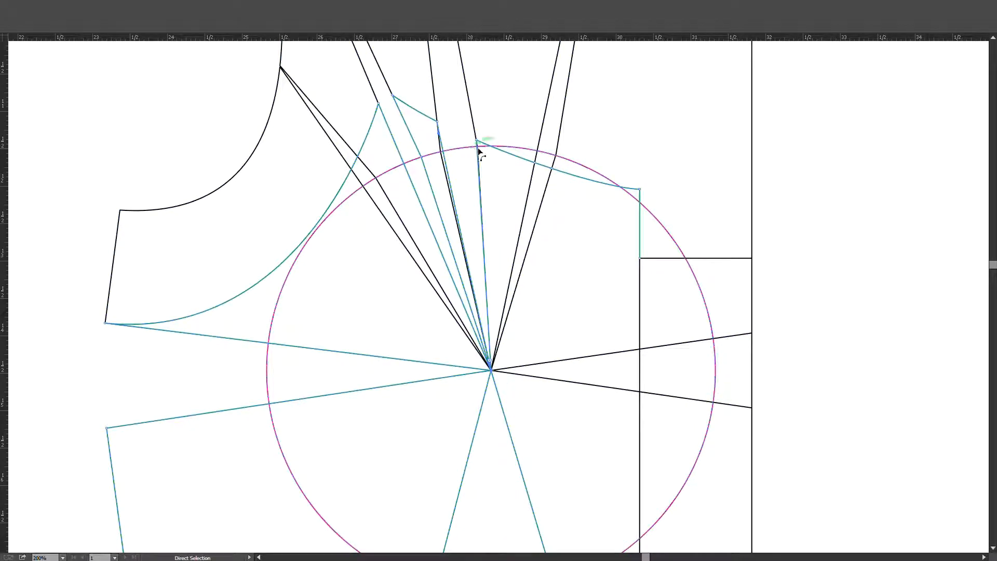
key(plus)
key(a)
click(443, 151)
drag(443, 151, 440, 151)
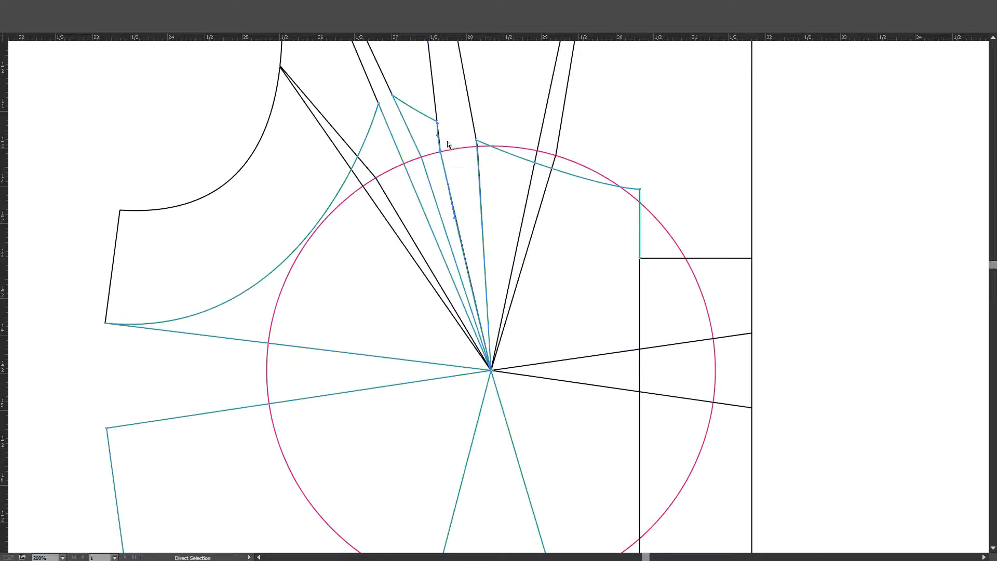
click(446, 152)
Form the centre-front neckline dart by pulling a new mid-anchor to the bust point, then straighten its teal legs along the black dart legs.
click(543, 164)
key(plus)
key(a)
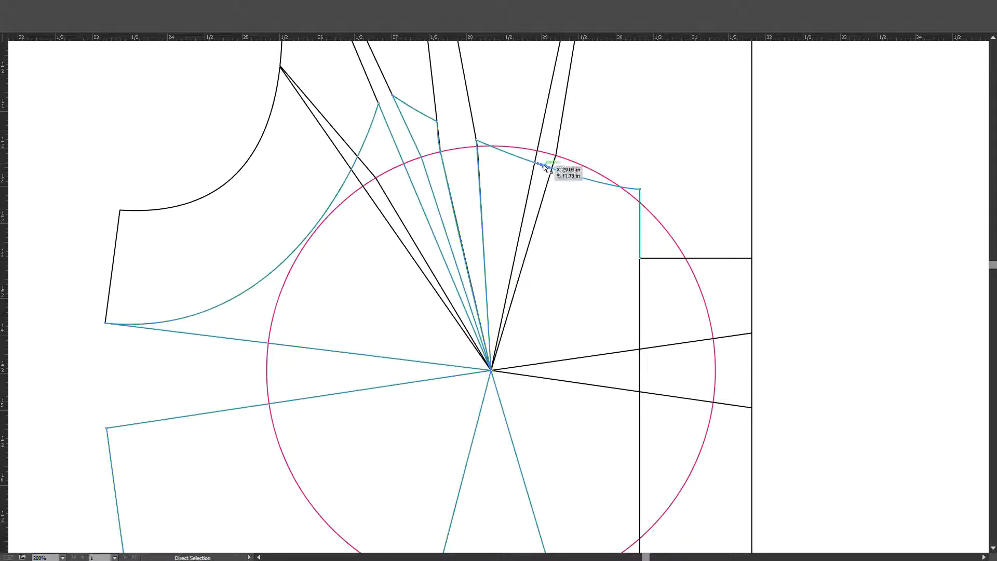
drag(544, 165, 491, 370)
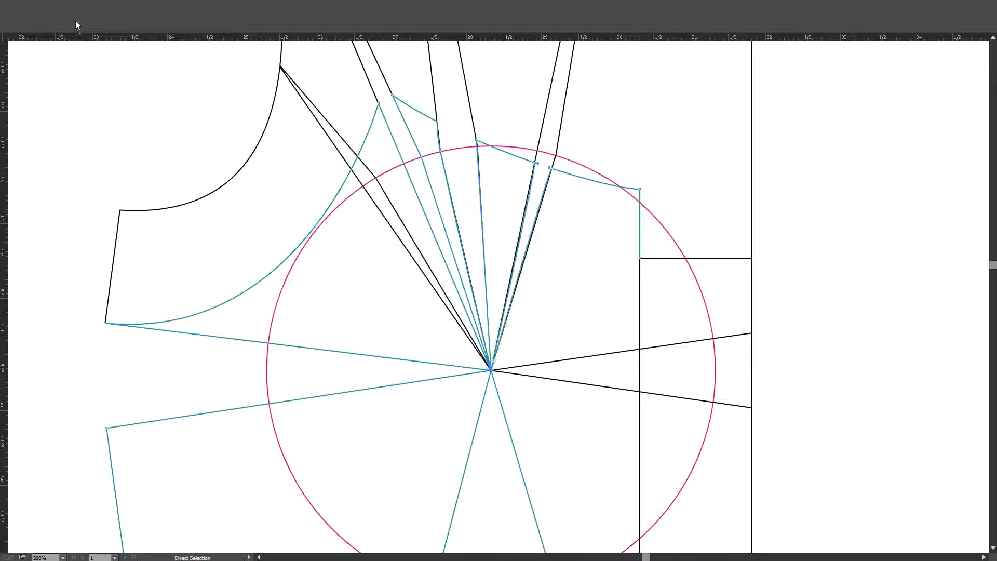
drag(537, 164, 525, 212)
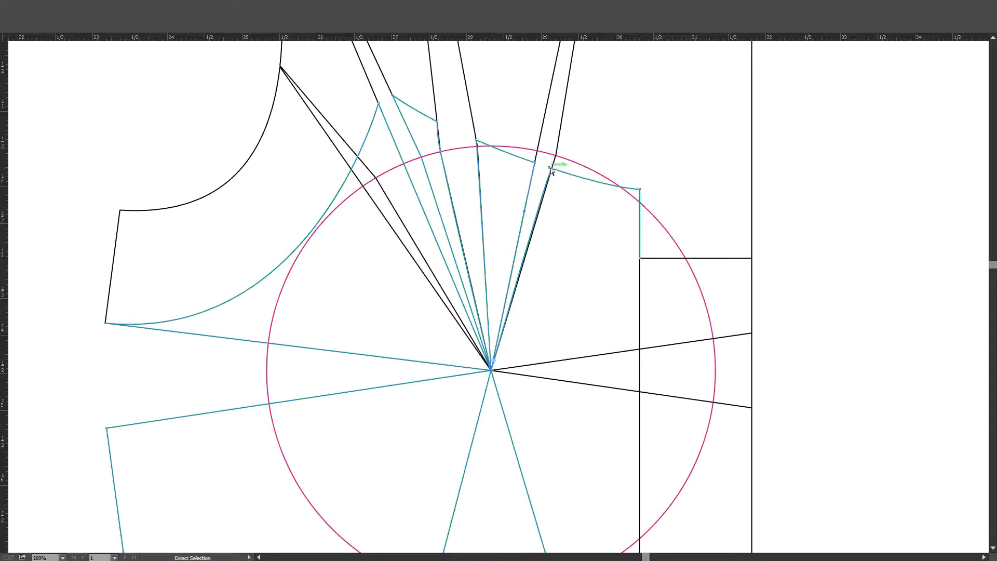
drag(549, 168, 541, 202)
click(544, 162)
scroll(438, 136, up, 2)
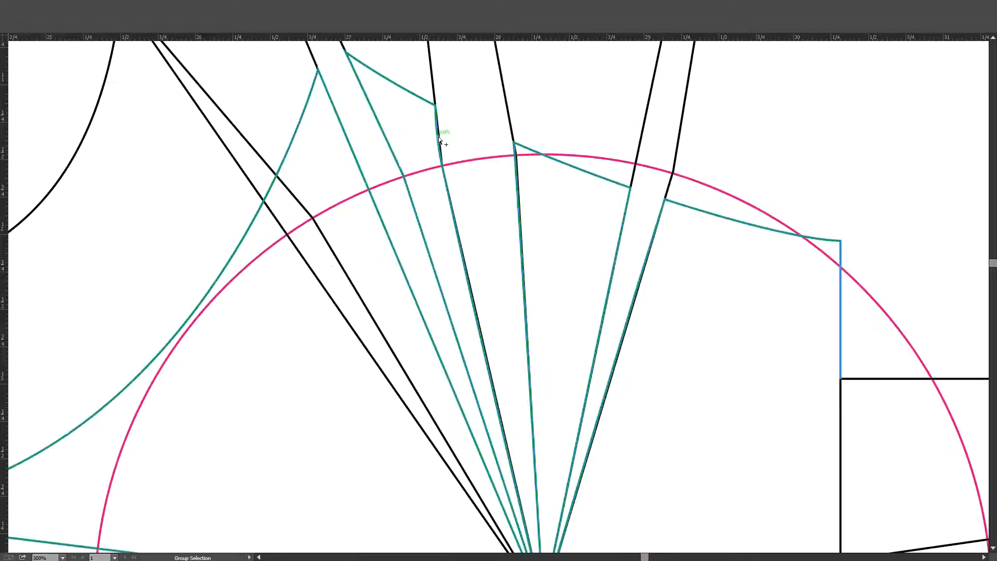
Straighten the middle neckline dart's armhole-side teal leg above and below the circle so it follows the black dart leg.
scroll(438, 136, up, 5)
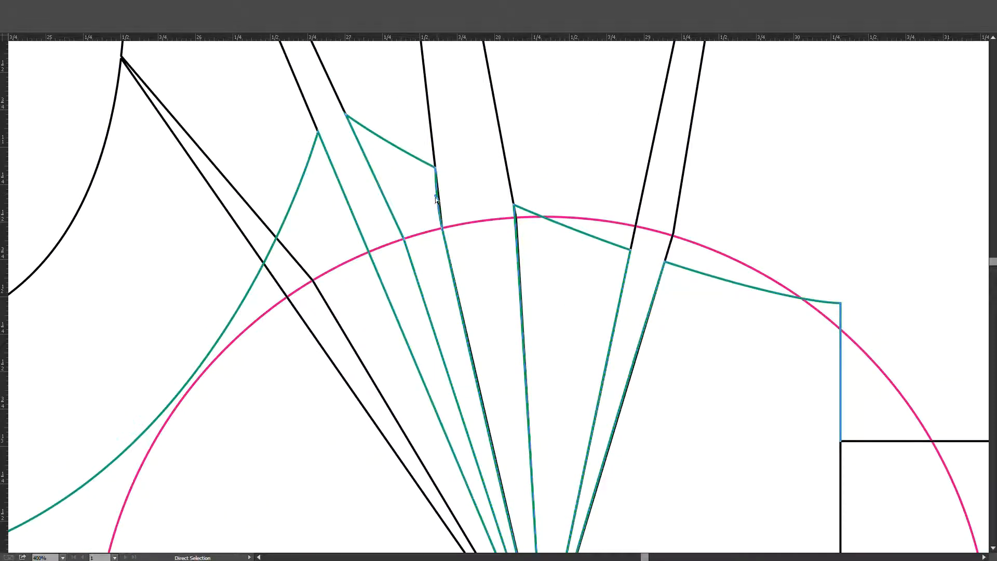
drag(434, 195, 439, 195)
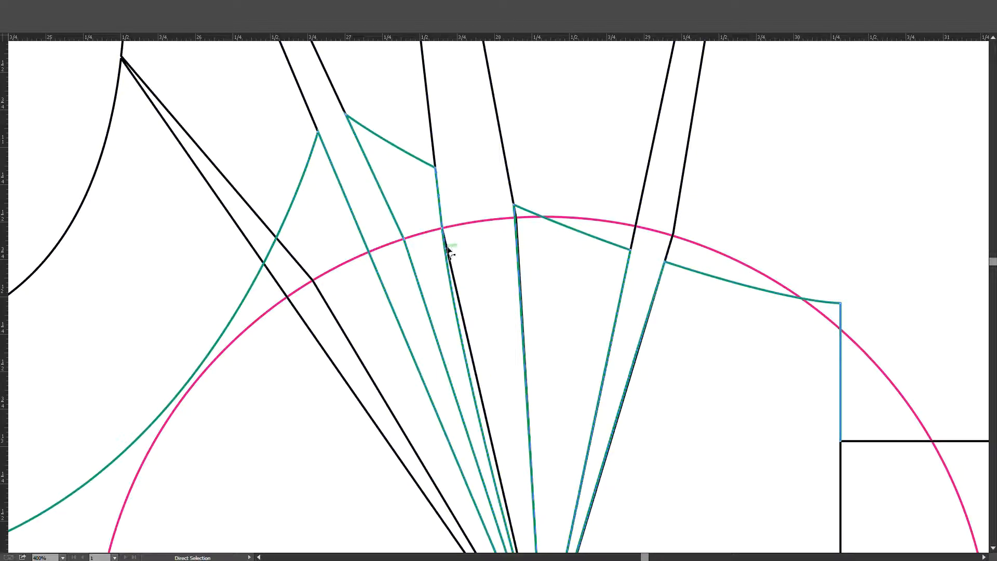
drag(441, 229, 459, 363)
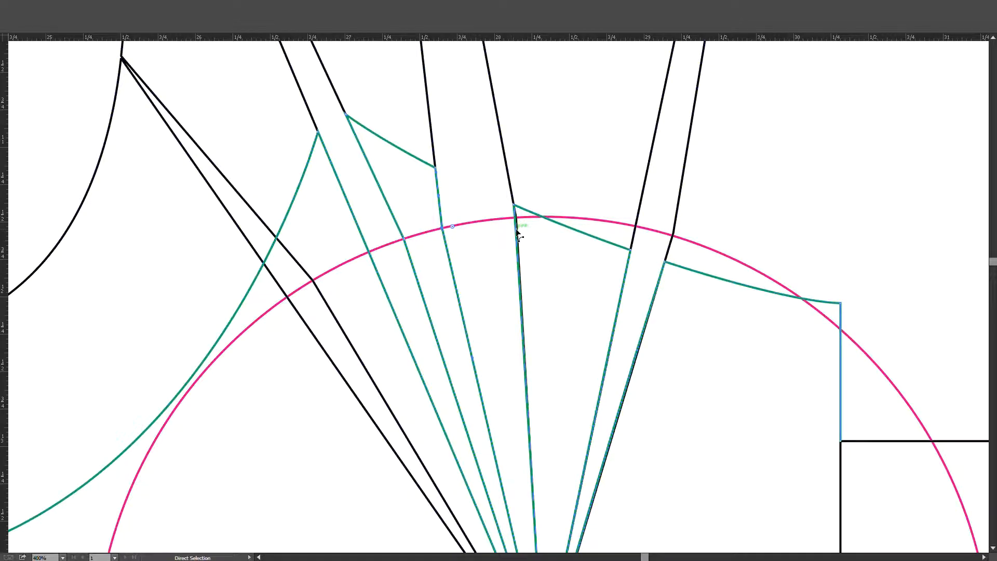
Add an anchor where the middle neckline dart's other teal leg meets the circle and move it onto the black leg's bend.
key(plus)
scroll(515, 220, up, 3)
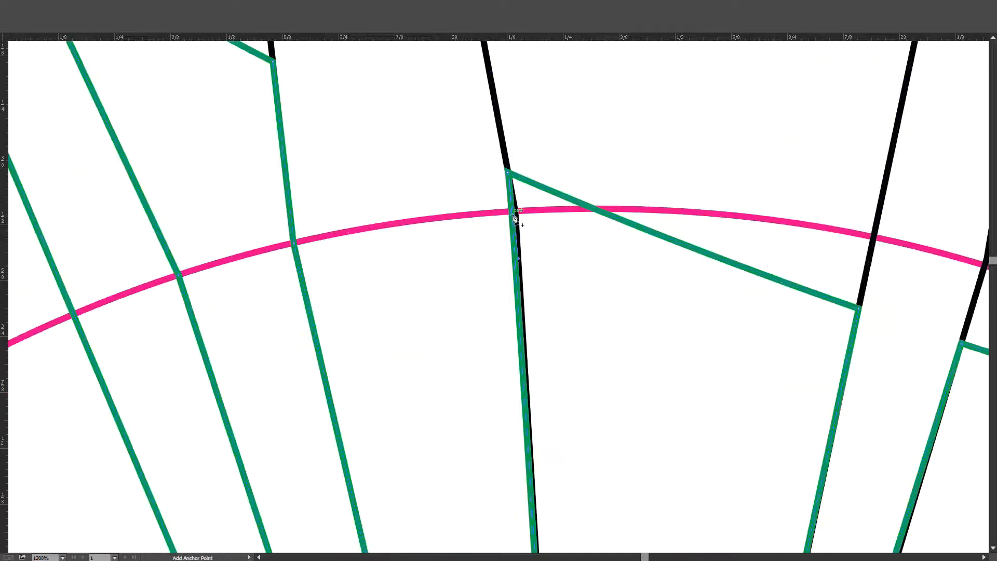
click(512, 213)
key(a)
drag(512, 213, 517, 212)
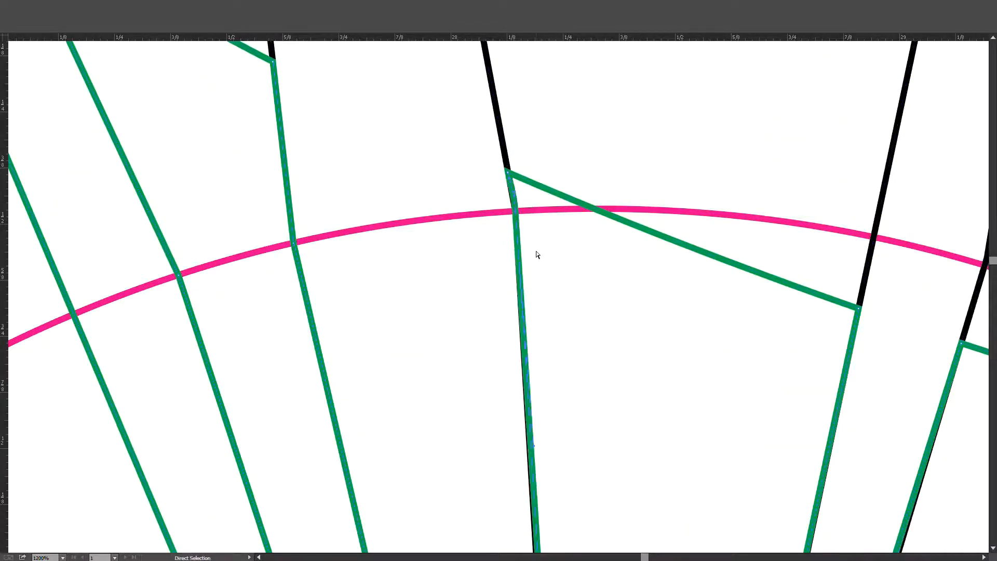
Straighten the centre-front neckline dart's teal leg nearest centre front so it lies along the black dart leg.
scroll(514, 220, down, 3)
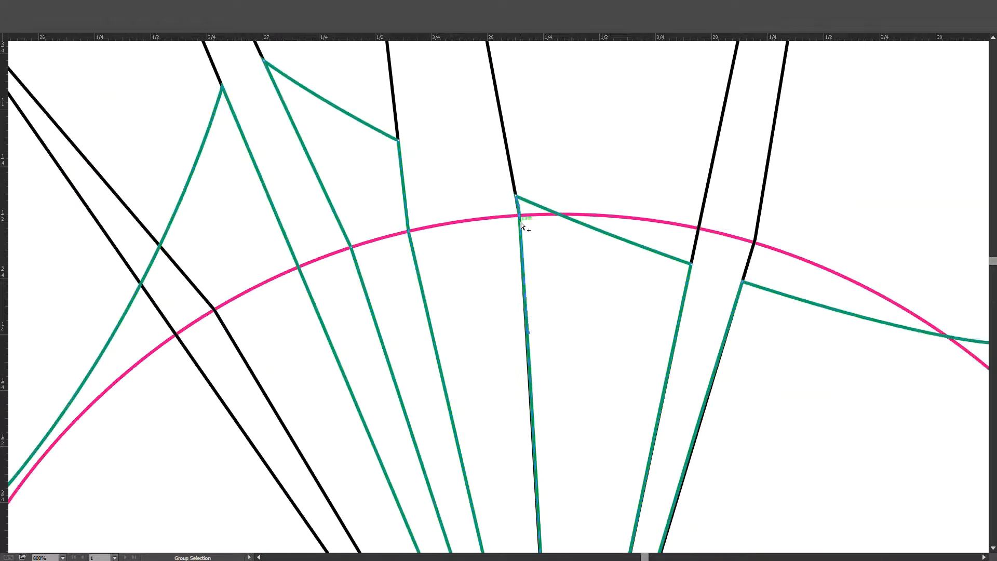
scroll(678, 369, down, 4)
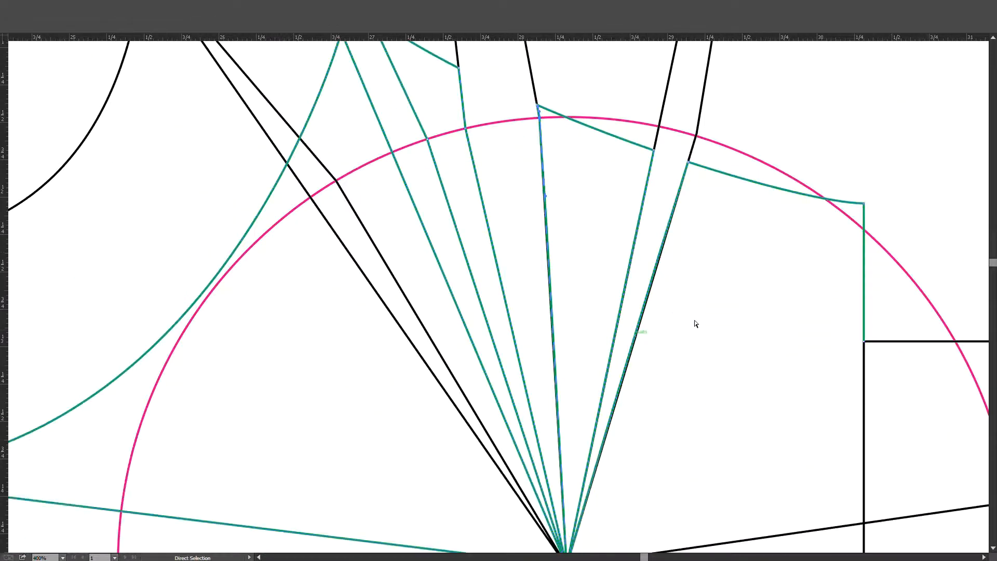
drag(692, 310, 647, 304)
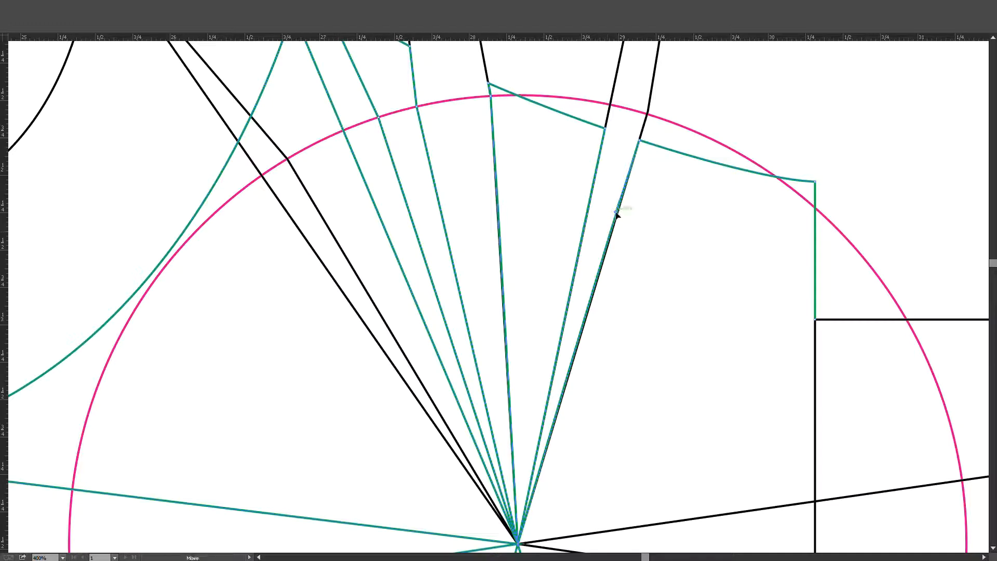
drag(616, 214, 614, 233)
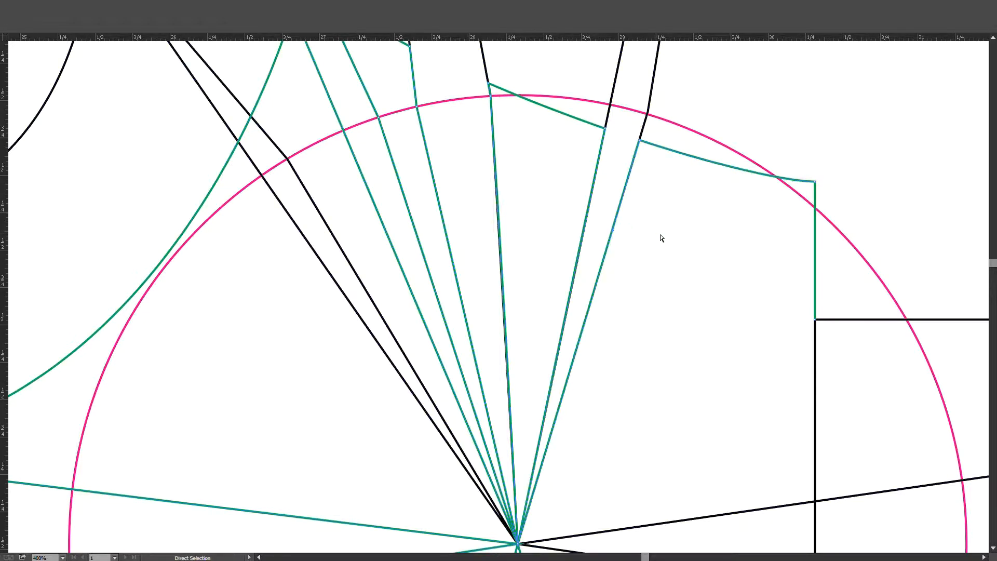
Continue the teal outline with the Pen tool down the centre-front line to the hem and across to the side seam corner.
scroll(667, 234, down, 2)
drag(712, 329, 637, 156)
scroll(650, 213, down, 3)
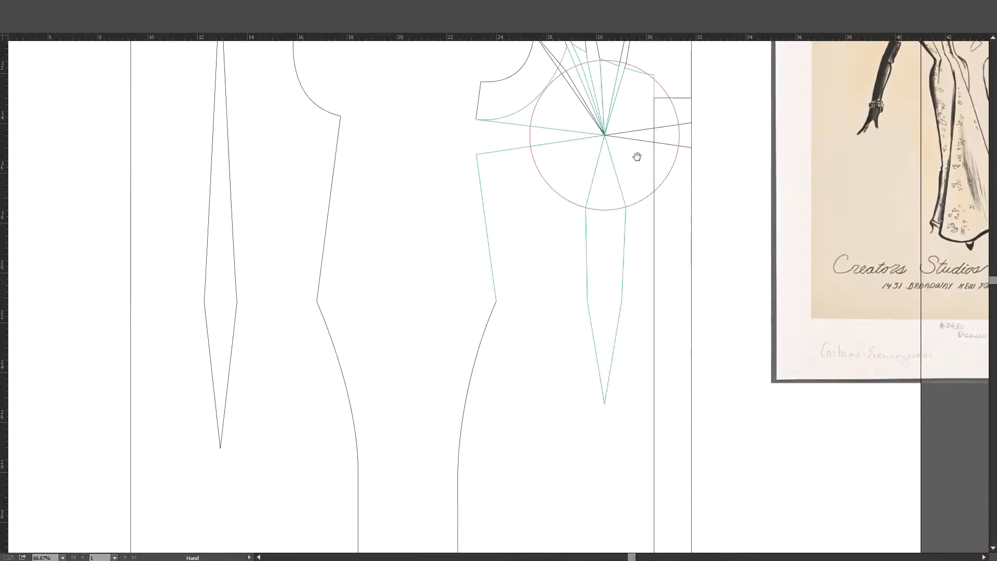
click(656, 94)
click(656, 93)
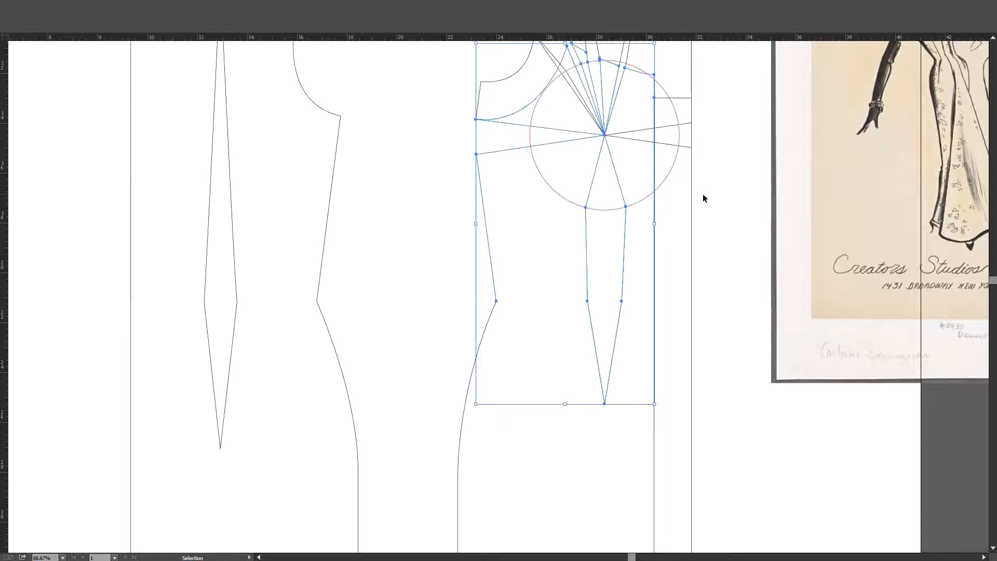
key(a)
key(p)
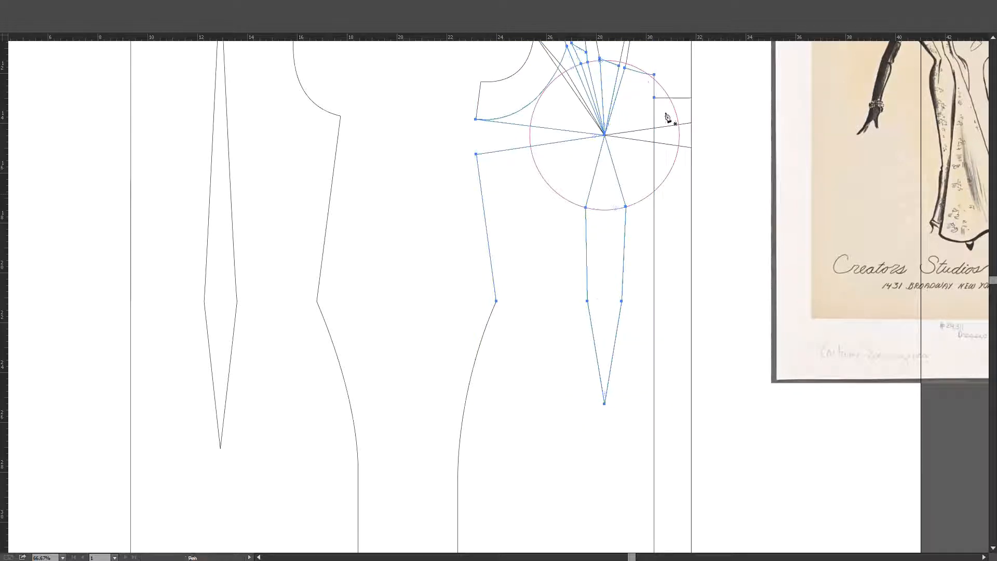
scroll(657, 119, down, 5)
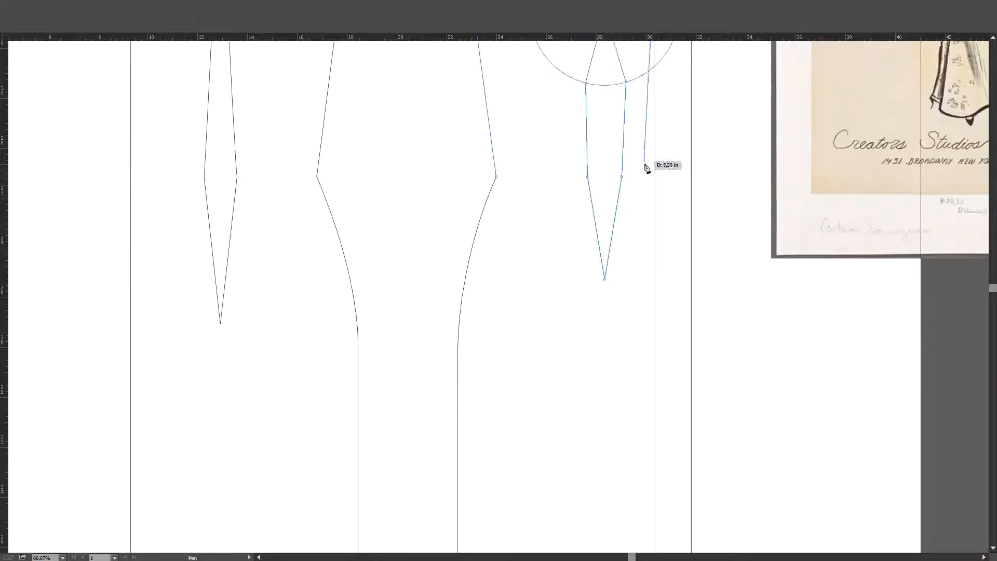
scroll(650, 185, down, 6)
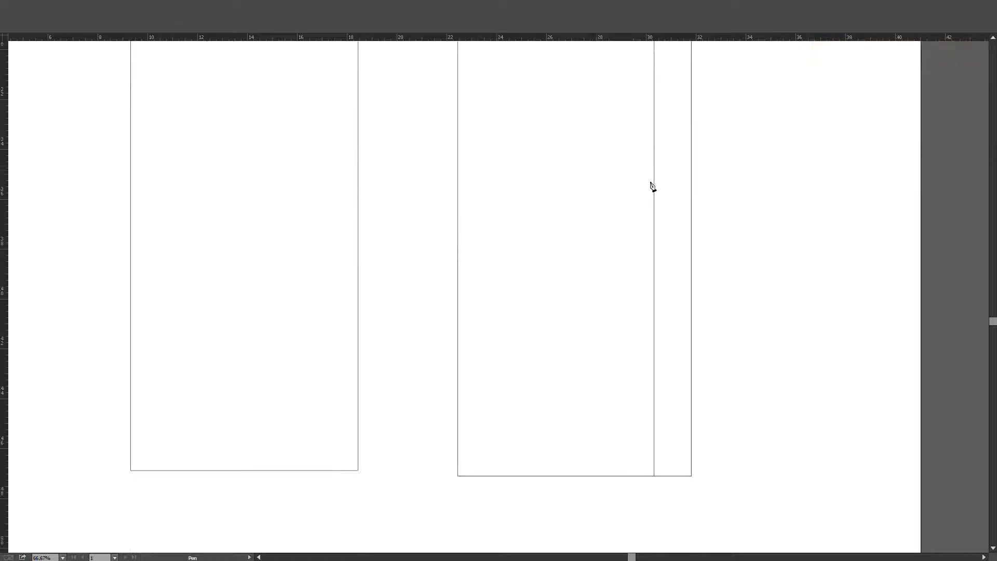
click(654, 475)
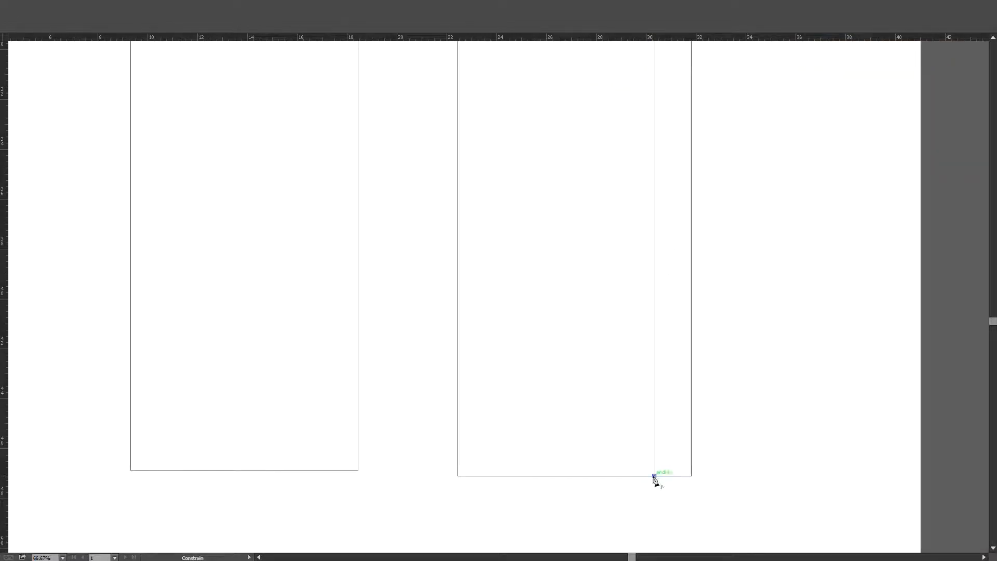
click(458, 475)
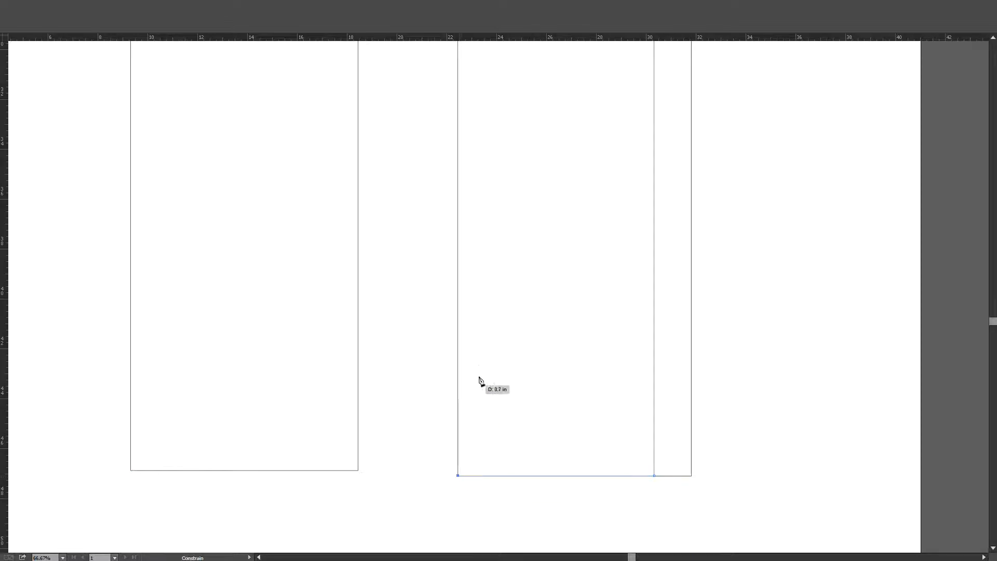
Trace the front side seam up from the hem to the hip and curve it to the waist point, closing the outline.
scroll(478, 383, up, 10)
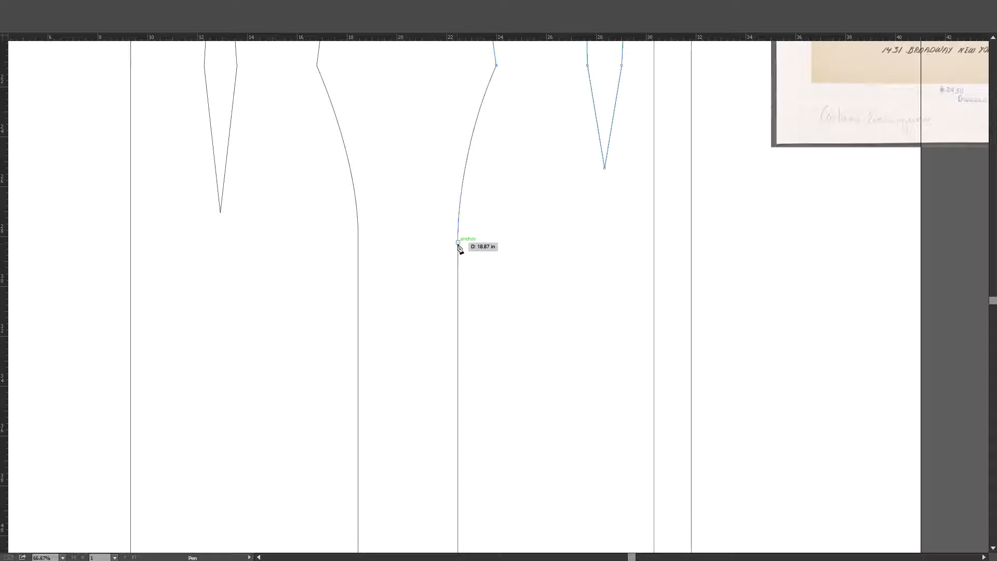
drag(458, 242, 458, 189)
scroll(467, 178, up, 3)
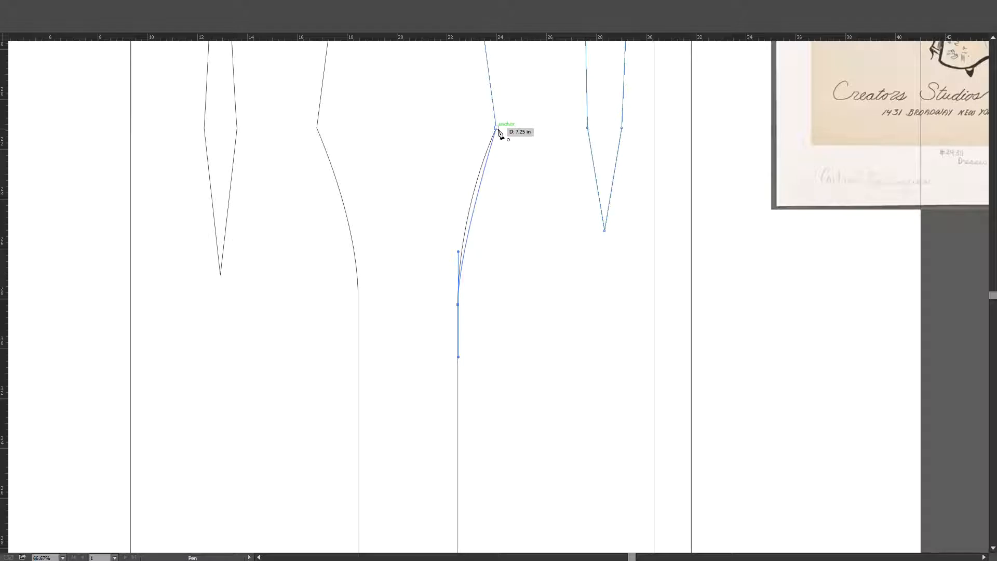
drag(499, 131, 522, 73)
key(v)
click(543, 156)
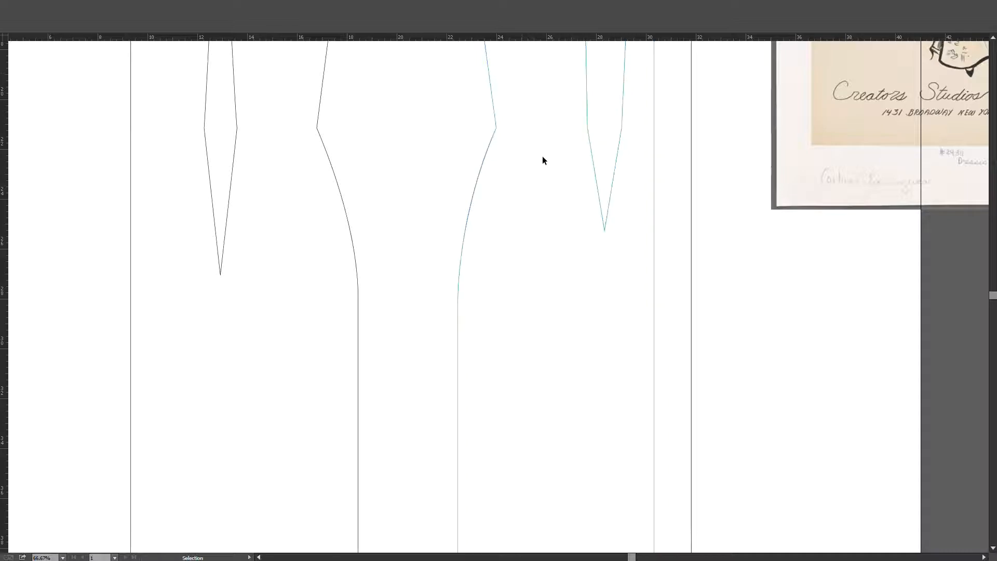
Select the black extension panel beside centre front and add an anchor on its inner edge level with the waist dart's lower tip.
scroll(550, 185, up, 5)
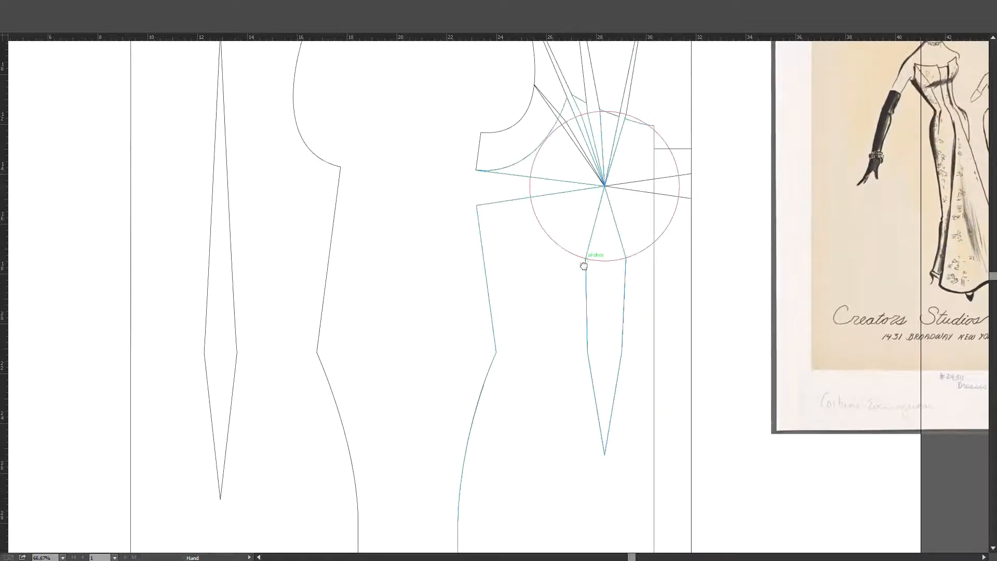
scroll(584, 266, right, 2)
click(578, 151)
scroll(581, 153, down, 2)
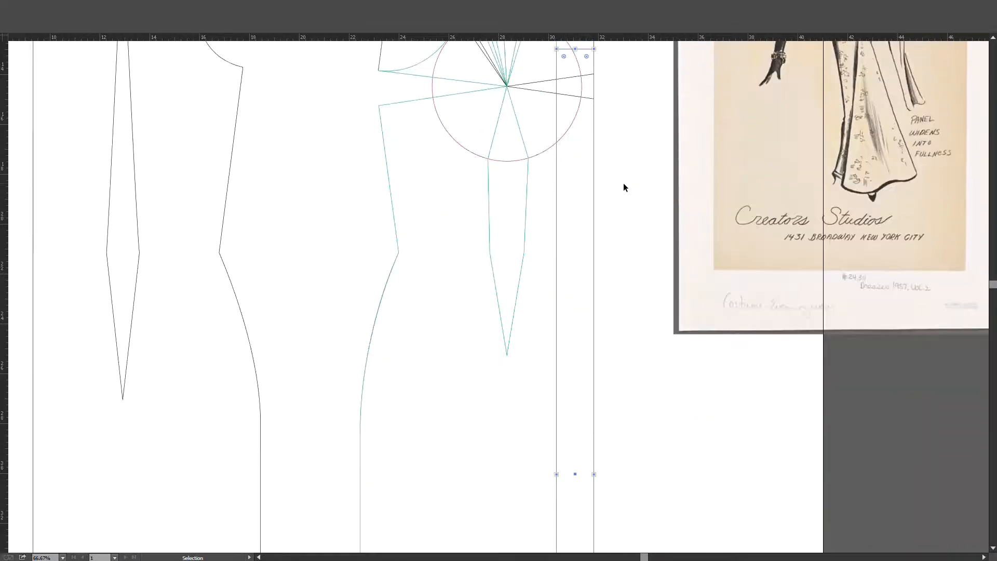
scroll(623, 186, down, 2)
scroll(623, 186, up, 4)
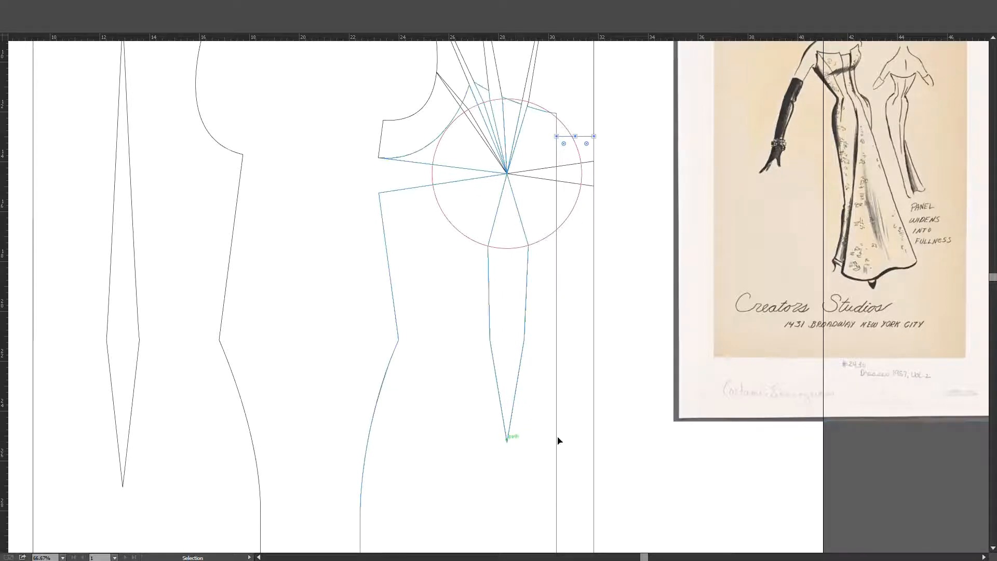
scroll(595, 407, down, 1)
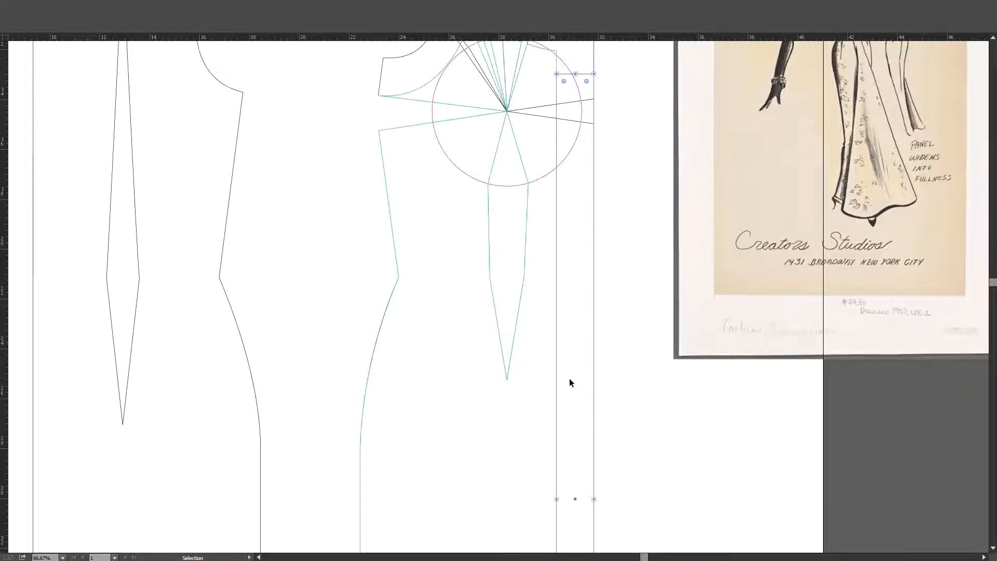
key(plus)
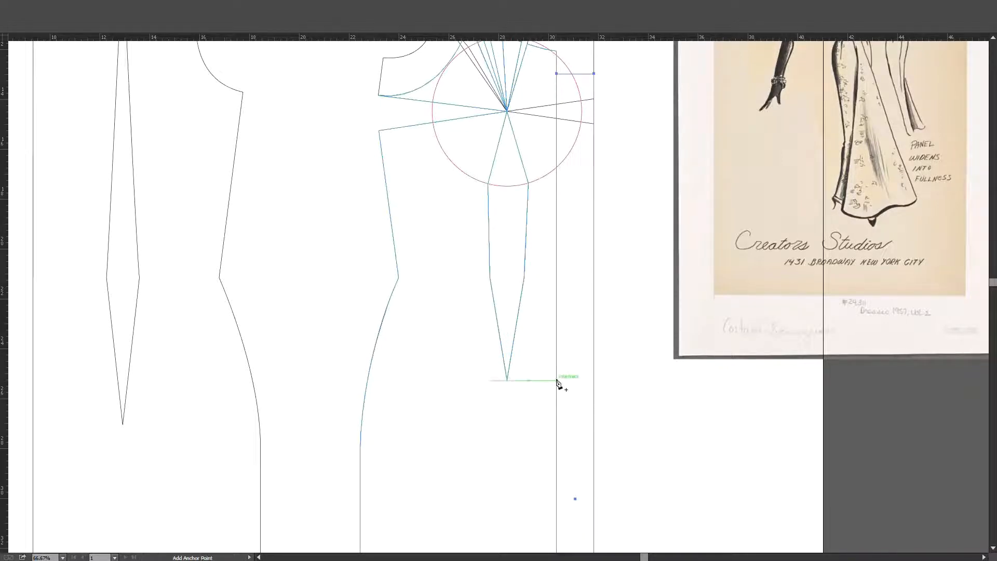
click(556, 380)
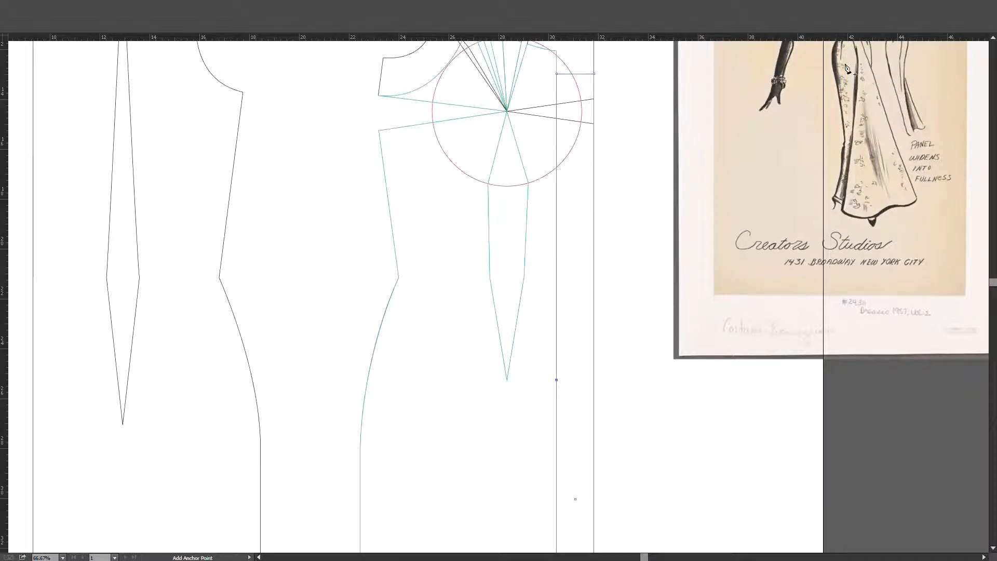
Add anchors on the teal outline's centre-front line where the two black horizontal dart legs cross it and midway between them.
scroll(847, 68, up, 2)
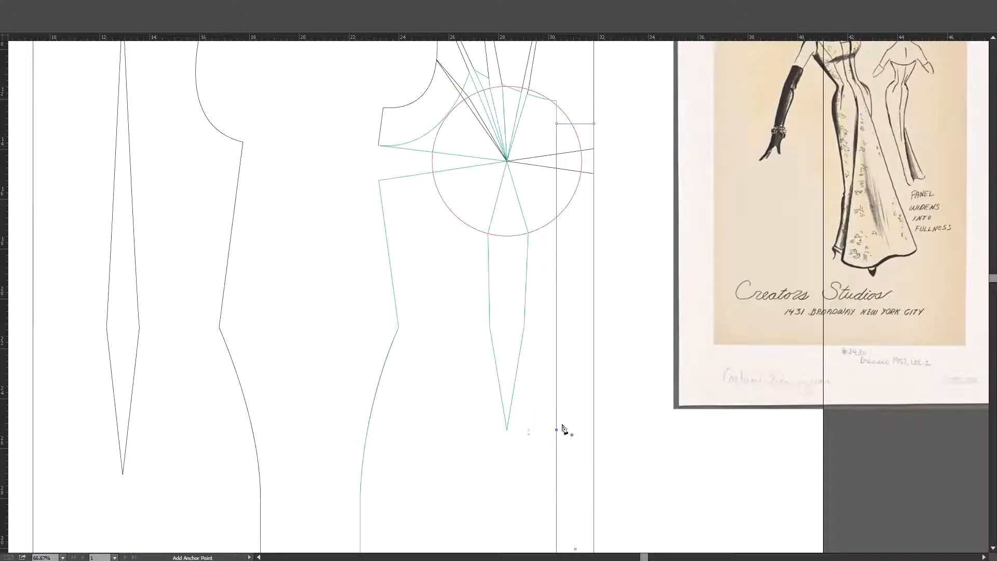
scroll(597, 360, down, 2)
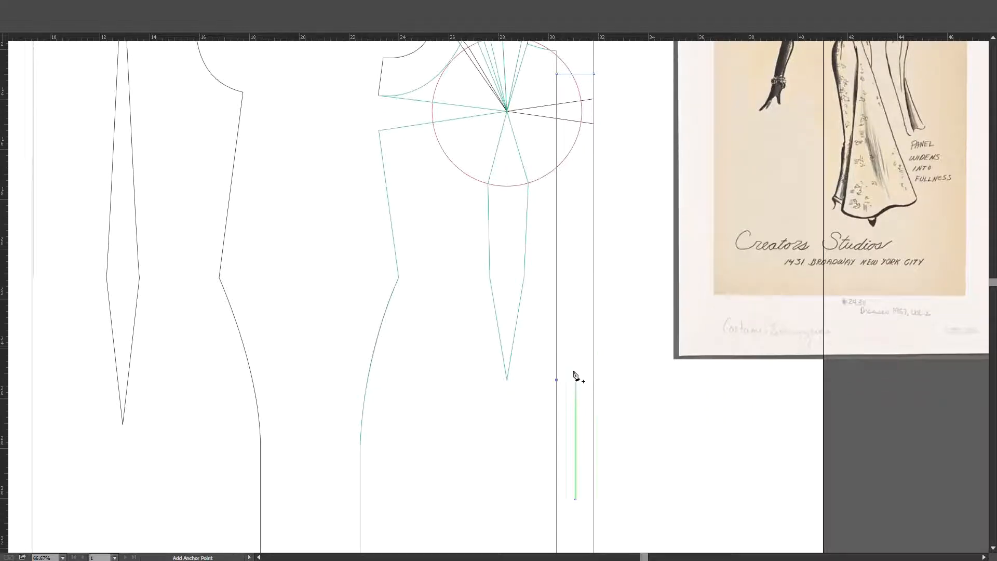
key(v)
scroll(586, 303, up, 3)
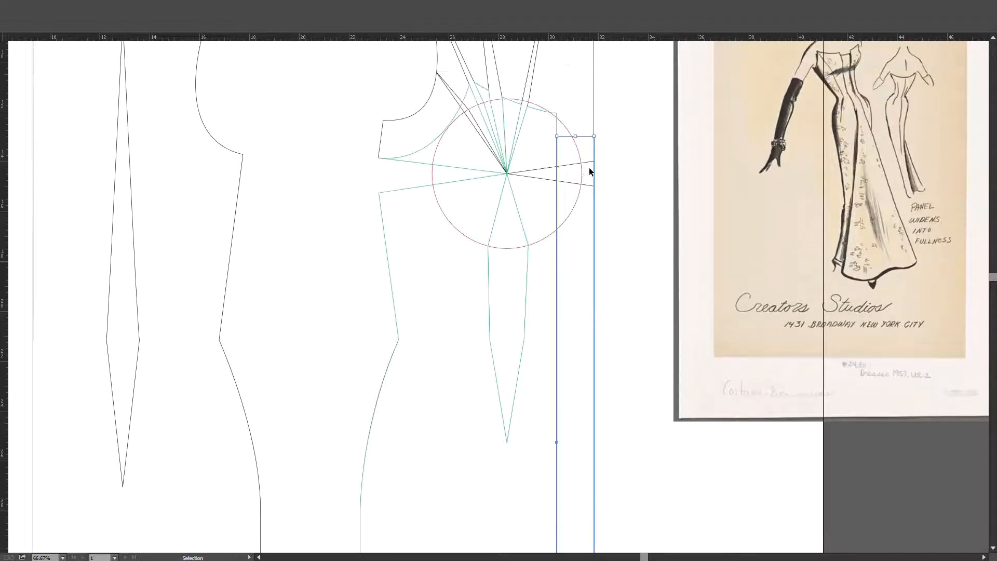
click(557, 129)
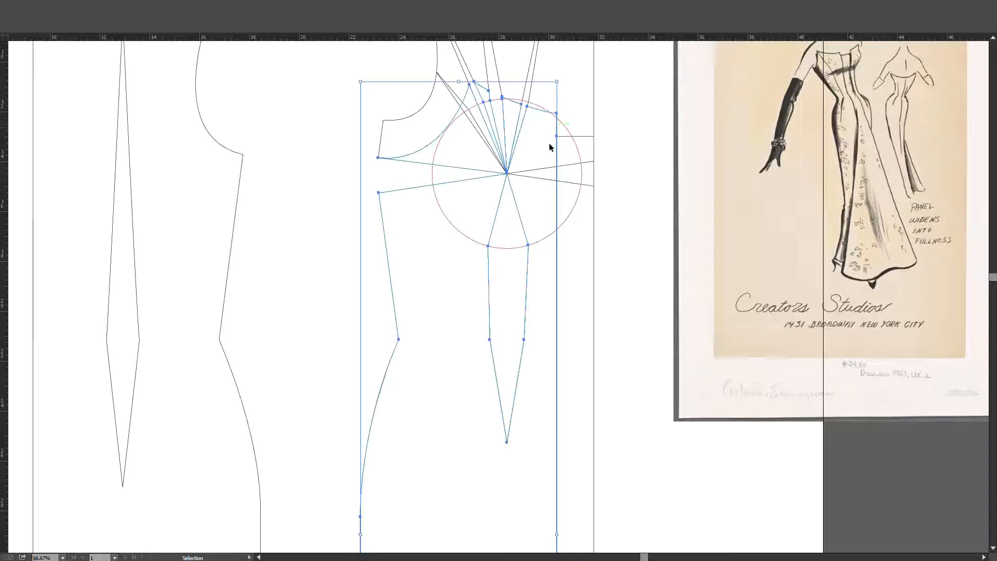
key(plus)
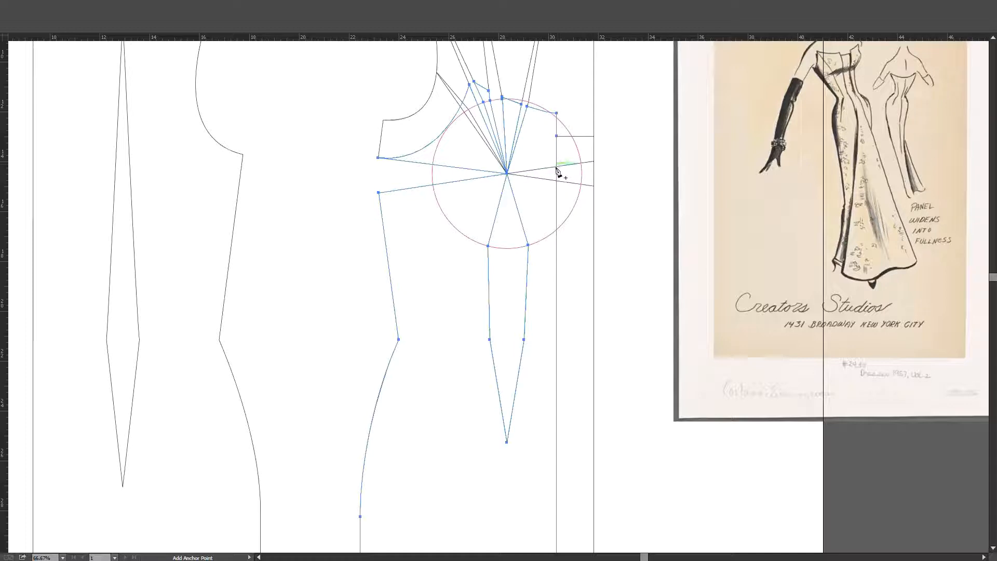
click(556, 167)
click(556, 173)
click(557, 181)
Pull the middle anchor on the teal centre-front line to the bust point to form the horizontal centre-front dart.
scroll(558, 183, up, 3)
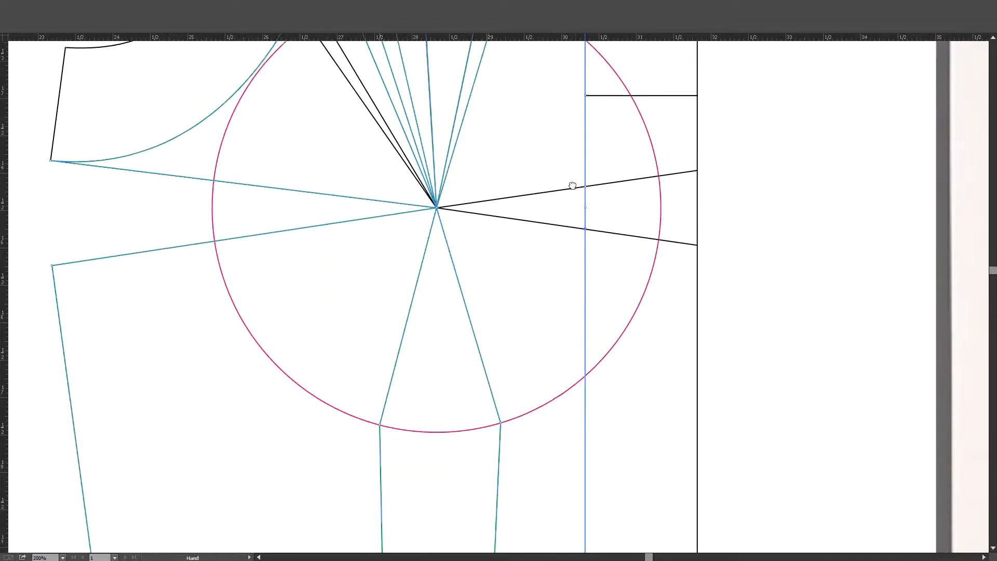
drag(596, 227, 450, 228)
click(622, 229)
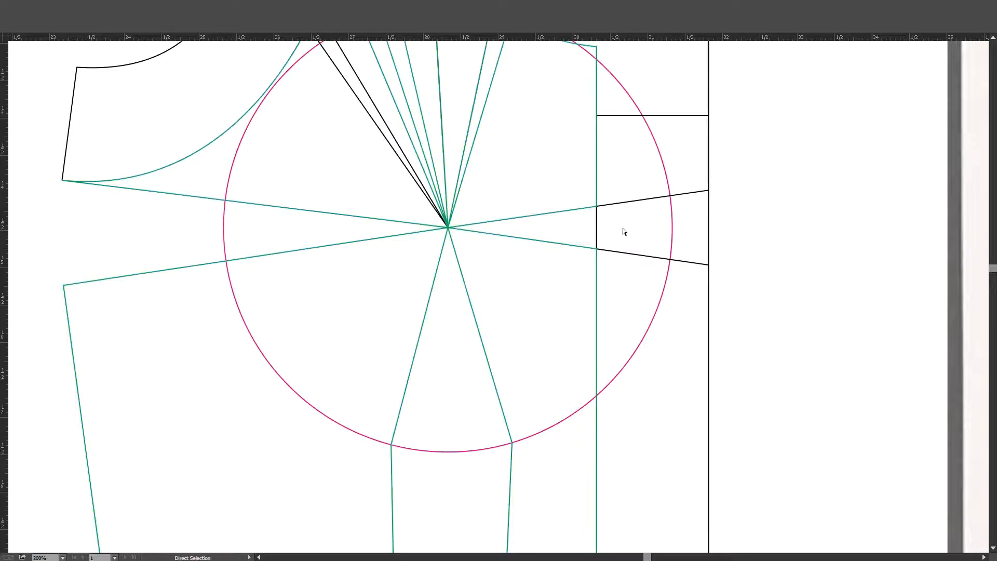
scroll(620, 231, up, 1)
scroll(538, 274, up, 3)
scroll(563, 258, down, 5)
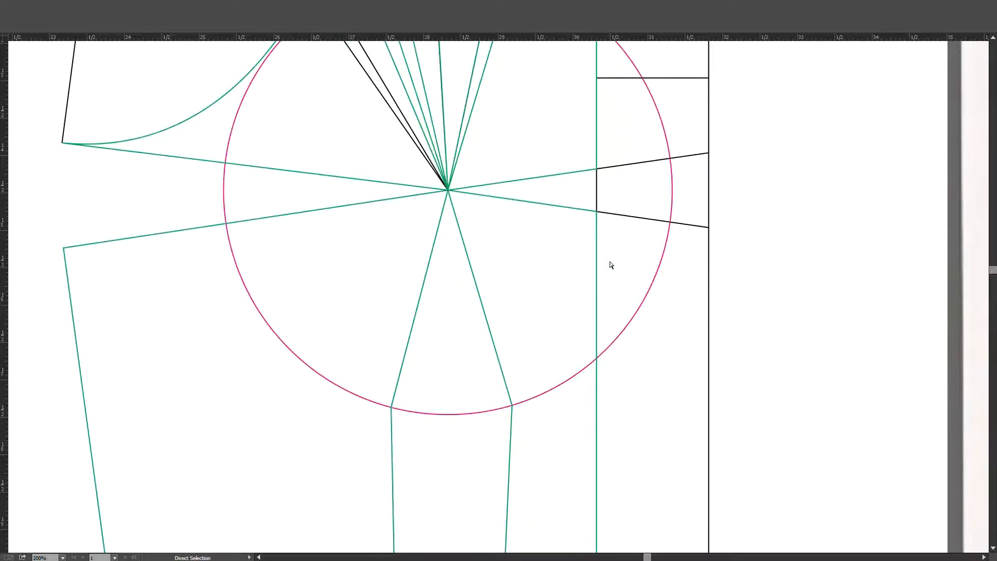
scroll(554, 186, down, 3)
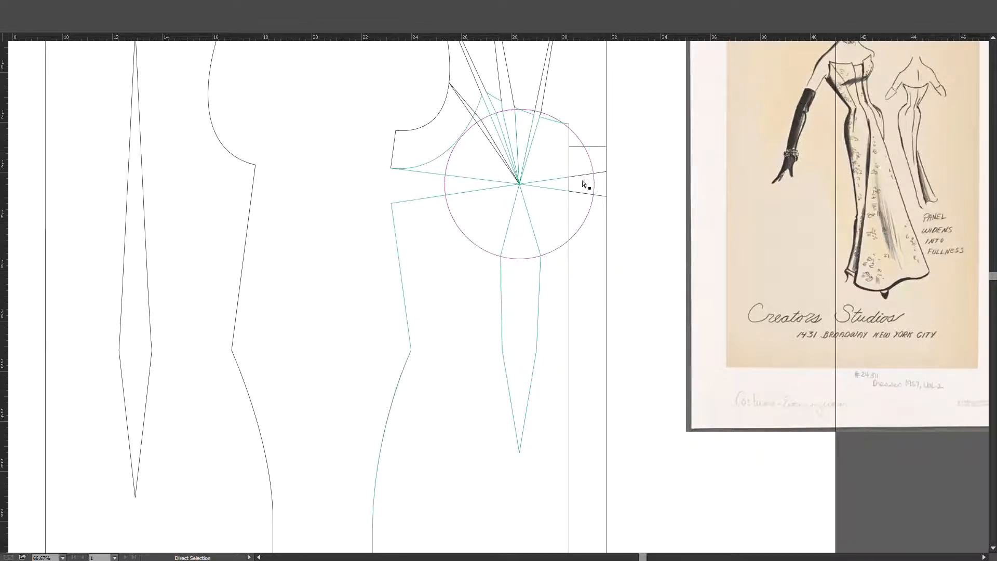
scroll(582, 186, down, 2)
scroll(582, 186, up, 2)
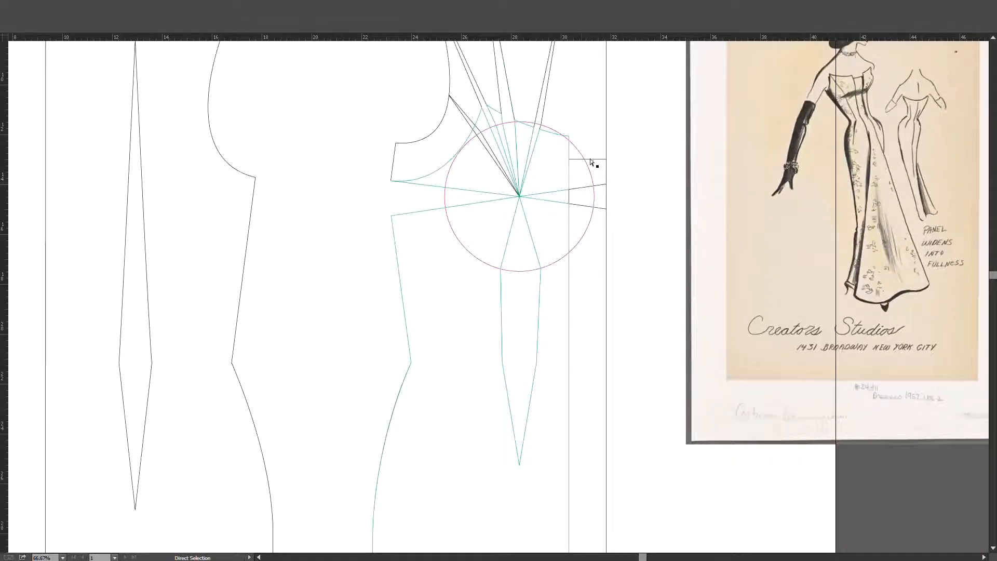
Examine the front pattern's skirt and the extension panel beside centre front down to the hem.
key(v)
scroll(605, 205, down, 6)
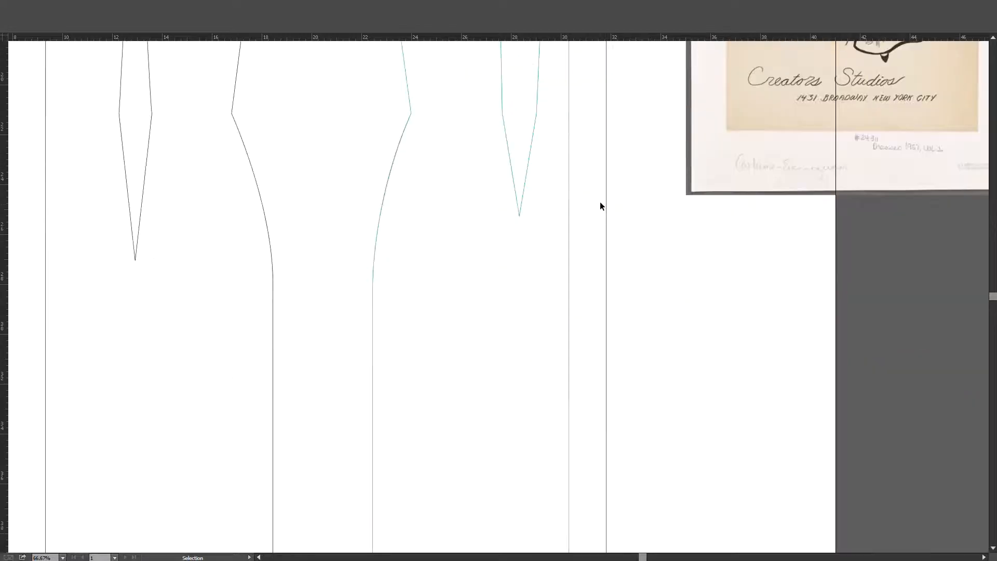
scroll(603, 200, down, 2)
scroll(603, 200, up, 2)
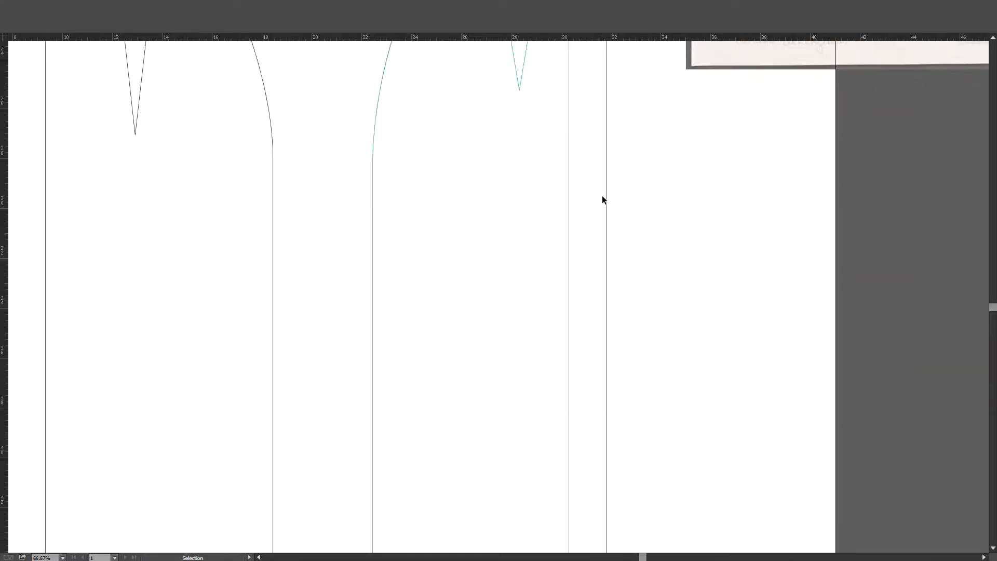
scroll(602, 200, down, 1)
scroll(603, 200, up, 1)
scroll(614, 210, down, 1)
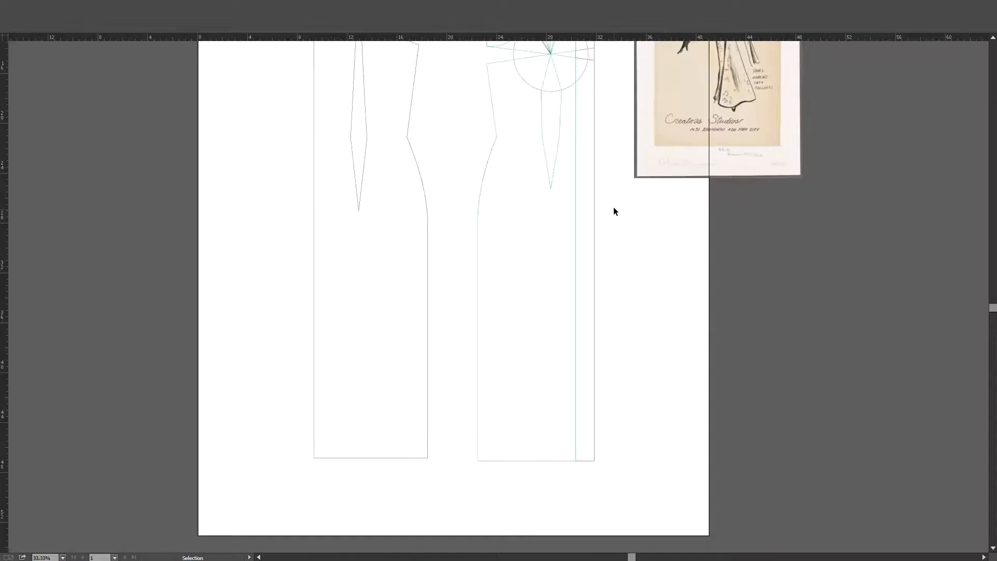
drag(615, 211, 606, 275)
click(585, 221)
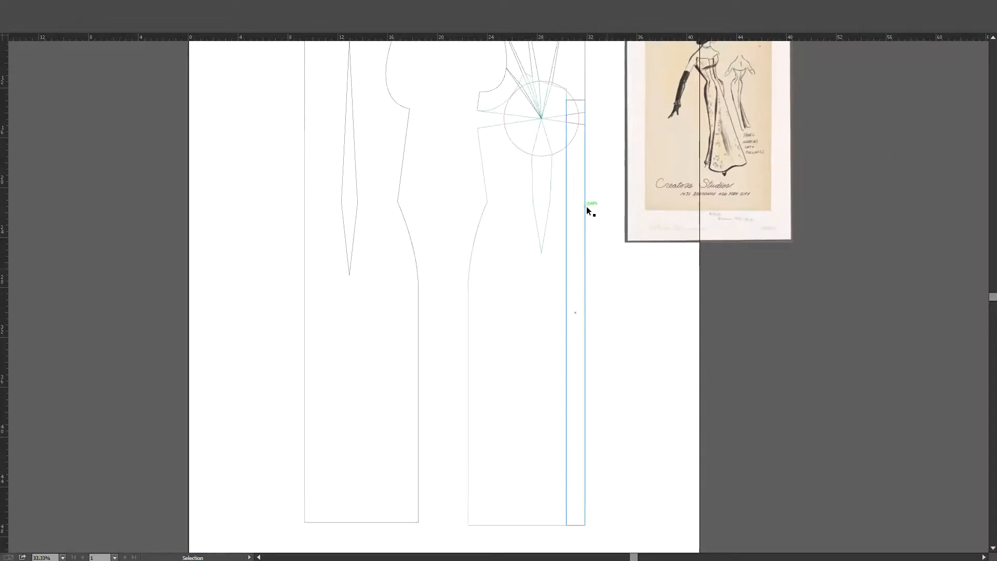
Draw a guide rectangle about 3 by 42 inches, running down from the front waist dart's waist point past the hem.
click(22, 164)
key(m)
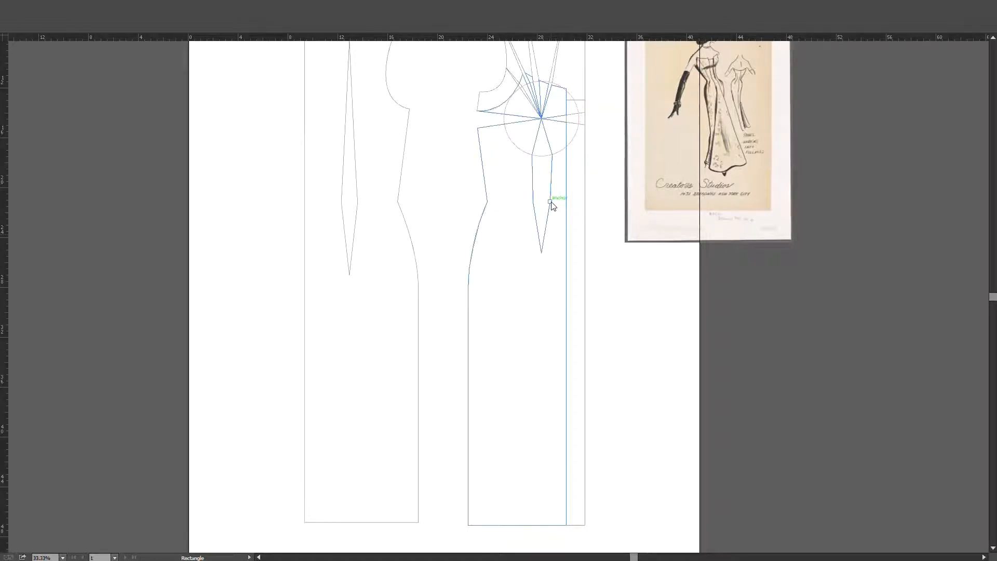
drag(550, 201, 587, 463)
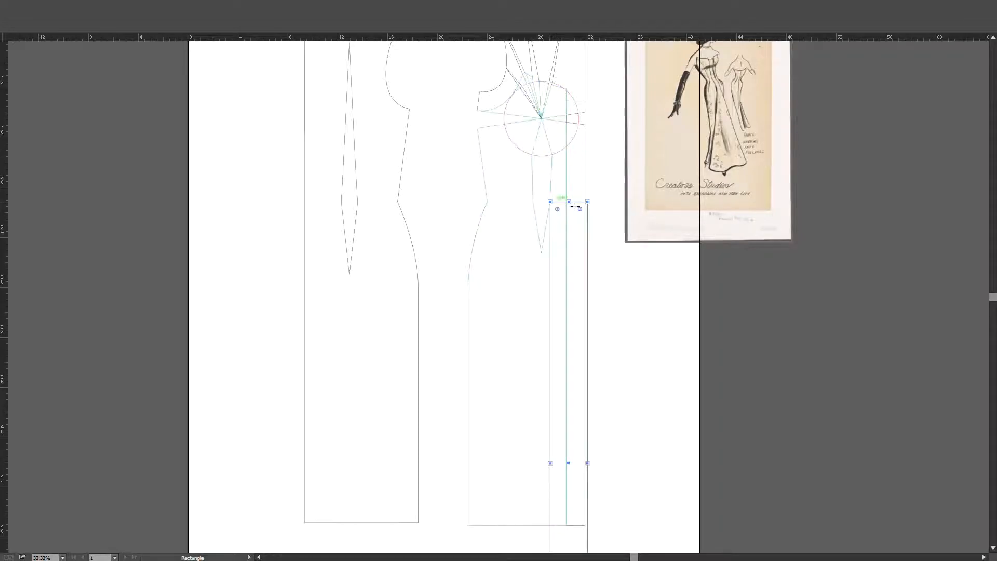
scroll(579, 307, down, 2)
scroll(587, 307, down, 4)
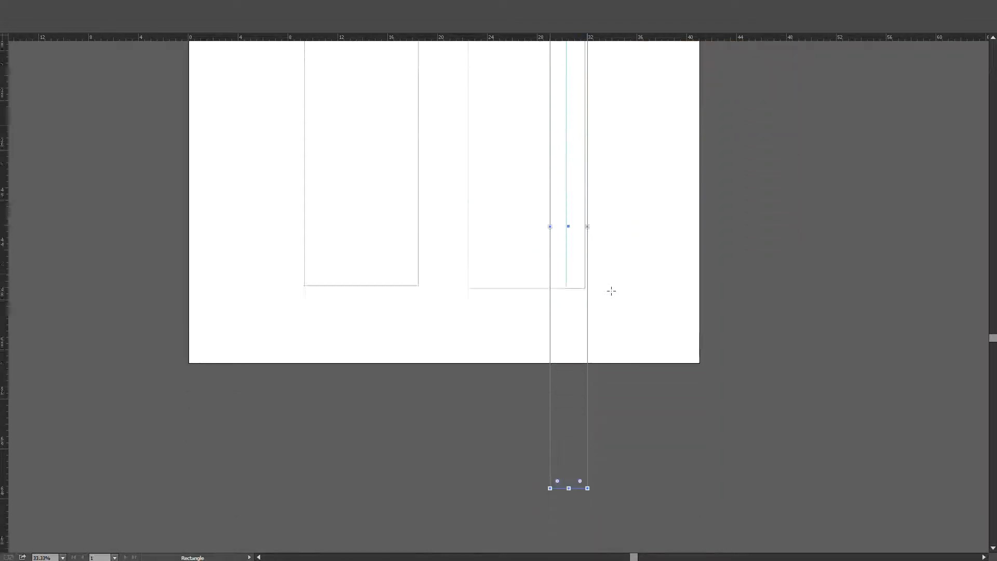
scroll(610, 289, up, 1)
scroll(611, 291, down, 1)
scroll(611, 291, up, 1)
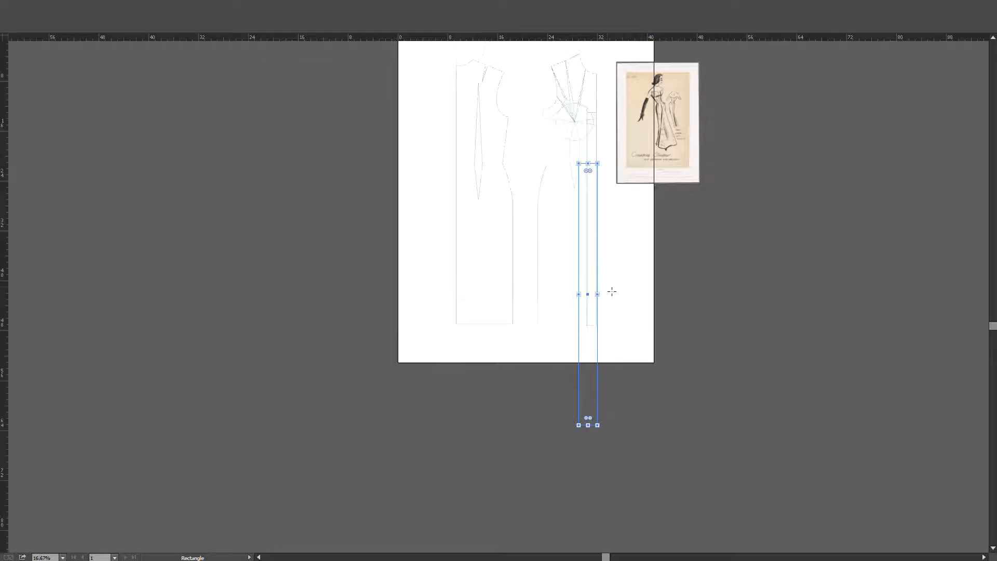
scroll(612, 292, down, 2)
key(v)
click(623, 275)
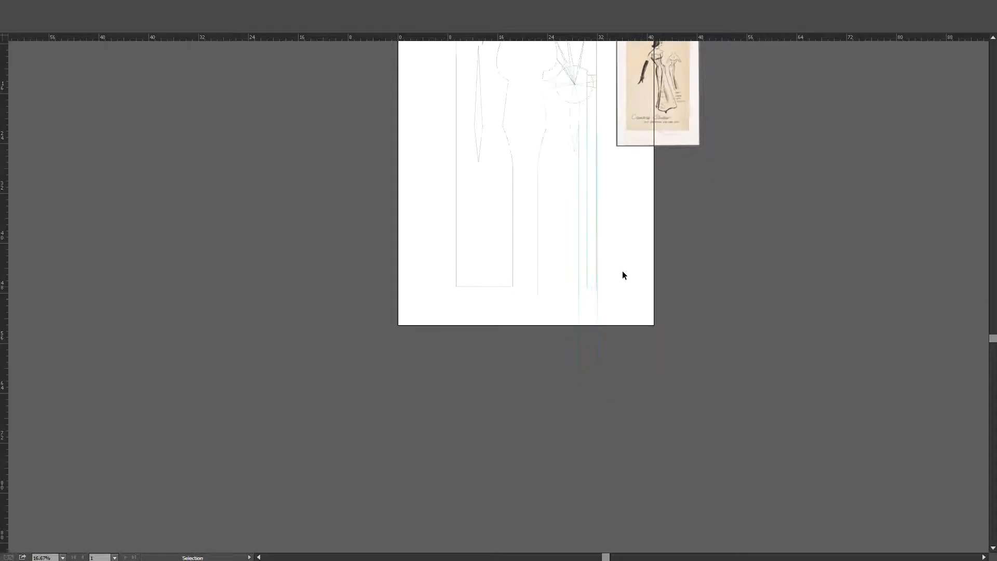
Delete the tall guide rectangle running from the waist past the hem.
scroll(579, 305, up, 2)
scroll(579, 305, down, 1)
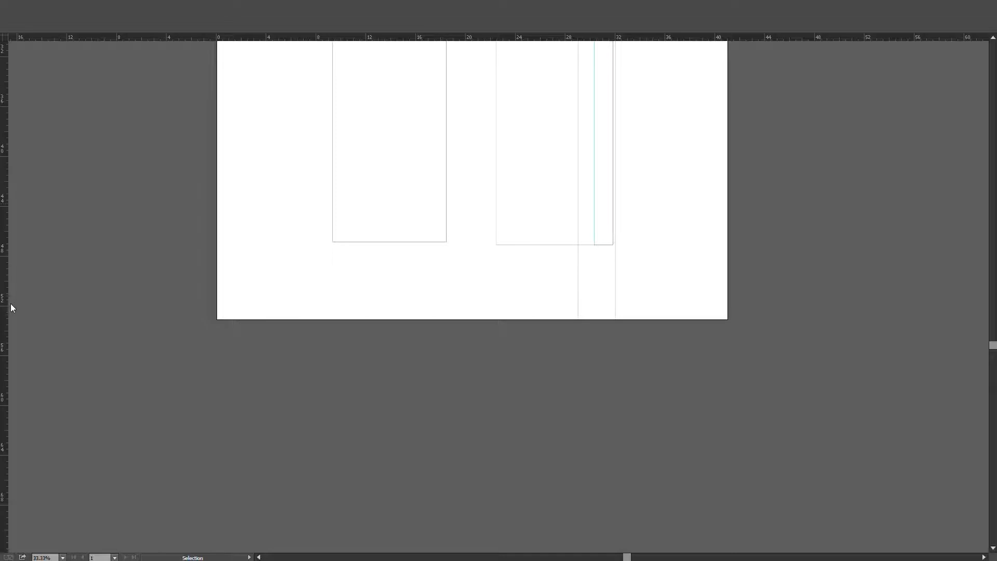
click(51, 320)
drag(583, 249, 583, 450)
key(v)
drag(645, 260, 550, 313)
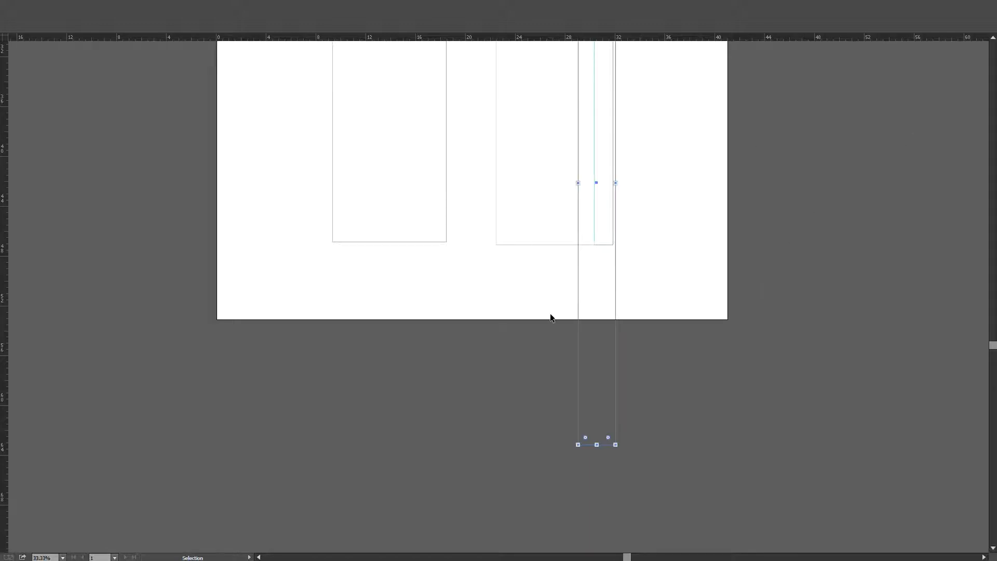
key(Delete)
Shift the reference sketch slightly farther away from the front pattern.
scroll(646, 279, up, 10)
scroll(661, 266, up, 1)
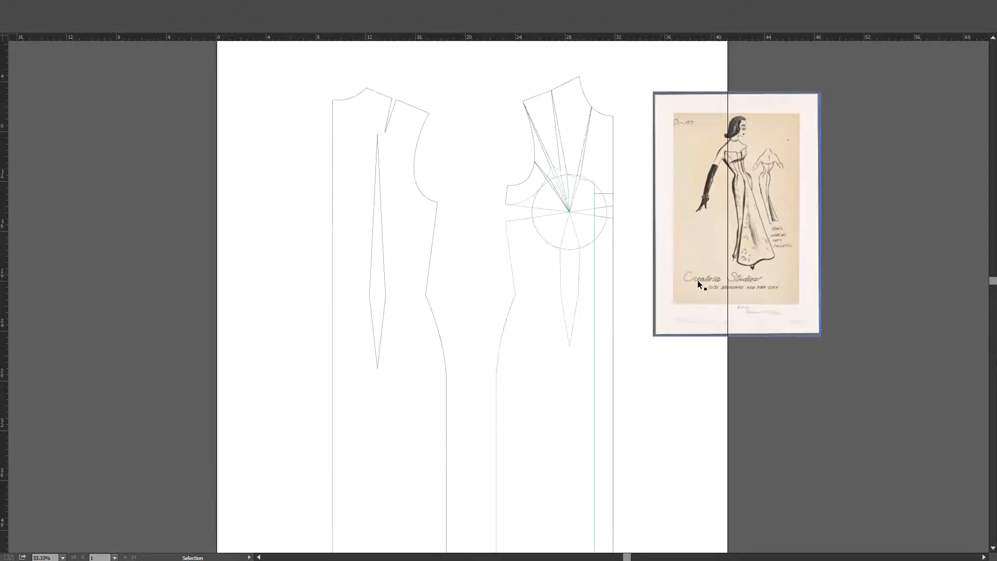
drag(745, 251, 759, 257)
click(662, 277)
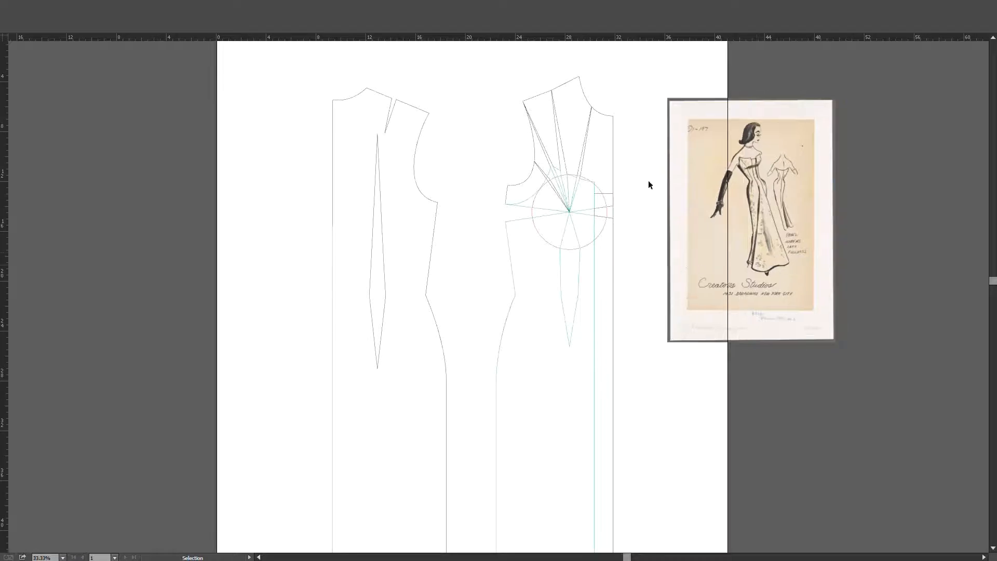
Select the teal front outline together with the black extension panel and move both off the original black front pattern.
scroll(648, 180, down, 1)
click(595, 250)
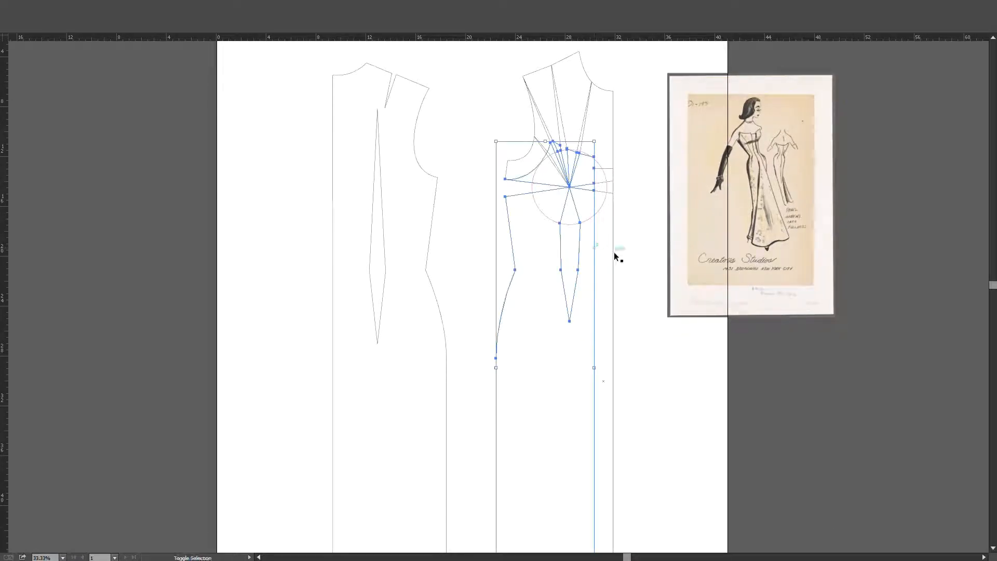
shift+click(613, 252)
scroll(613, 252, down, 3)
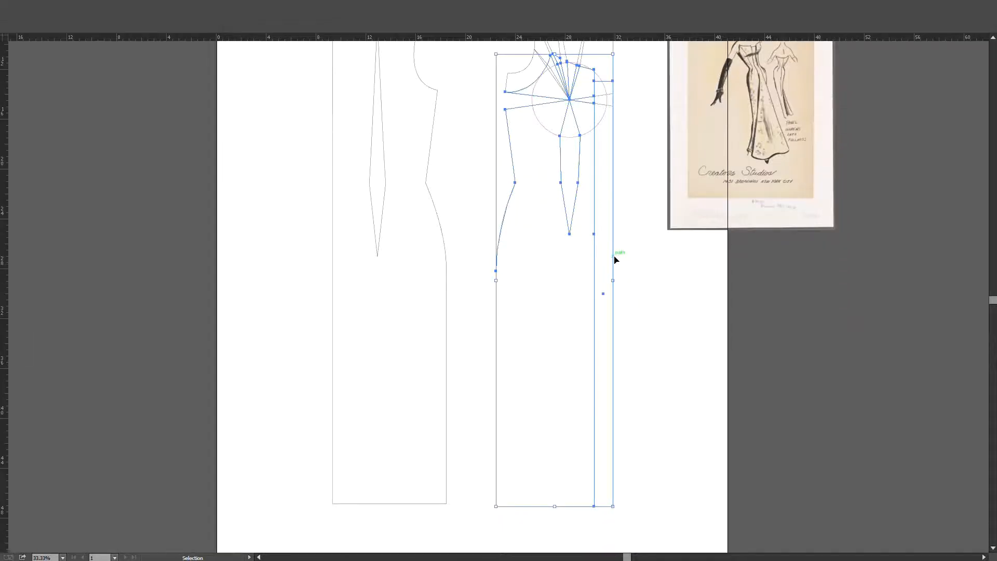
drag(613, 257, 725, 353)
scroll(621, 136, up, 3)
Move the original black front pattern with its dart lines and bust circle about 34 inches left, off the artboard.
click(638, 141)
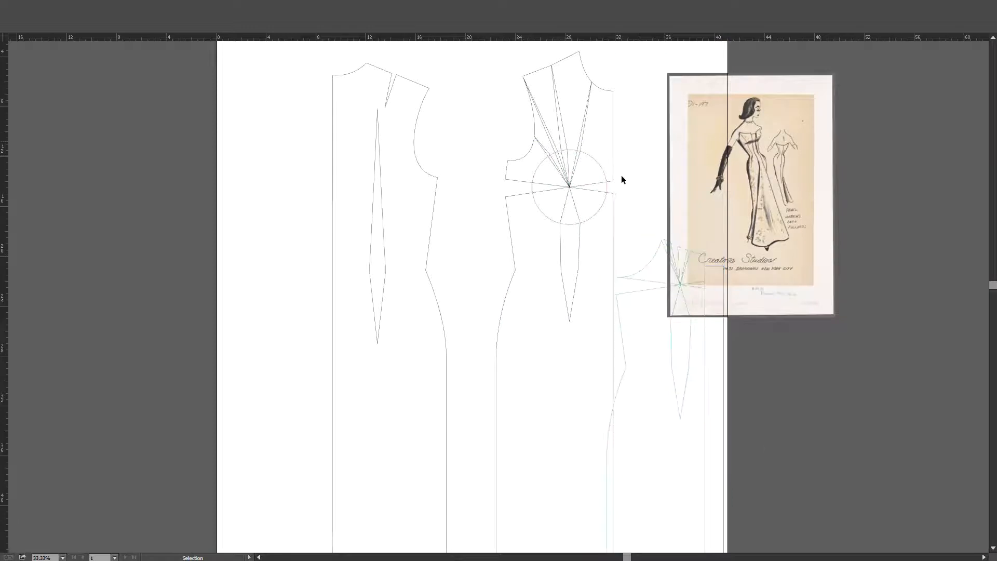
drag(657, 155, 141, 185)
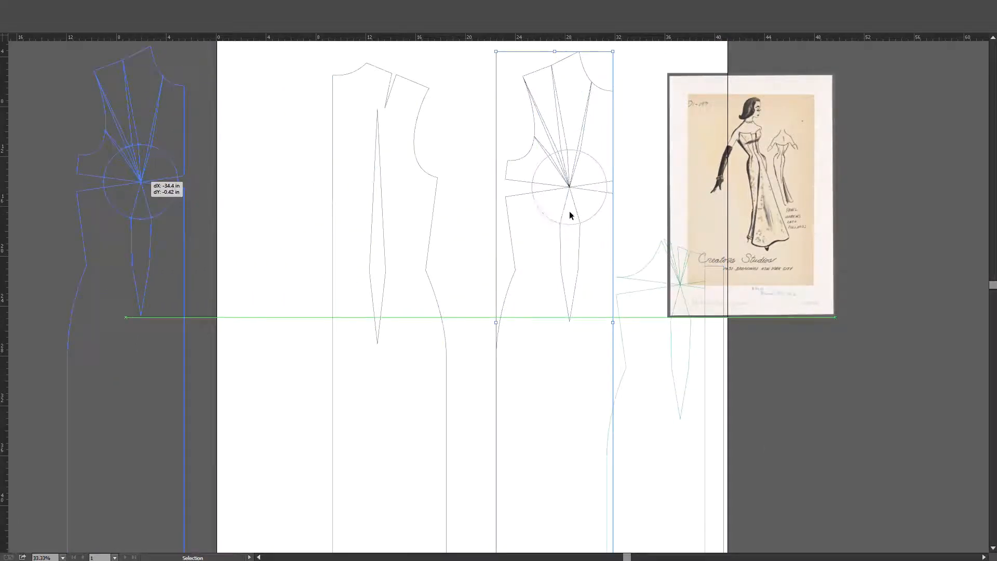
drag(580, 208, 723, 400)
Move the teal front outline and extension panel together into the space the original front pattern occupied.
shift+click(796, 262)
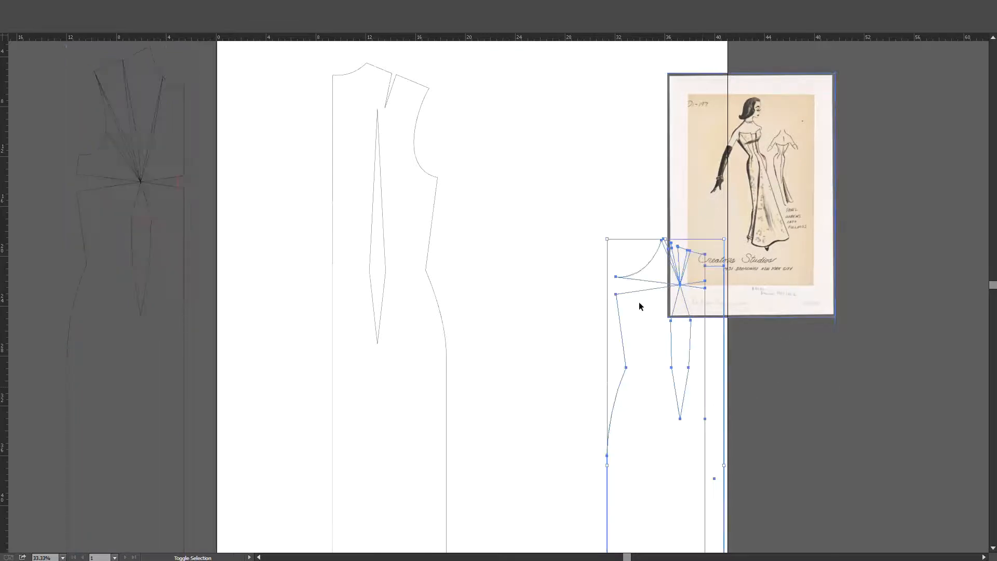
drag(661, 288, 562, 160)
click(642, 197)
scroll(652, 184, down, 4)
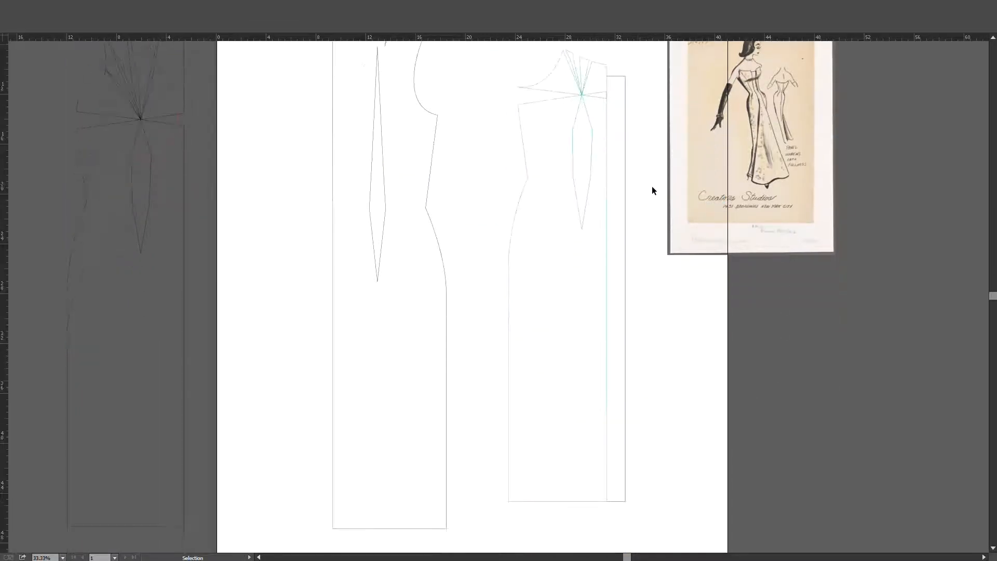
scroll(653, 196, up, 4)
scroll(649, 177, down, 1)
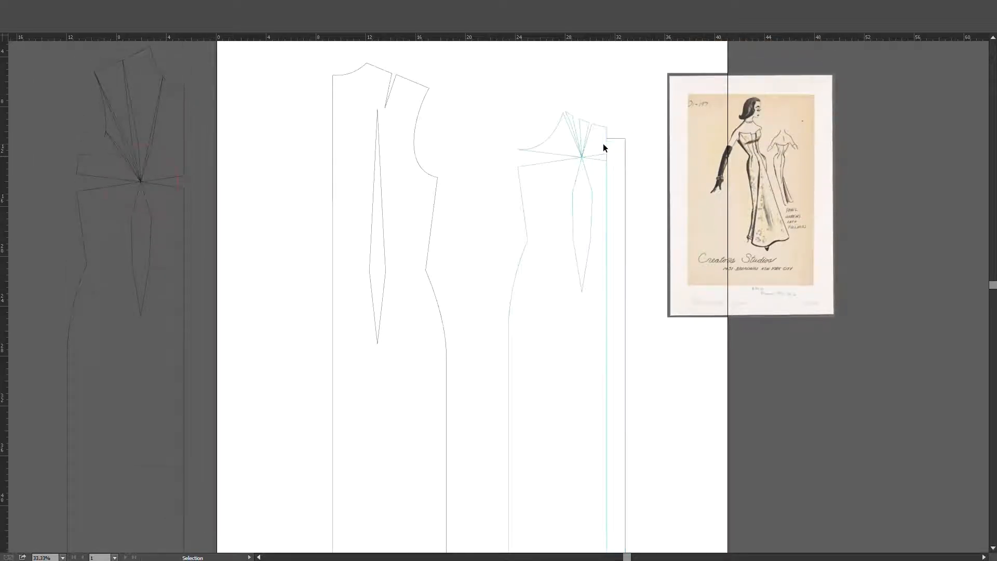
Draw a 1-inch guide square beside the centre-front line, starting at the teal outline's upper centre-front corner.
scroll(606, 136, up, 2)
scroll(606, 136, up, 3)
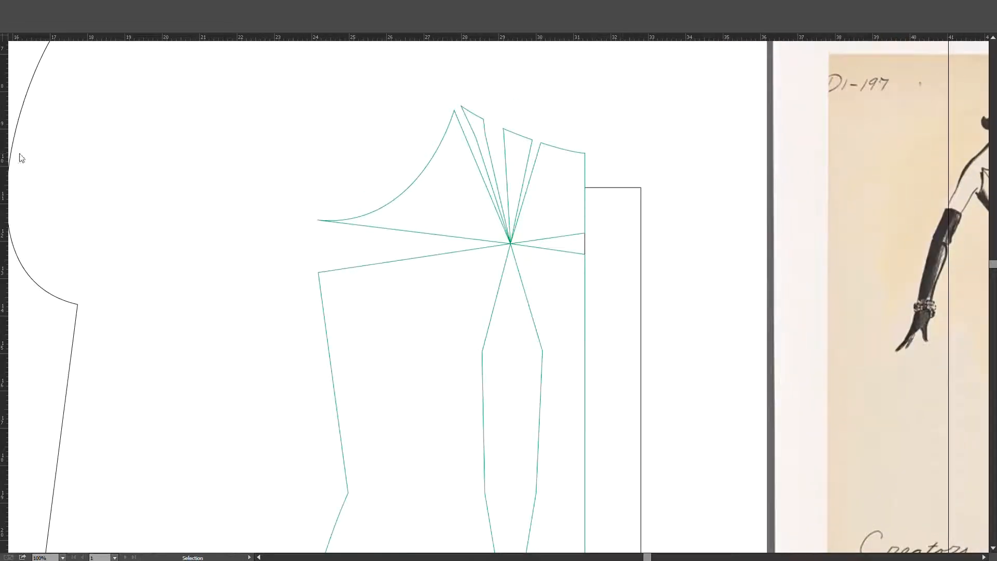
key(m)
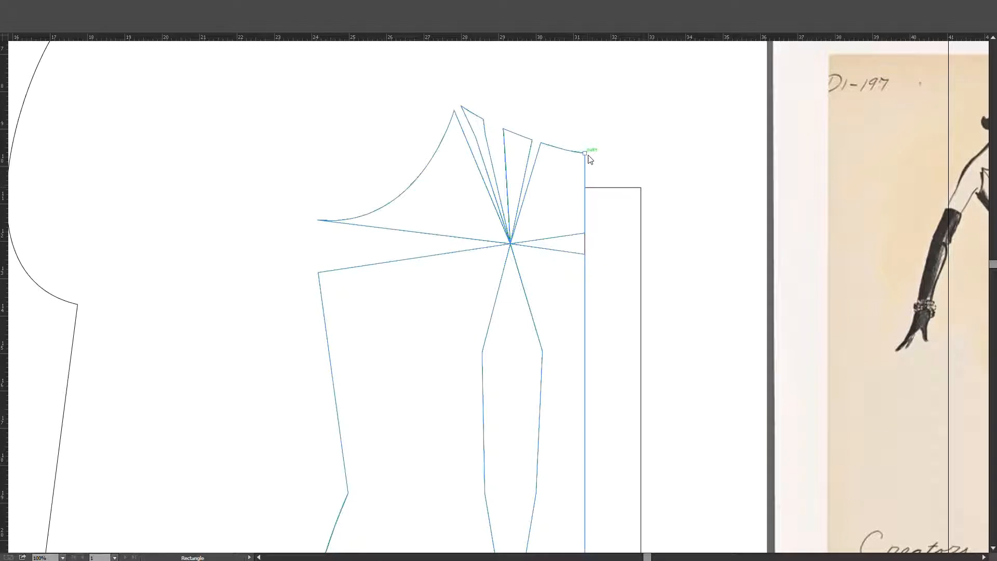
drag(584, 152, 622, 190)
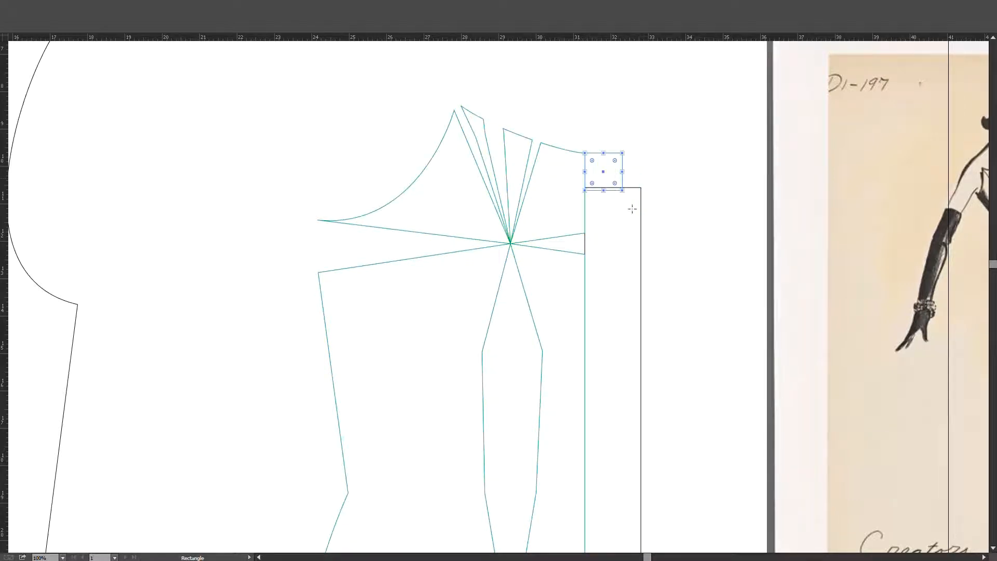
key(v)
key(Delete)
drag(653, 132, 603, 162)
click(654, 175)
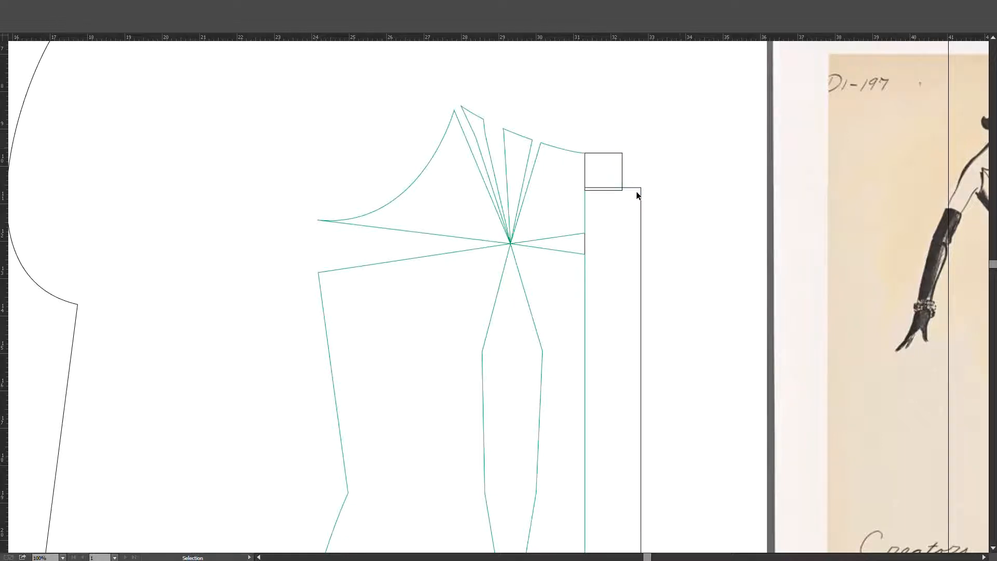
Lower the extension panel's upper edge to meet the bottom of the 1-inch guide square, and delete the square.
click(635, 189)
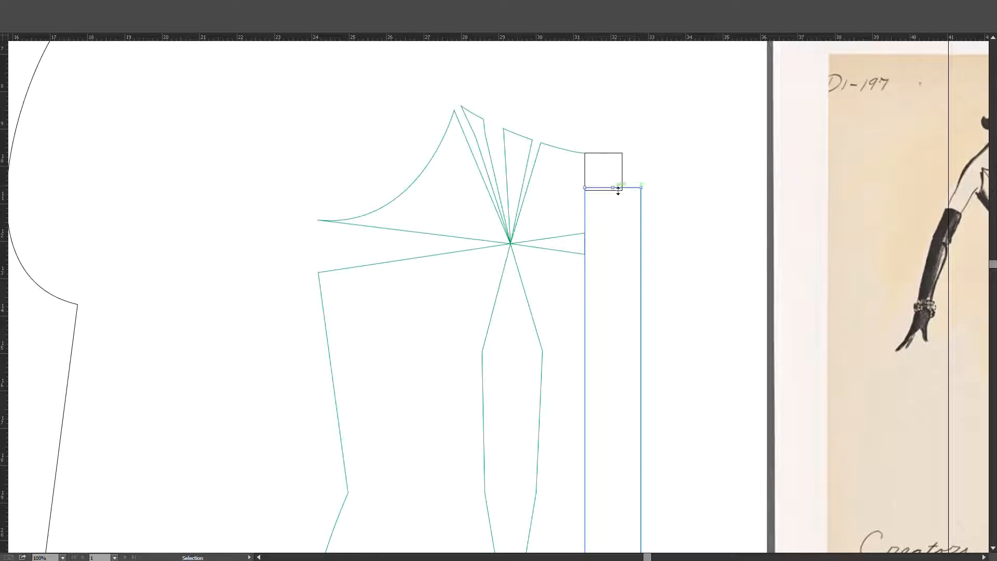
drag(617, 188, 618, 190)
click(676, 183)
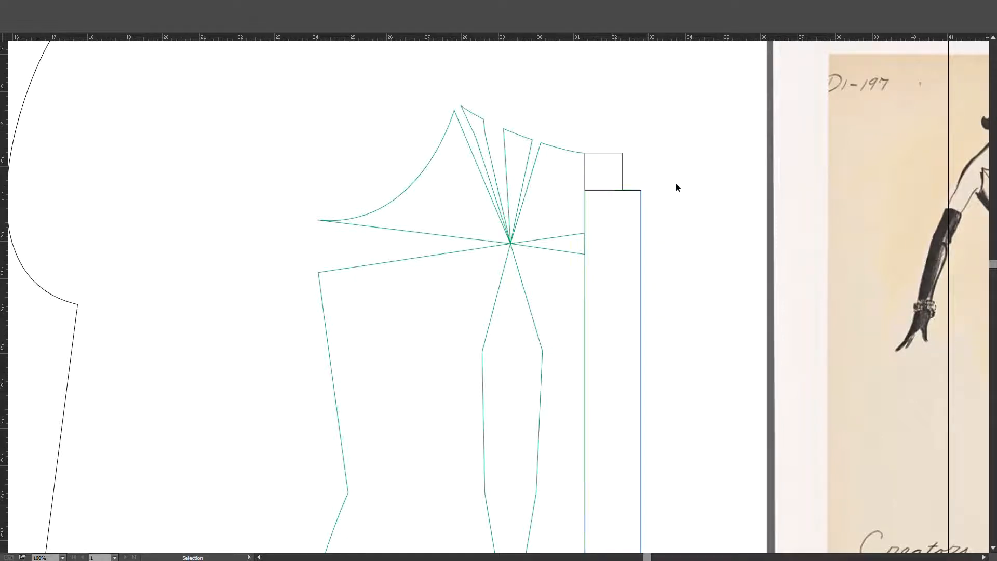
scroll(684, 186, right, 5)
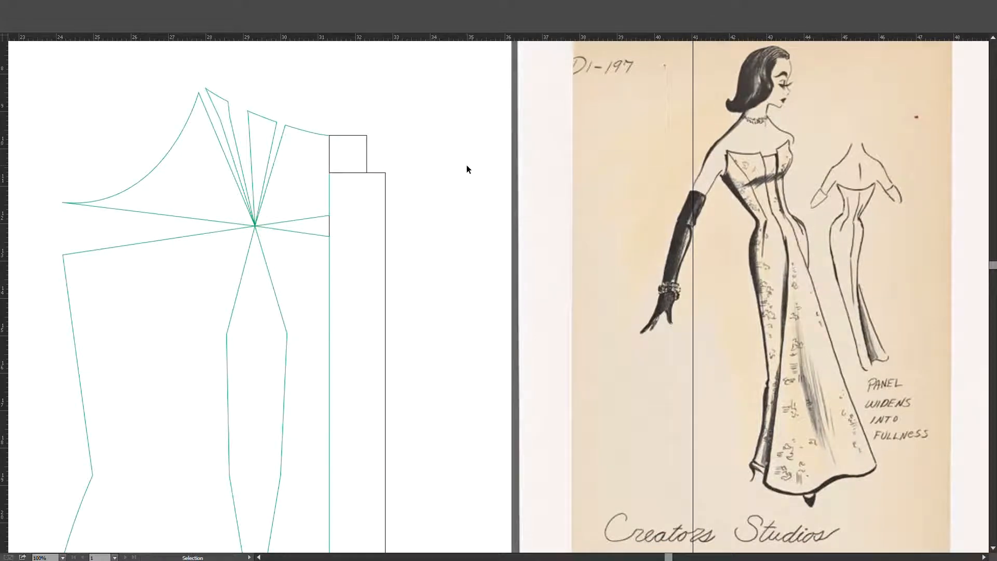
click(366, 149)
key(Delete)
drag(445, 204, 554, 206)
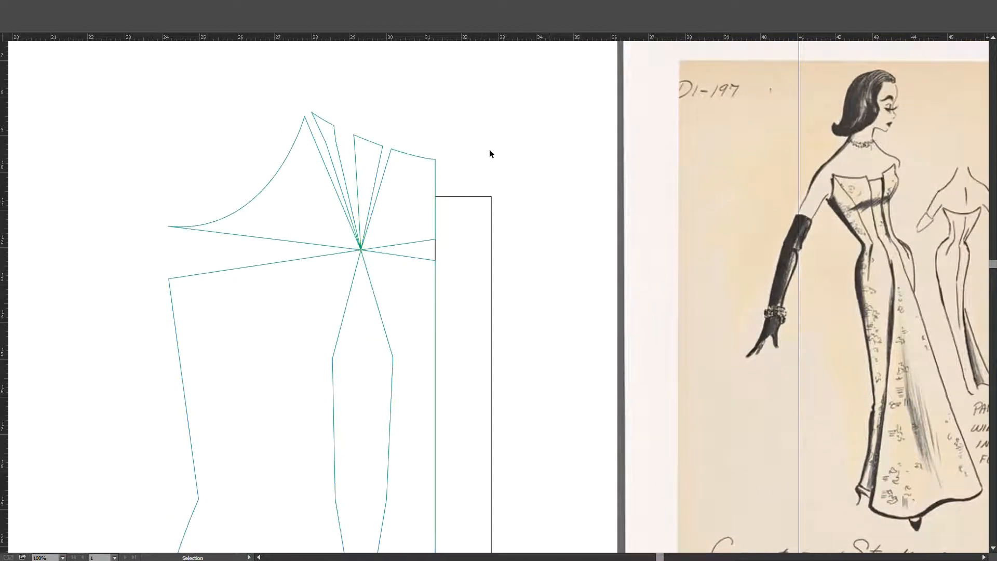
drag(513, 165, 576, 142)
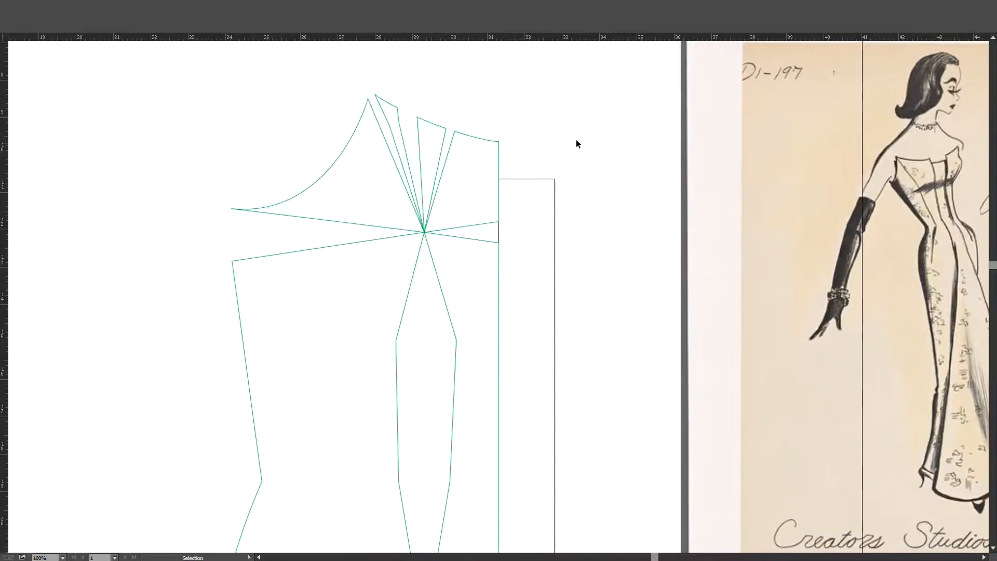
key(ctrl+minus)
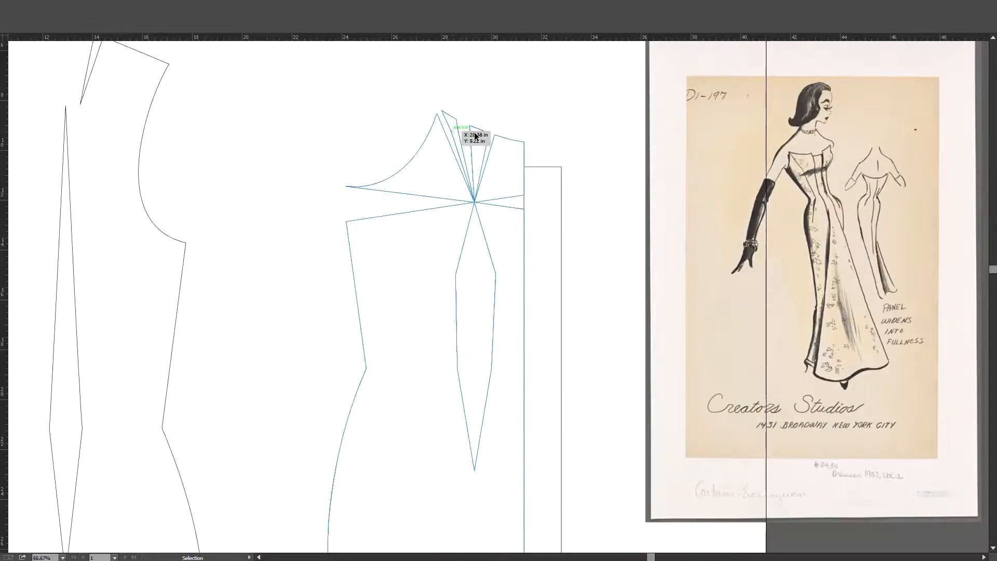
drag(561, 183, 617, 187)
click(625, 155)
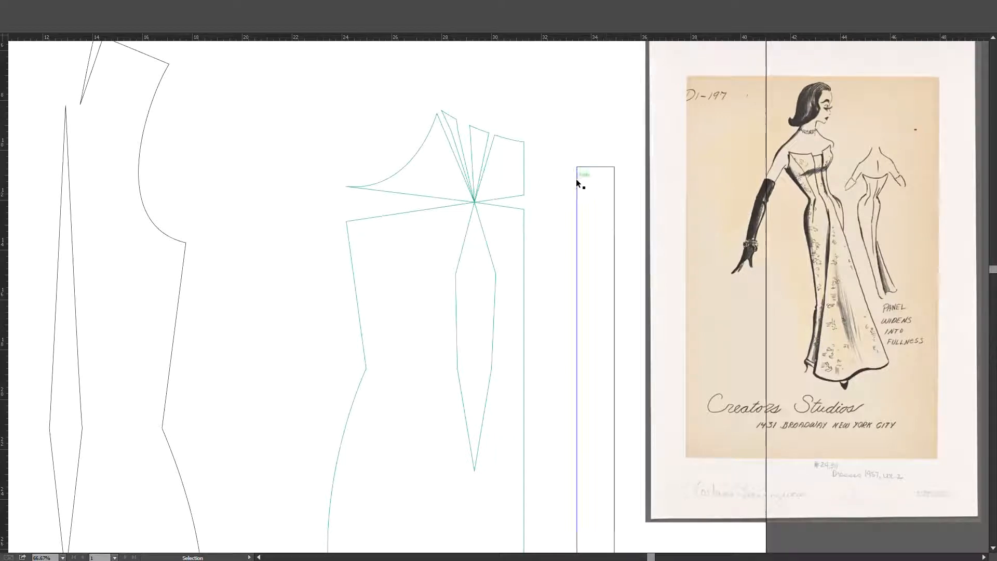
key(ctrl+z)
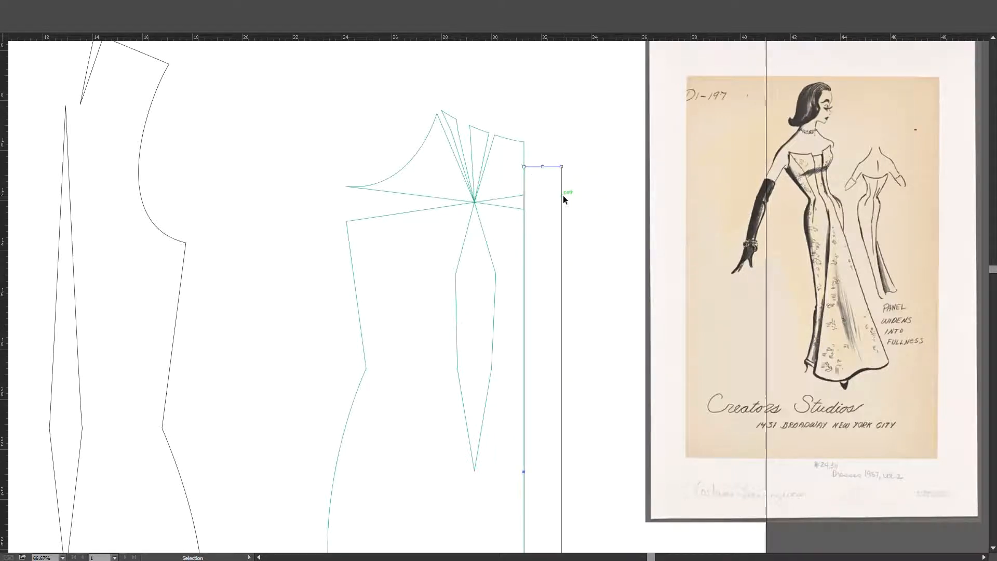
Move the extension panel horizontally about 2 inches away from the centre-front line and select the teal front outline.
drag(565, 196, 615, 197)
click(623, 195)
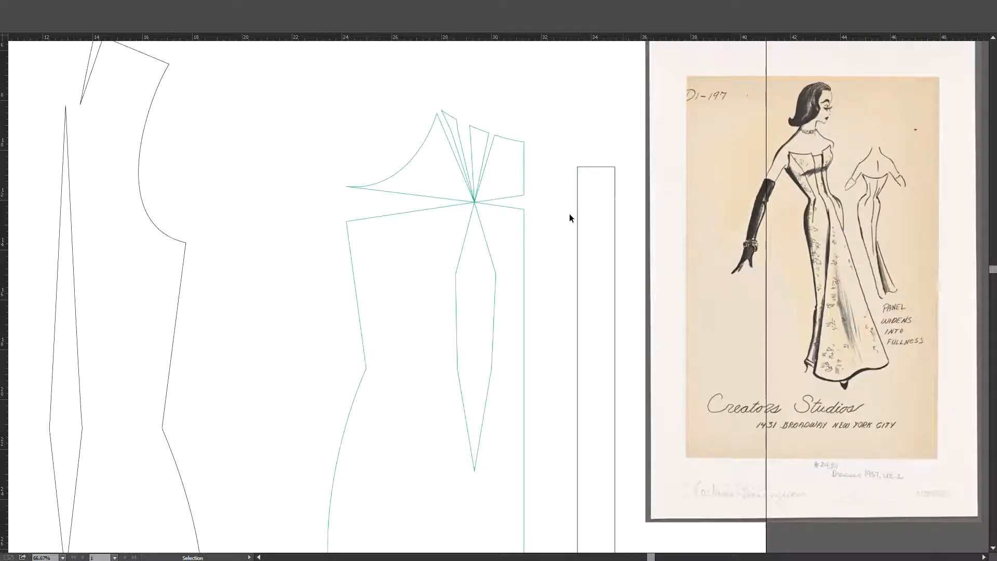
click(524, 173)
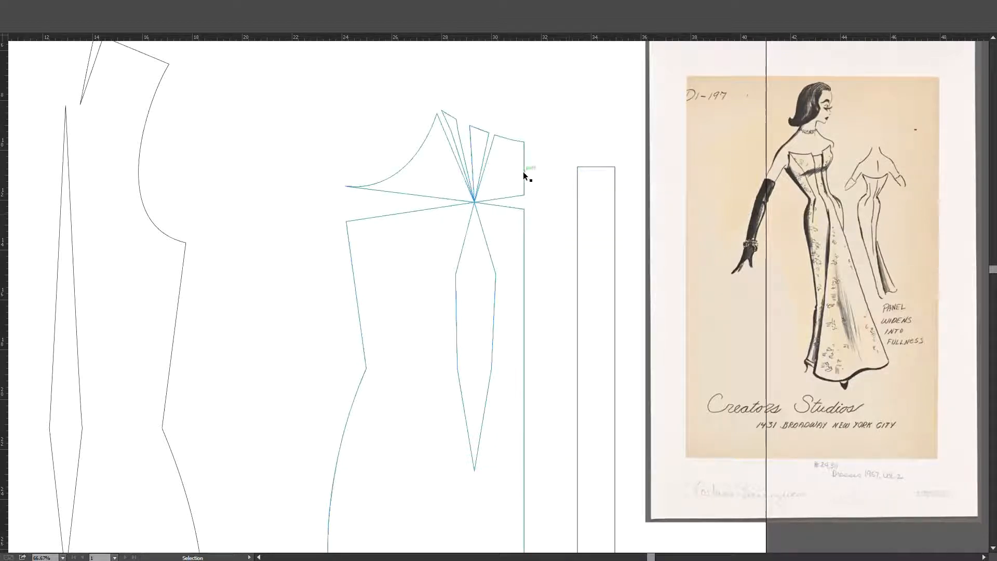
click(459, 165)
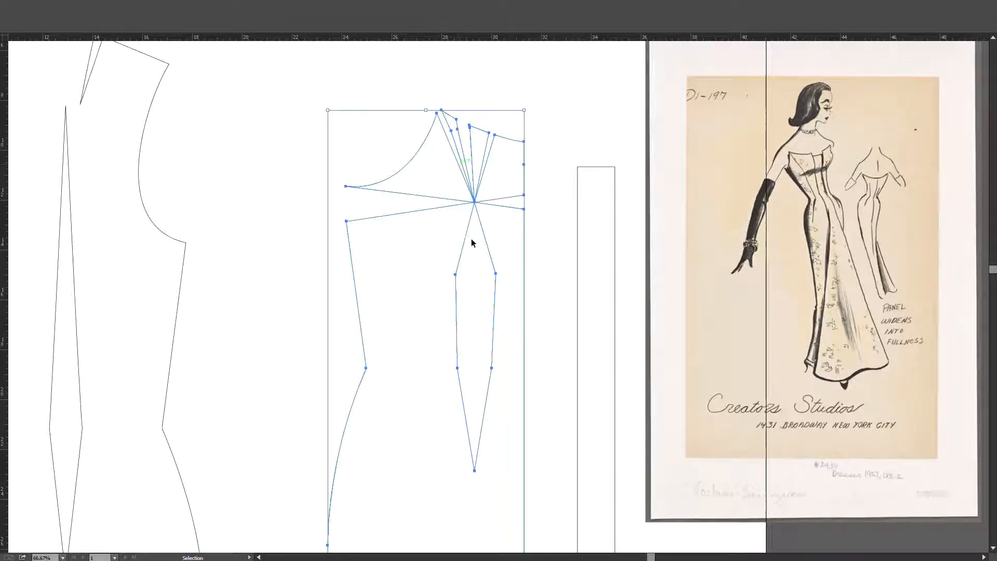
Try to cut the teal front outline apart at the bust point with the Scissors tool.
scroll(471, 242, up, 1)
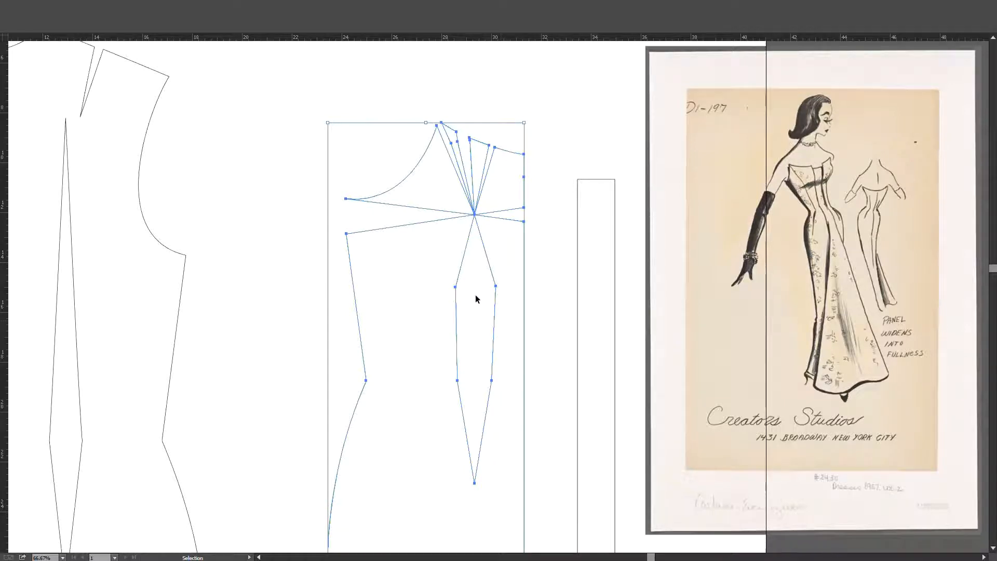
click(480, 250)
scroll(466, 220, up, 3)
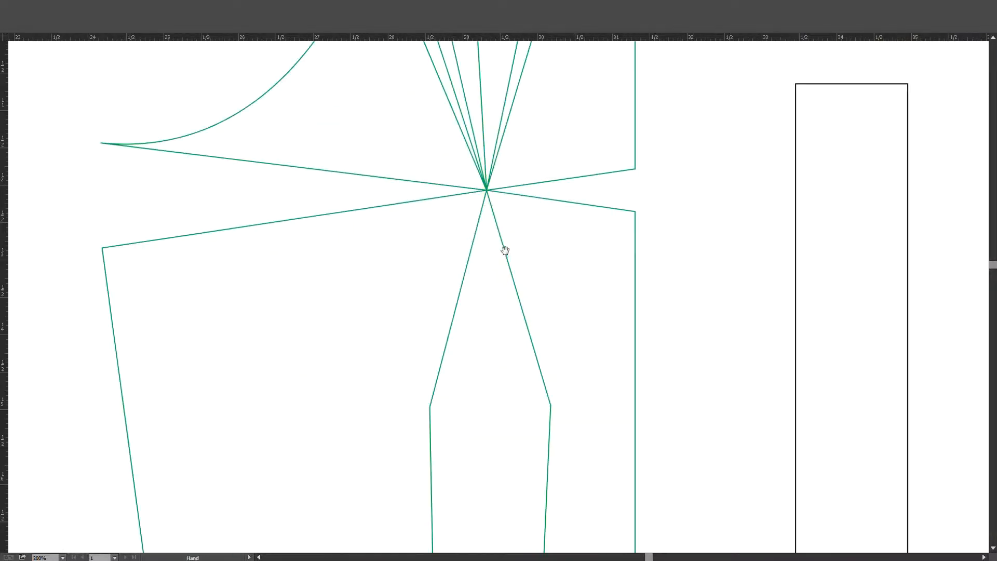
drag(502, 251, 543, 351)
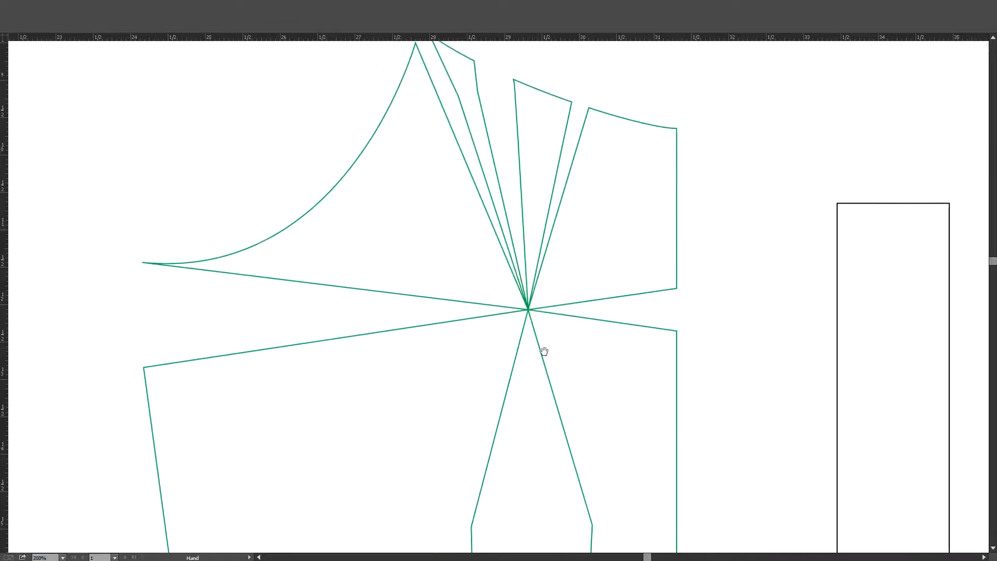
click(487, 215)
key(a)
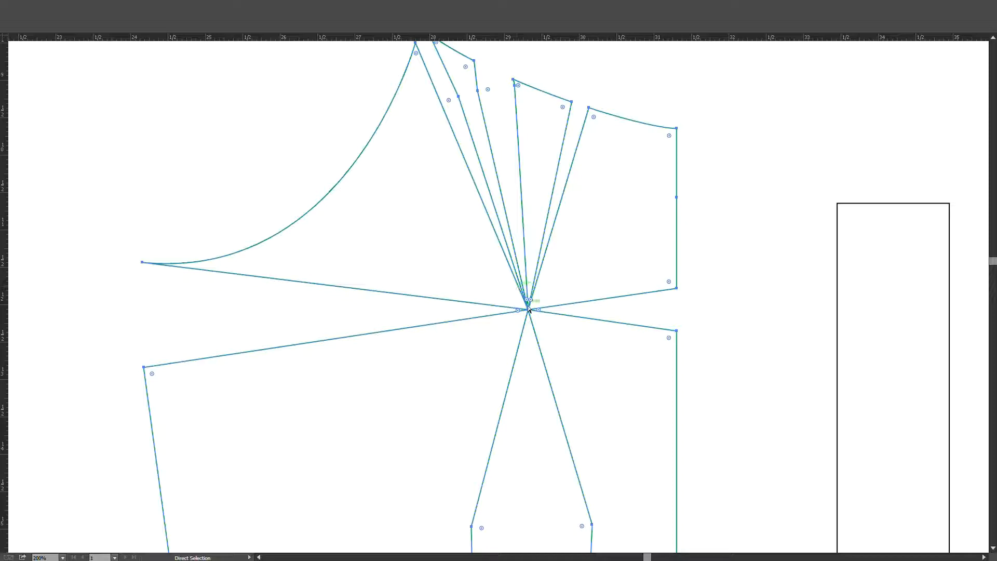
key(c)
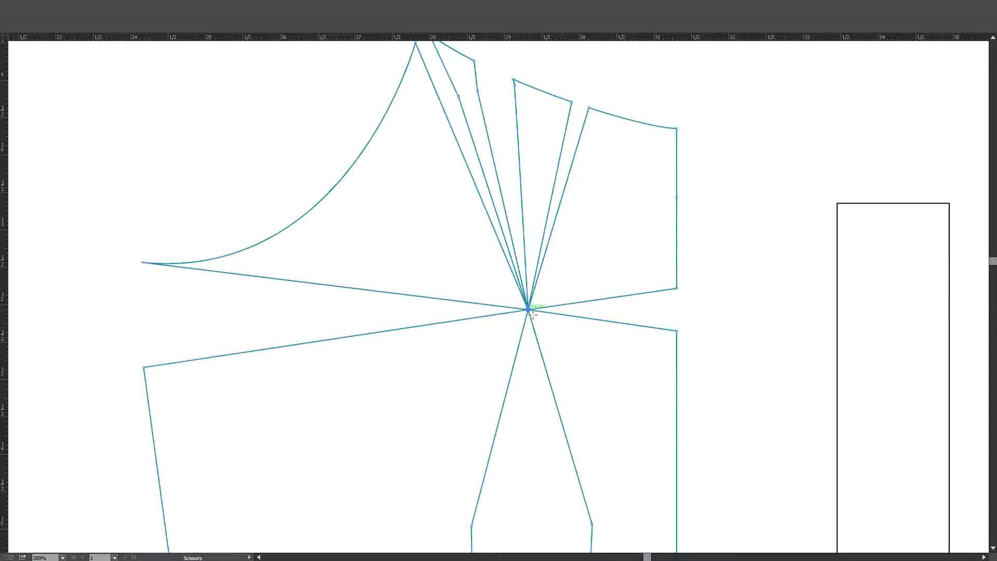
click(483, 211)
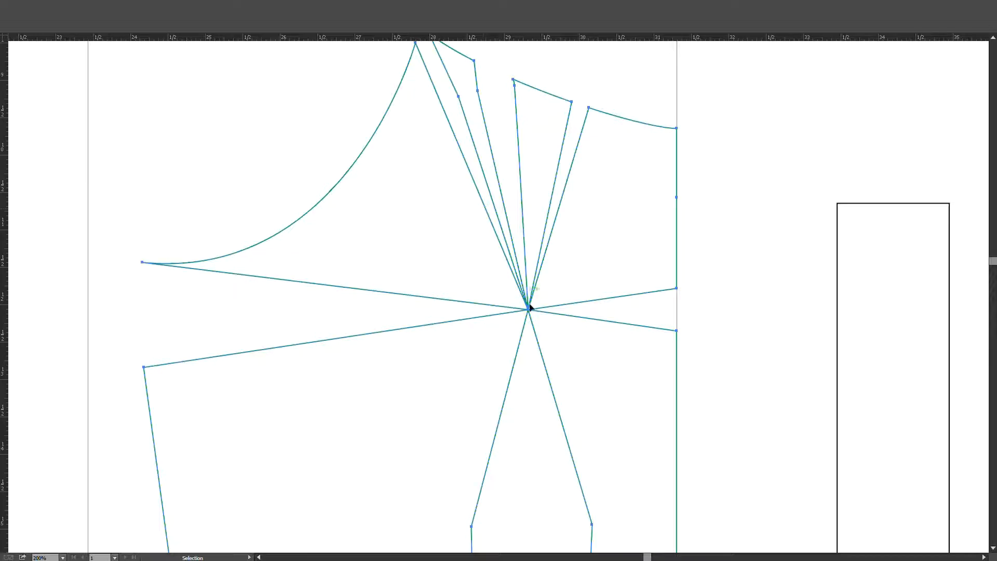
key(c)
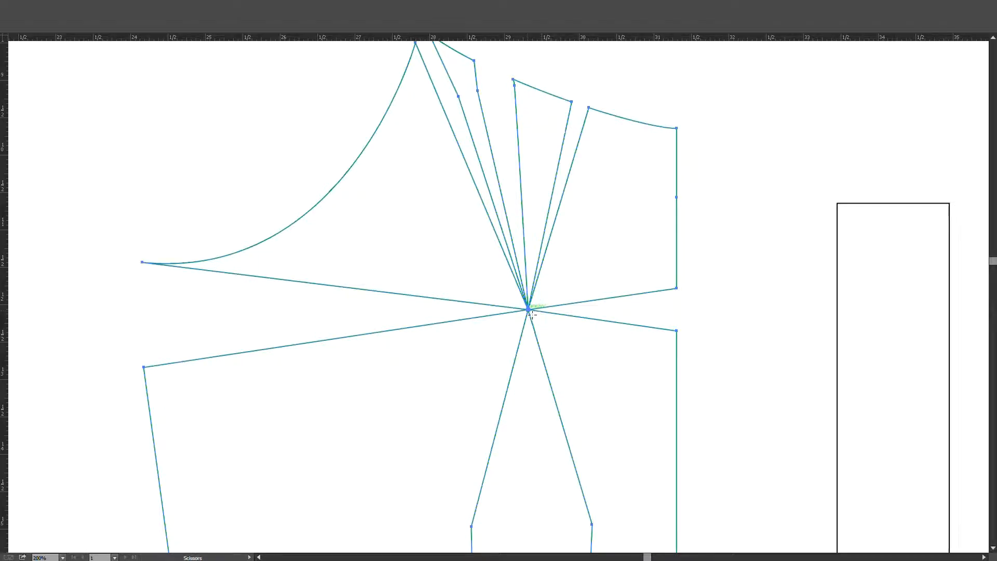
key(v)
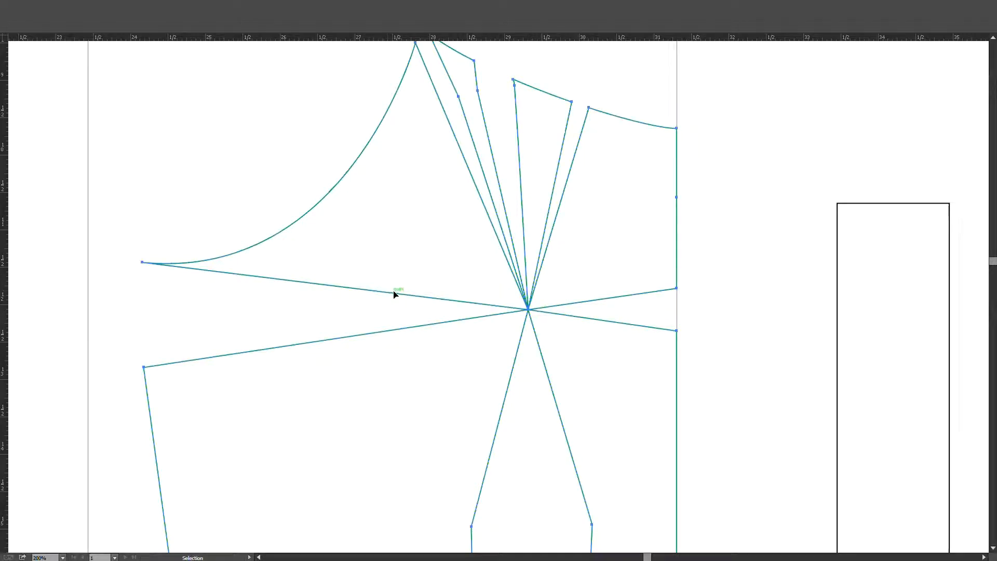
click(411, 268)
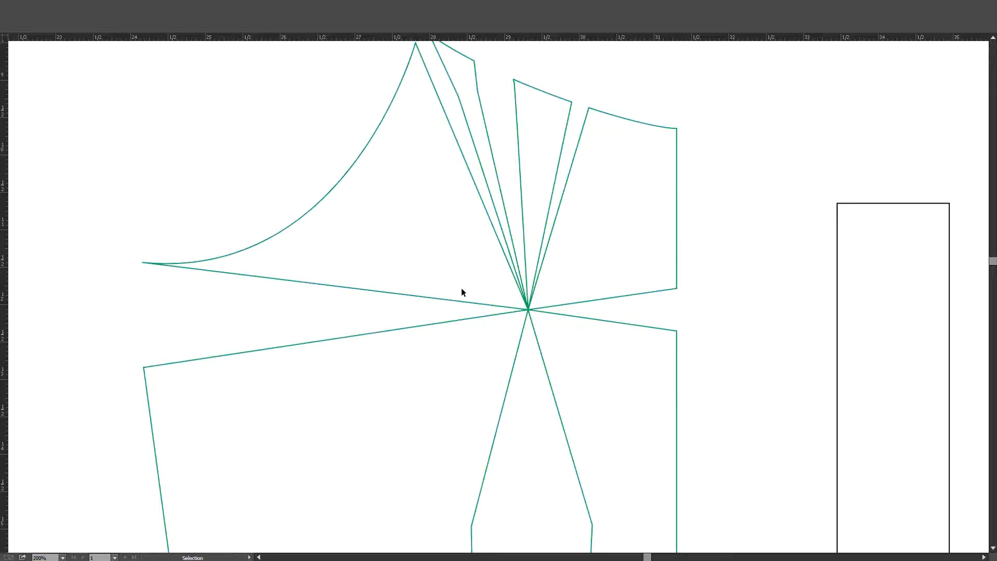
click(462, 318)
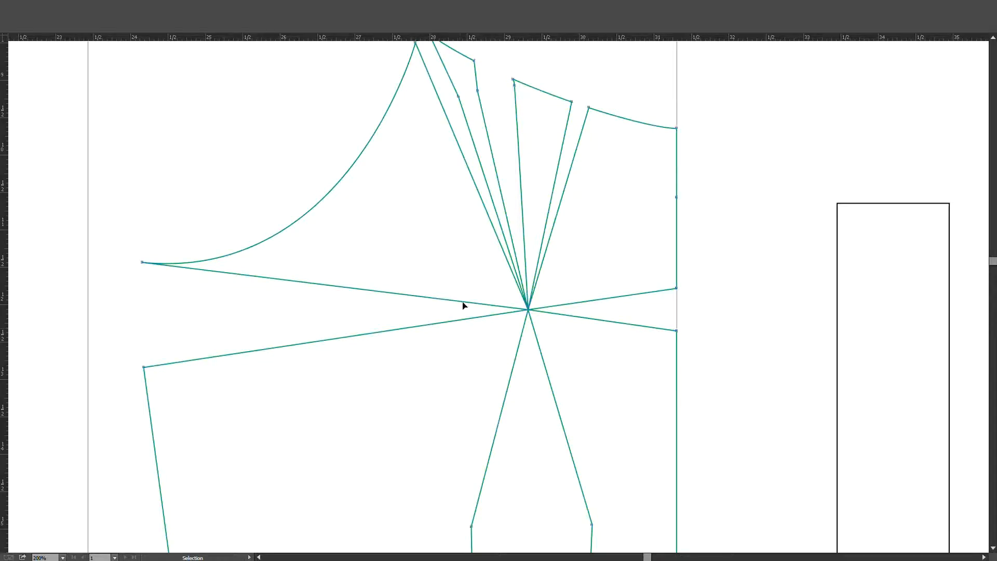
scroll(431, 253, down, 1)
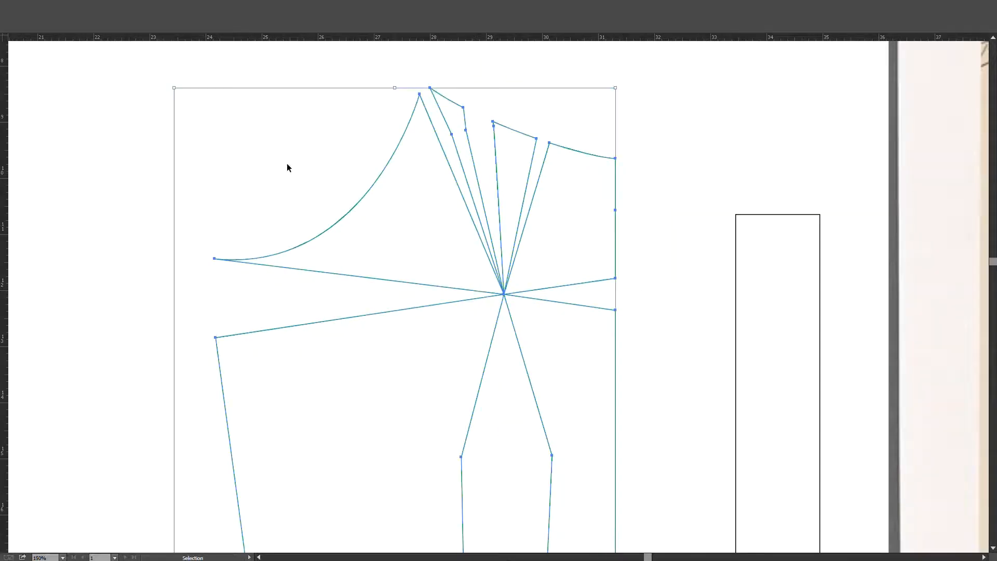
Copy the teal outline's bust section above the horizontal dart lines and place the duplicate directly above the original outline.
click(266, 119)
key(a)
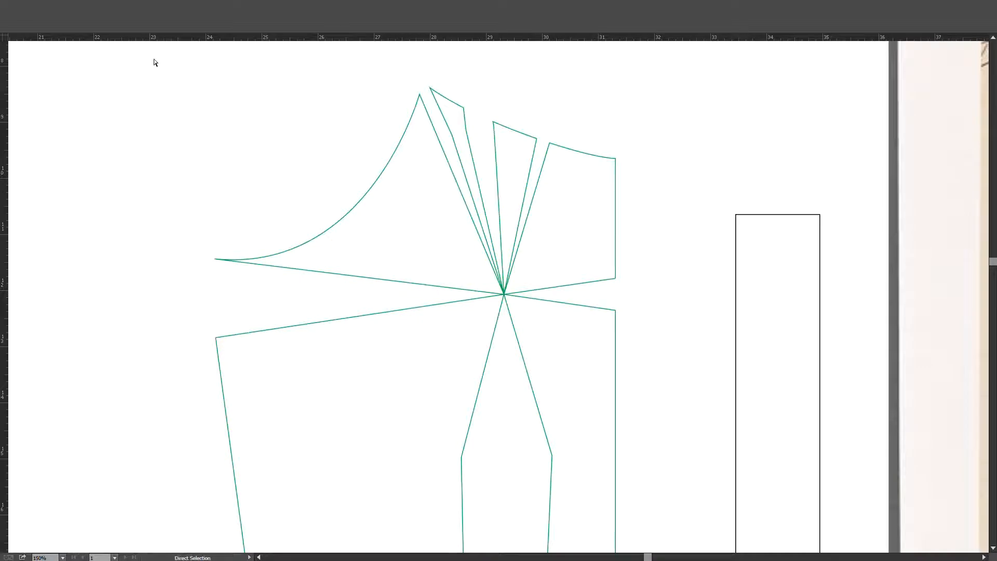
drag(153, 59, 631, 296)
key(v)
key(ctrl+v)
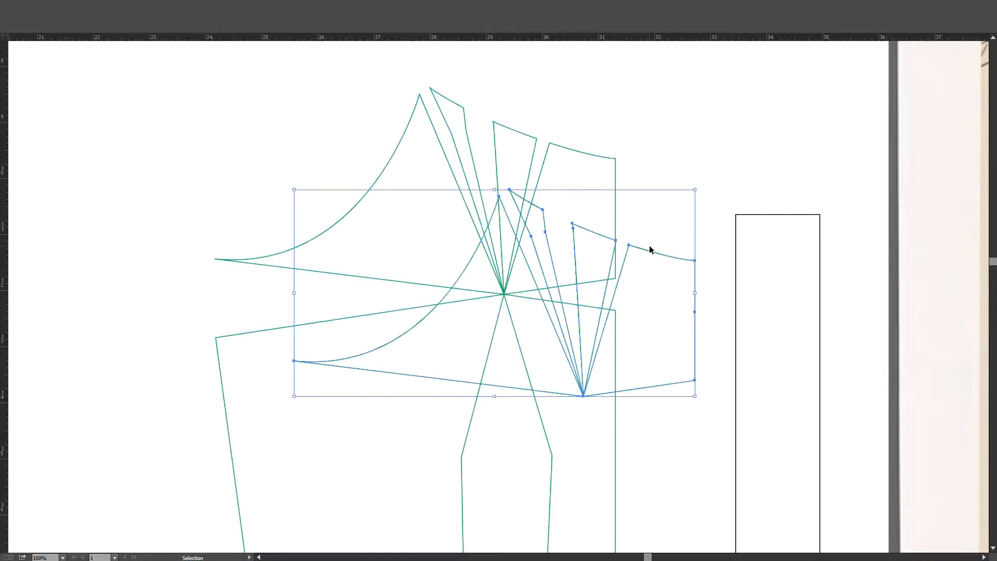
key(a)
scroll(649, 249, down, 1)
drag(654, 220, 570, 87)
key(v)
click(600, 177)
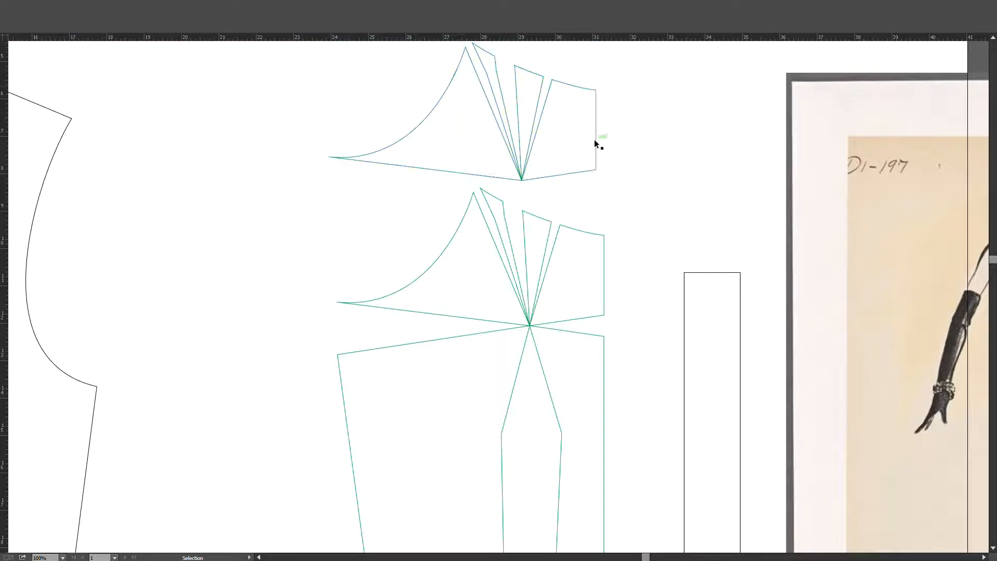
Rotate the duplicate's middle wedge about the bust point until it closes against the centre-front piece.
click(492, 107)
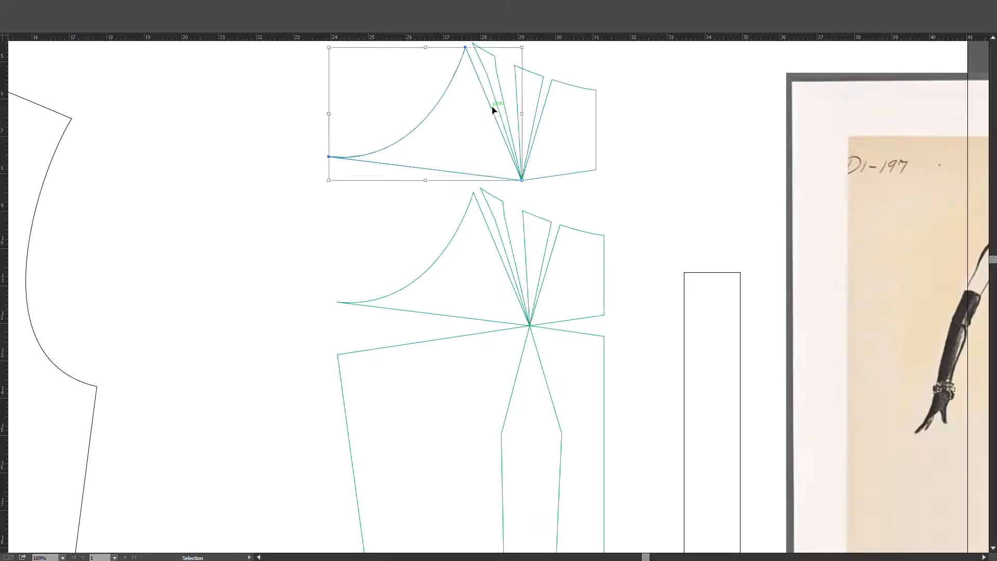
click(505, 94)
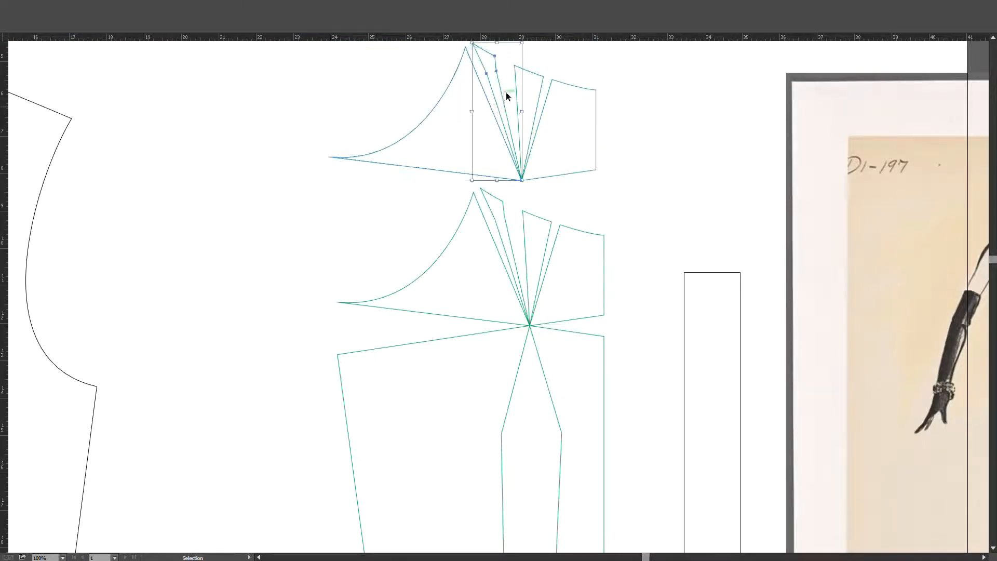
click(547, 96)
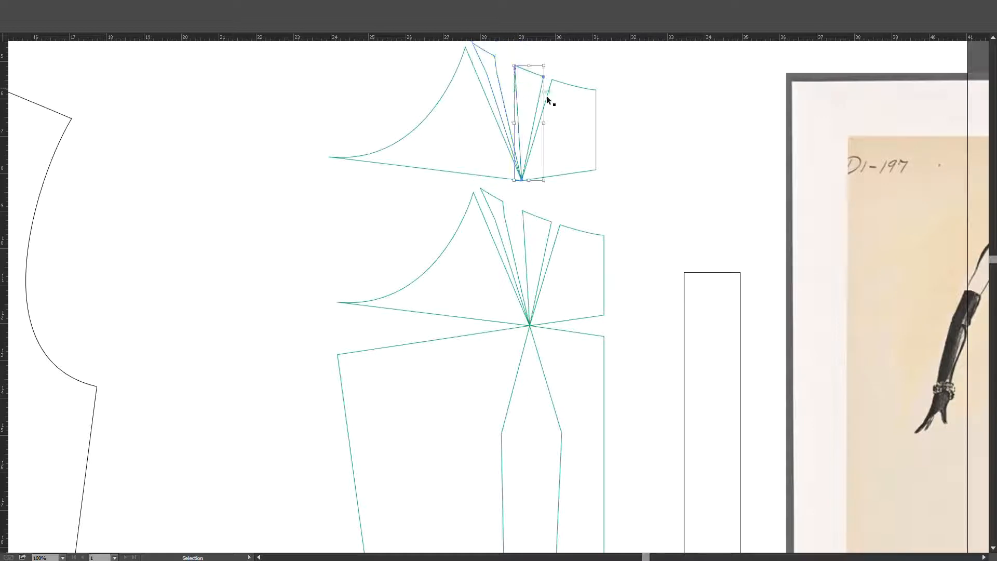
click(564, 73)
click(540, 95)
key(r)
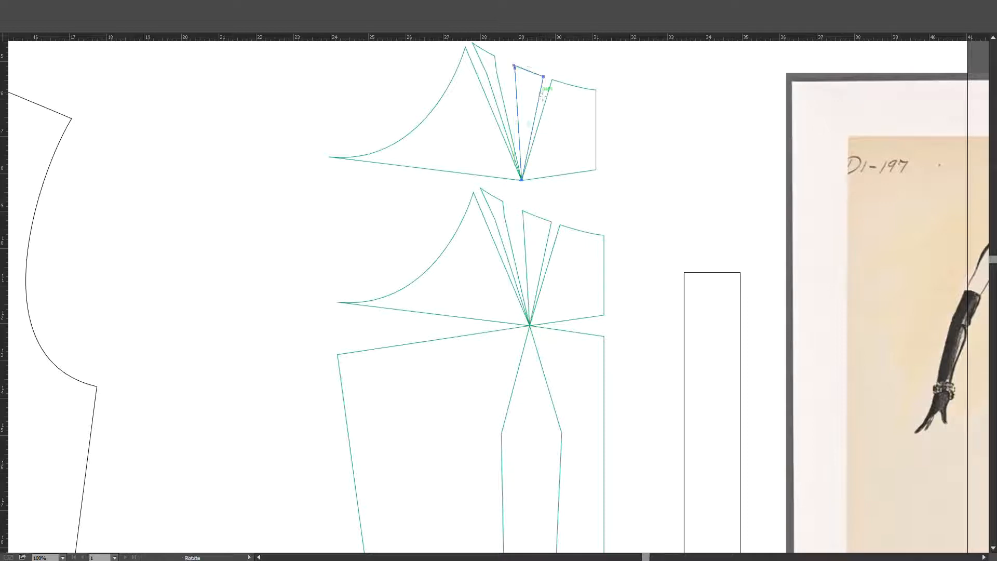
click(522, 180)
mouse_move(543, 89)
mouse_down()
mouse_move(554, 91)
mouse_move(523, 90)
mouse_up()
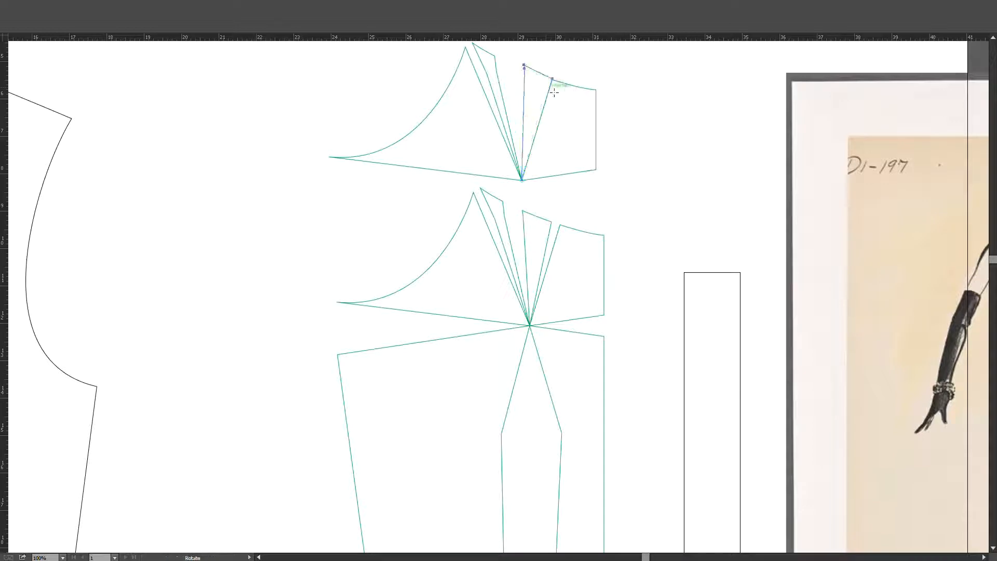
key(v)
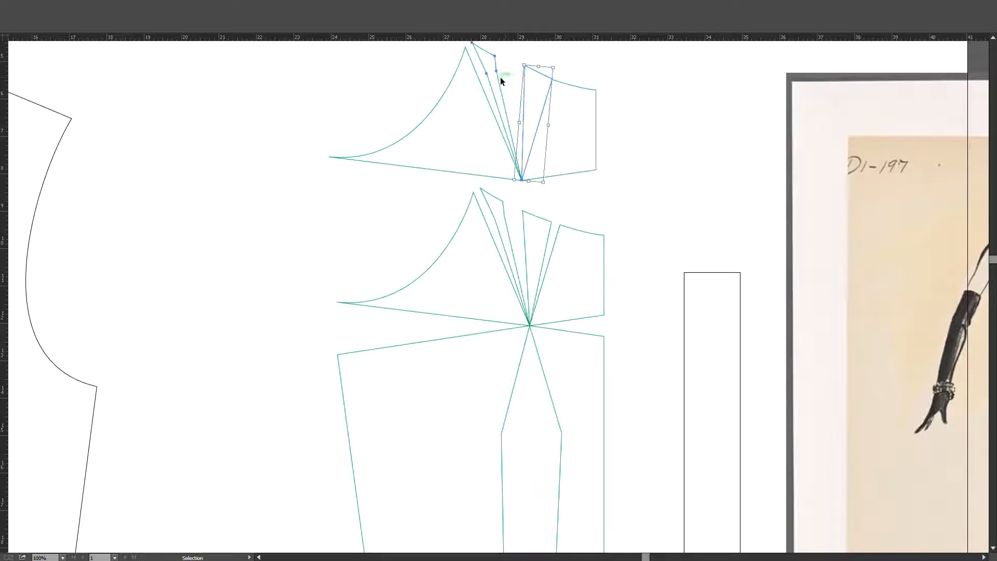
Rotate the narrow shoulder-side wedge about the bust point until it meets the edge of the middle wedge.
click(502, 81)
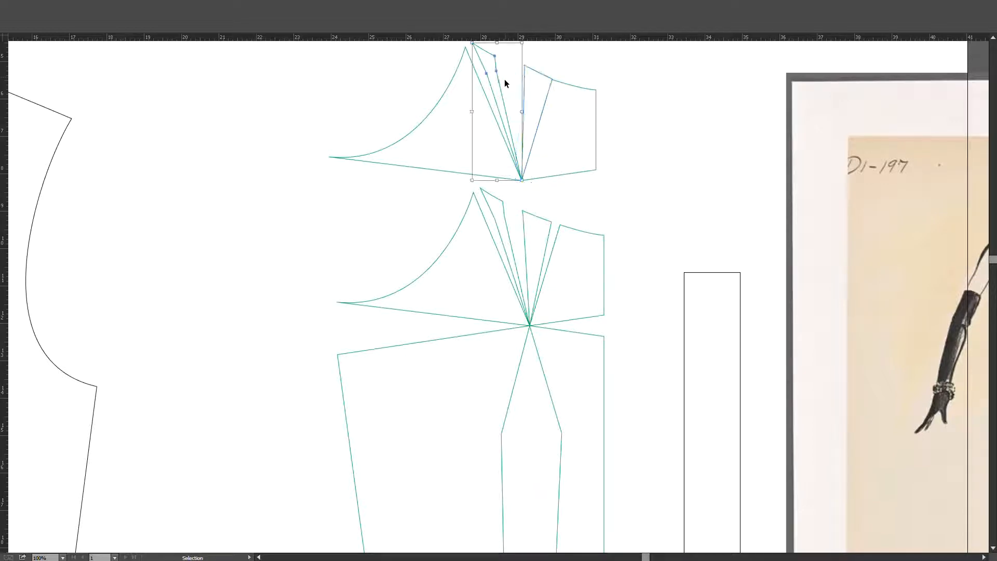
key(r)
click(521, 180)
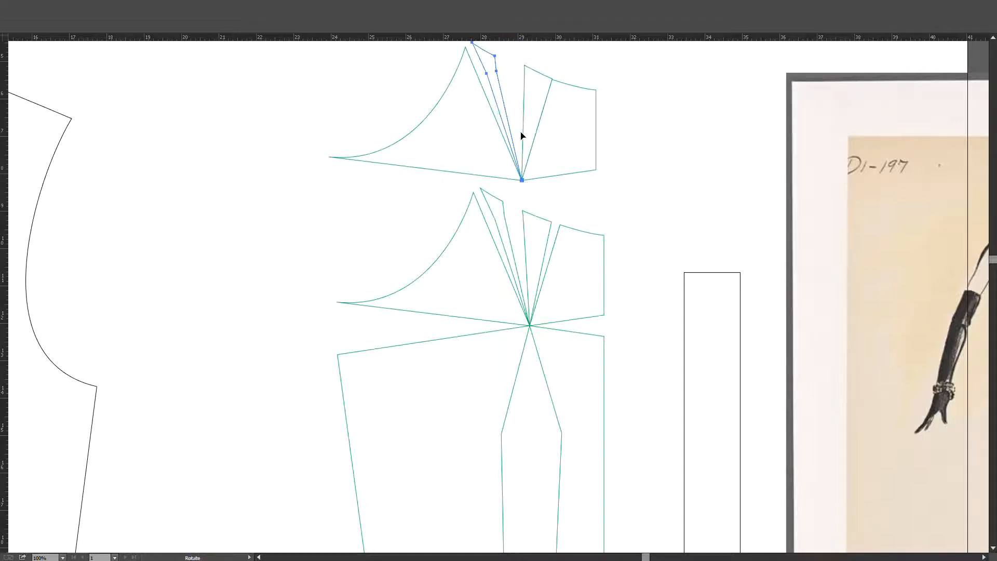
scroll(518, 124, up, 3)
alt+scroll(517, 125, up, 2)
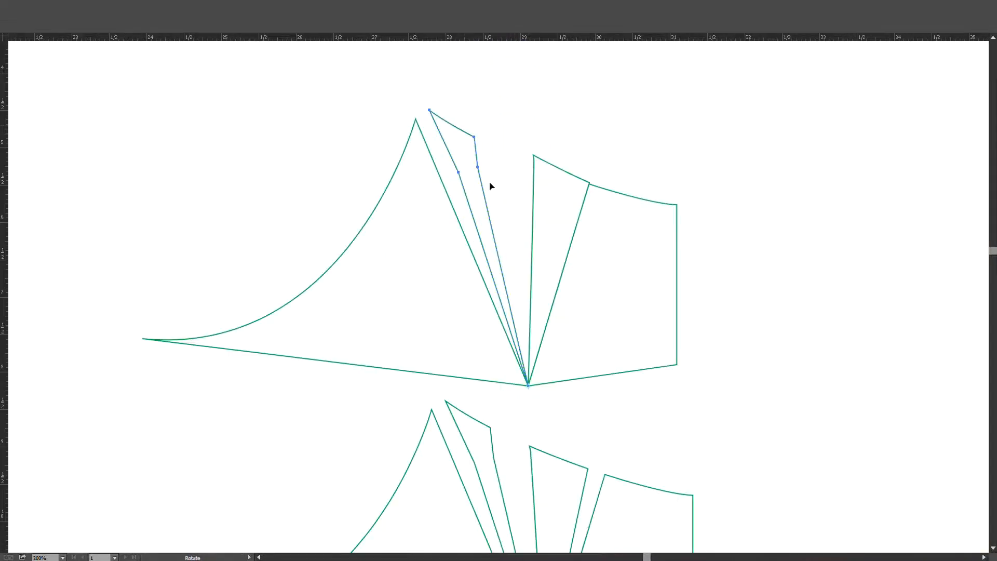
drag(483, 185, 532, 157)
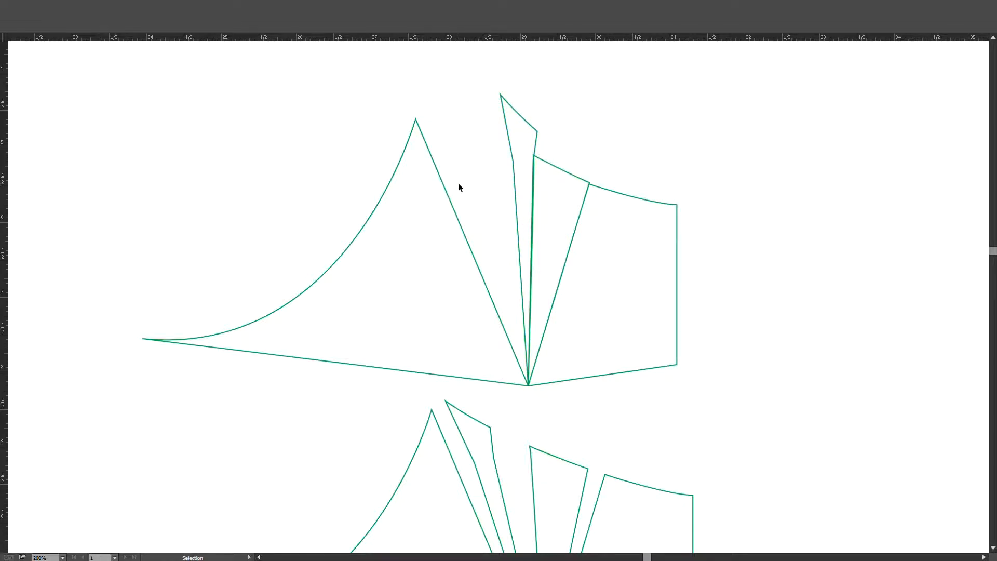
Move the duplicate's armhole piece away from the closed-up neckline wedges.
scroll(458, 182, down, 1)
drag(451, 197, 363, 225)
click(472, 138)
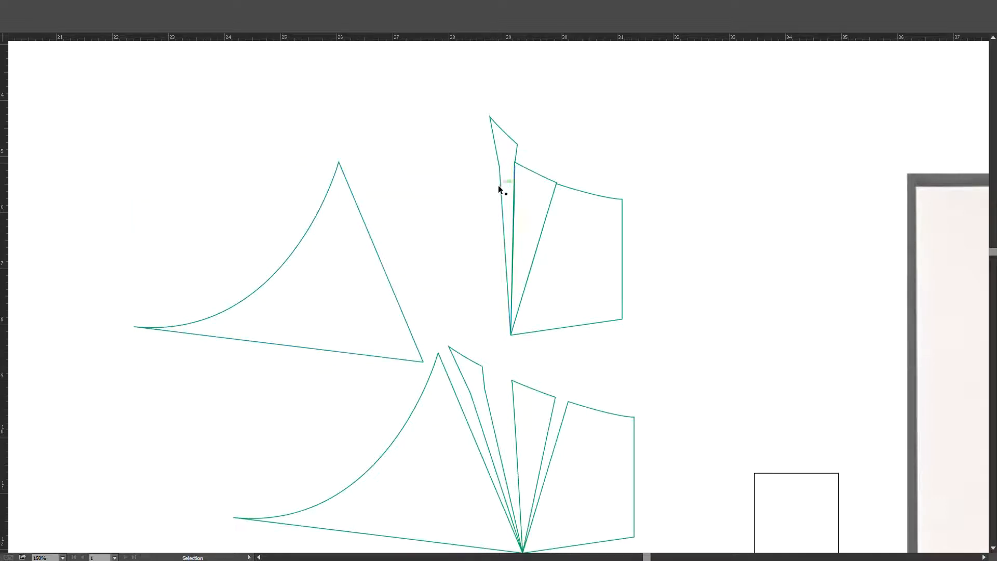
Try to shift the middle wedge's upper corner towards the narrow wedge's upper inner corner, and undo it.
click(528, 170)
key(a)
scroll(528, 161, up, 1)
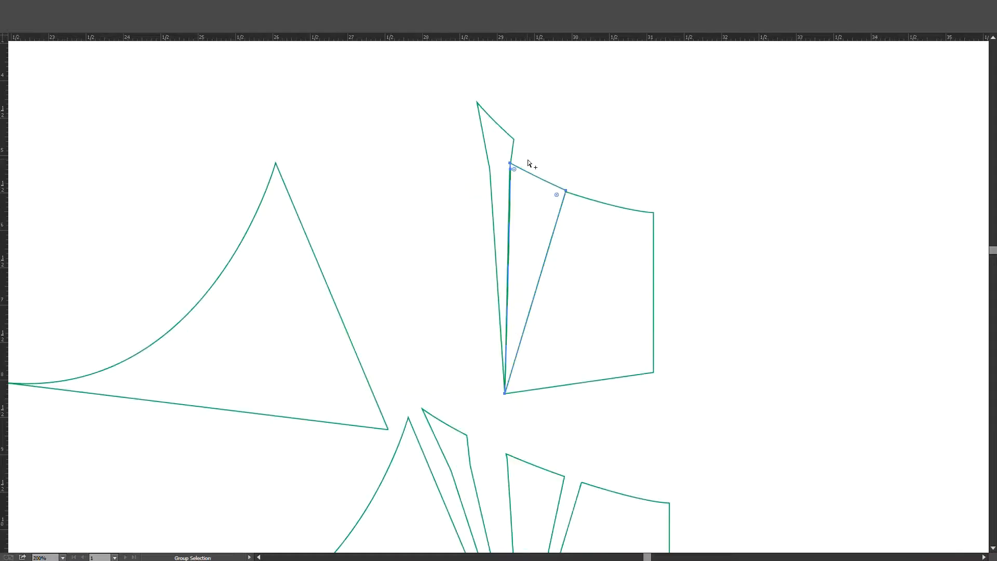
scroll(530, 164, up, 1)
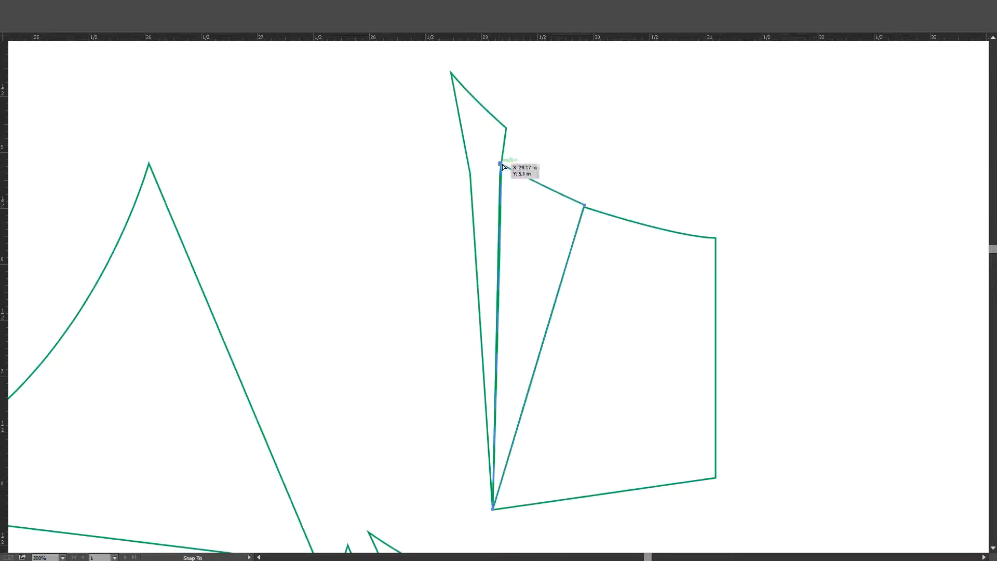
drag(501, 166, 508, 151)
key(ctrl+z)
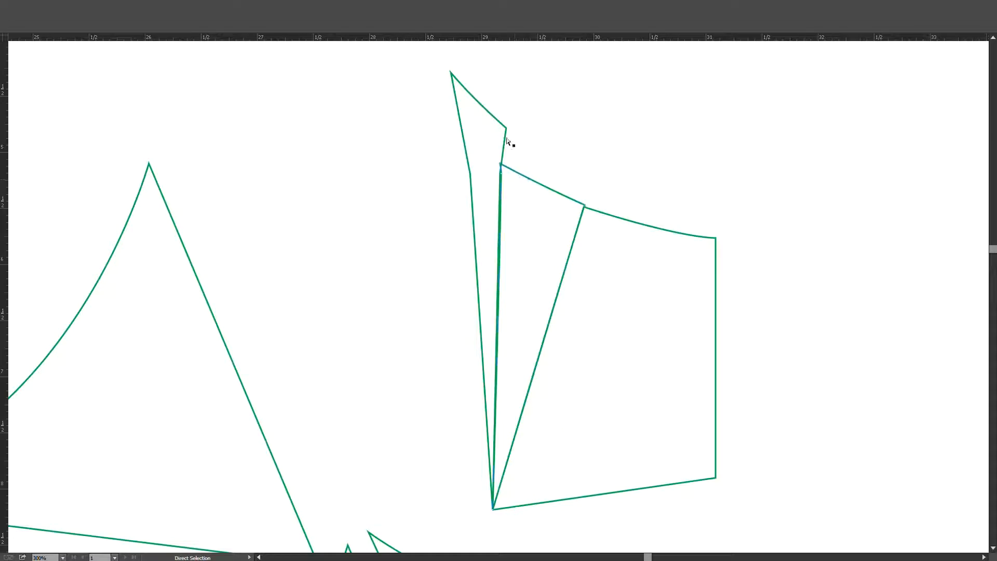
Try joining the middle wedge's upper corners to the neighbouring pieces' corners and curving its upper edge between them.
drag(500, 163, 530, 163)
drag(583, 205, 583, 210)
click(601, 192)
scroll(594, 181, up, 1)
scroll(595, 181, down, 2)
scroll(595, 180, up, 1)
click(716, 238)
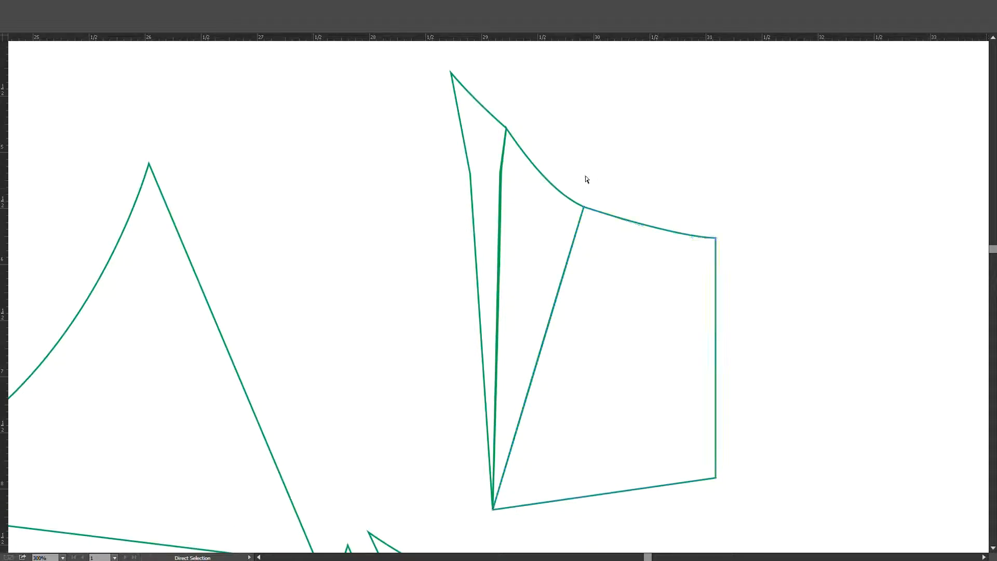
click(504, 103)
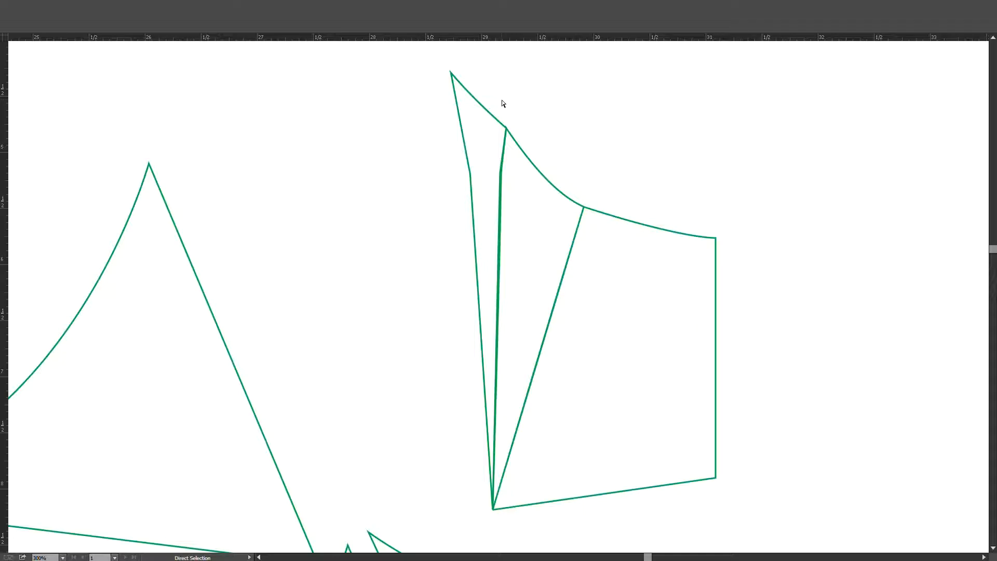
Undo the middle wedge's corner and neckline curve changes.
click(505, 128)
key(v)
key(ctrl+z)
key(ctrl+z)
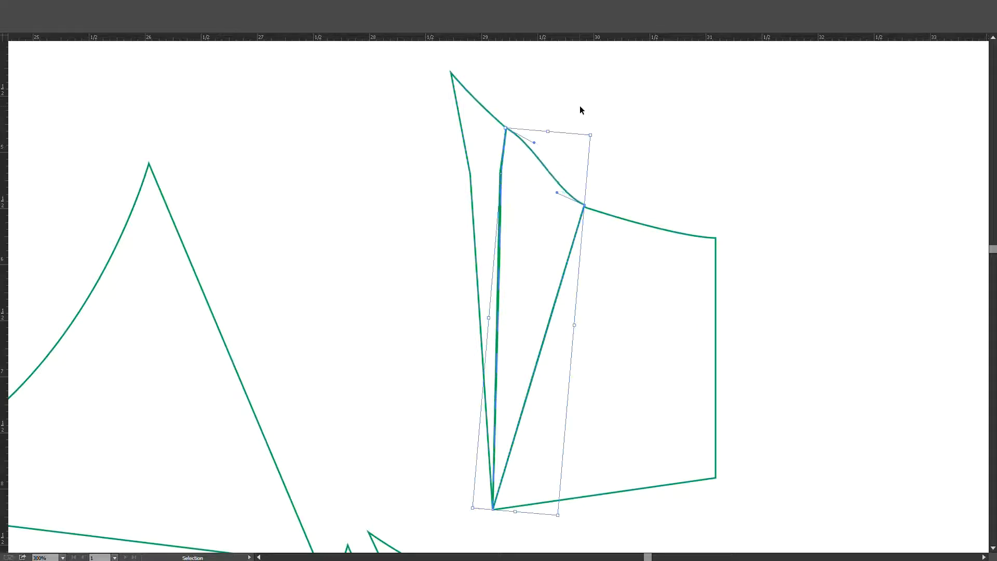
key(ctrl+z)
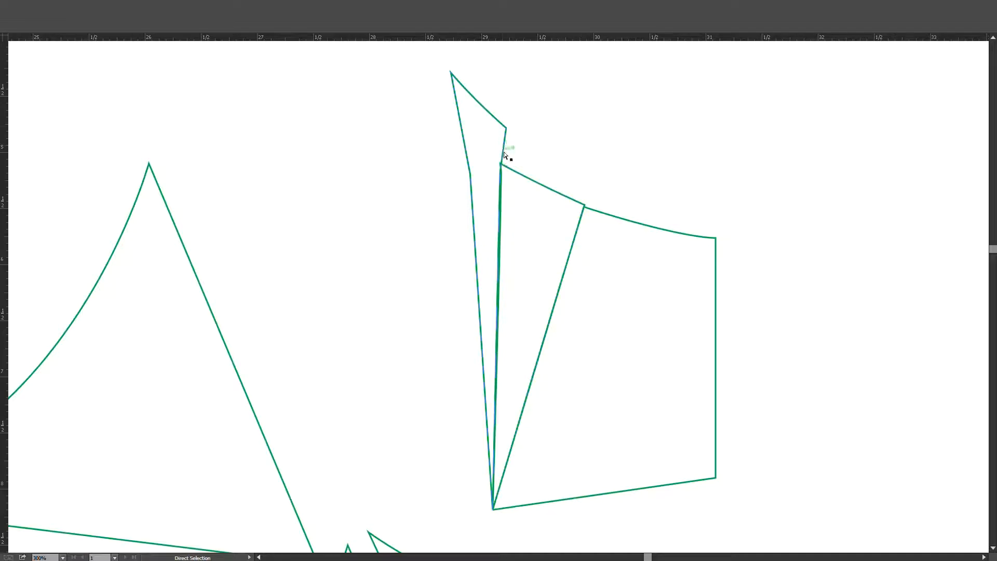
Lower the narrow wedge's upper inner corner about 0.08 in, join the middle wedge's corner to it, and curve the neckline between the pieces.
drag(506, 128, 504, 137)
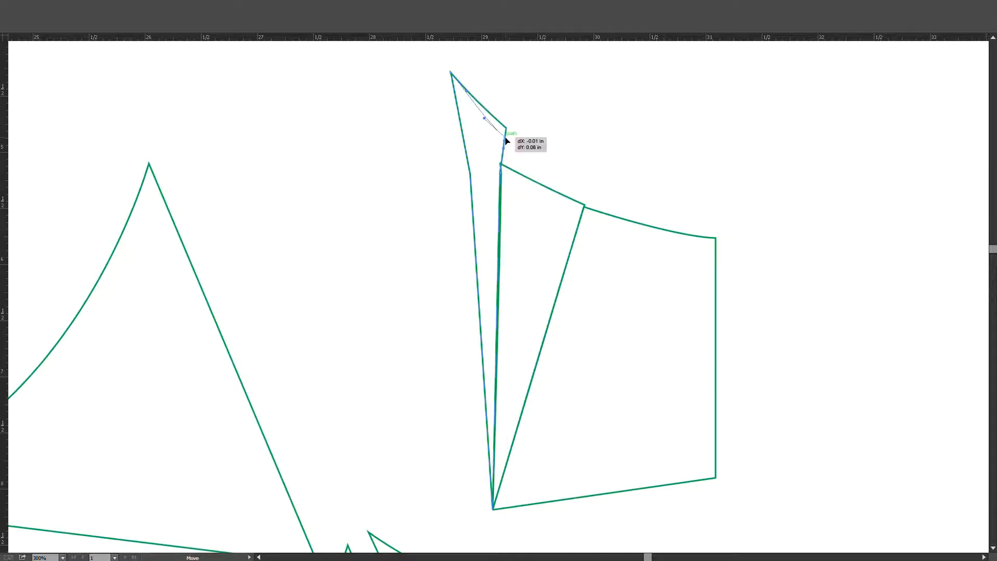
click(500, 165)
drag(500, 165, 527, 161)
click(543, 160)
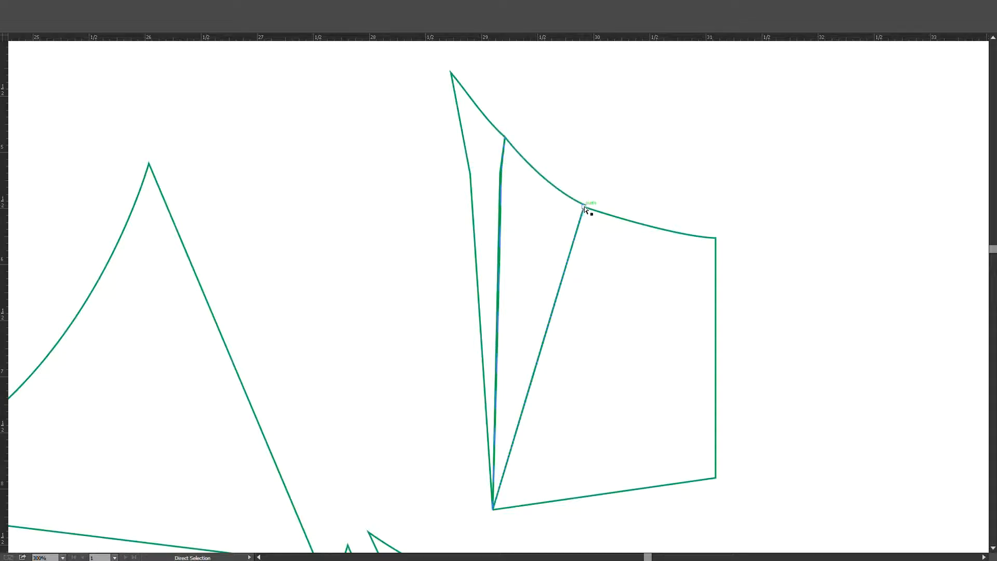
scroll(590, 207, up, 3)
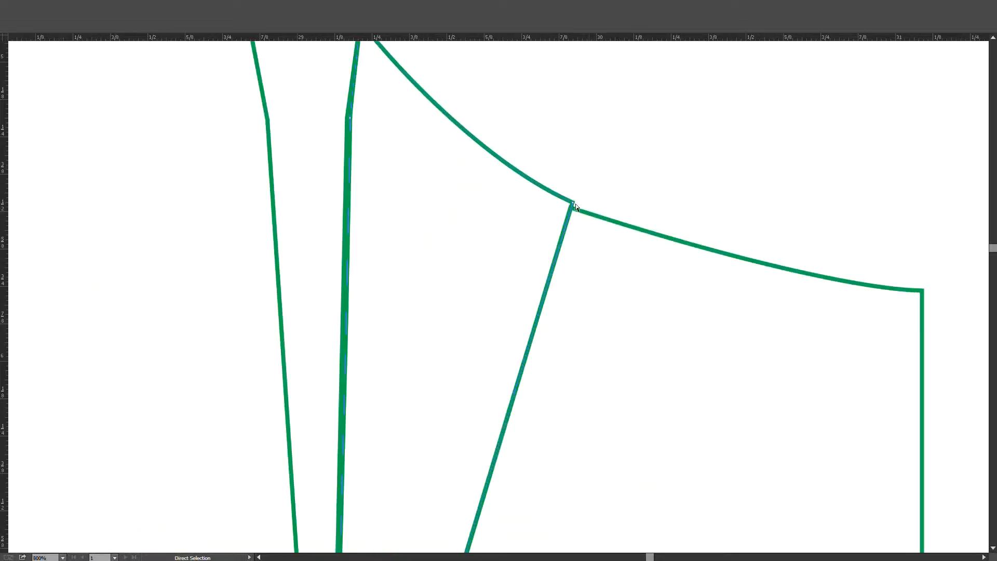
Move the middle wedge's lower neckline corner onto the centre-front piece's upper corner, closing the small step in the neckline.
drag(575, 203, 571, 208)
scroll(594, 171, down, 3)
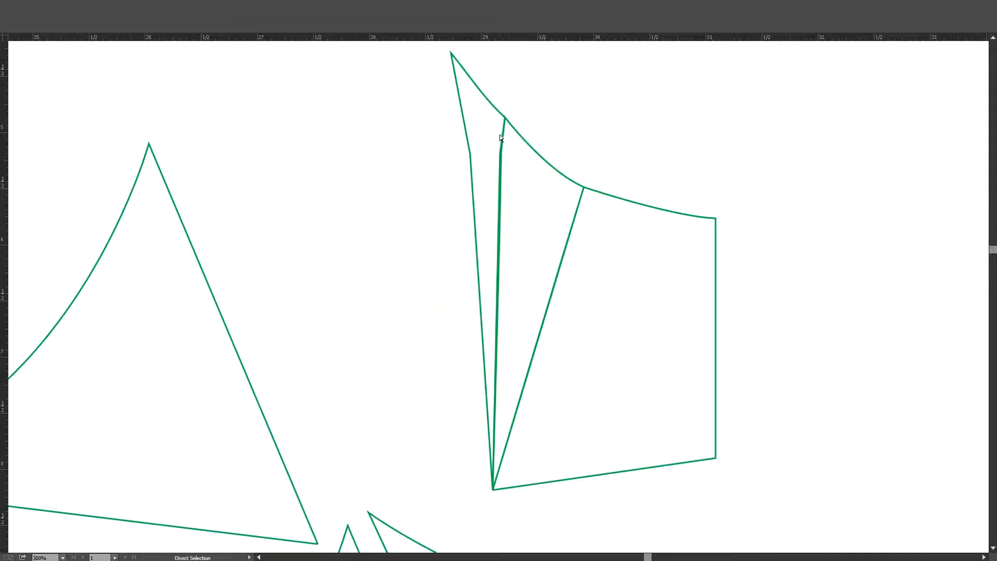
scroll(512, 190, down, 3)
scroll(512, 190, up, 5)
scroll(511, 190, down, 1)
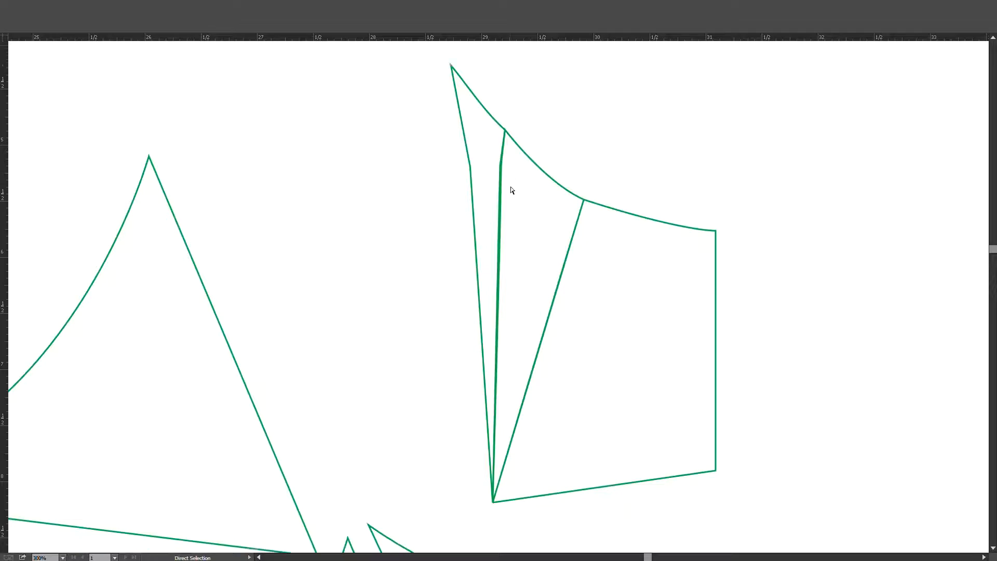
scroll(511, 190, down, 1)
scroll(511, 190, down, 2)
drag(594, 278, 574, 192)
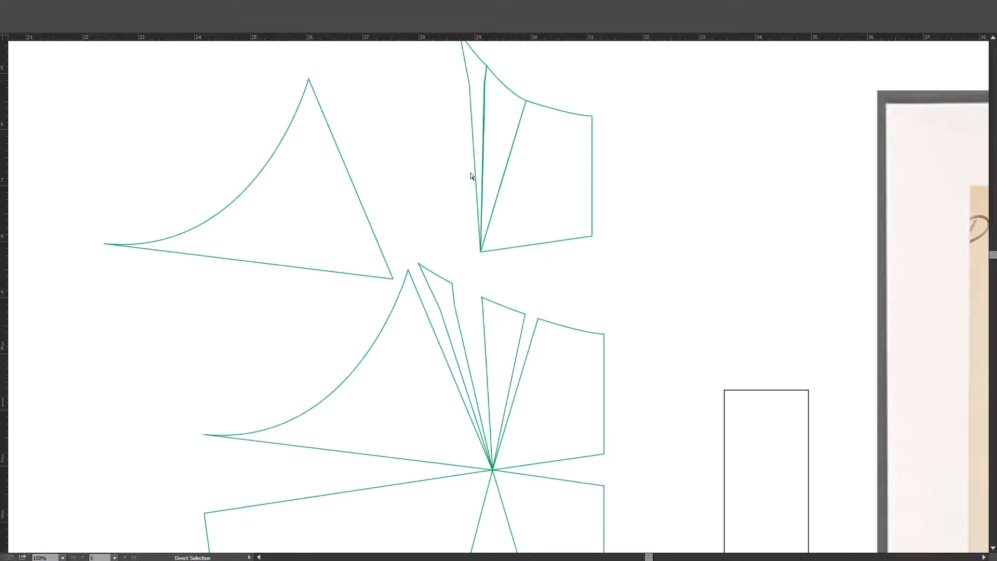
Delete the armhole, dart and neckline outlines of the original upper bust section, above its bust point.
drag(344, 315, 661, 408)
key(Delete)
drag(552, 336, 414, 254)
key(Delete)
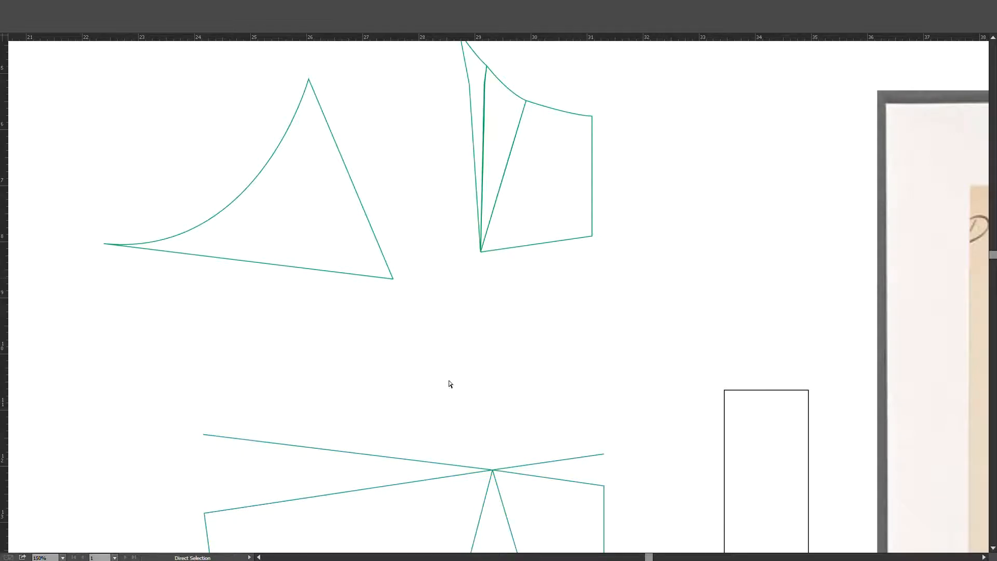
Delete the four leftover slanted lines running from the original bust point to the side and centre front.
click(365, 451)
key(Delete)
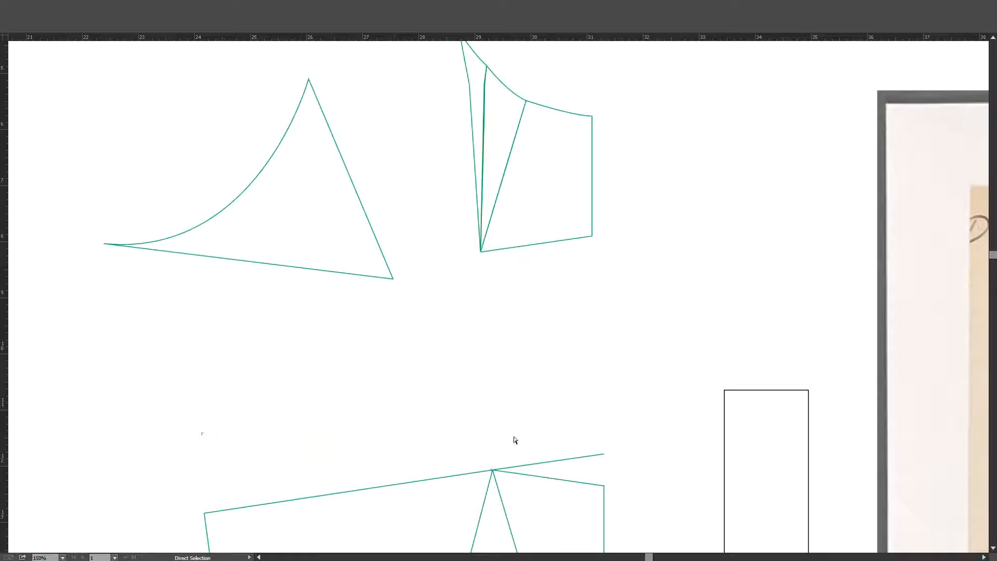
click(550, 462)
key(Delete)
drag(570, 422, 636, 484)
key(Delete)
drag(367, 419, 409, 508)
key(Delete)
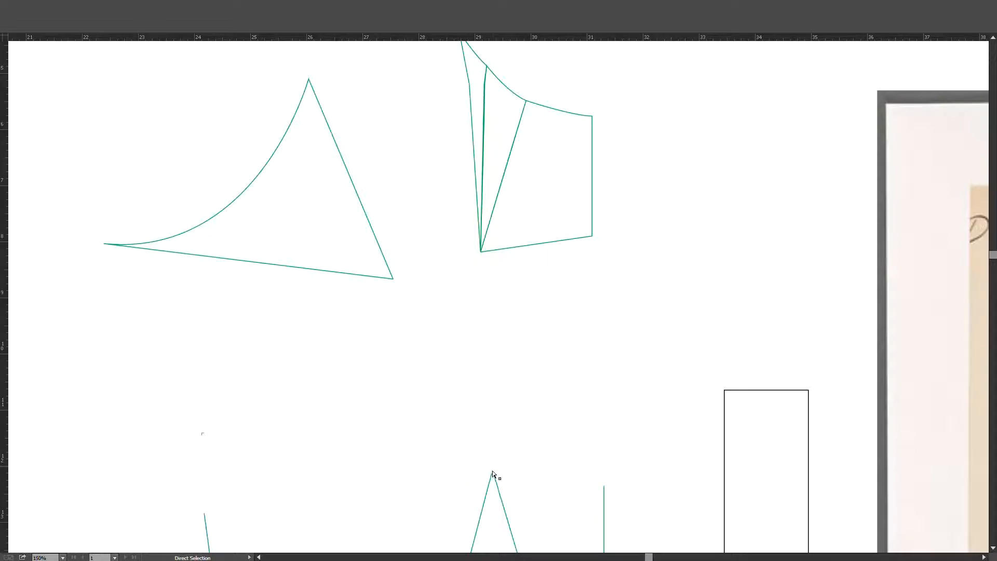
Pull the waist dart's two leg ends apart, away from the bust point.
drag(493, 472, 500, 493)
drag(465, 438, 520, 485)
scroll(510, 481, down, 3)
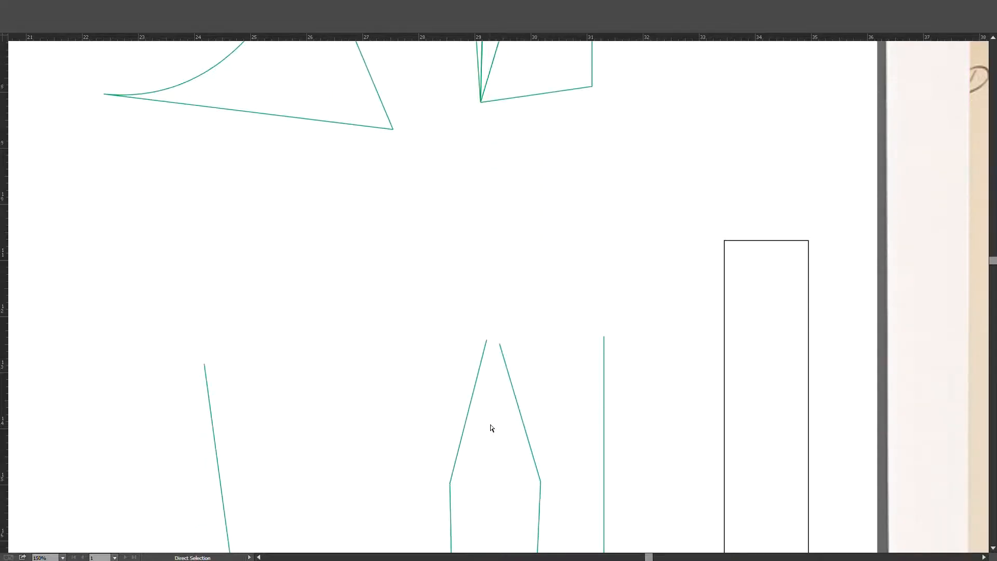
scroll(492, 428, down, 1)
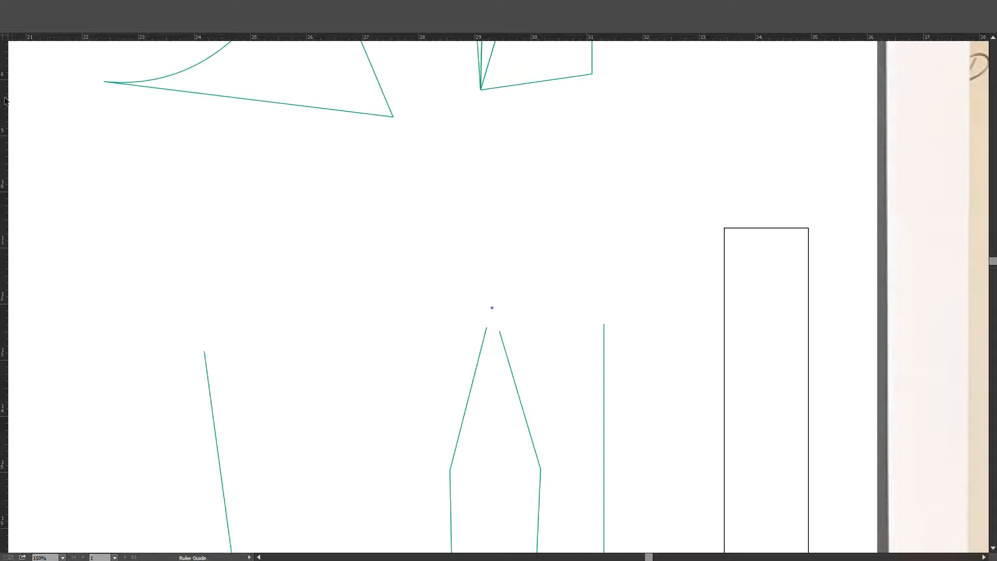
Place vertical and horizontal guides crossing at the bust point, and bring the waist dart's leg ends back to their intersection.
drag(5, 102, 493, 310)
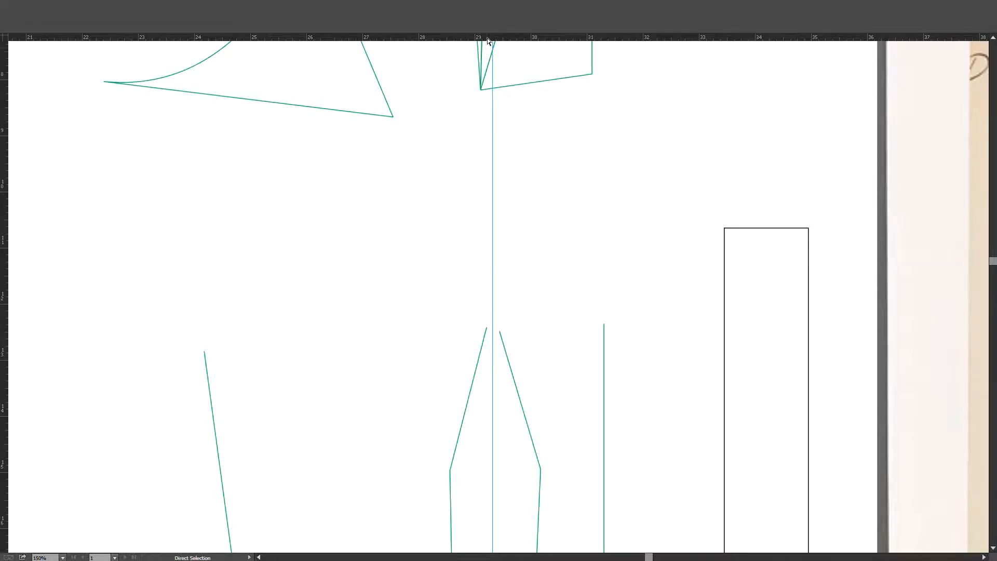
drag(487, 39, 519, 325)
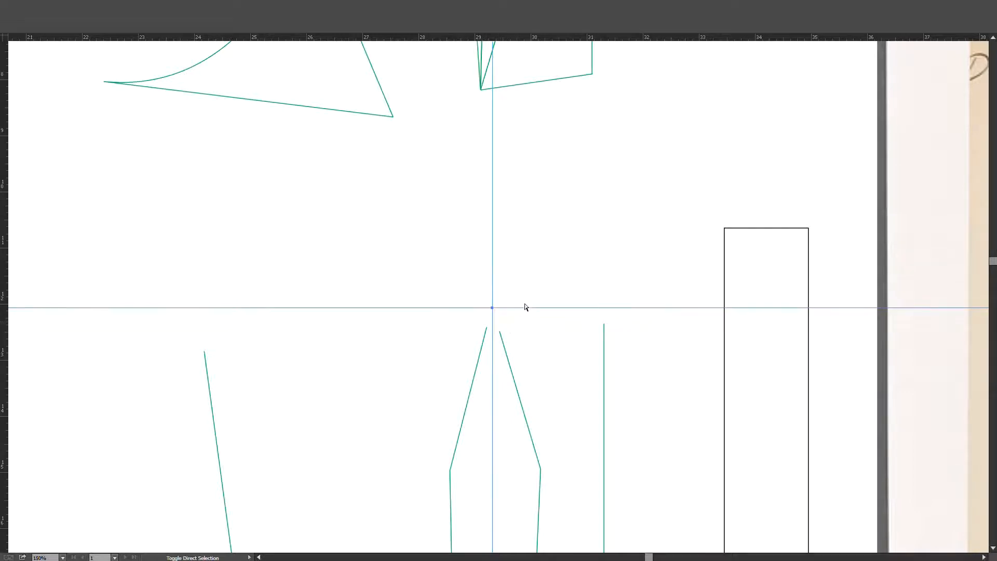
click(525, 311)
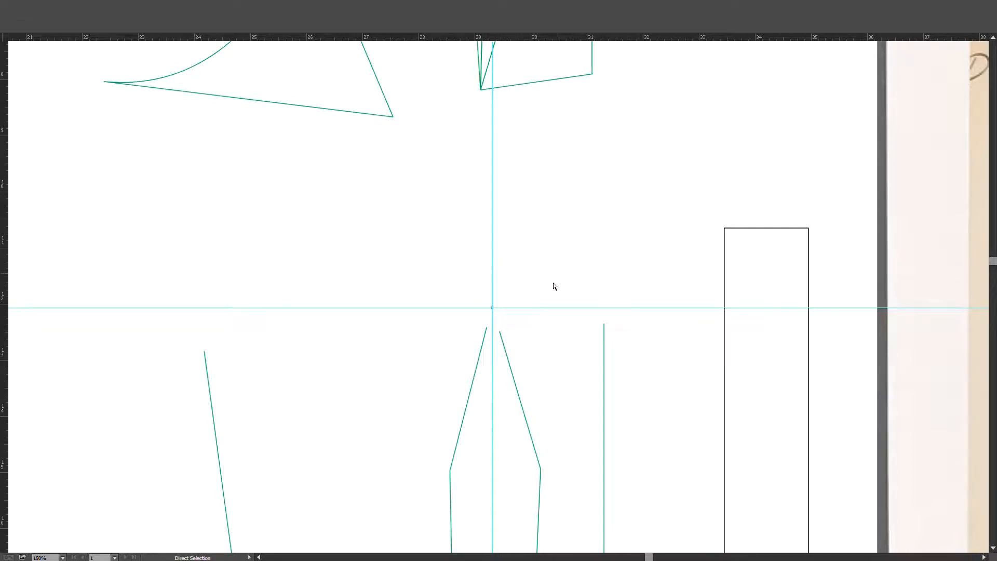
click(485, 336)
drag(488, 330, 493, 311)
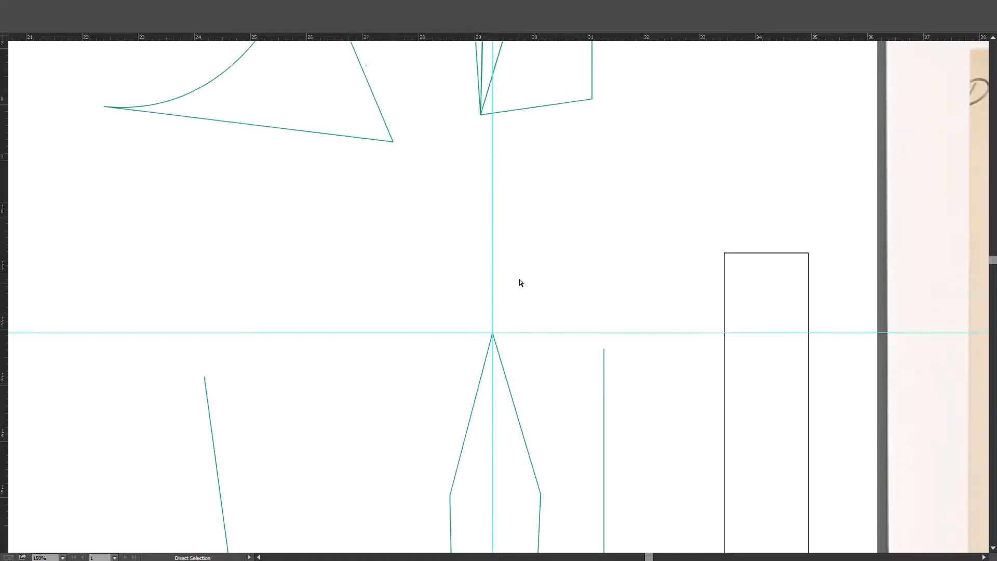
key(g)
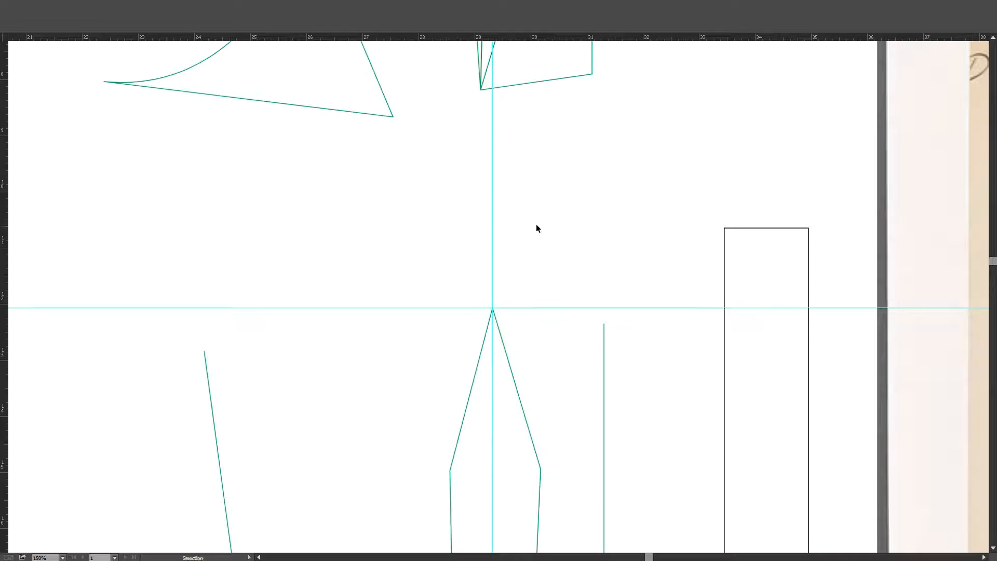
Move the duplicated armhole piece's tip to the bust point and rotate the piece about it until its outer corner meets the side seam.
drag(389, 116, 489, 308)
key(r)
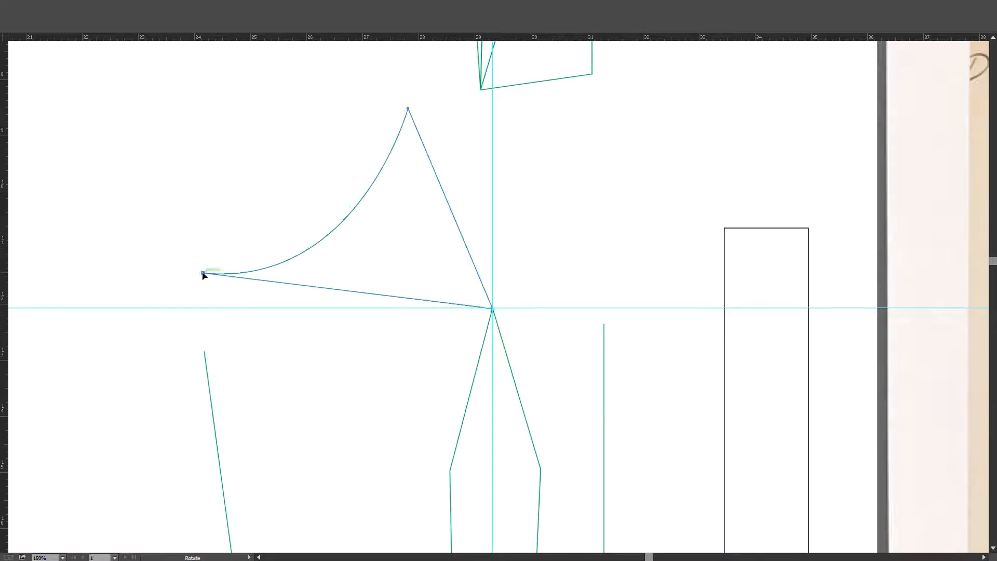
drag(203, 274, 205, 352)
key(v)
click(347, 397)
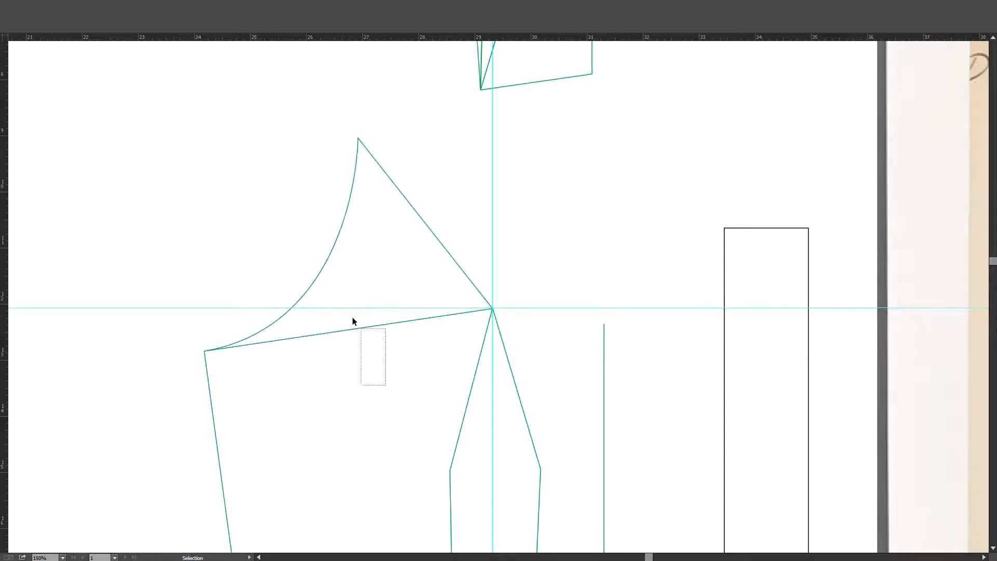
drag(352, 321, 351, 319)
key(Delete)
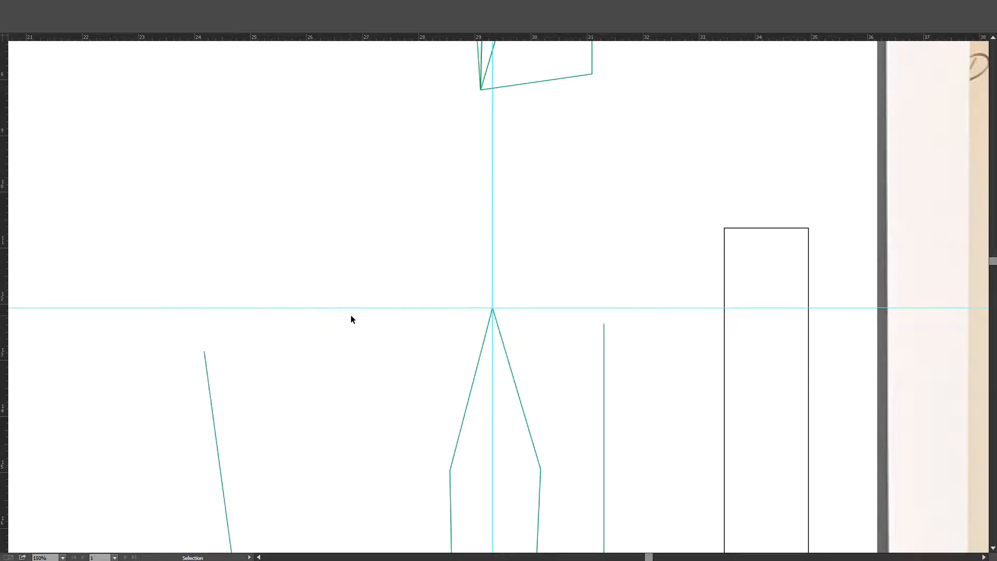
key(ctrl+z)
Delete the rotated armhole piece's lower edge and join its underarm corner to the side seam's upper end.
key(a)
drag(386, 357, 349, 322)
key(Delete)
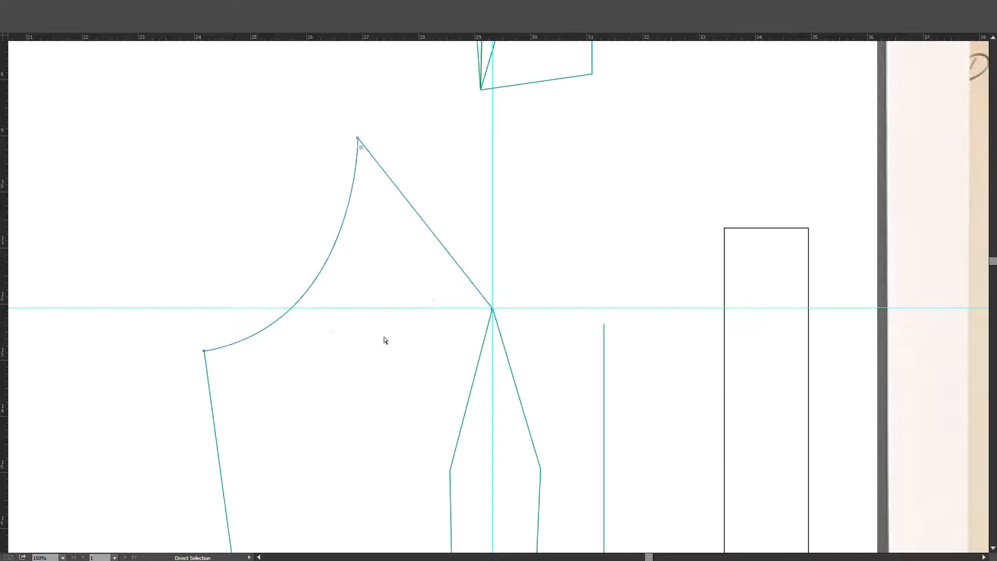
scroll(469, 309, down, 1)
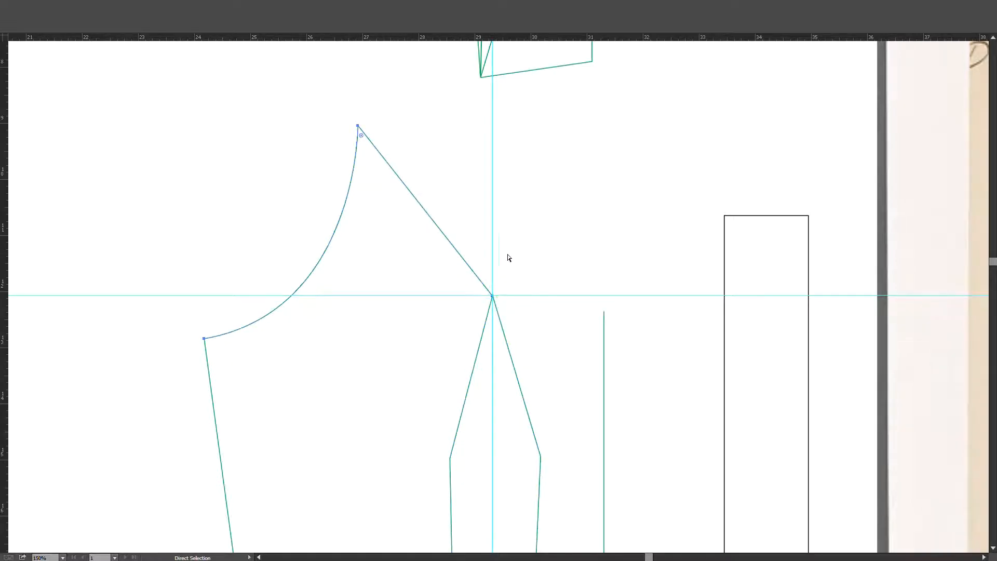
scroll(504, 259, up, 3)
drag(182, 368, 218, 397)
click(206, 26)
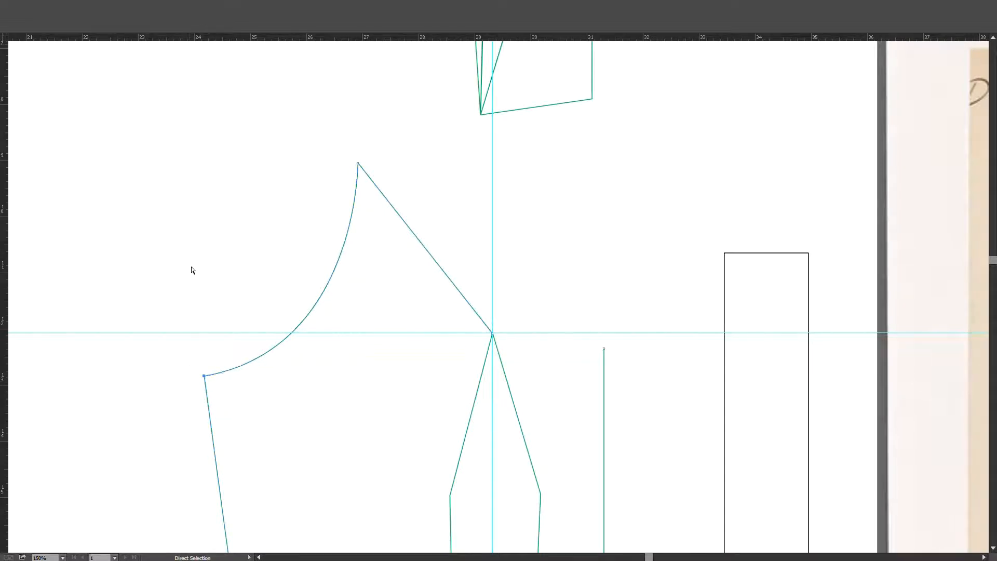
Delete the shared seam lines between the duplicated middle wedge and the centre-front piece.
drag(490, 208, 445, 264)
scroll(452, 247, up, 5)
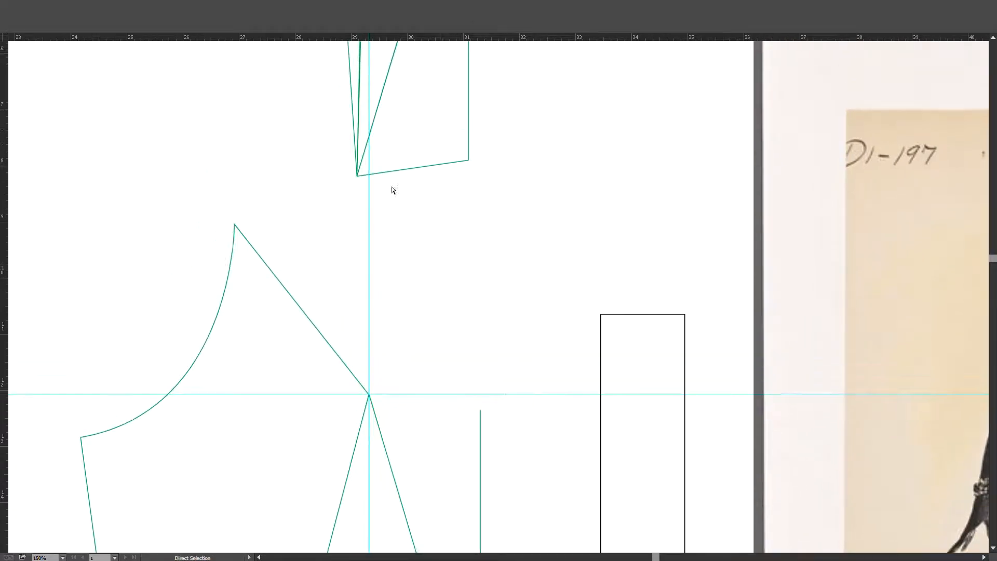
click(369, 160)
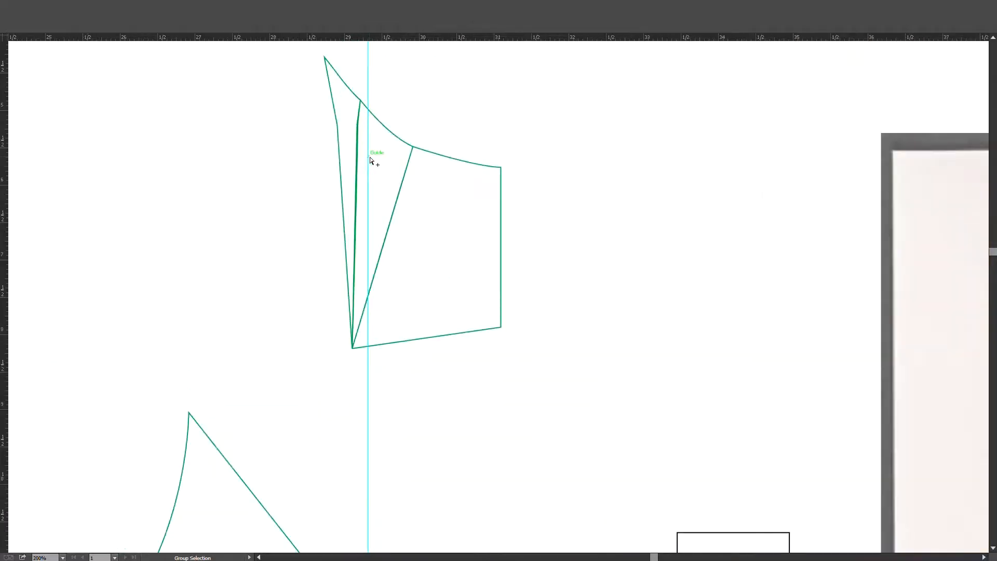
click(371, 159)
drag(390, 160, 445, 218)
drag(513, 308, 447, 276)
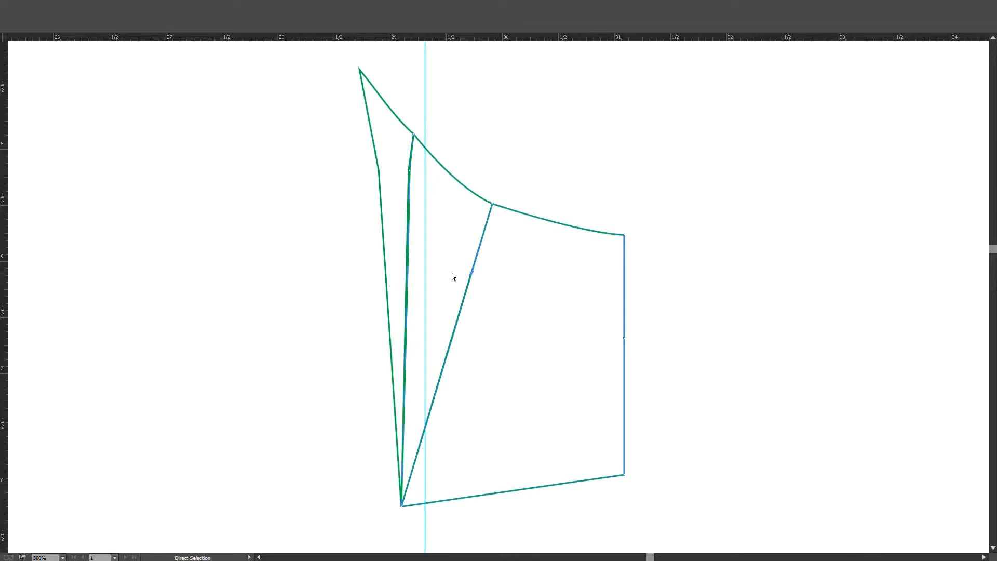
key(Delete)
Delete the overlapping seam lines between the narrow wedge and the middle wedge, leaving one continuous front bust outline.
click(430, 229)
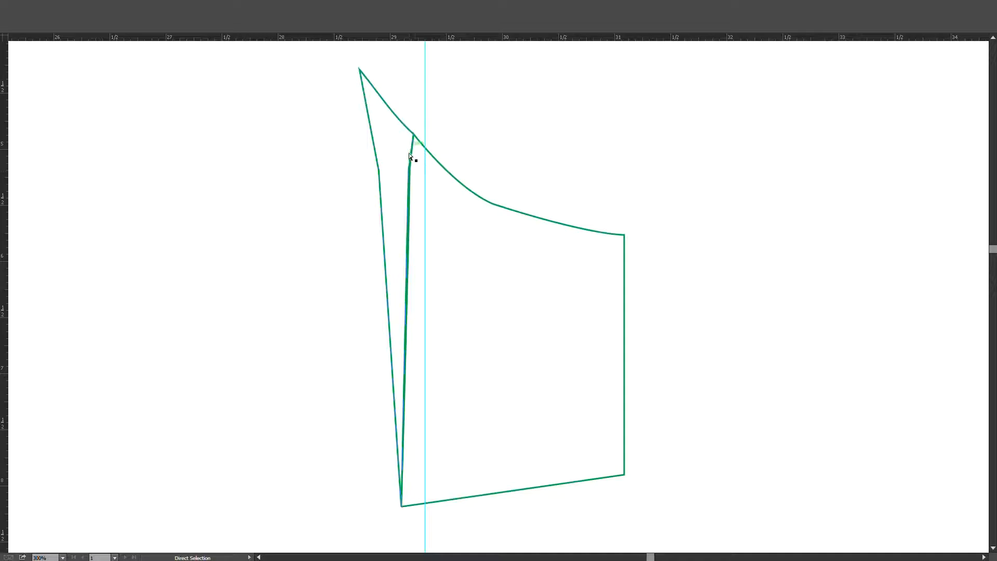
scroll(409, 176, up, 1)
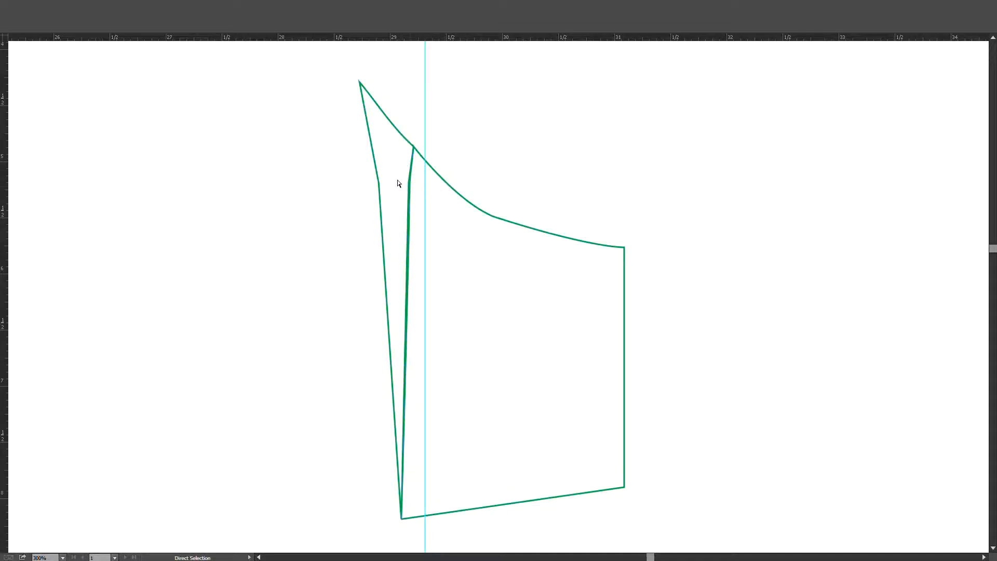
scroll(410, 182, up, 1)
scroll(408, 183, up, 7)
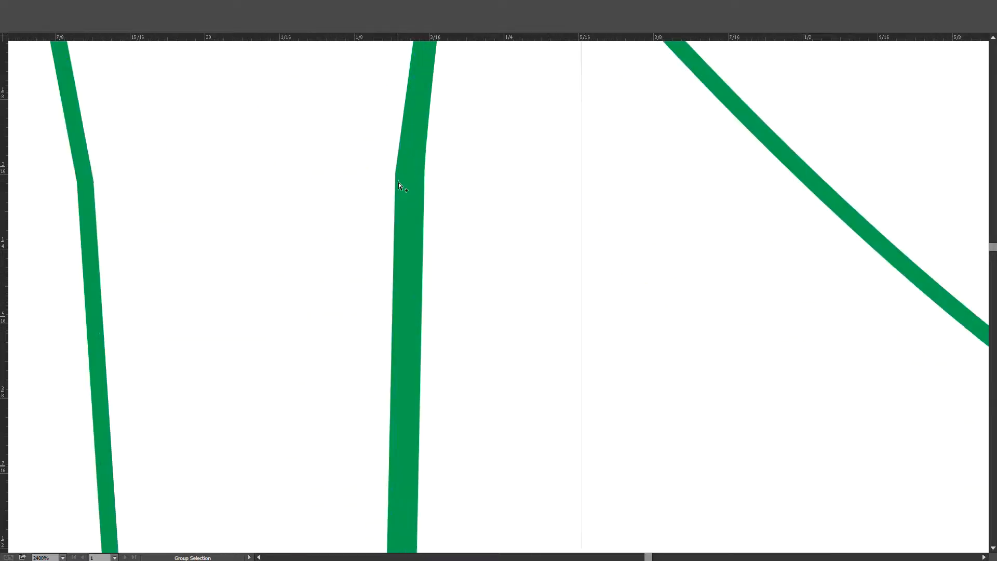
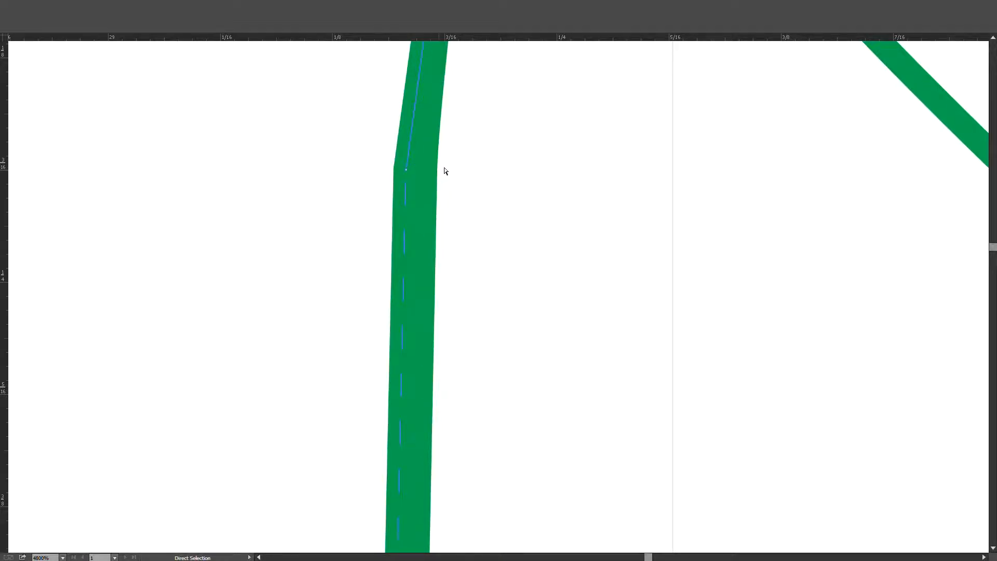
scroll(461, 174, down, 4)
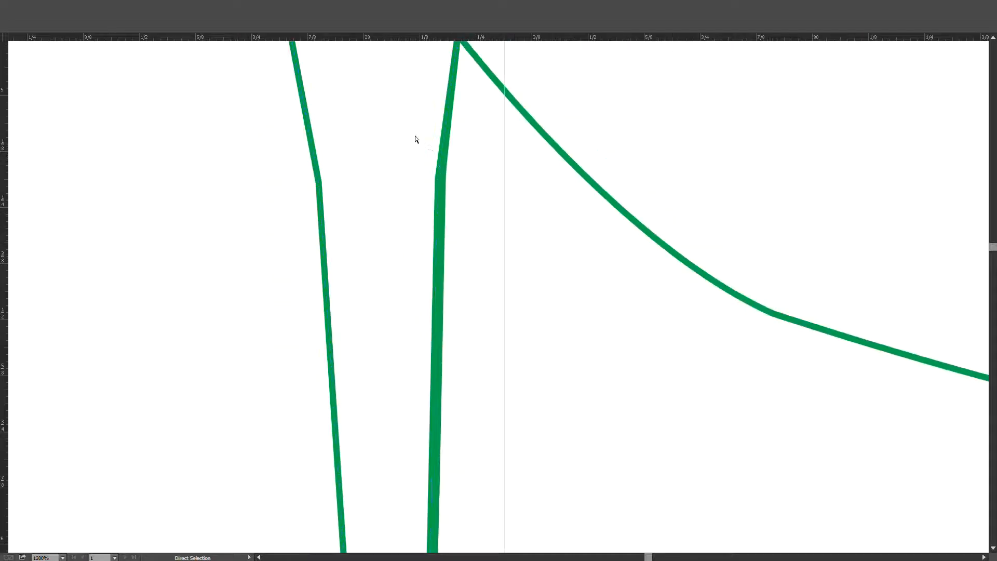
drag(416, 139, 490, 244)
key(Delete)
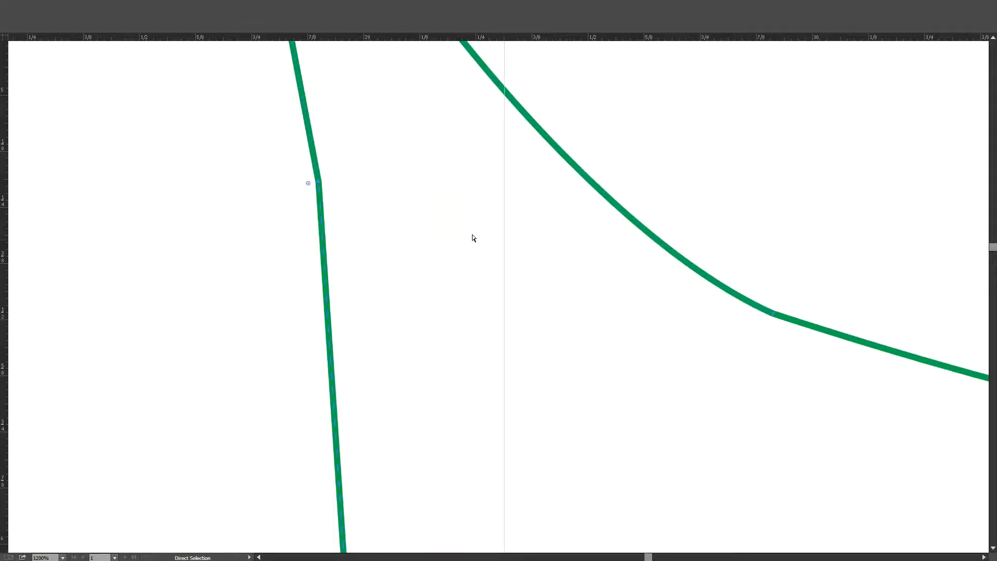
scroll(473, 238, up, 3)
scroll(469, 237, up, 2)
Select the merged front bust outline and move it about 2.9 in sideways and 0.85 in down, clear of its old position.
key(v)
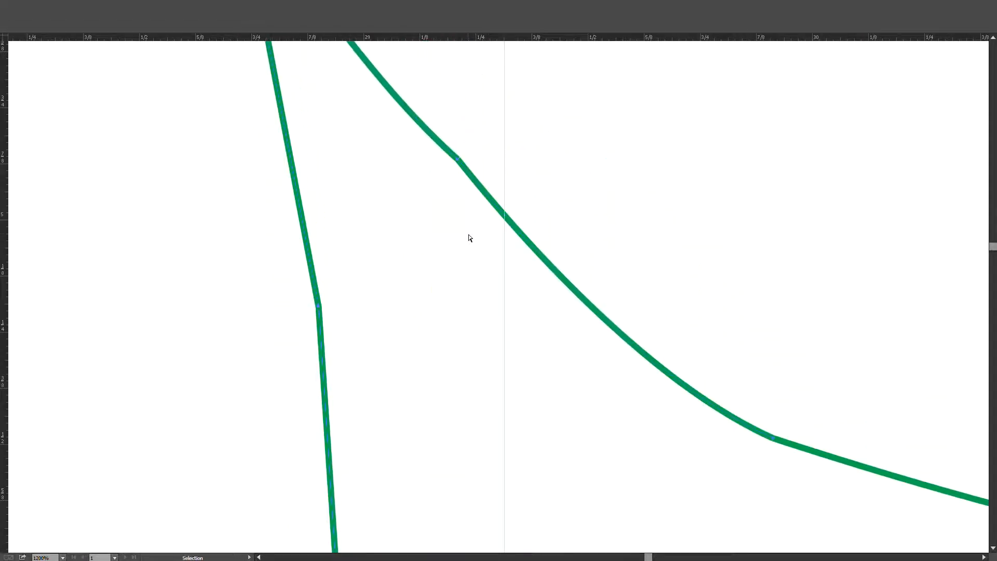
scroll(469, 238, down, 6)
scroll(469, 237, down, 4)
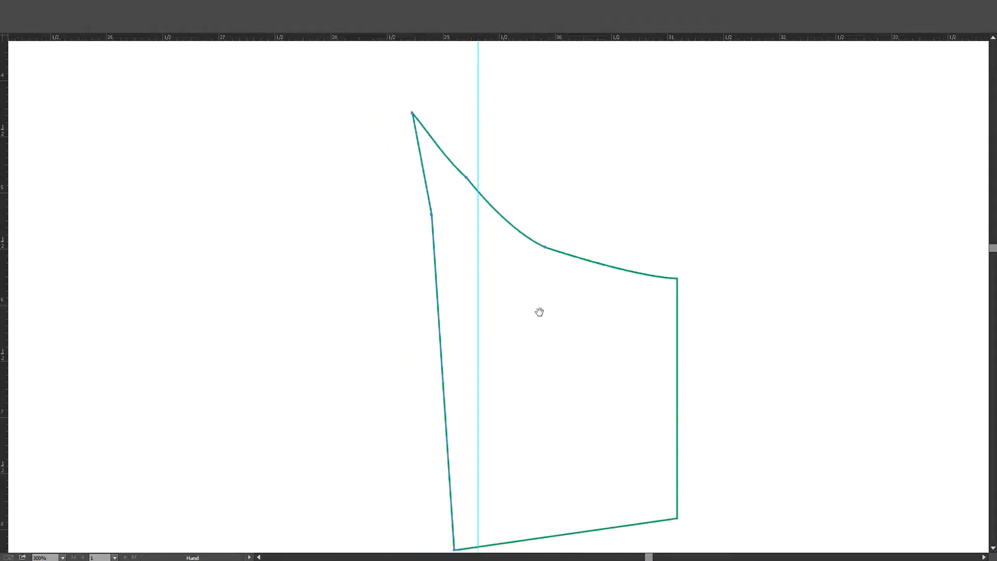
drag(538, 311, 495, 257)
scroll(499, 298, down, 1)
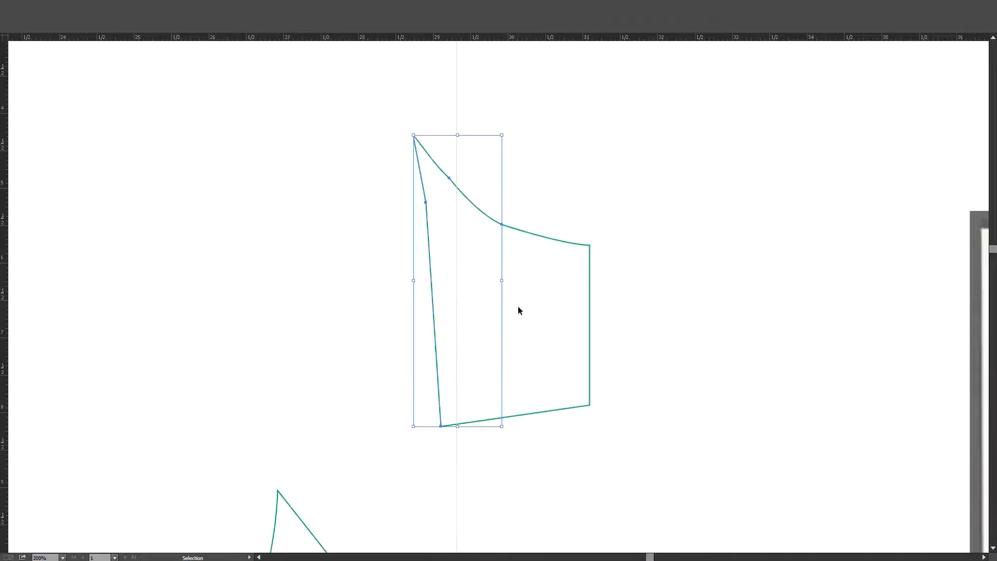
shift+click(533, 236)
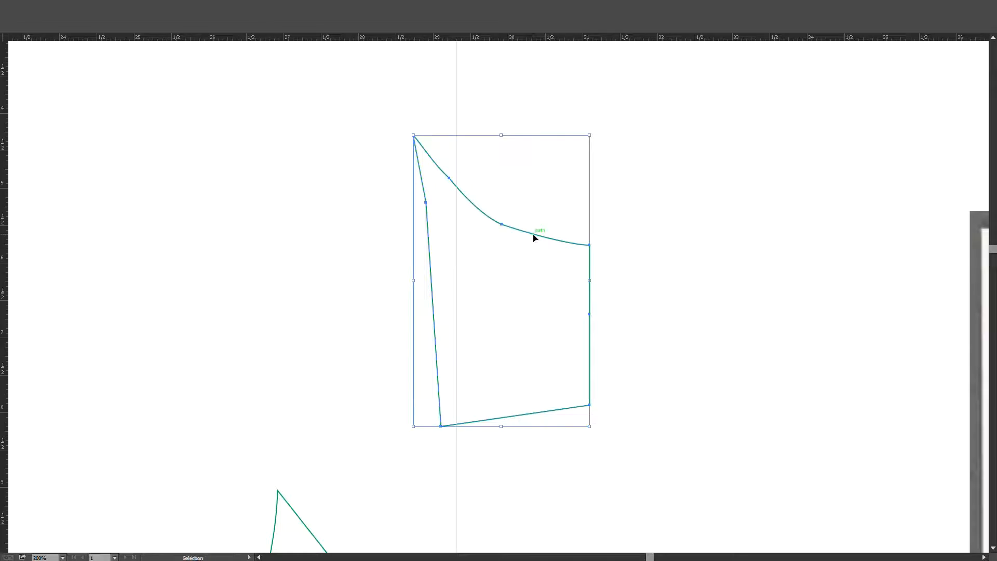
drag(535, 233, 753, 296)
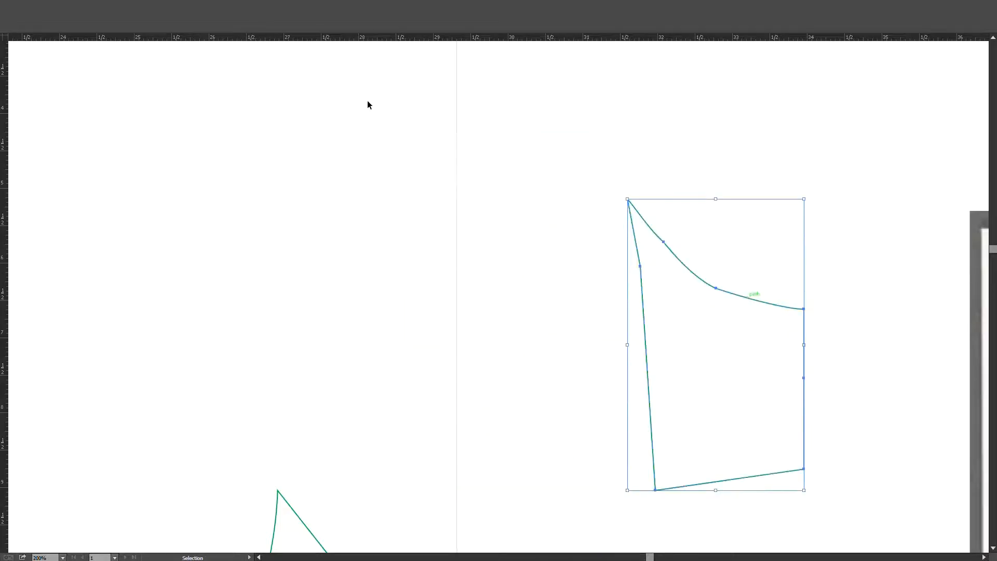
Delete the stray anchor points left behind at the front bust piece's old position.
drag(360, 94, 616, 512)
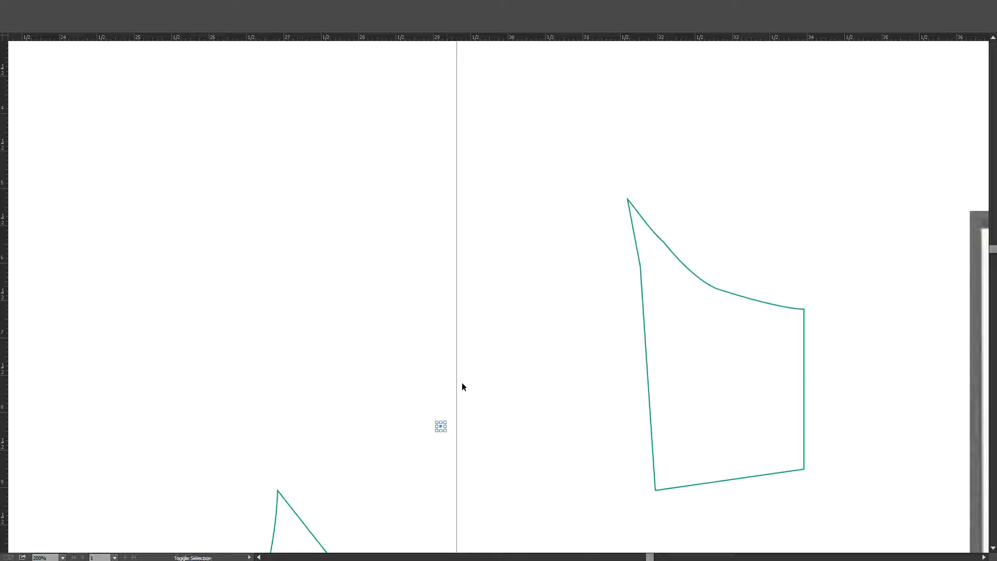
key(ctrl+shift+h)
key(Delete)
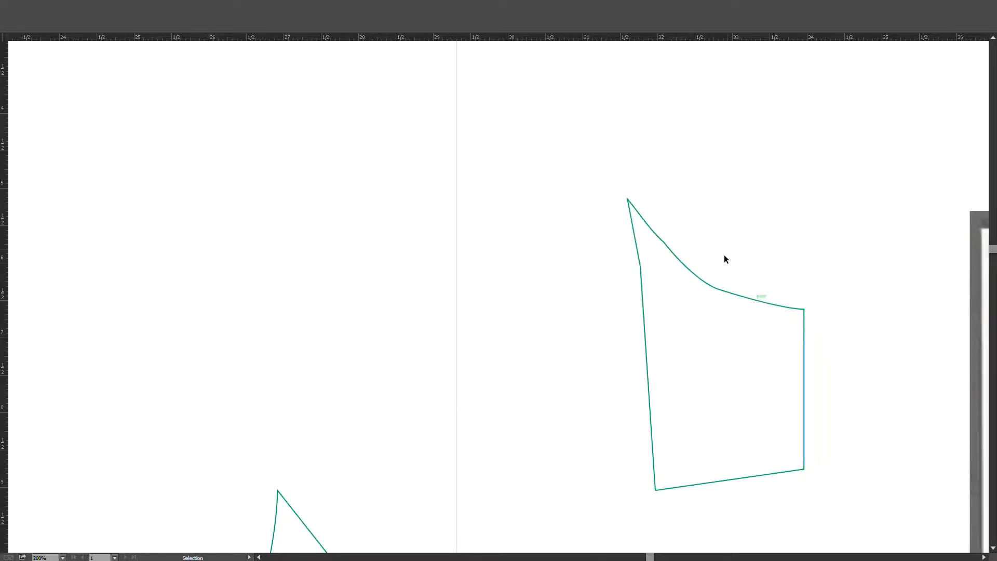
Join the overlapping anchor points along the merged front bust piece's curved neckline into one continuous path.
scroll(747, 271, up, 3)
drag(738, 302, 679, 251)
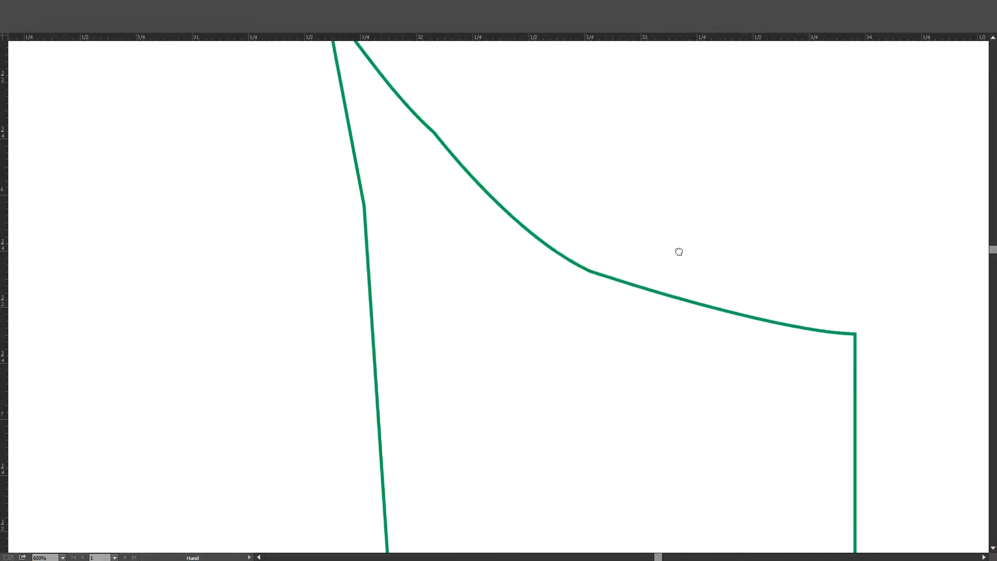
key(a)
drag(613, 232, 573, 310)
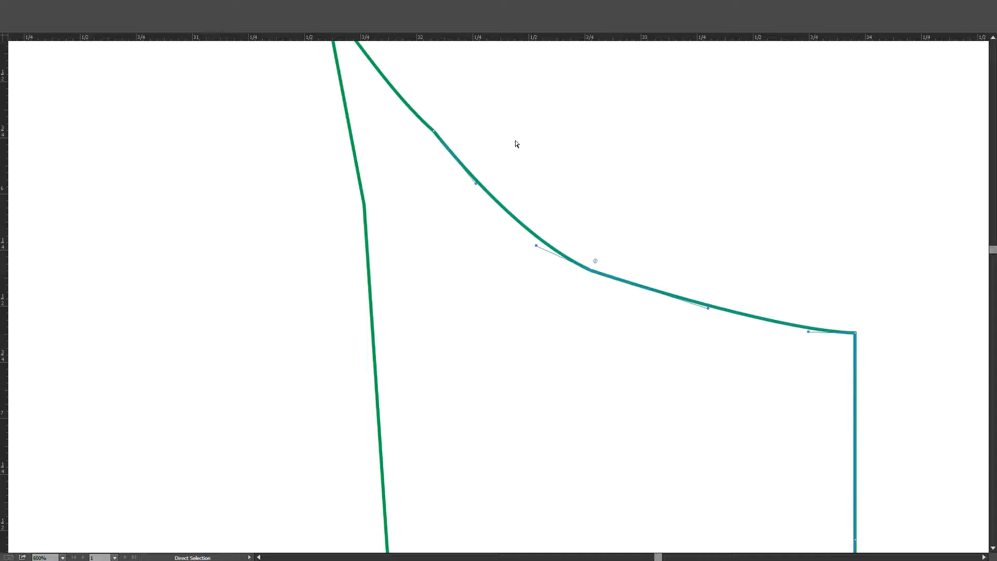
drag(461, 115, 414, 144)
scroll(272, 139, up, 4)
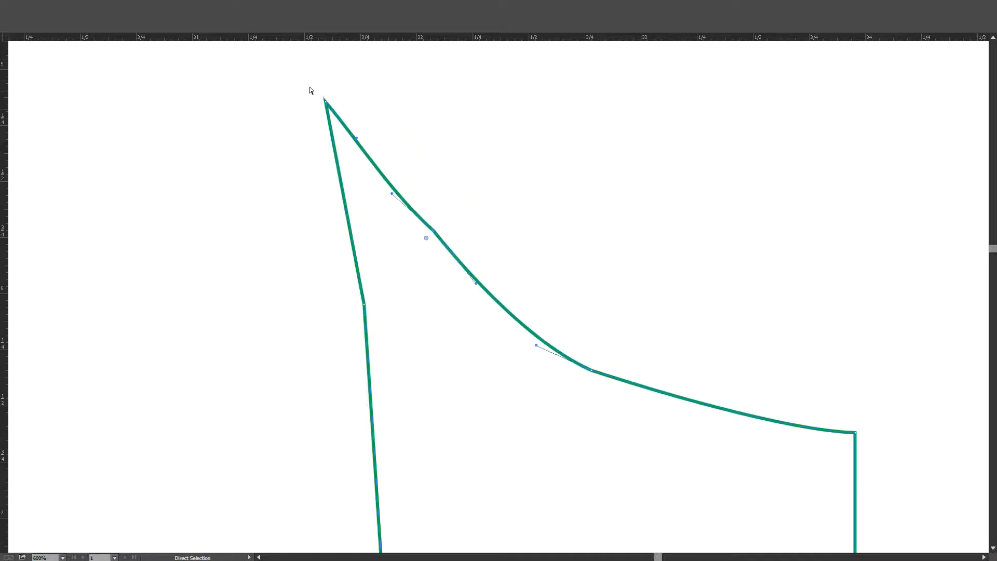
scroll(405, 184, down, 4)
scroll(608, 335, down, 2)
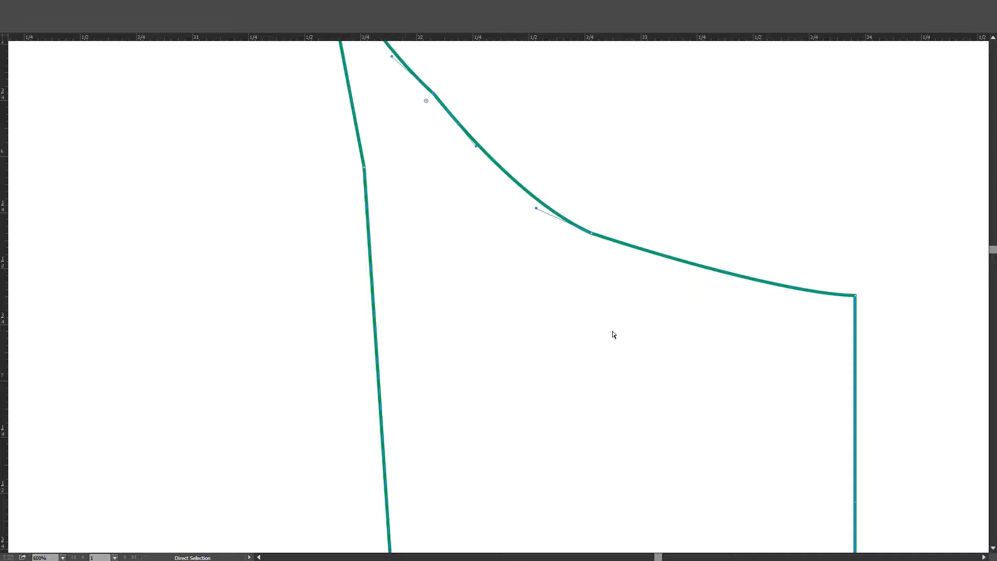
scroll(684, 310, down, 3)
scroll(684, 311, down, 15)
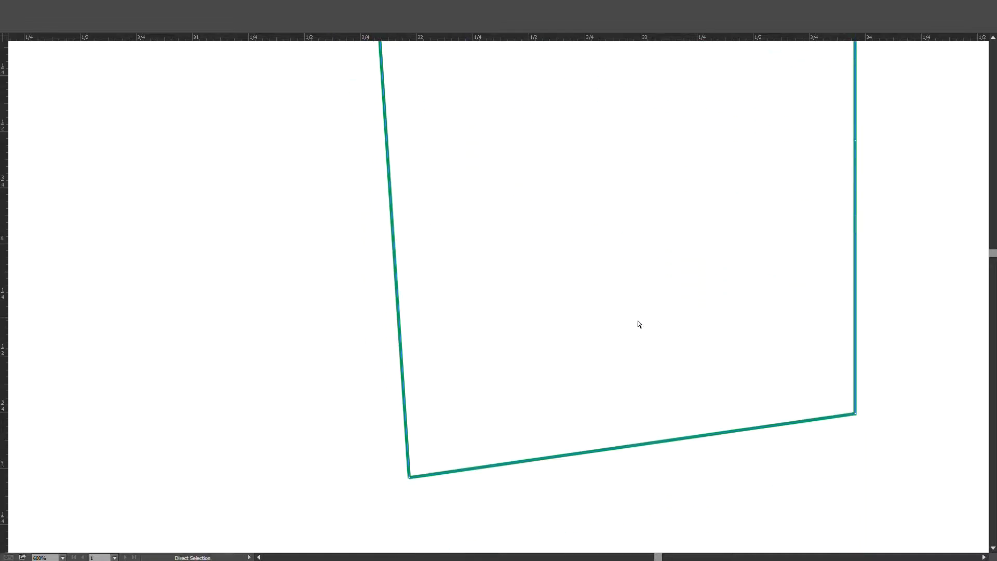
Delete the slanted lower edge of the merged bust piece, leaving the outline open between its side seam and centre front.
drag(387, 392, 428, 449)
click(435, 443)
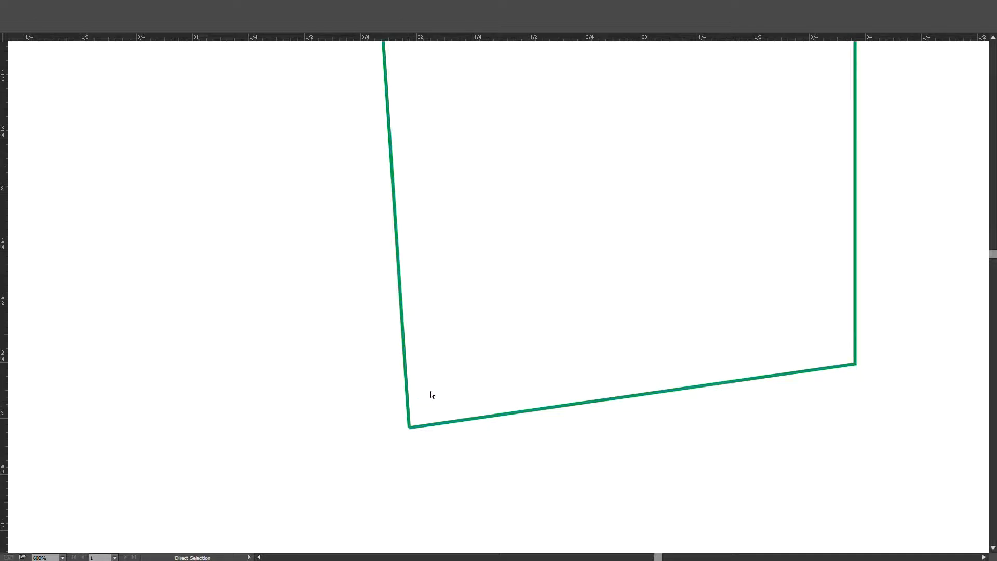
click(651, 393)
key(Delete)
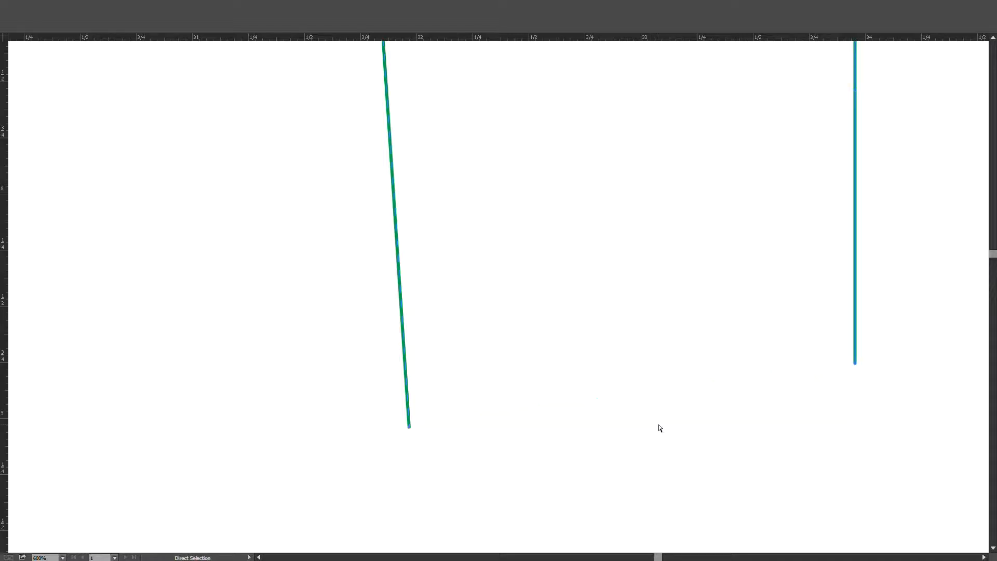
key(Delete)
key(ctrl+z)
key(ctrl+z)
scroll(658, 423, down, 3)
drag(636, 416, 634, 416)
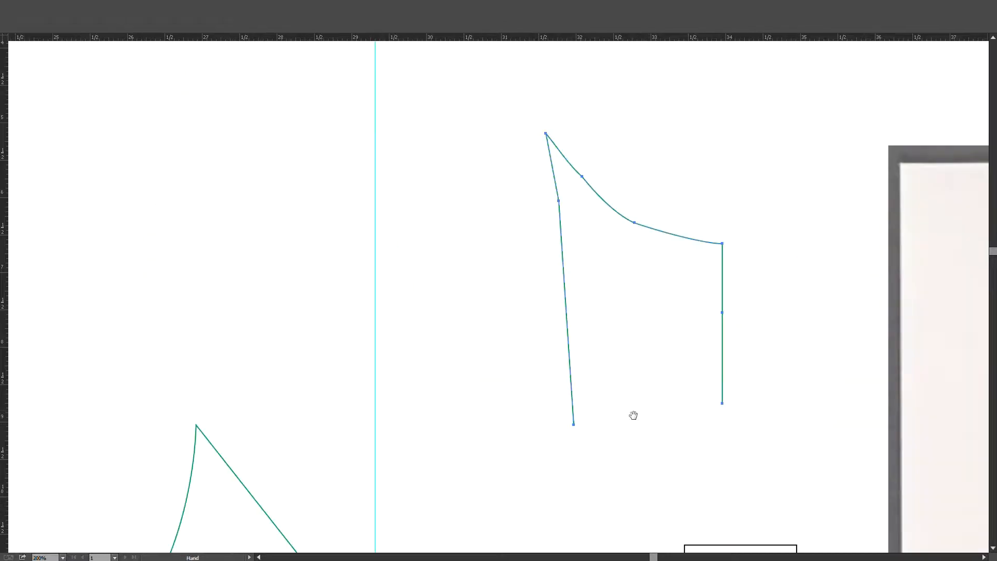
Move the open bust piece so the lower end of its side seam snaps onto the bust apex where the guides cross.
click(636, 381)
click(566, 347)
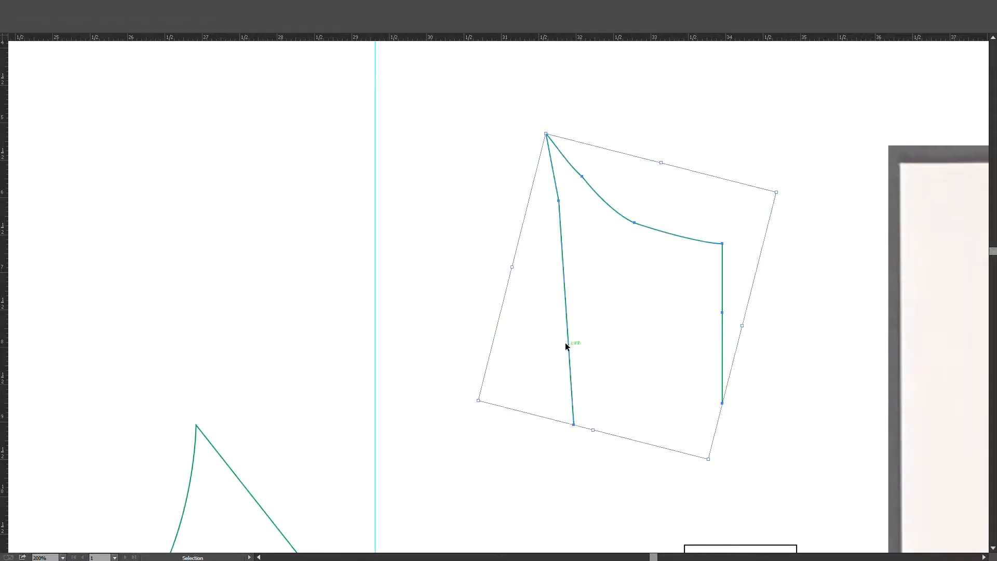
drag(568, 344, 531, 328)
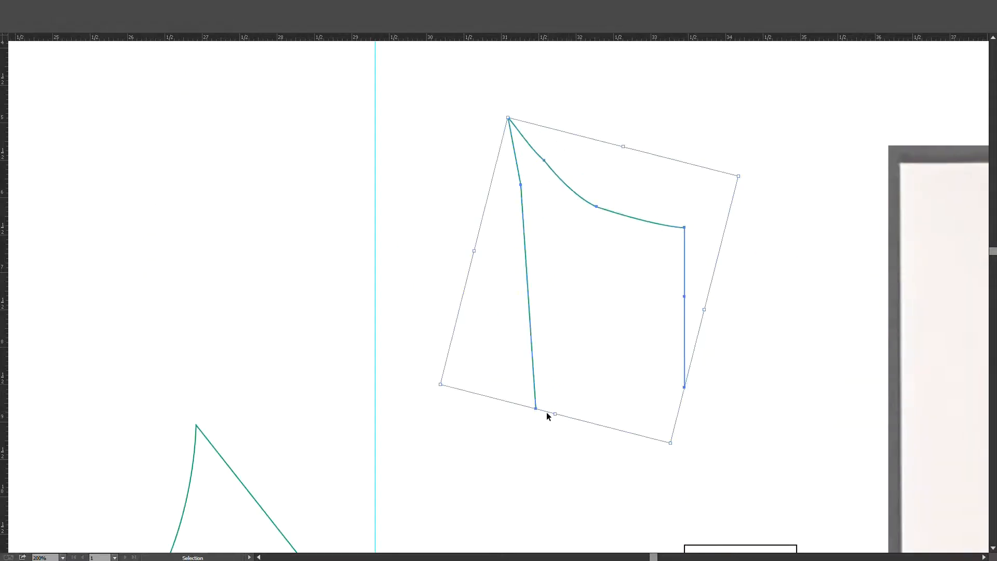
scroll(701, 388, down, 5)
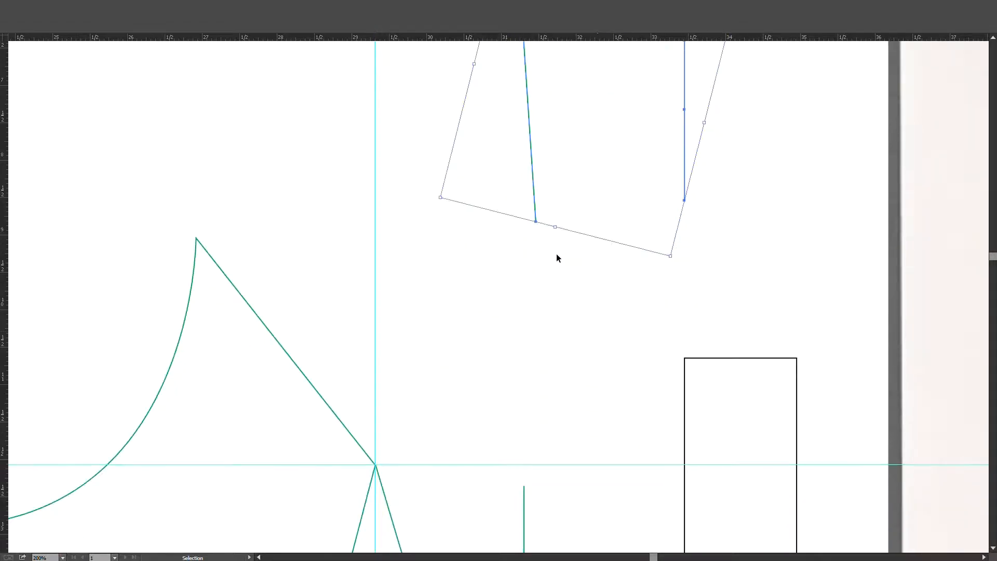
drag(534, 225, 376, 468)
scroll(462, 459, down, 1)
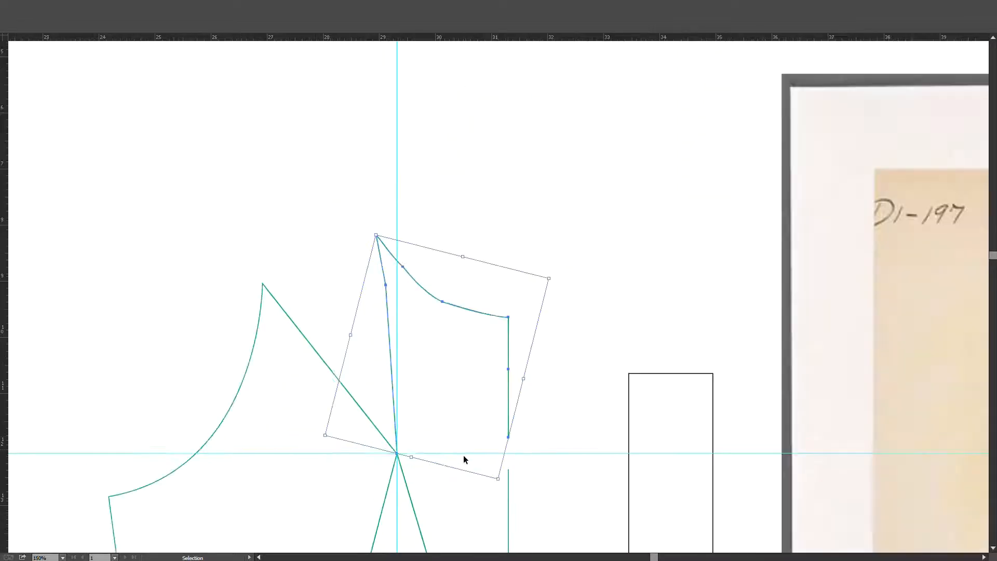
scroll(436, 448, down, 2)
scroll(412, 371, up, 1)
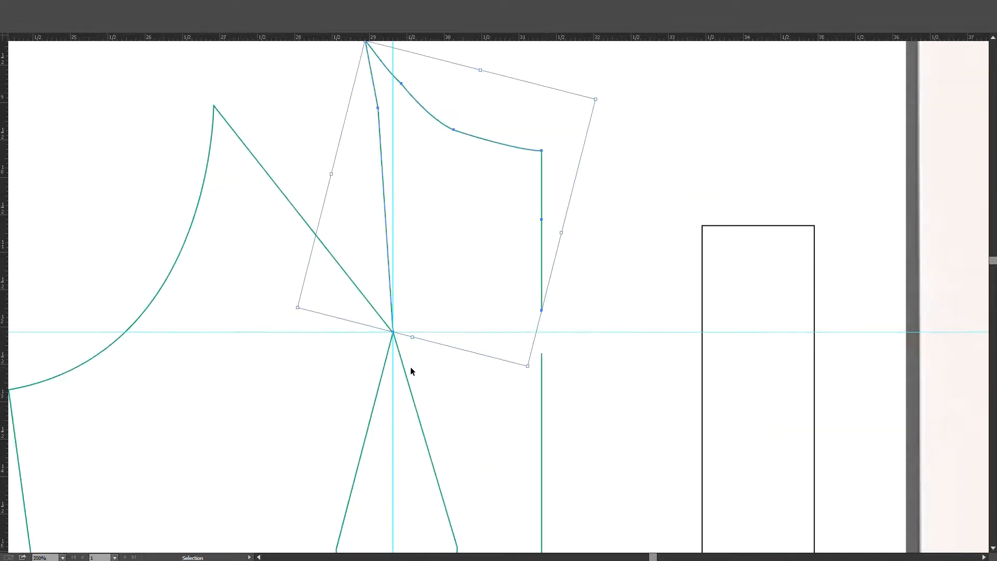
Rotate the bust piece clockwise about the apex until its centre-front end meets the upper end of the lower centre-front line.
key(r)
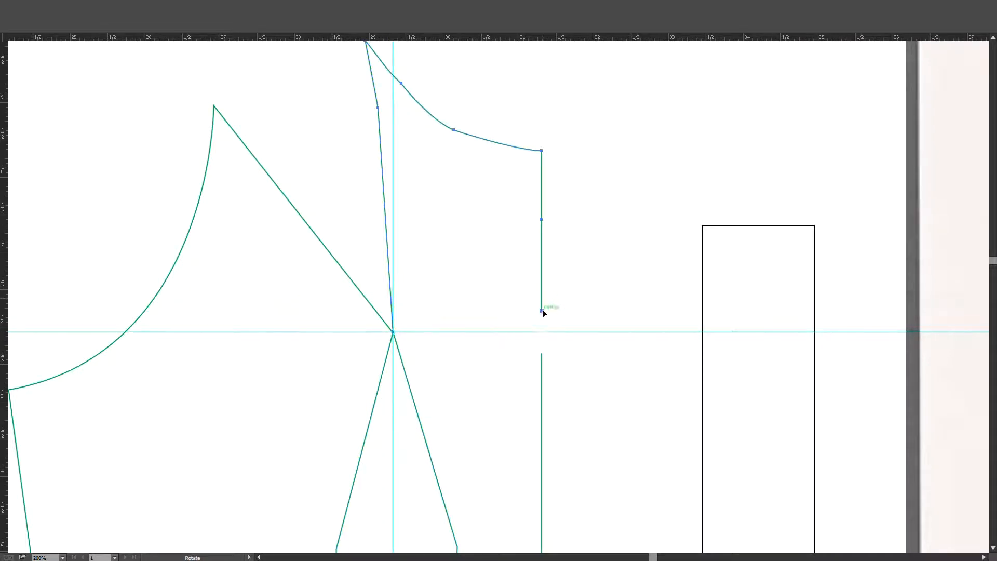
drag(543, 313, 542, 354)
scroll(561, 351, down, 3)
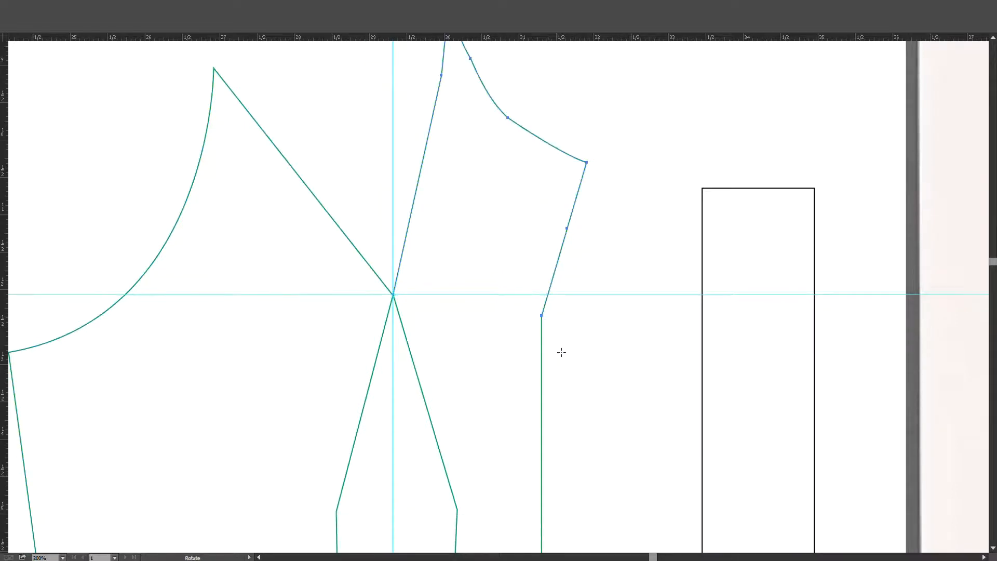
scroll(561, 351, down, 2)
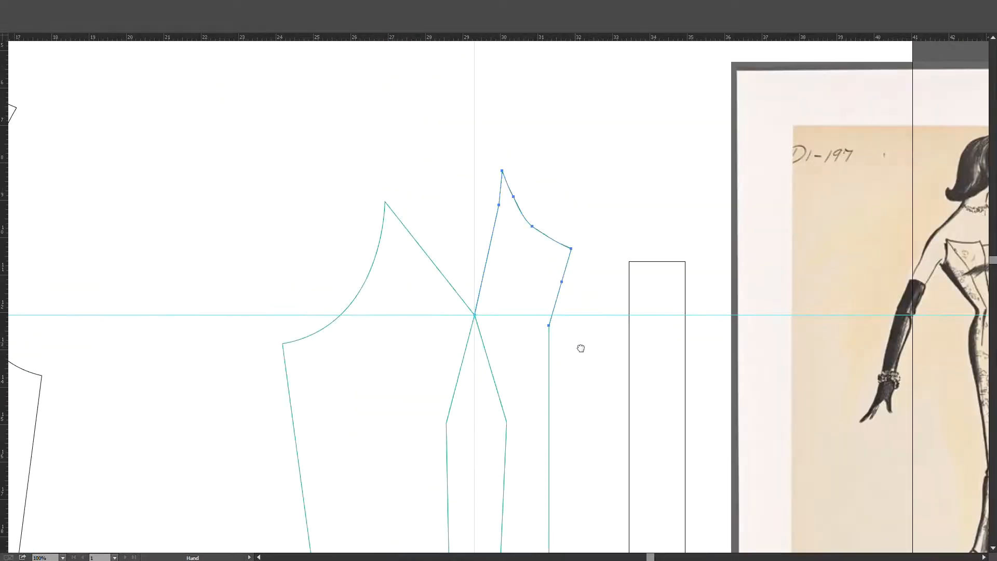
Compare the pivoted bust piece and waist dart with the gown in the reference sketch.
drag(578, 347, 444, 337)
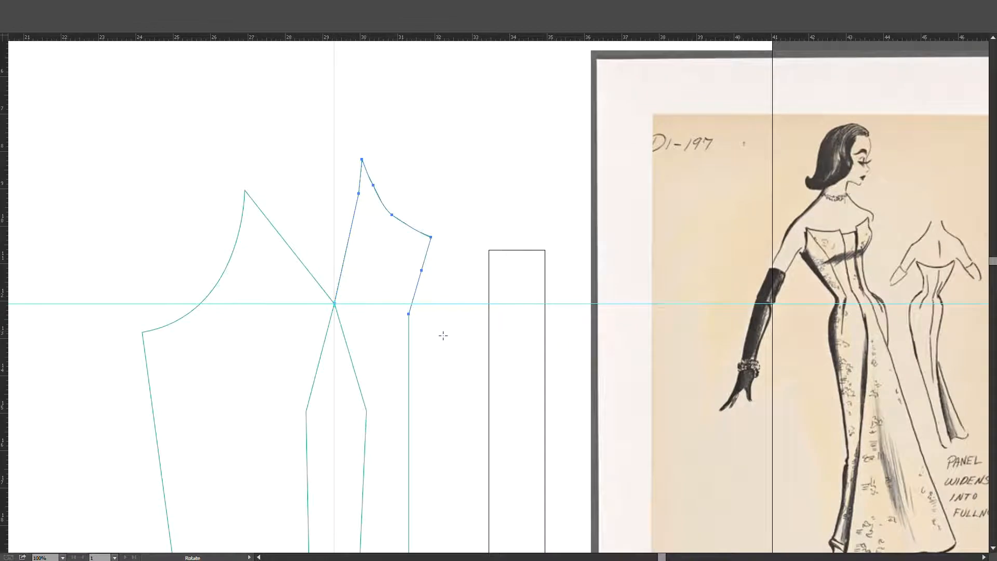
scroll(413, 328, down, 4)
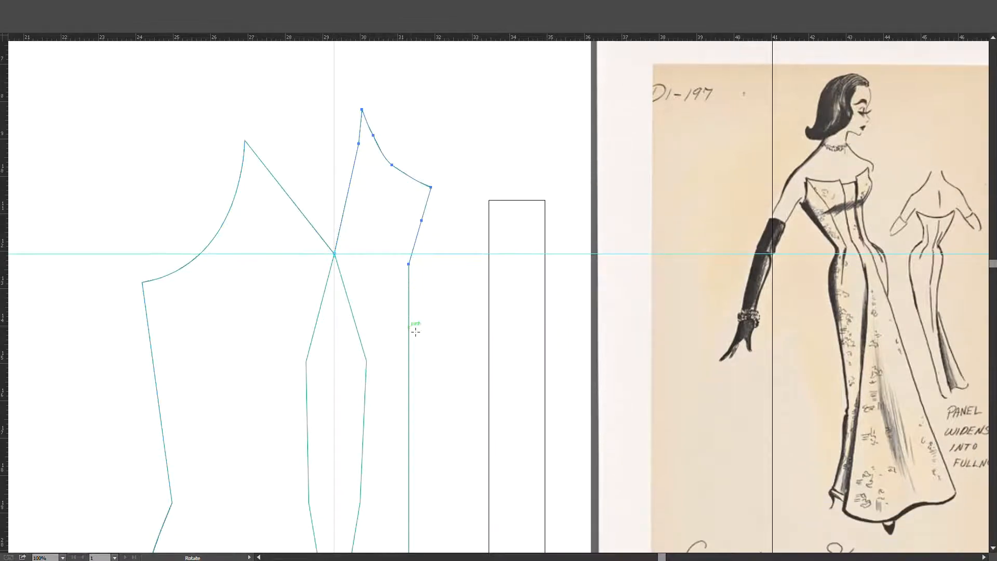
scroll(416, 331, up, 5)
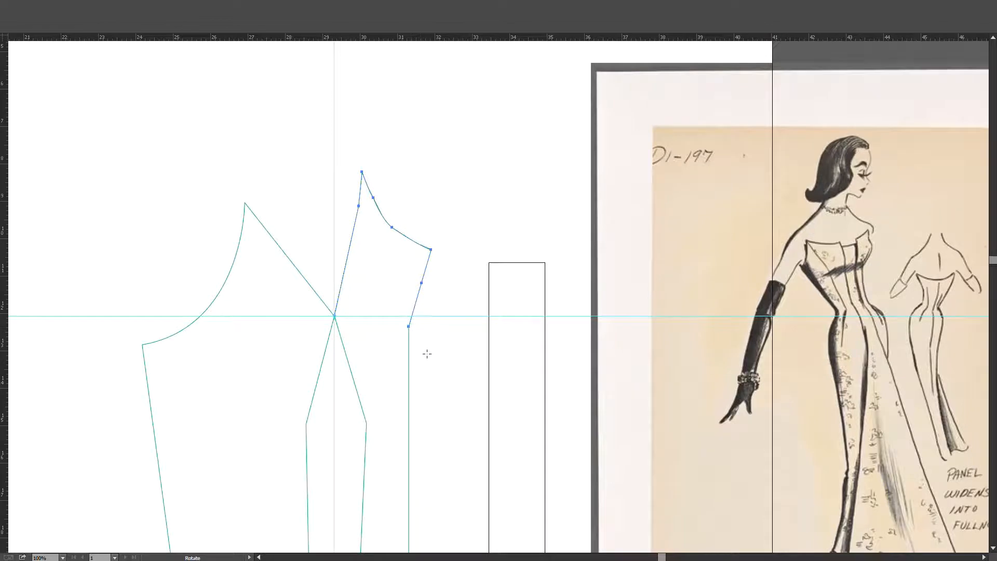
key(ctrl+minus)
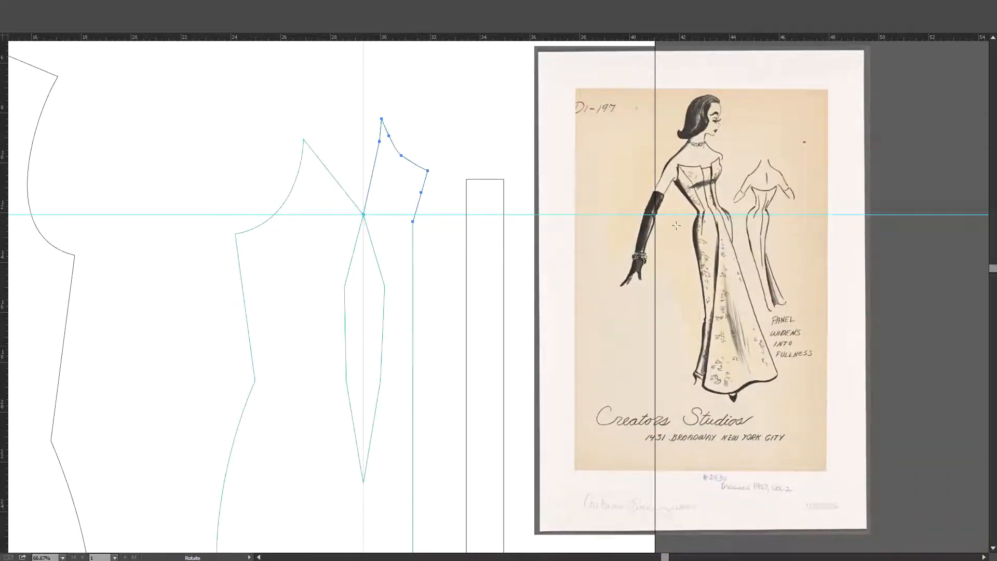
key(v)
click(458, 209)
scroll(425, 216, up, 1)
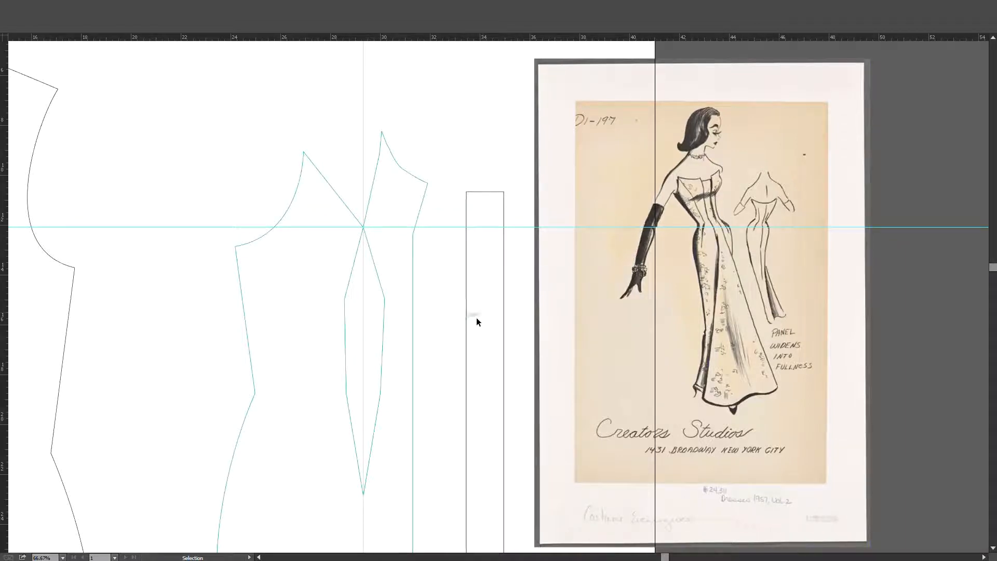
scroll(331, 210, up, 1)
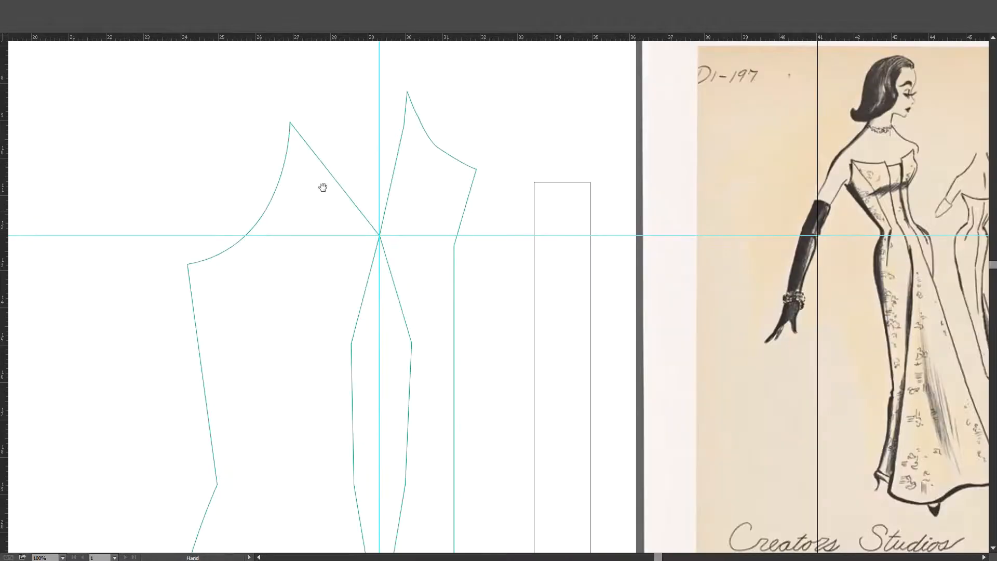
drag(323, 187, 403, 230)
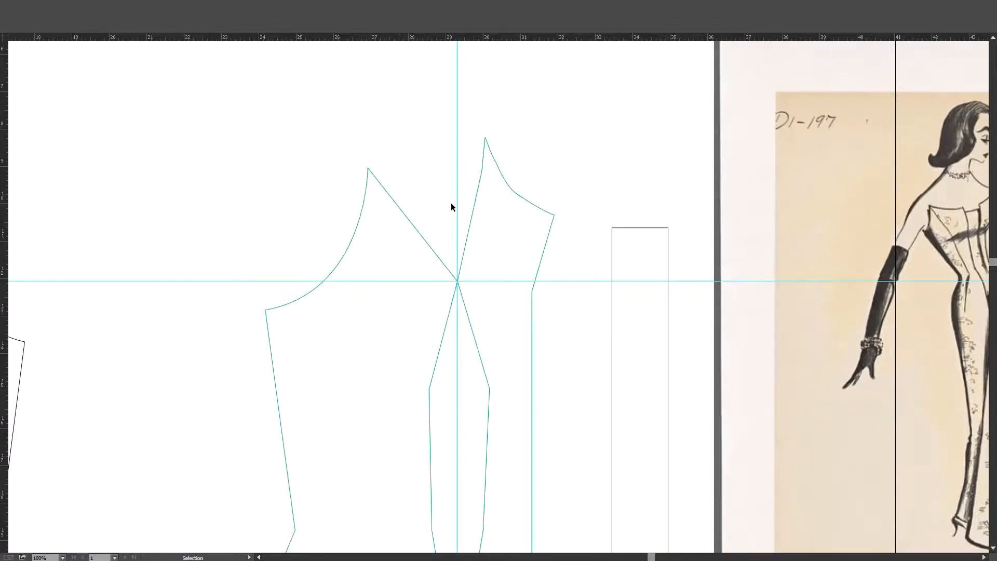
scroll(451, 204, up, 1)
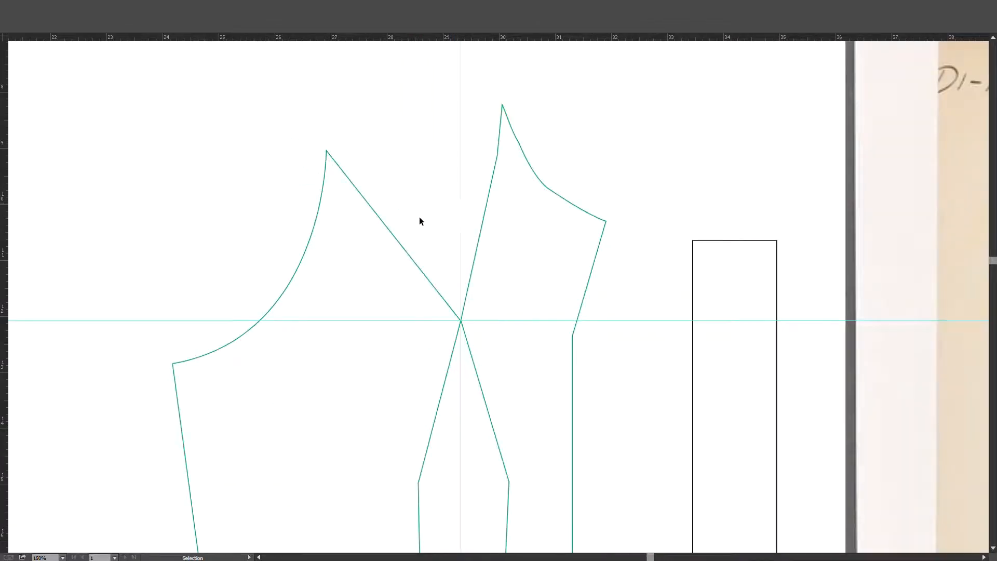
Spread the coincident apex points along the bust line, shifting the side panel's about 0.25 in outward and the front panel's about 0.2 in inward.
click(414, 264)
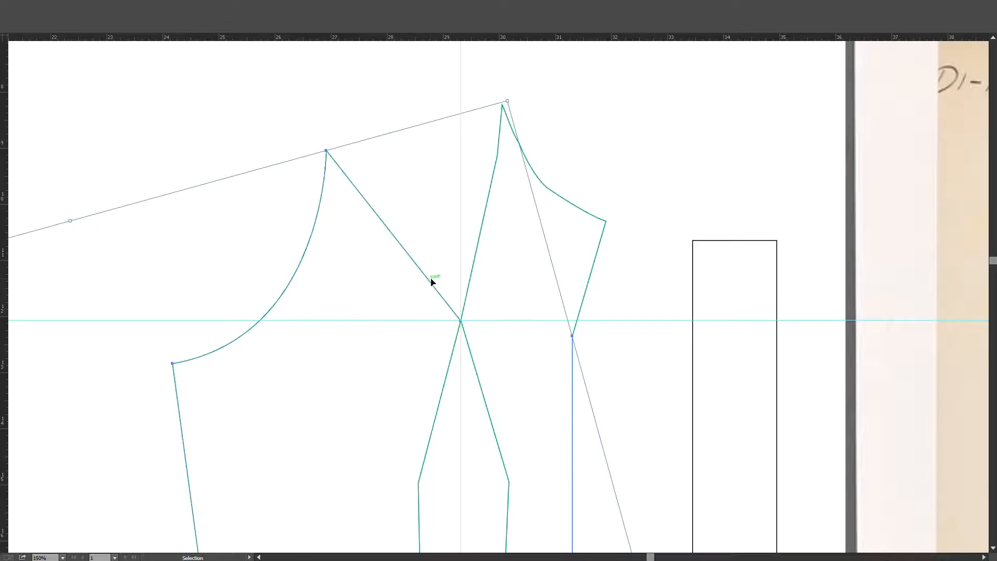
key(a)
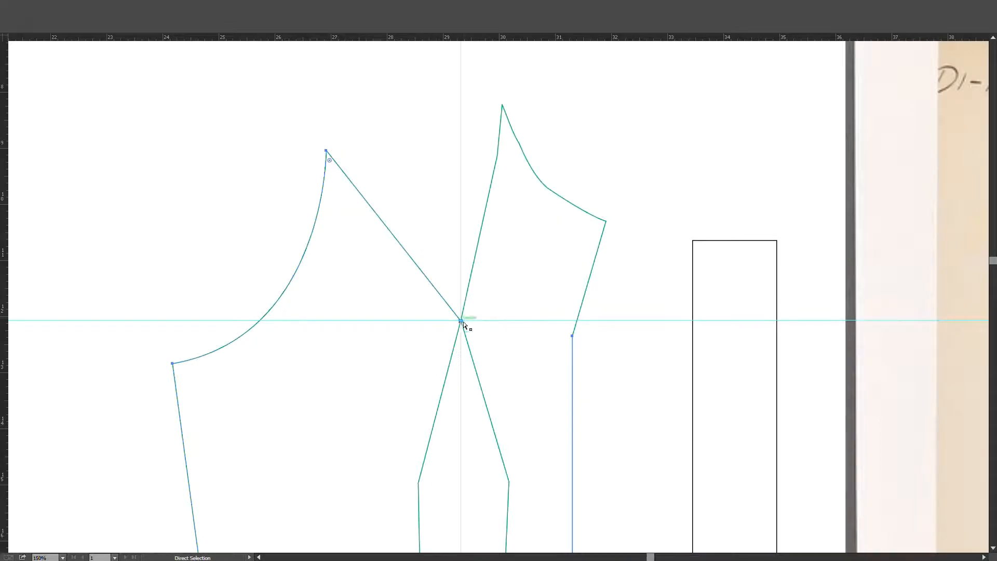
drag(464, 324, 441, 338)
key(ctrl+z)
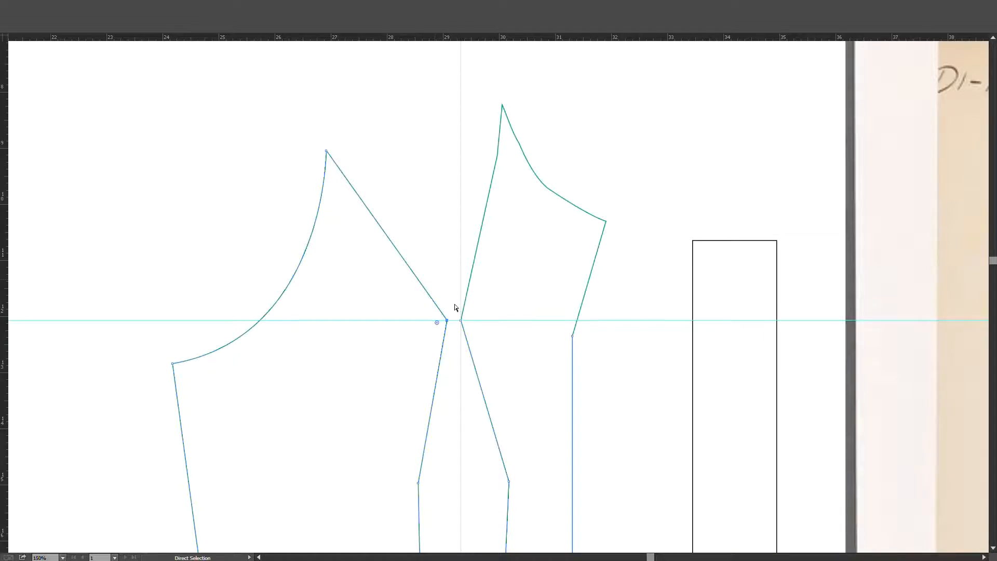
drag(455, 307, 480, 345)
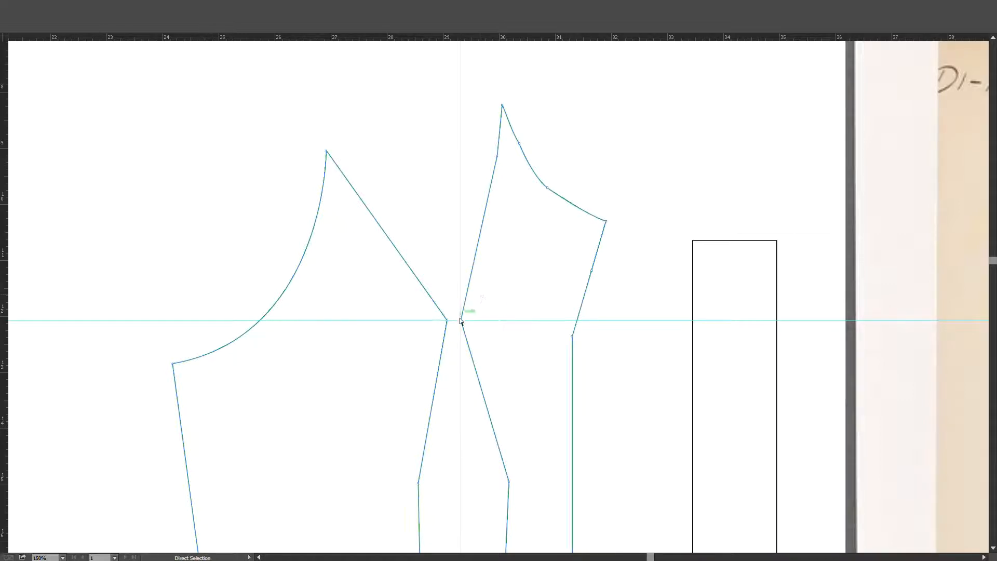
drag(462, 320, 471, 323)
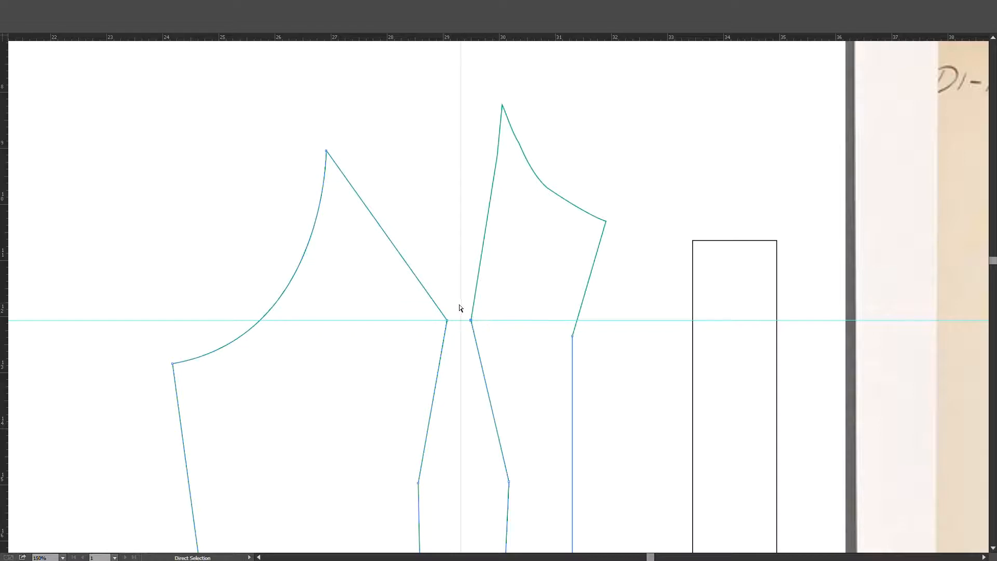
Delete the stray anchor point left at the apex and join the front panel's overlapping upper and lower end points.
shift+click(466, 320)
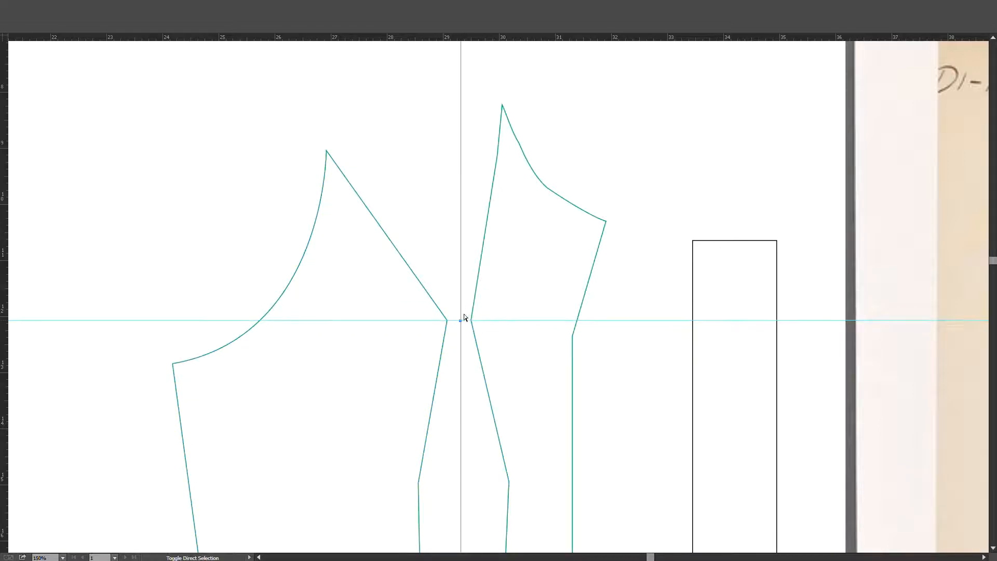
key(Delete)
key(ctrl+z)
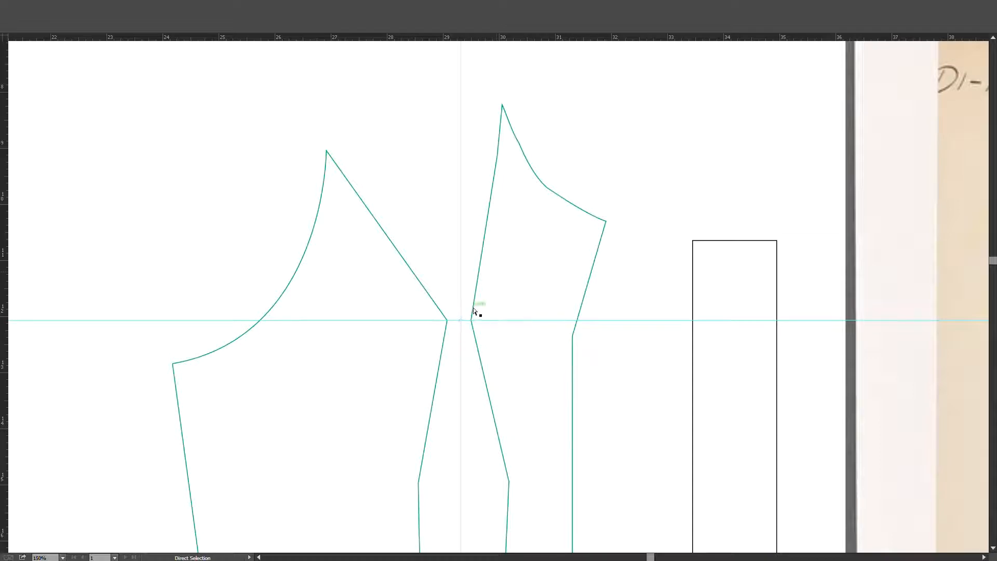
drag(467, 311, 480, 328)
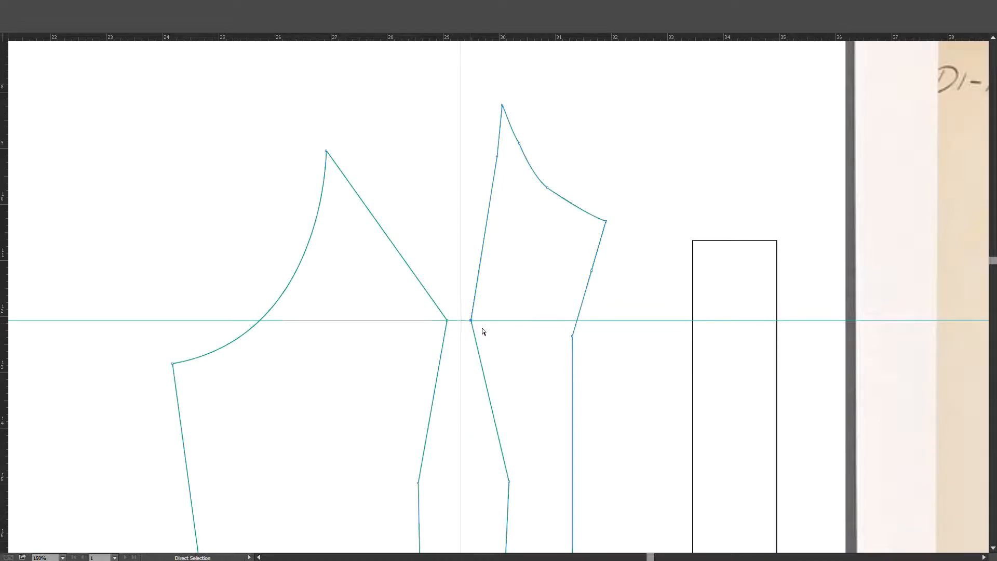
shift+click(485, 321)
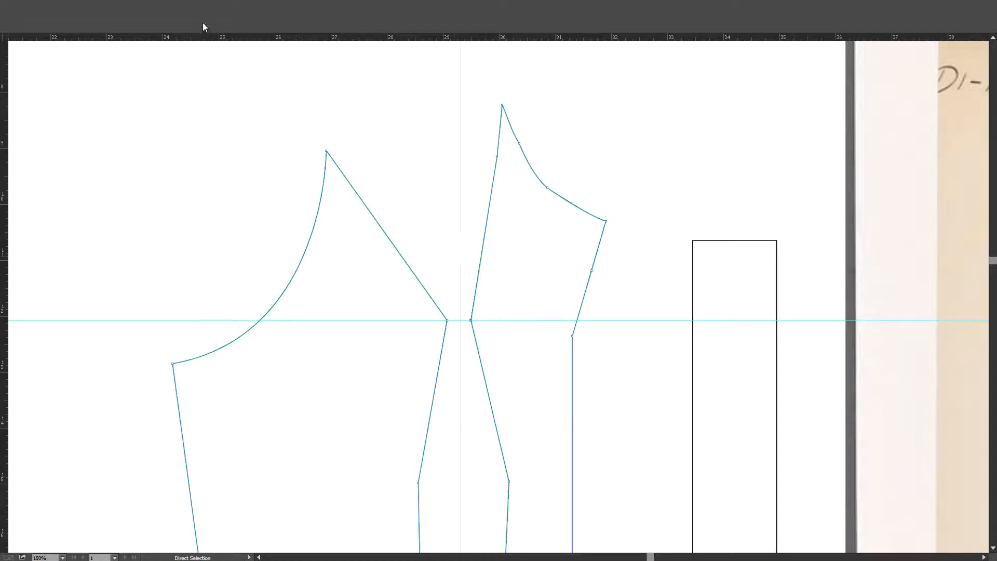
Move the side and front panels' apex points back together onto the intersection of the guides.
mouse_move(471, 321)
mouse_down()
mouse_move(453, 323)
mouse_move(461, 320)
mouse_up()
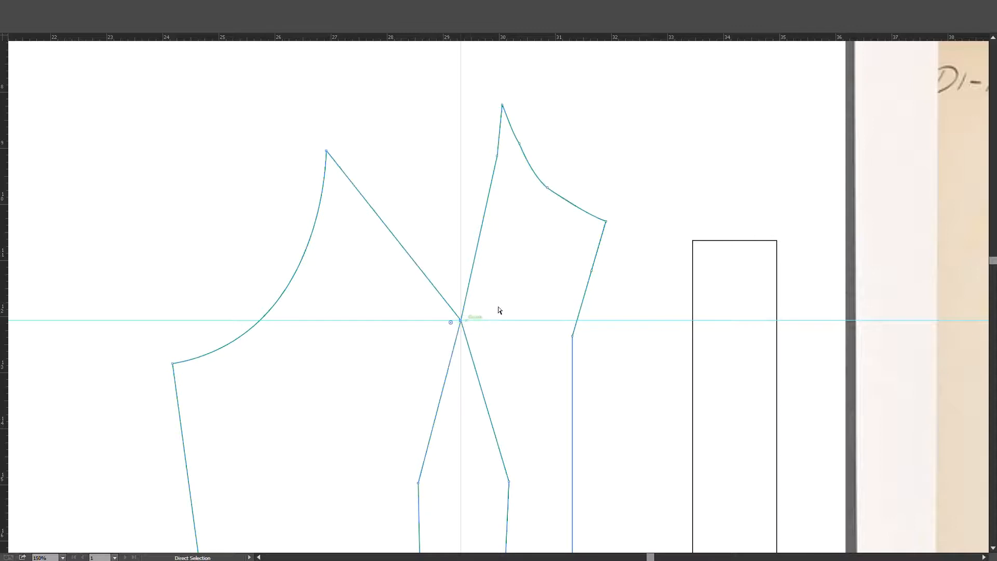
scroll(503, 307, down, 2)
scroll(503, 319, up, 2)
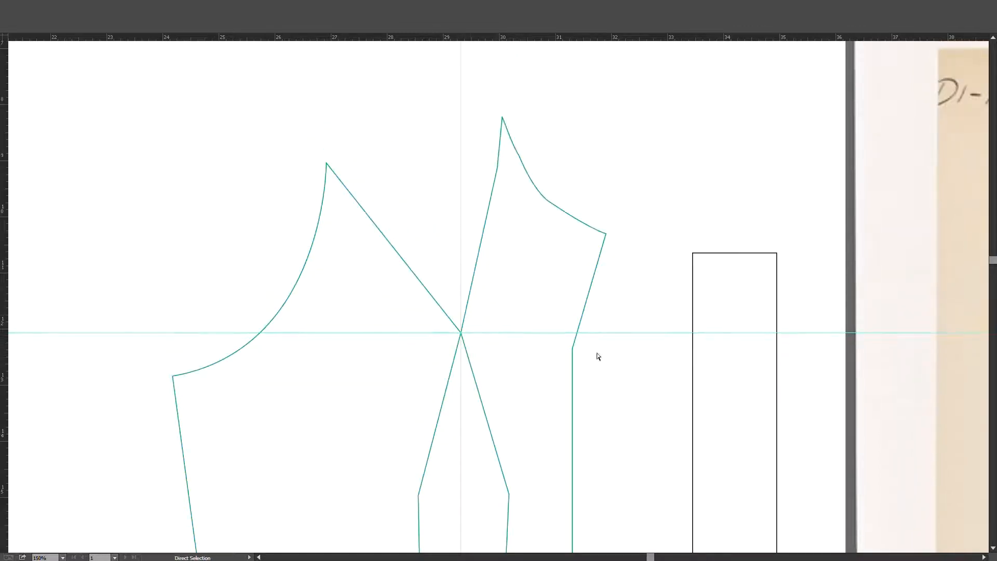
Shift the side panel's apex point about 0.1 in outward and convert both panels' apex points to smooth curves.
click(572, 349)
click(494, 340)
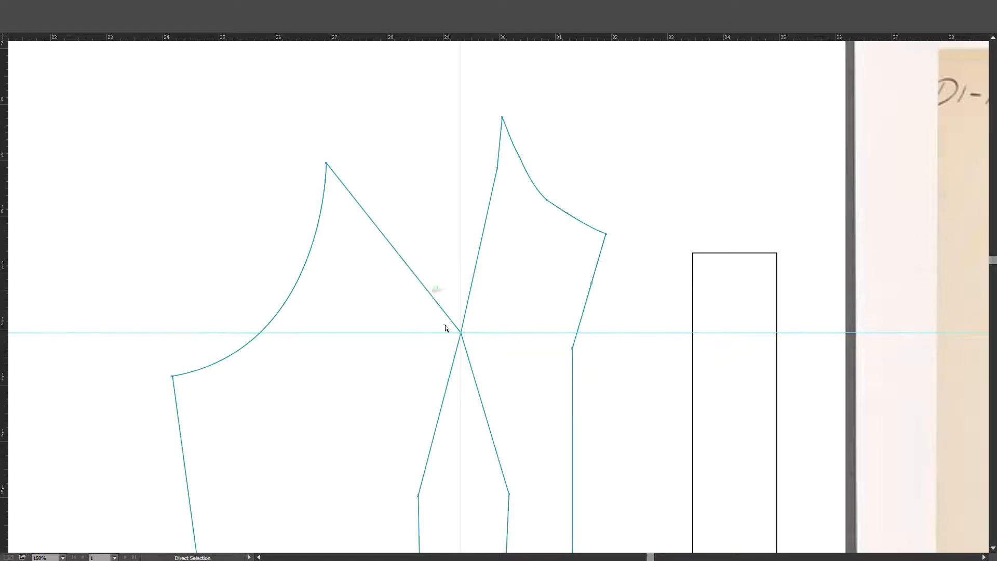
drag(462, 337, 454, 334)
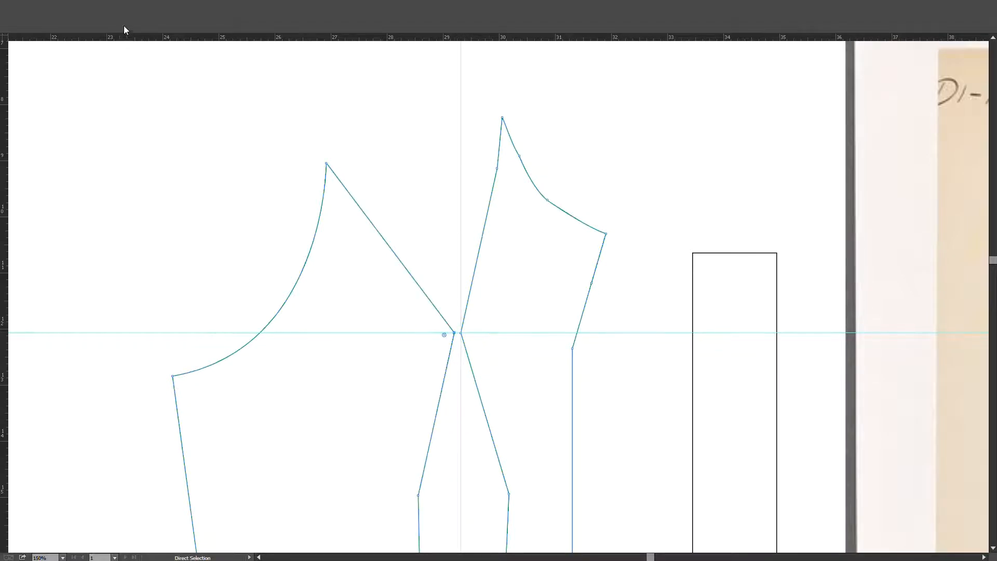
click(95, 24)
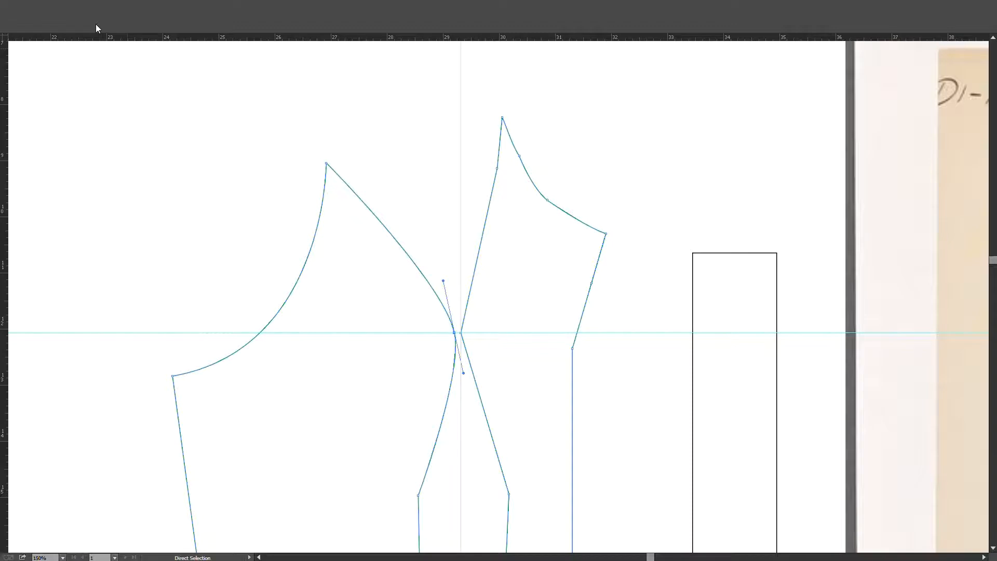
click(461, 335)
click(95, 23)
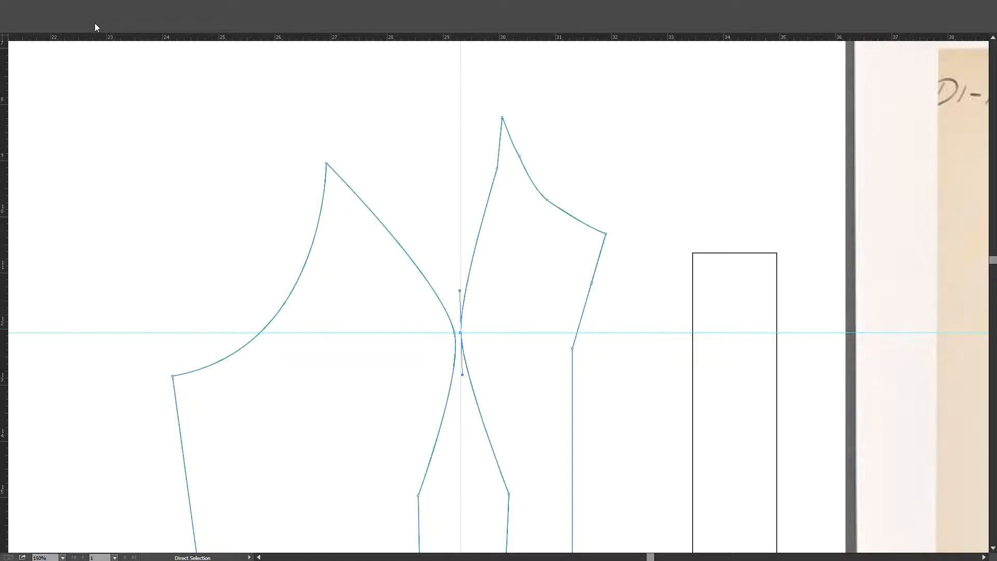
Move the side panel's smoothed apex point back onto the intersection of the guides and deselect it.
scroll(400, 257, down, 3)
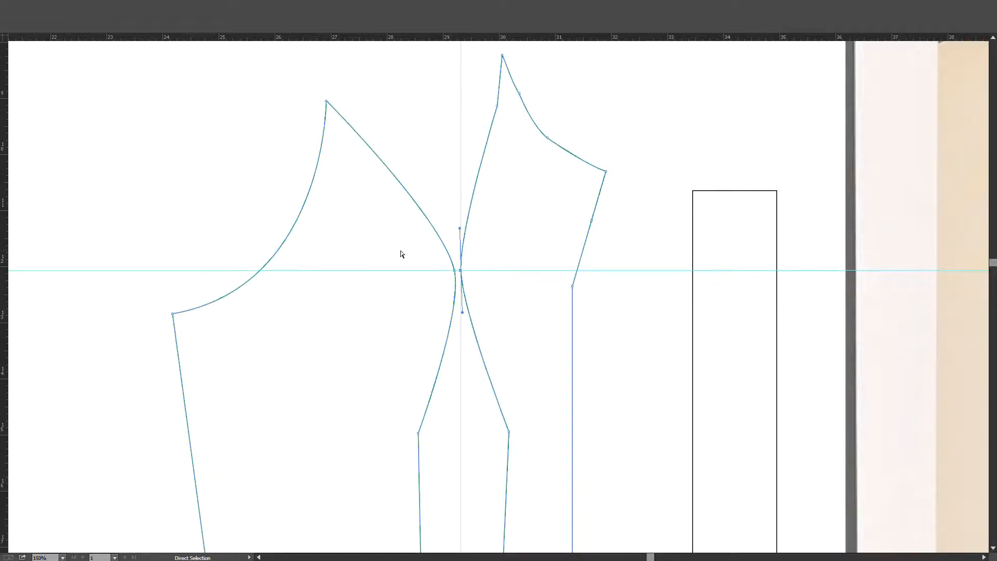
scroll(401, 254, up, 1)
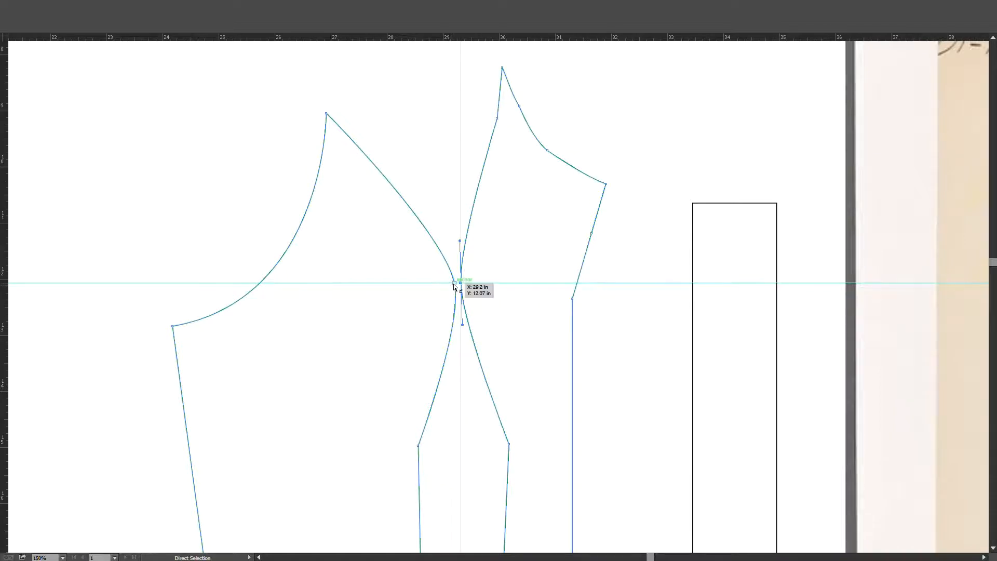
drag(454, 283, 461, 284)
click(528, 311)
scroll(533, 317, down, 4)
scroll(534, 320, up, 4)
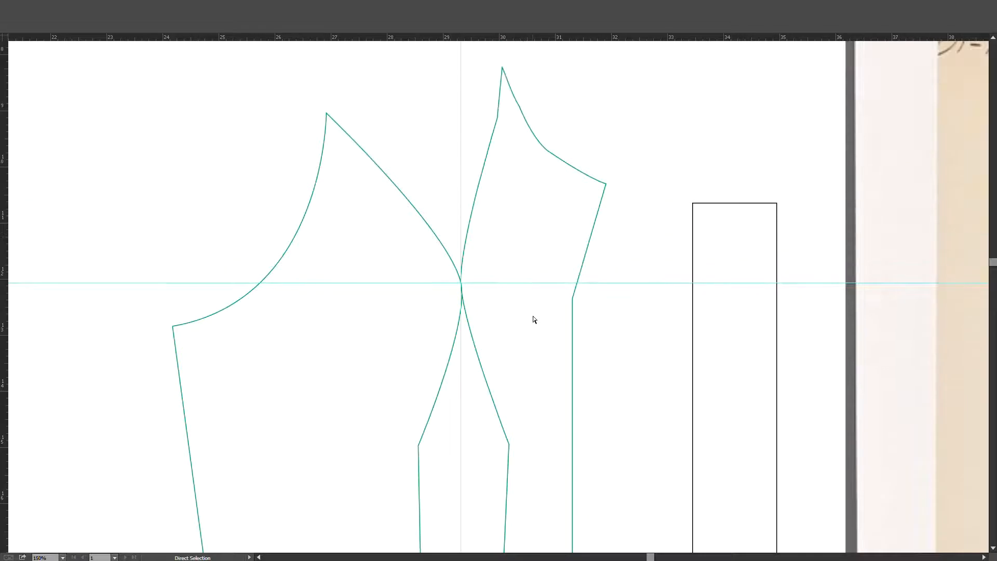
scroll(534, 319, down, 1)
scroll(533, 319, up, 1)
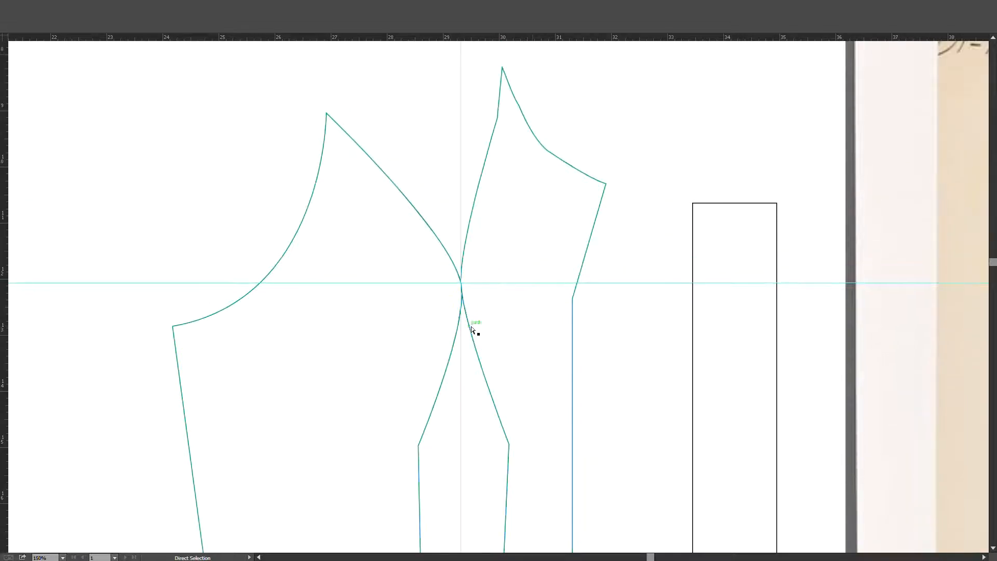
Tilt the lower direction handle of the side panel's apex point closer to vertical to reduce the overlap below the bust line.
scroll(456, 314, up, 2)
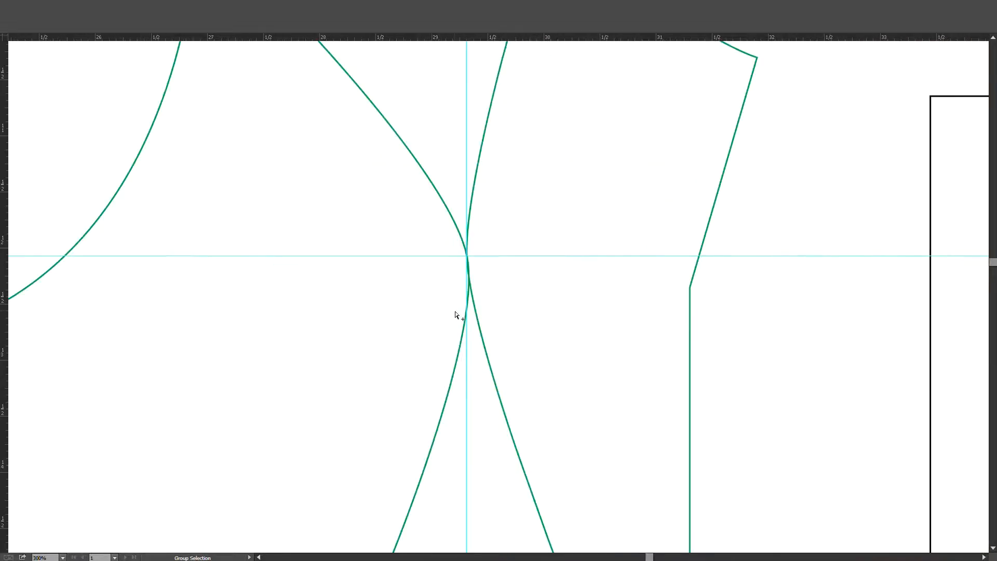
click(469, 299)
drag(467, 332, 486, 335)
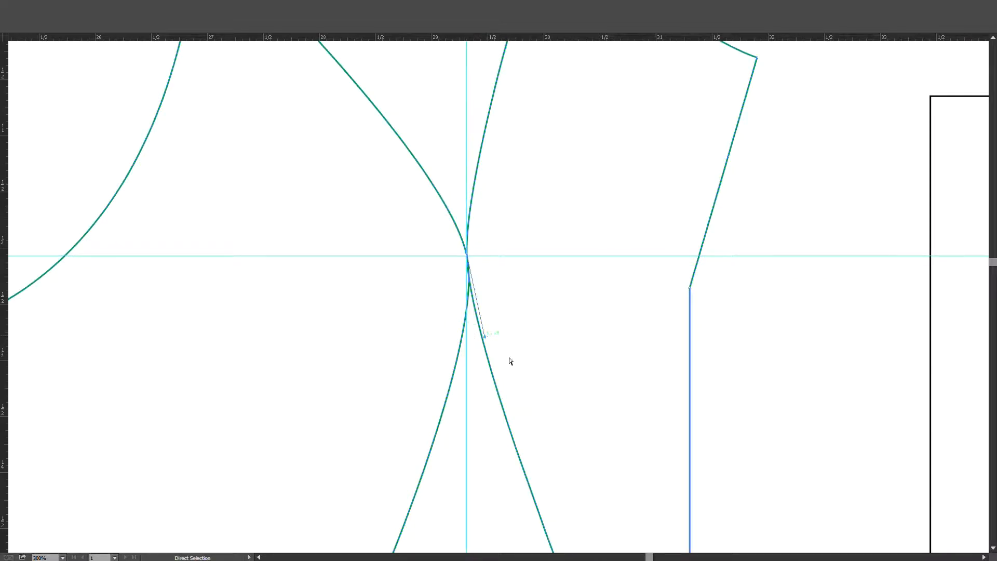
drag(487, 339, 477, 340)
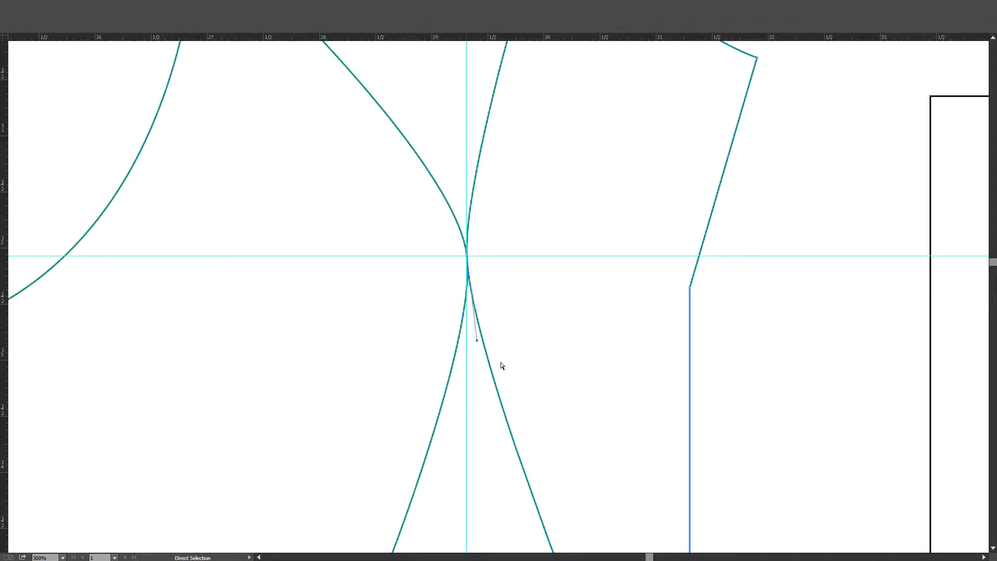
Convert the front and side panels' waist dart corner points below the apex to smooth curves.
scroll(539, 308, down, 2)
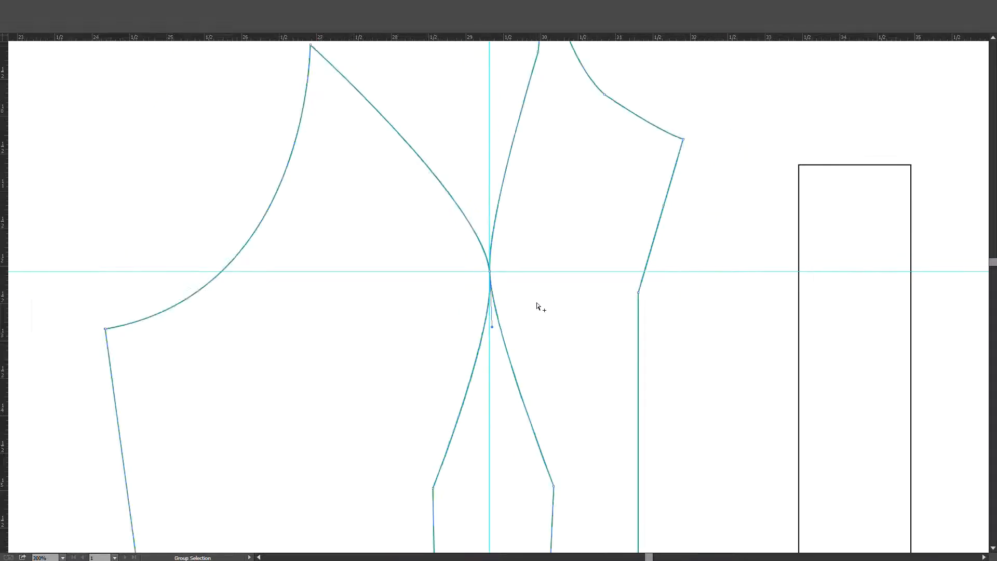
scroll(539, 309, down, 1)
scroll(539, 309, up, 1)
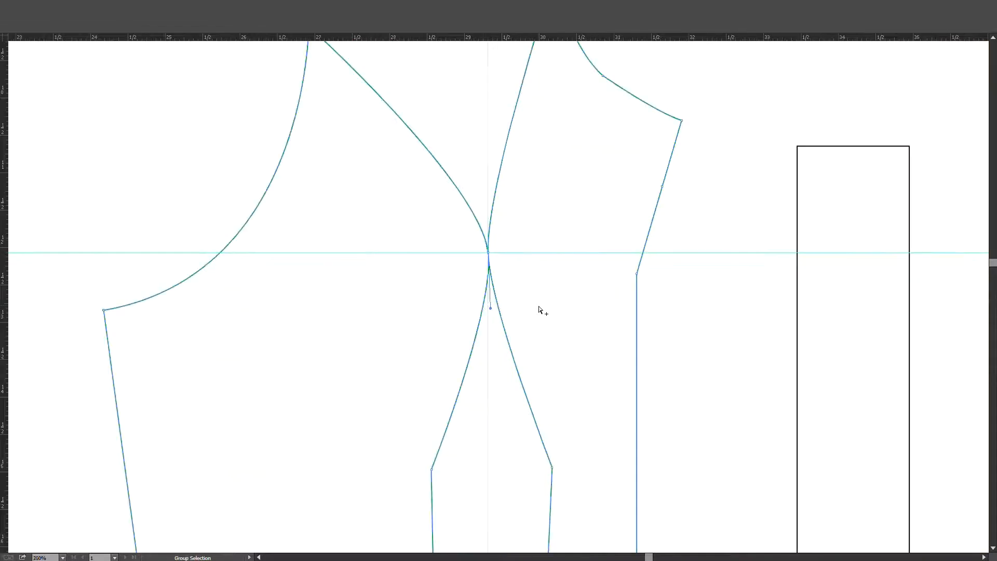
scroll(539, 310, down, 2)
scroll(539, 310, up, 3)
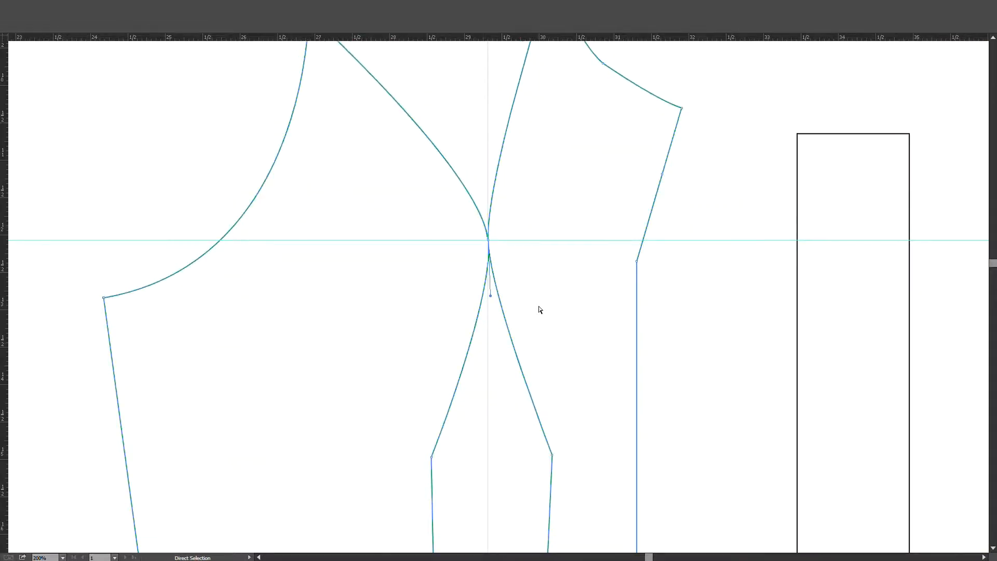
scroll(566, 447, down, 2)
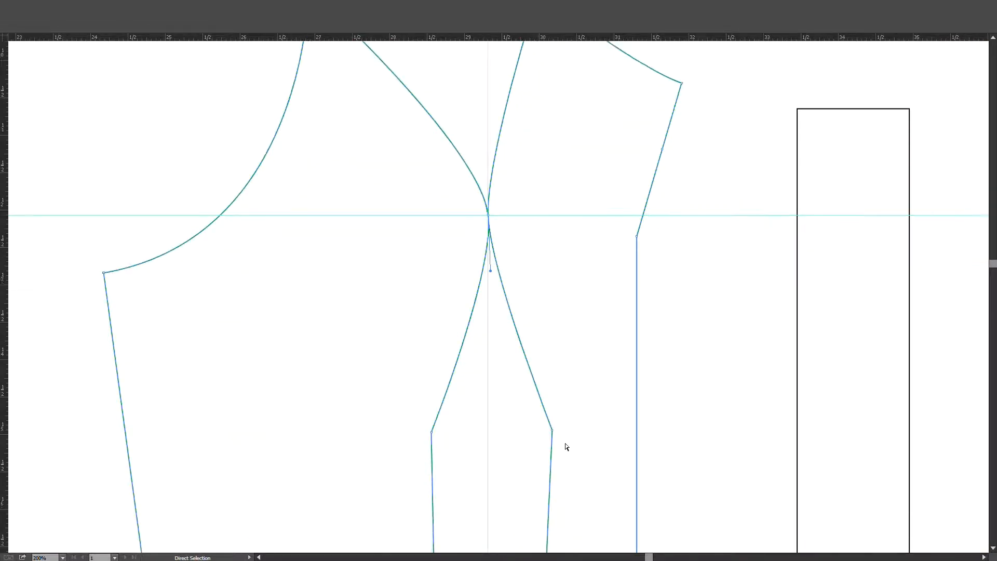
click(551, 430)
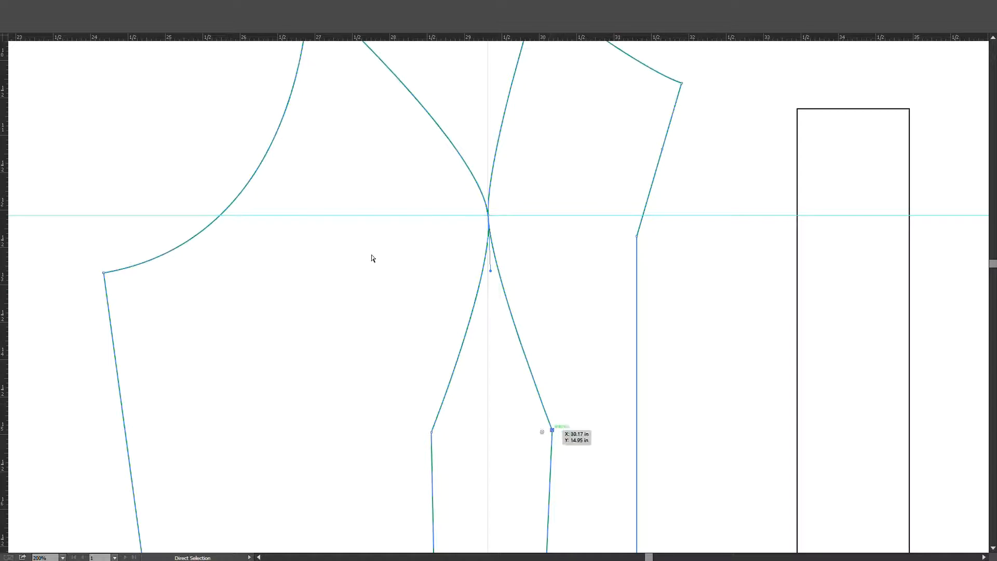
click(94, 20)
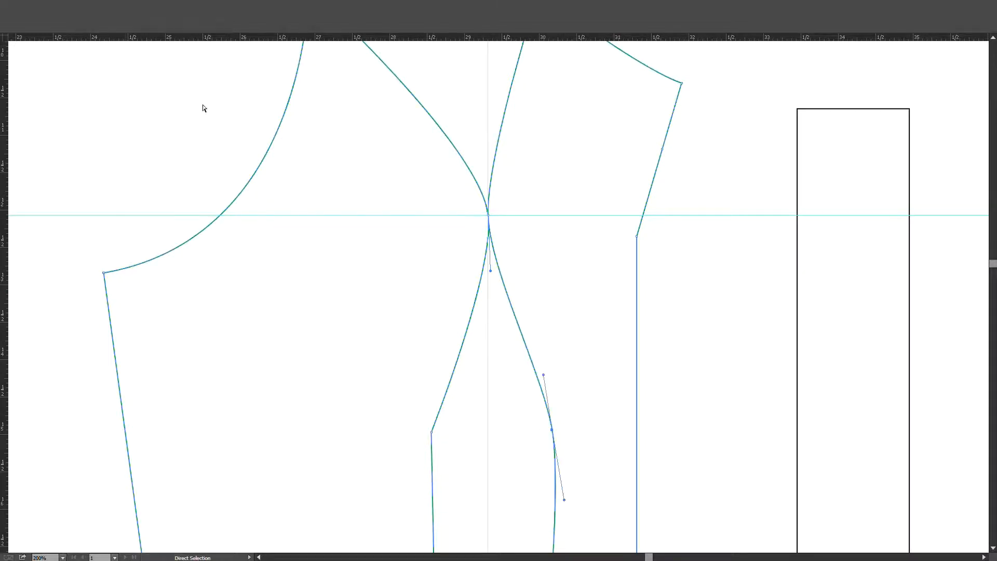
scroll(205, 109, down, 3)
click(432, 358)
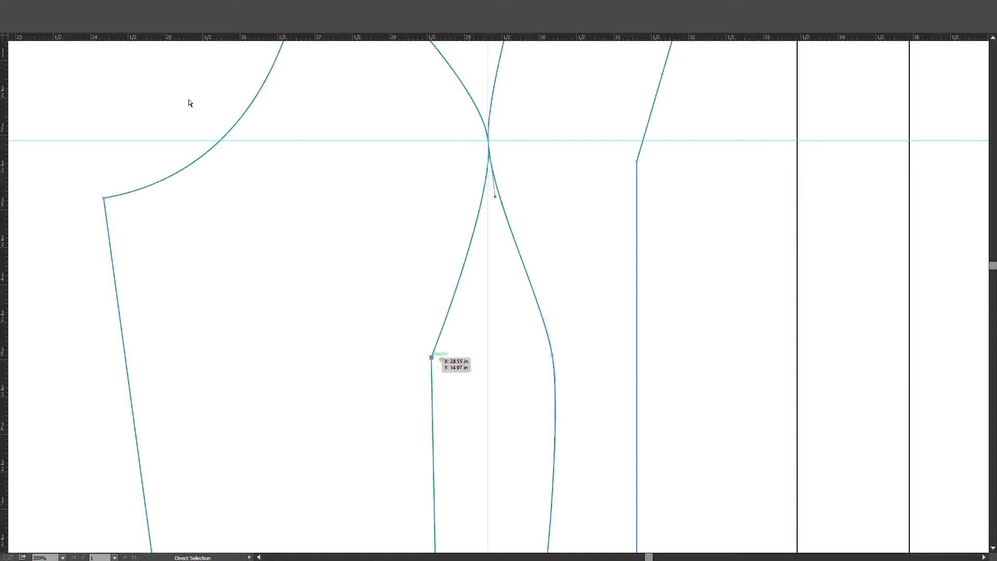
click(93, 27)
click(387, 274)
Convert the corner point just below the front panel's upper peak to a smooth curve.
scroll(388, 273, down, 1)
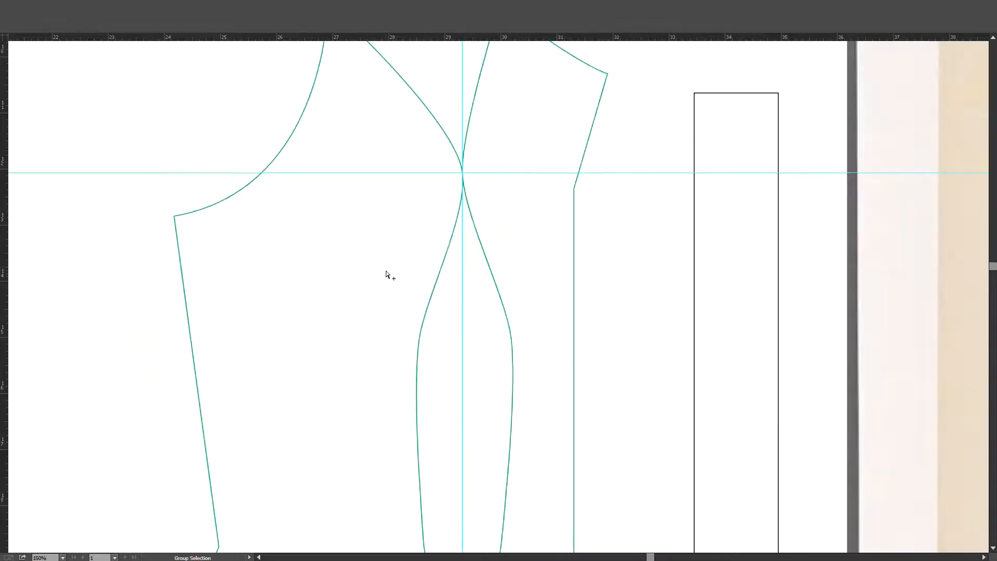
scroll(382, 265, up, 4)
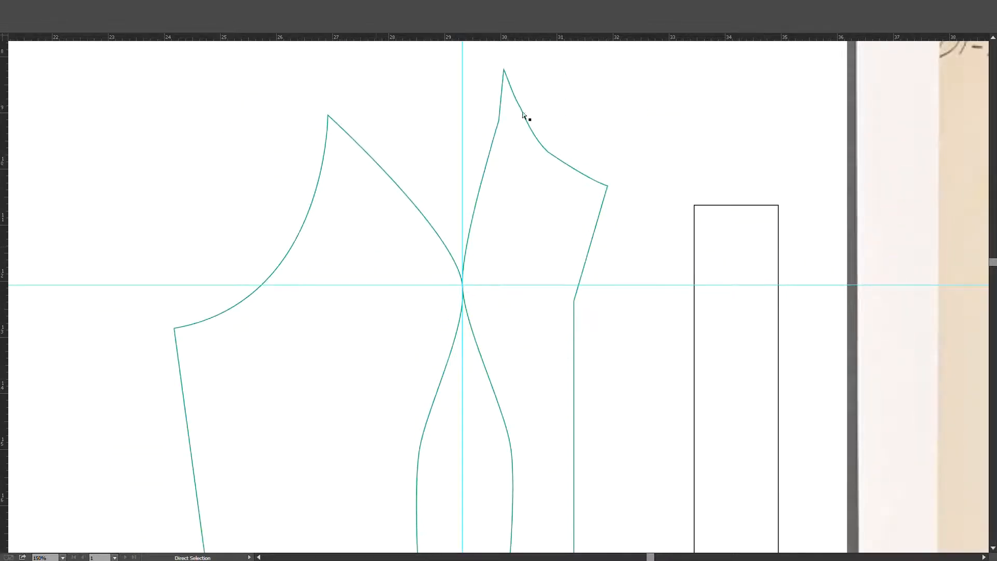
click(499, 120)
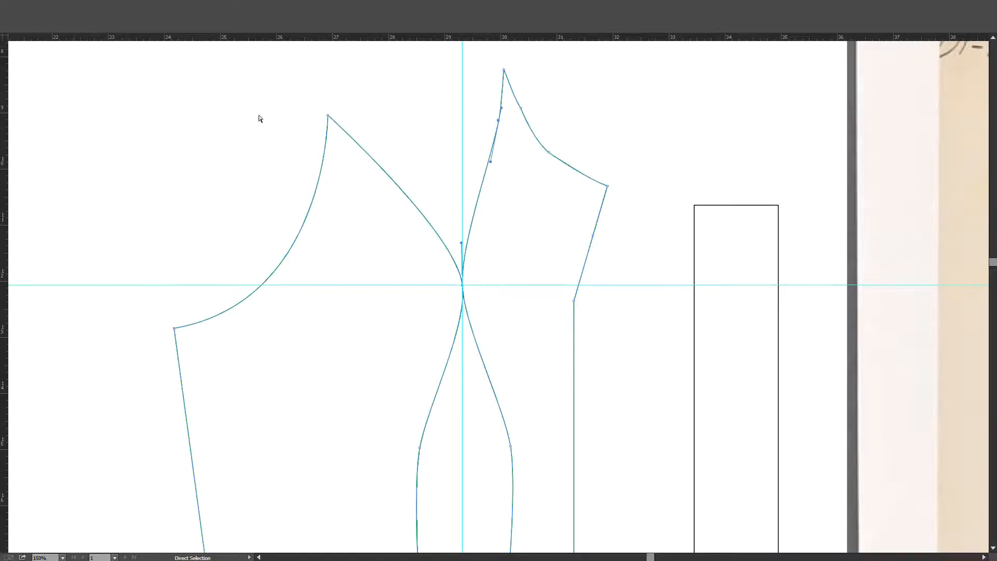
click(366, 130)
Draw a smooth neckline curve with the Pen tool beside the old one, from the front panel's peak to the centre front.
scroll(530, 223, up, 1)
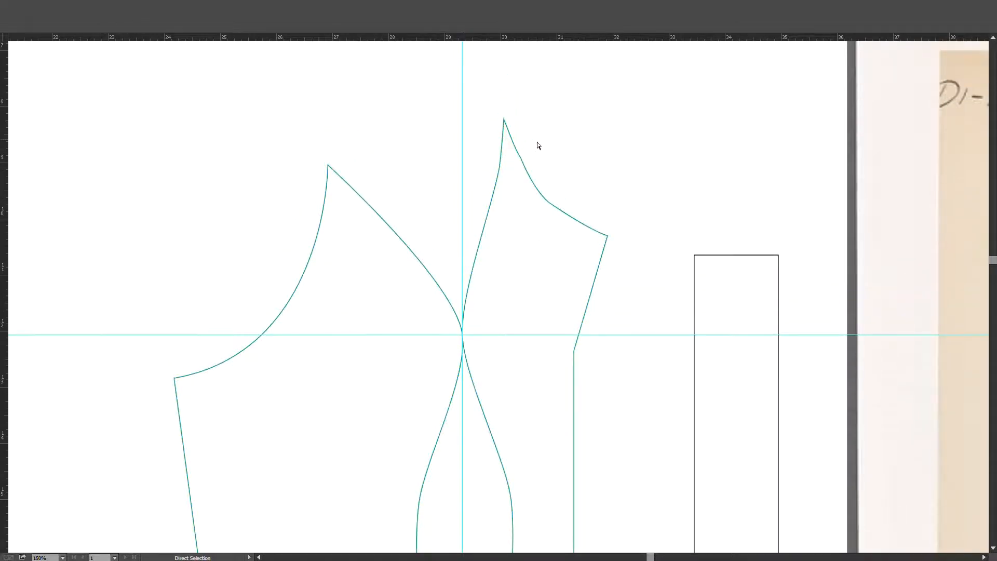
drag(590, 157, 511, 163)
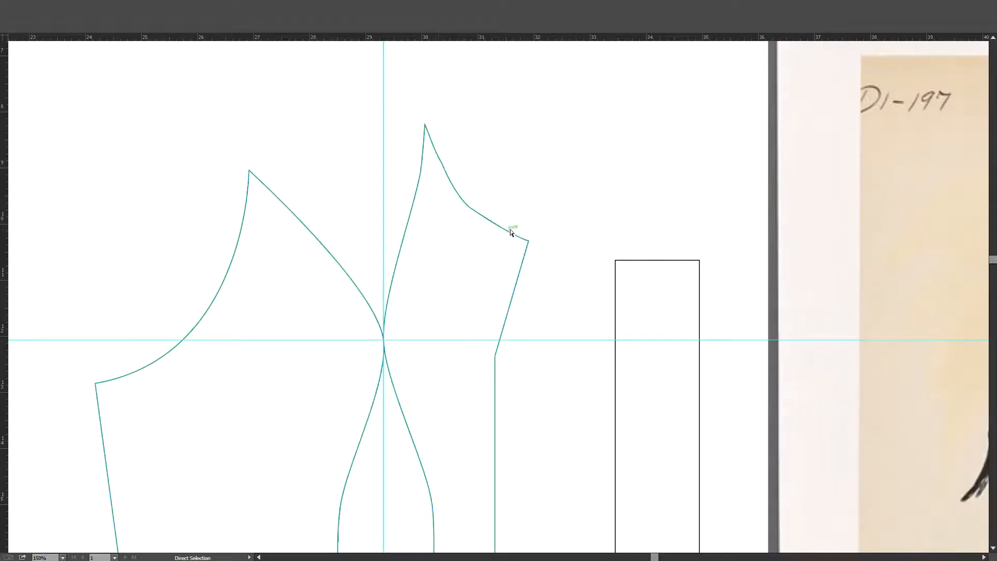
scroll(472, 187, up, 1)
key(p)
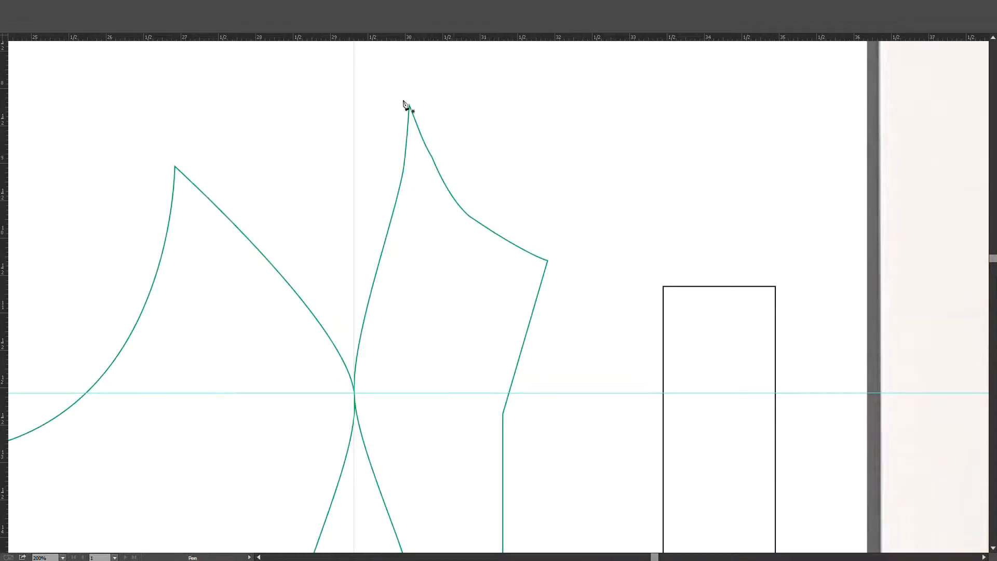
drag(417, 105, 429, 127)
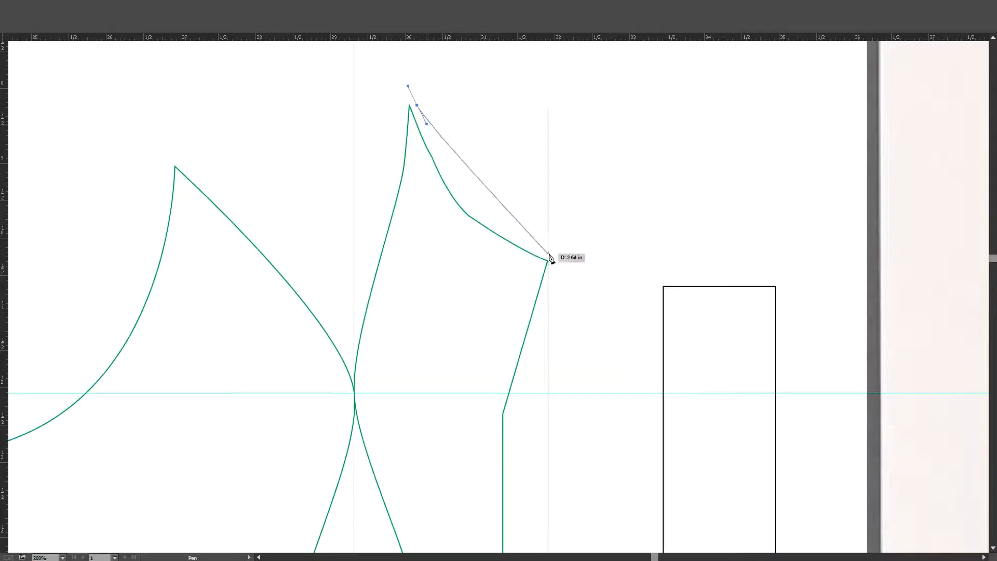
drag(548, 255, 650, 290)
ctrl+click(579, 250)
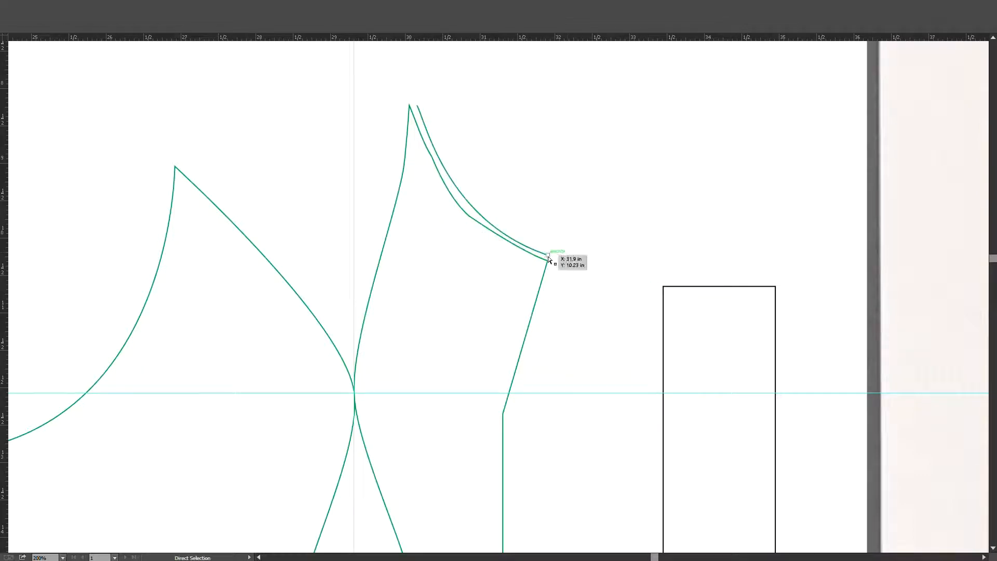
Snap the new neckline curve's two ends onto the front panel's centre-front corner and peak.
ctrl+click(549, 257)
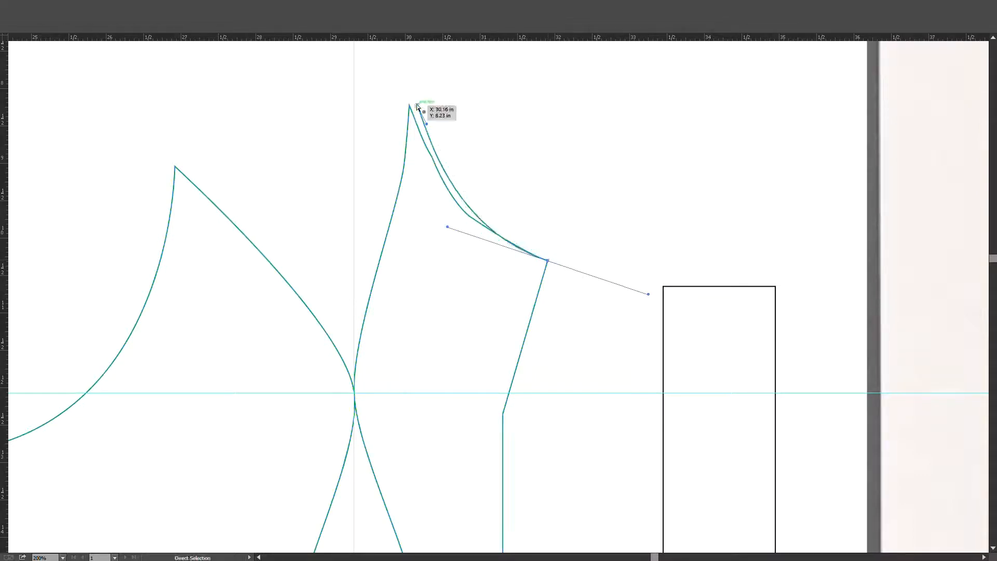
drag(417, 106, 409, 105)
click(486, 138)
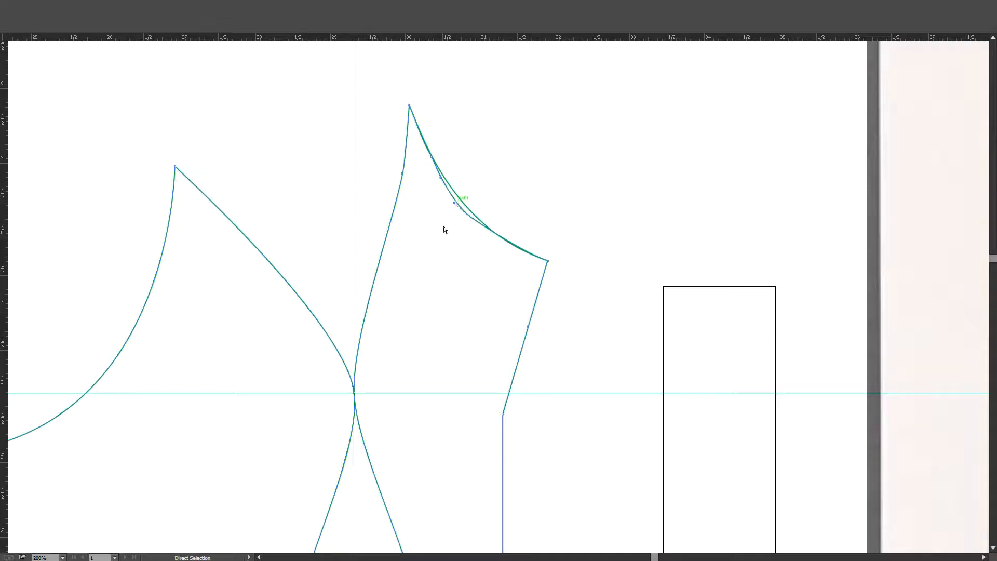
Delete the old neckline's middle anchor point with its adjoining segments.
key(ctrl+a)
click(469, 217)
key(Delete)
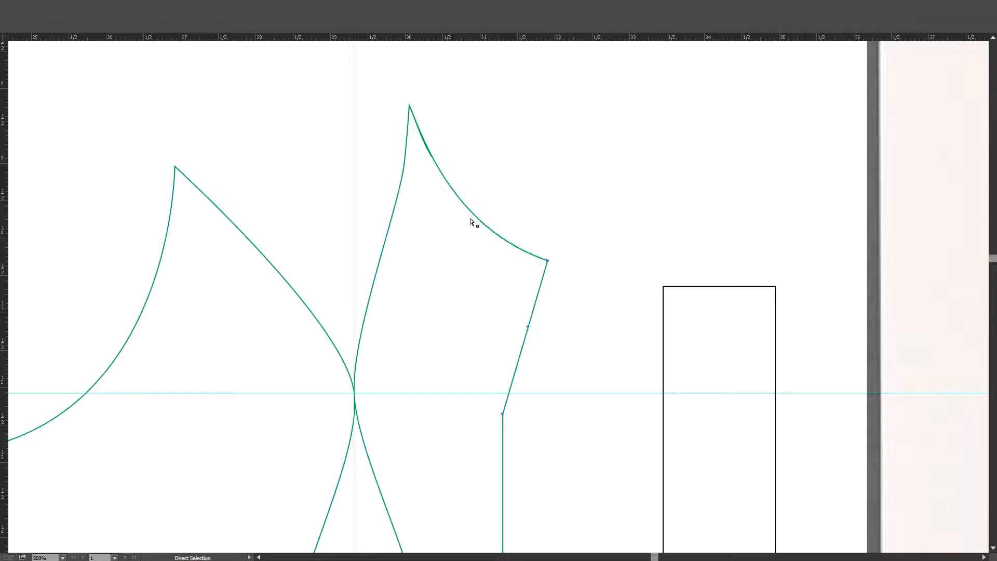
Nudge the new neckline curve about 0.3 in up and to the right, clear of the old neckline's remaining piece.
click(427, 151)
key(v)
click(503, 152)
click(467, 209)
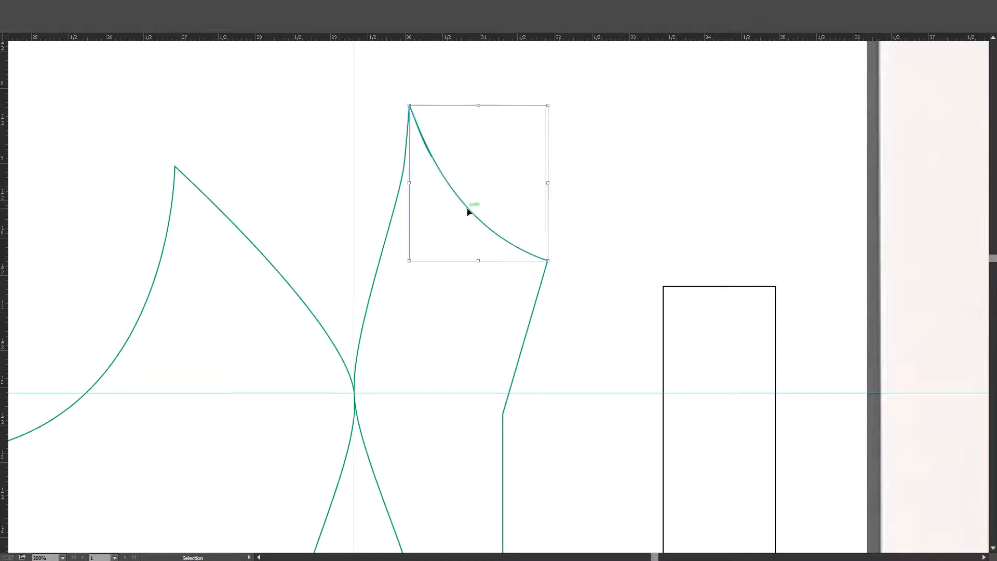
key(shift+Up)
key(shift+Up)
key(shift+Right)
key(shift+Right)
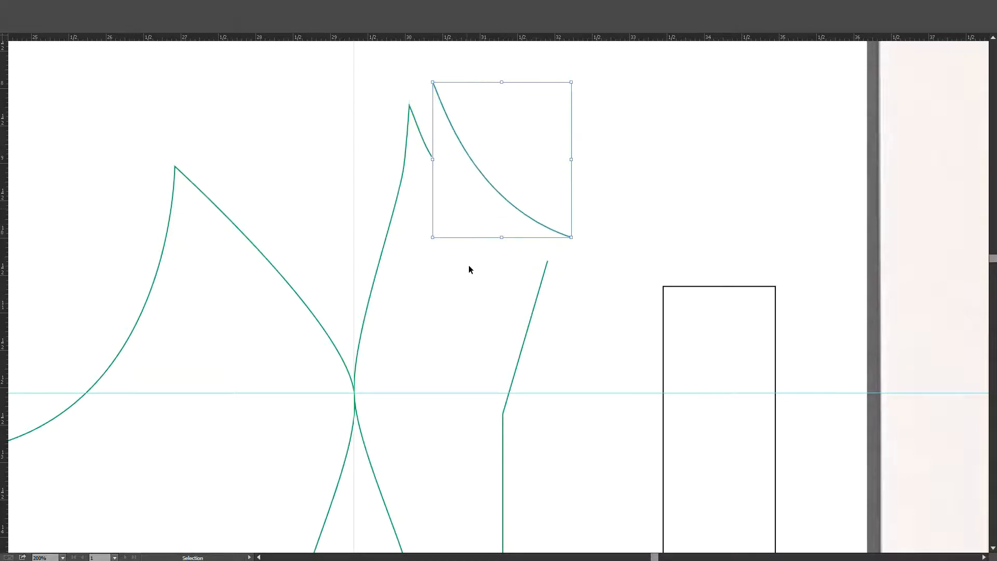
Remove the old neckline's leftover stub at the peak and return the new curve to the front panel's open ends.
click(478, 267)
key(minus)
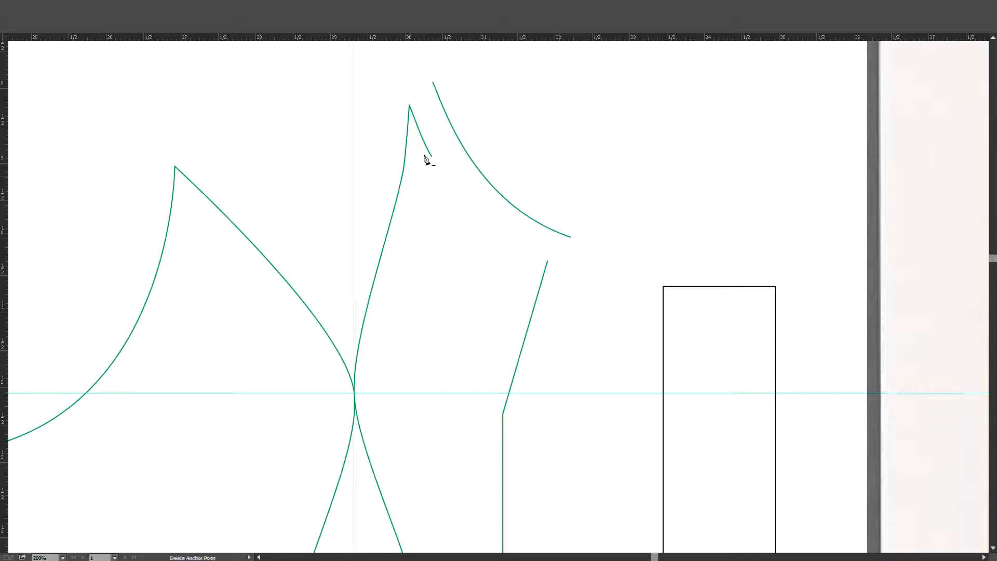
click(428, 158)
key(v)
click(430, 152)
drag(463, 142, 437, 167)
click(450, 117)
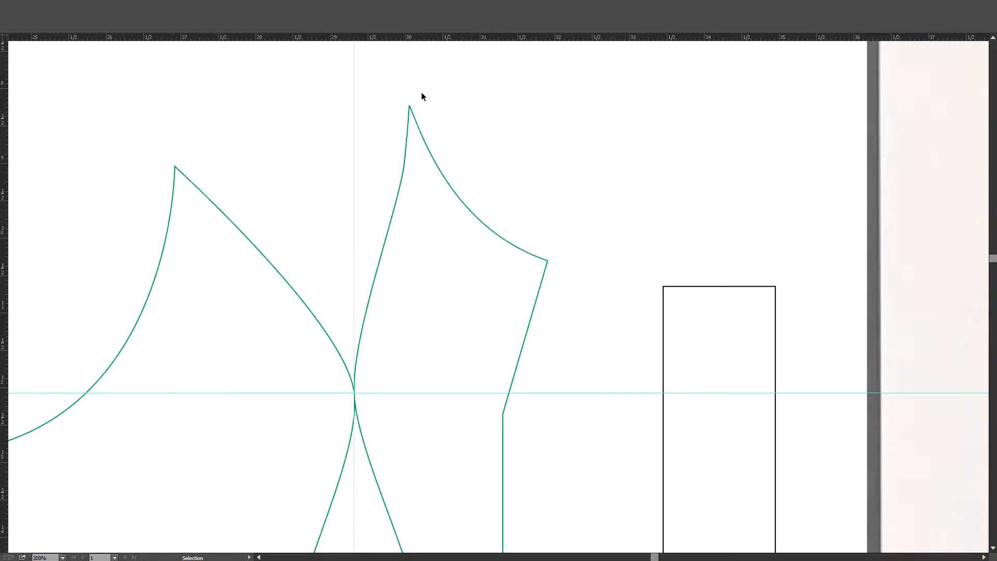
Join the new neckline curve to the front panel's seam at the overlapping end points on the peak.
key(a)
drag(402, 91, 424, 115)
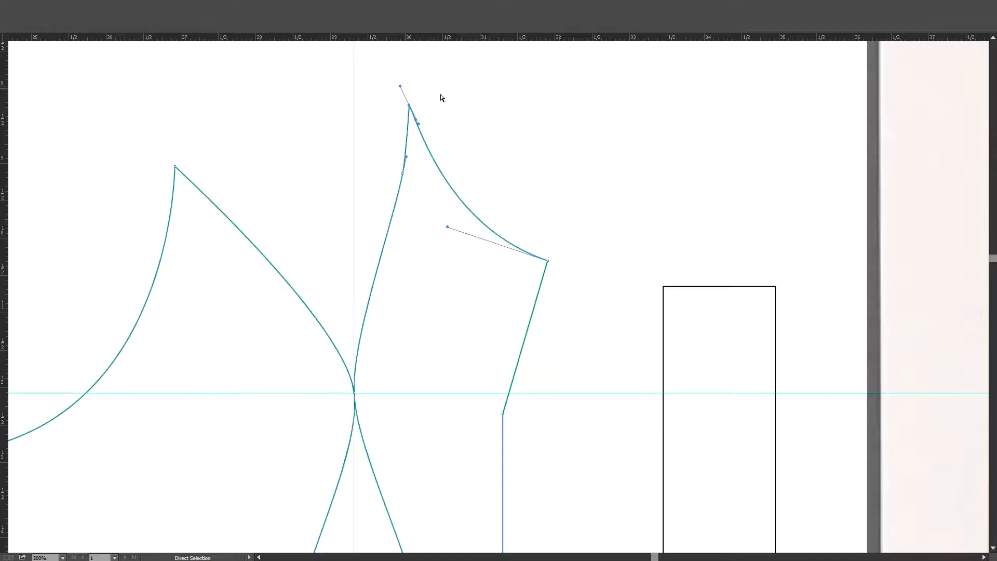
scroll(399, 83, up, 5)
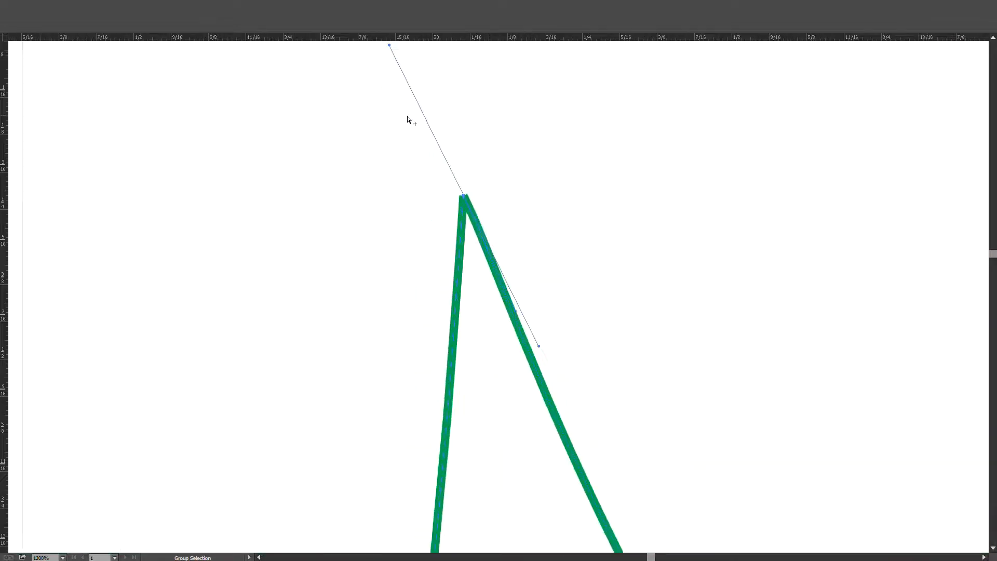
click(495, 170)
click(469, 207)
drag(465, 198, 497, 219)
click(484, 190)
Join the new neckline curve to the centre-front edge at their overlapping end points.
scroll(586, 232, down, 4)
drag(721, 376, 523, 228)
scroll(631, 405, up, 4)
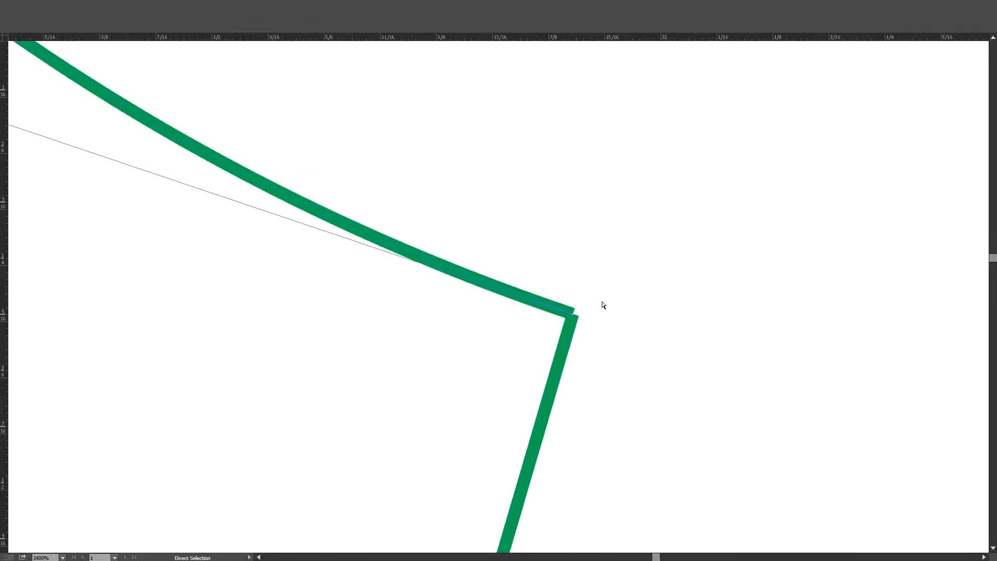
click(557, 333)
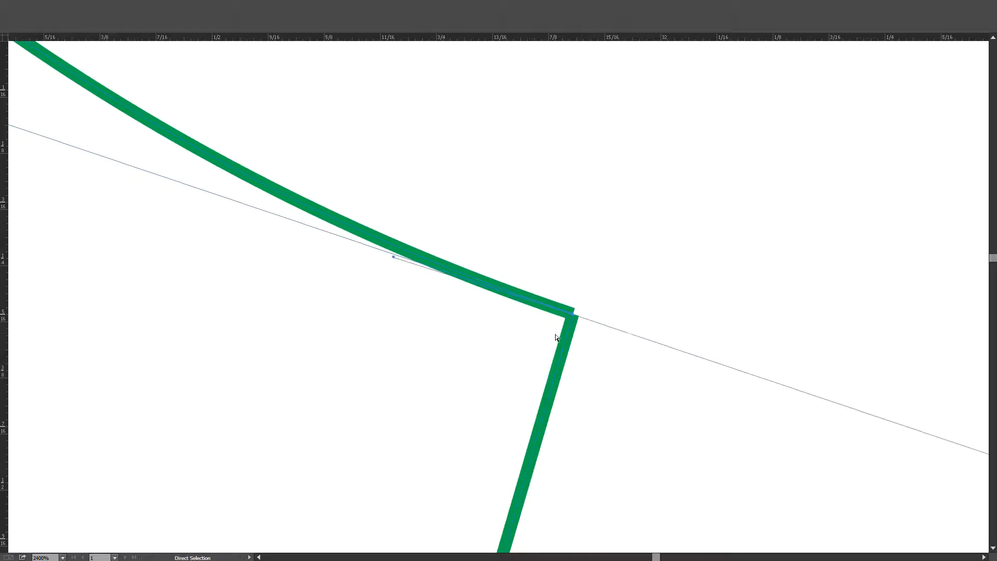
click(205, 25)
click(299, 257)
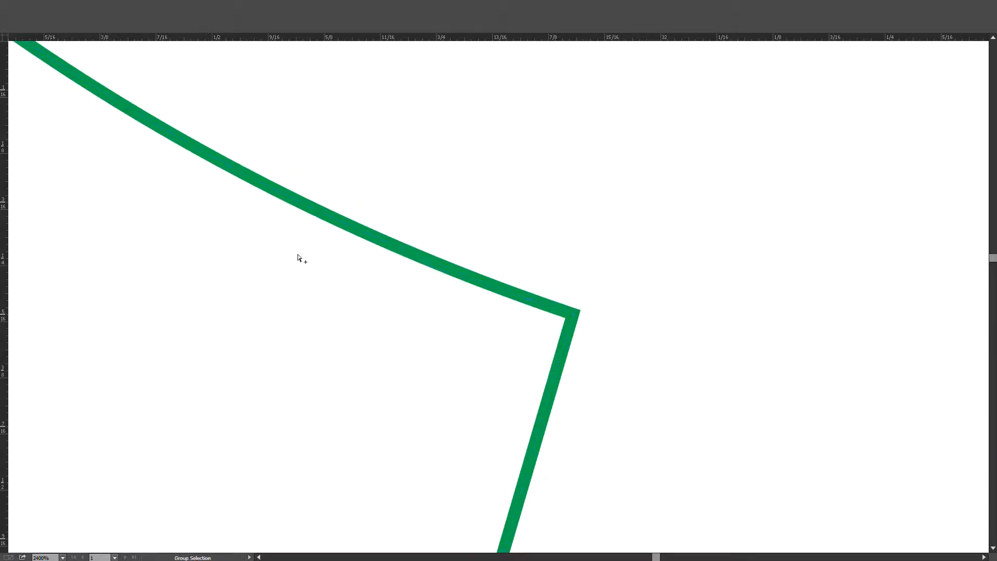
Select the front panel's centre-front corner point just below the bust line.
scroll(296, 258, down, 4)
scroll(290, 265, down, 4)
drag(240, 302, 414, 263)
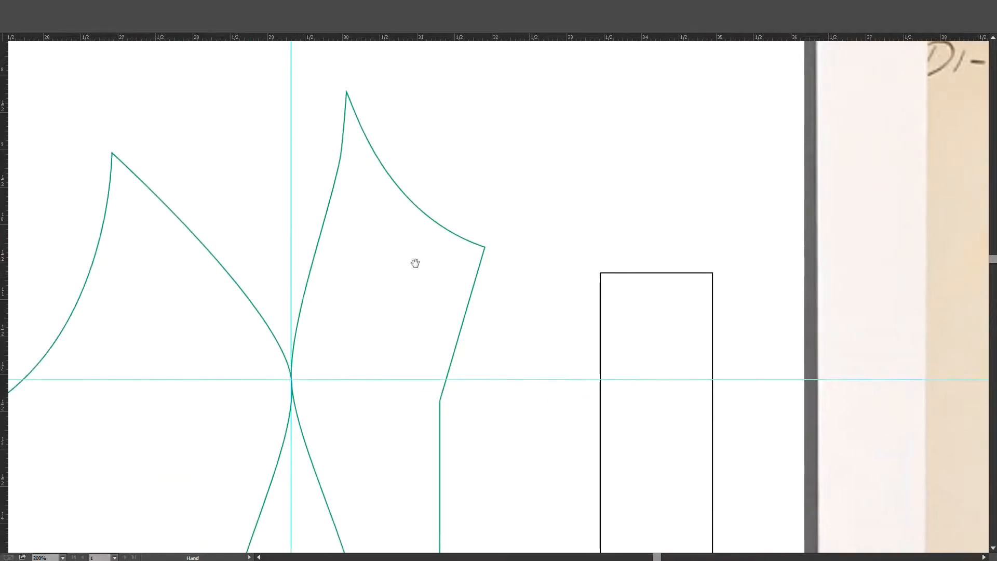
click(439, 402)
scroll(425, 218, down, 4)
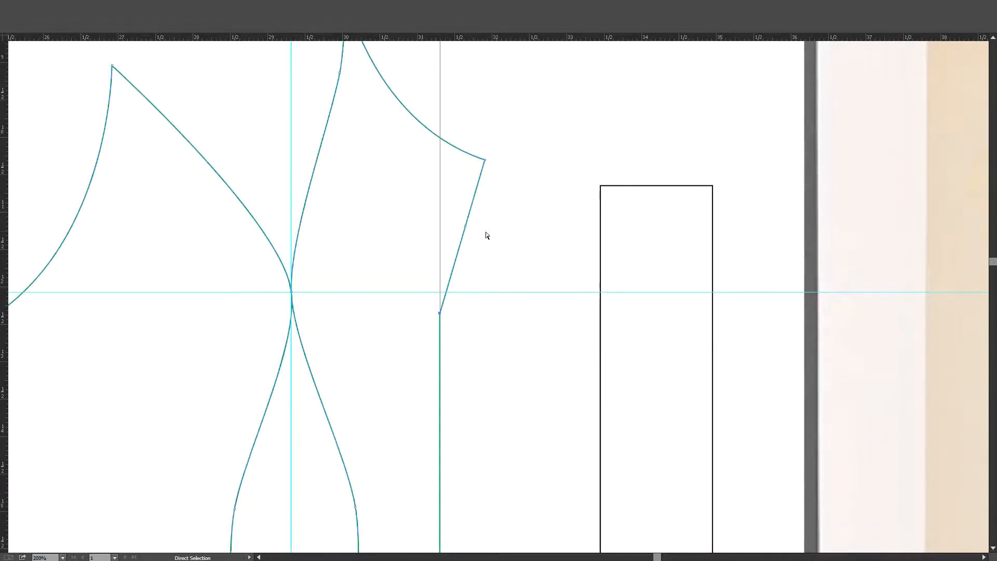
scroll(486, 236, down, 2)
click(488, 278)
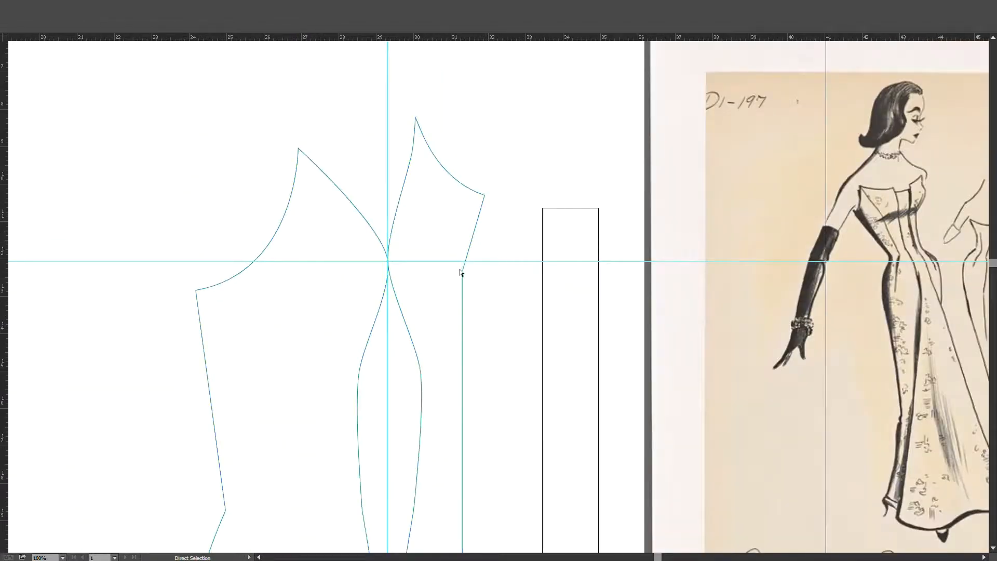
scroll(460, 273, up, 8)
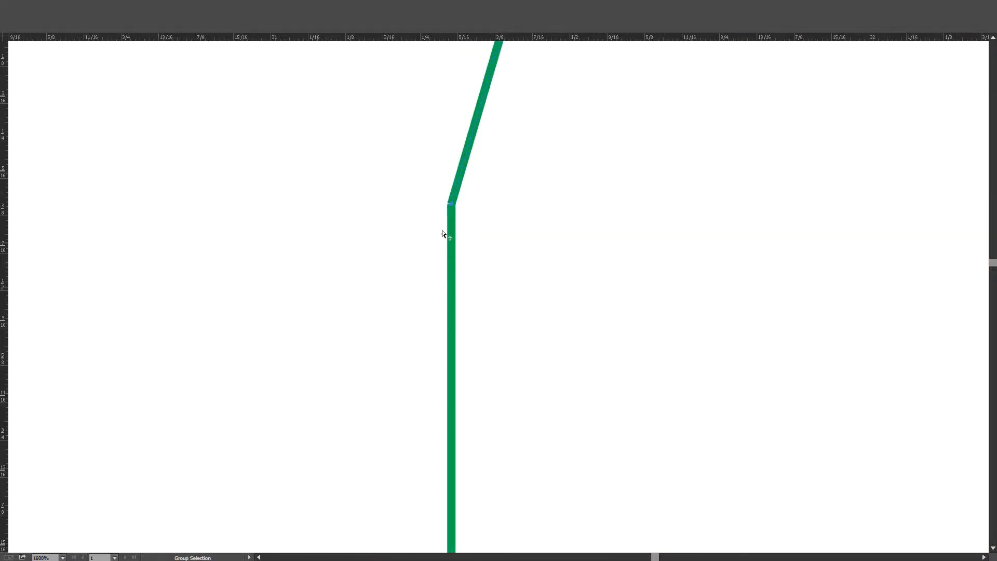
scroll(449, 226, up, 3)
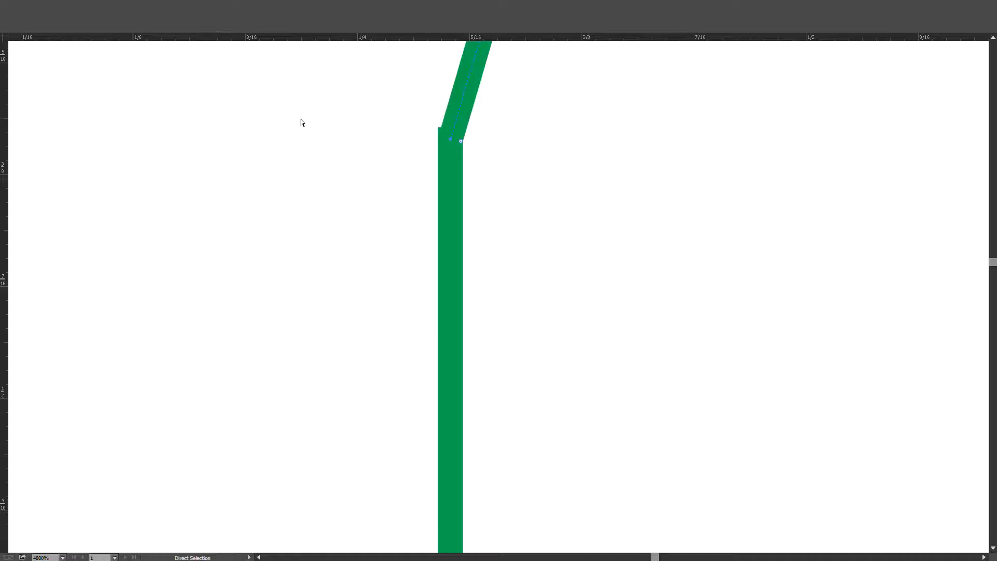
key(ctrl+z)
mouse_move(451, 141)
mouse_down()
mouse_move(454, 126)
mouse_move(457, 147)
mouse_move(484, 157)
mouse_up()
key(ctrl+z)
Pull the vertical edge's upper endpoint away from the slanted centre-front edge and snap it exactly onto that edge's lower endpoint.
key(a)
key(c)
click(455, 144)
key(v)
key(a)
mouse_move(450, 144)
mouse_down()
mouse_move(457, 162)
mouse_move(449, 155)
mouse_move(432, 178)
mouse_move(447, 160)
mouse_move(432, 166)
mouse_up()
drag(402, 98, 543, 227)
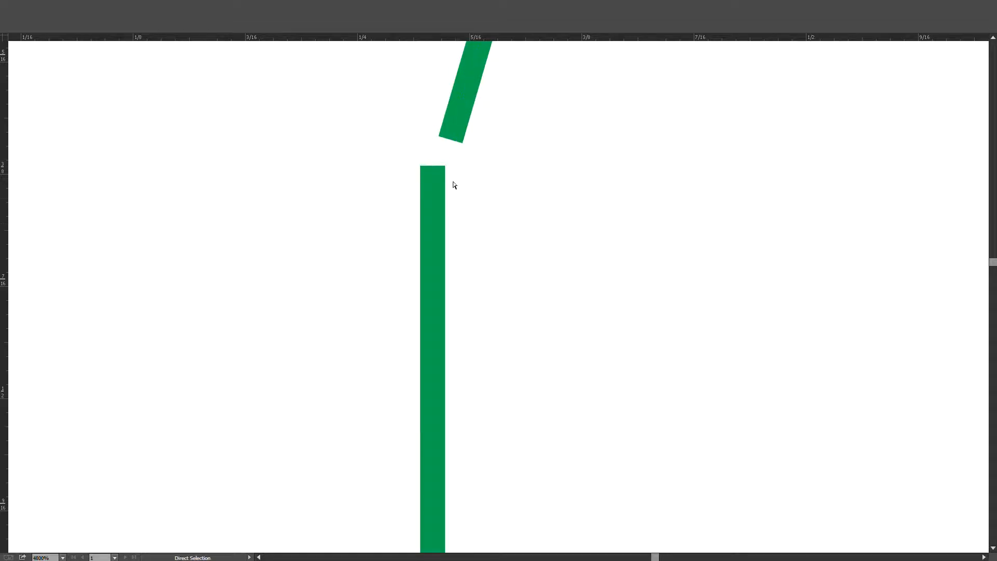
drag(433, 167, 451, 141)
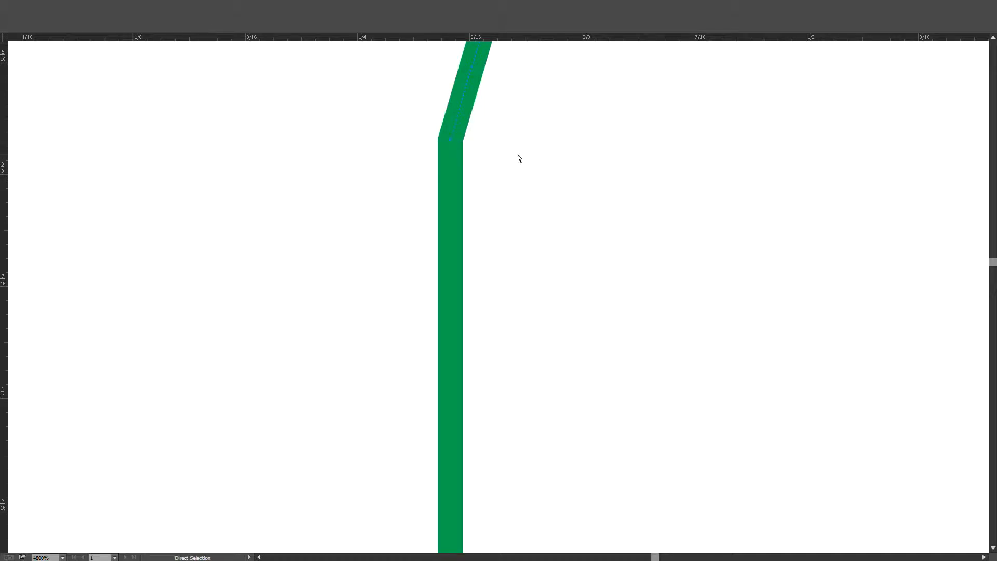
Convert the corner between the slanted and vertical parts of the front piece's centre edge into a smooth point.
scroll(518, 155, down, 2)
drag(475, 136, 475, 135)
scroll(504, 147, down, 1)
scroll(505, 150, down, 4)
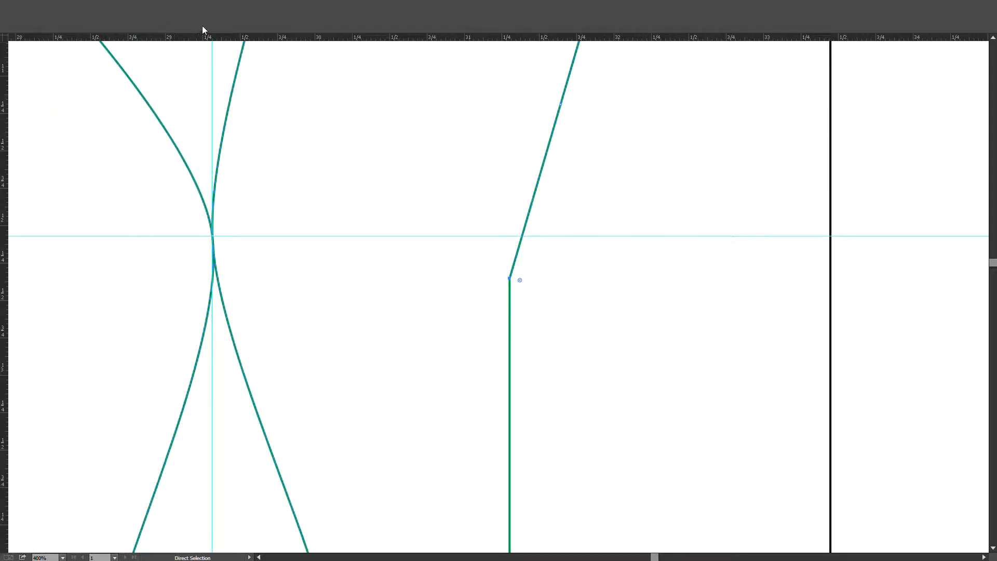
click(98, 23)
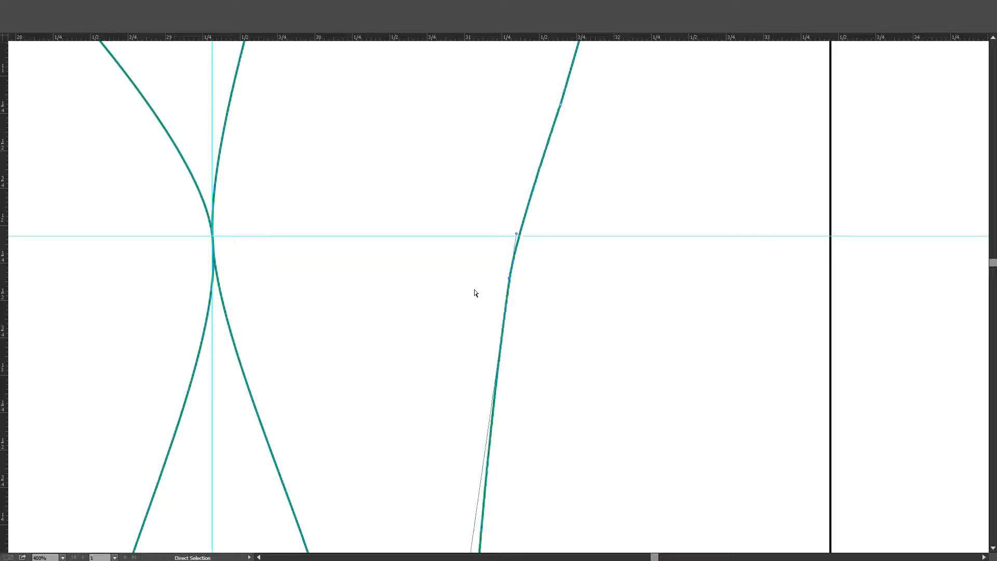
click(613, 313)
Examine the smoothed centre edge of the front piece along its full length against the dress sketch.
scroll(617, 318, down, 3)
mouse_move(650, 368)
mouse_down()
mouse_move(599, 264)
mouse_move(561, 289)
mouse_move(489, 283)
mouse_up()
scroll(600, 276, down, 2)
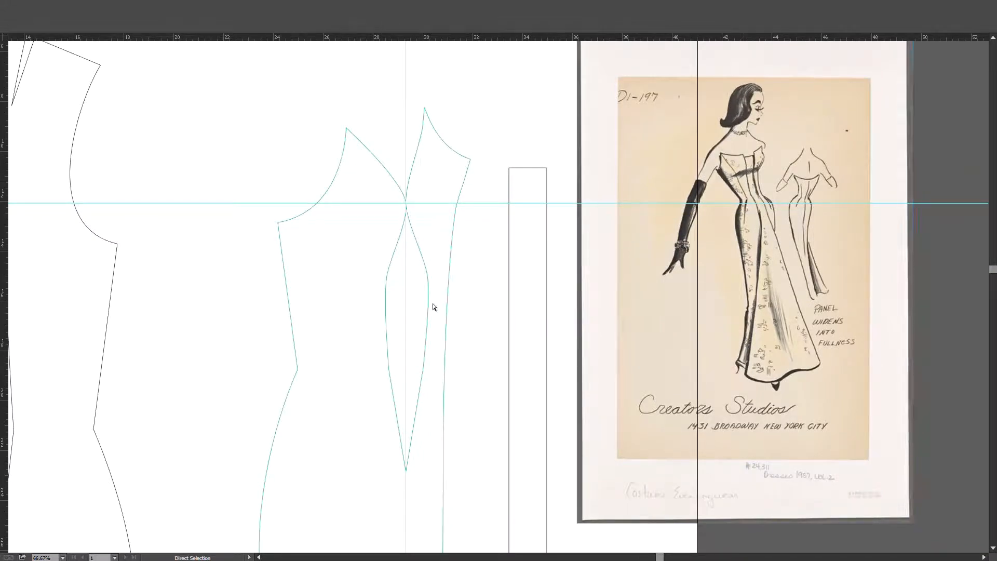
scroll(494, 342, down, 1)
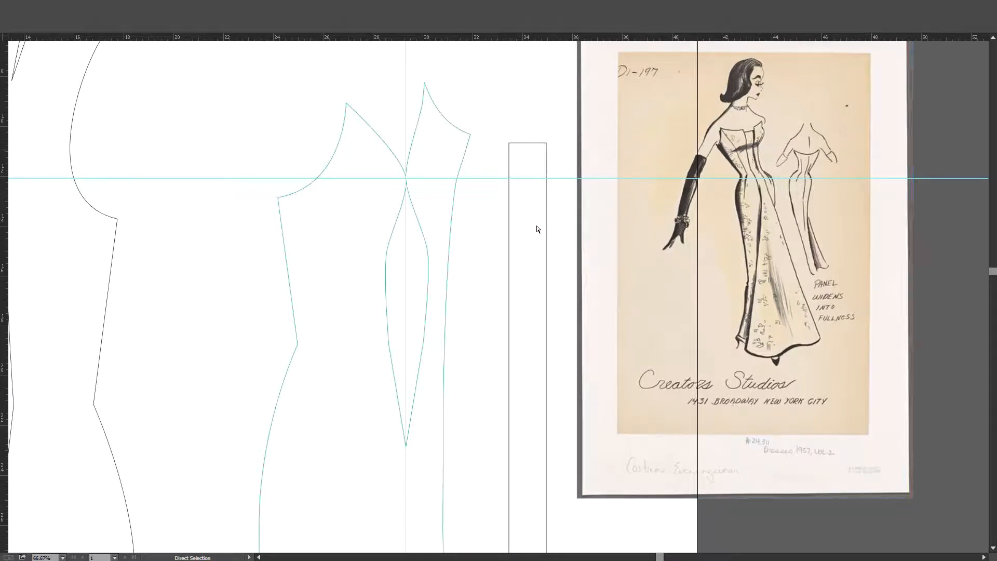
scroll(463, 240, down, 2)
scroll(457, 270, down, 2)
scroll(467, 252, down, 3)
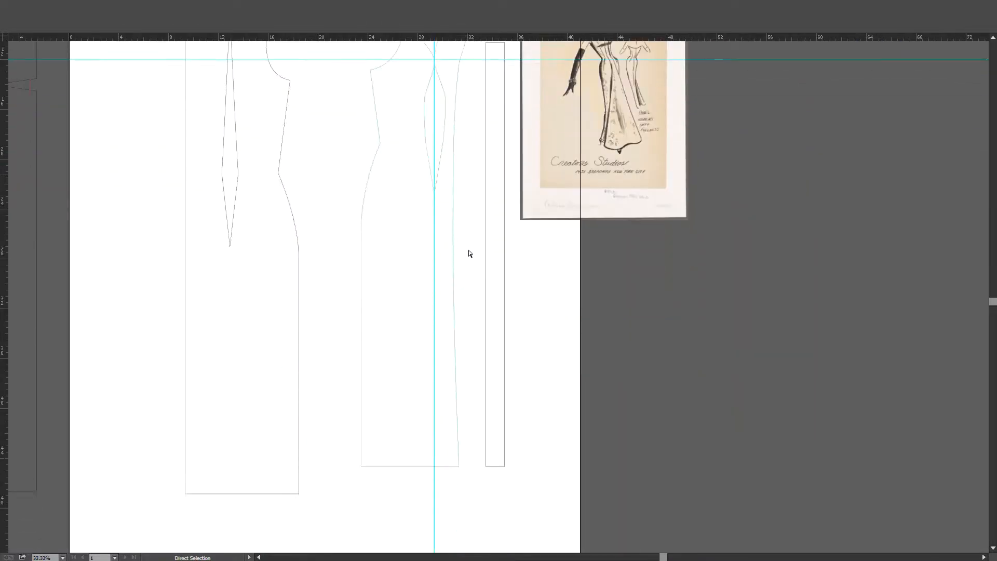
scroll(468, 247, up, 1)
scroll(467, 247, down, 1)
scroll(466, 247, up, 1)
scroll(468, 248, down, 1)
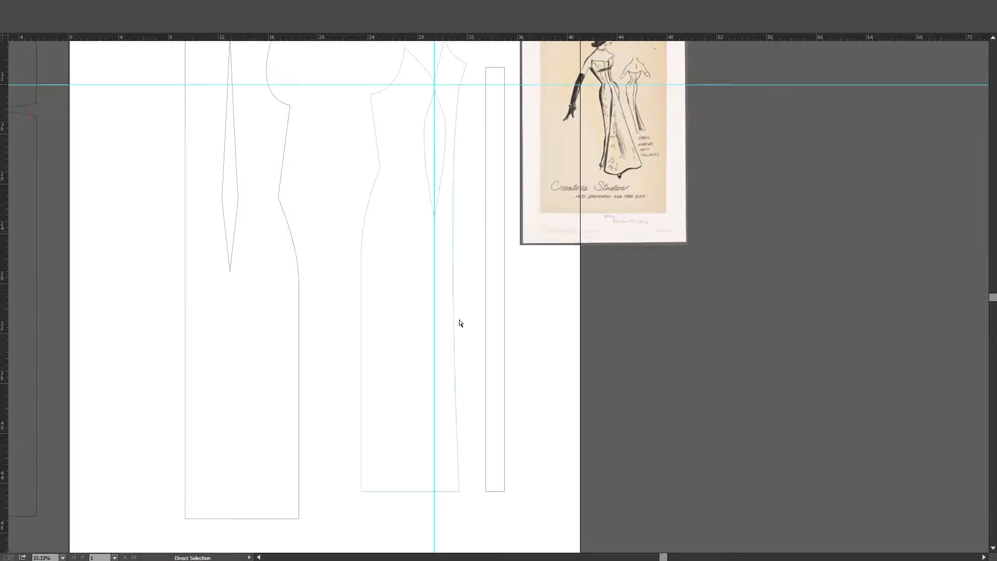
Reshape the front piece's centre edge by moving the smoothed point's lower handle until the skirt line runs nearly straight to the hem.
click(457, 323)
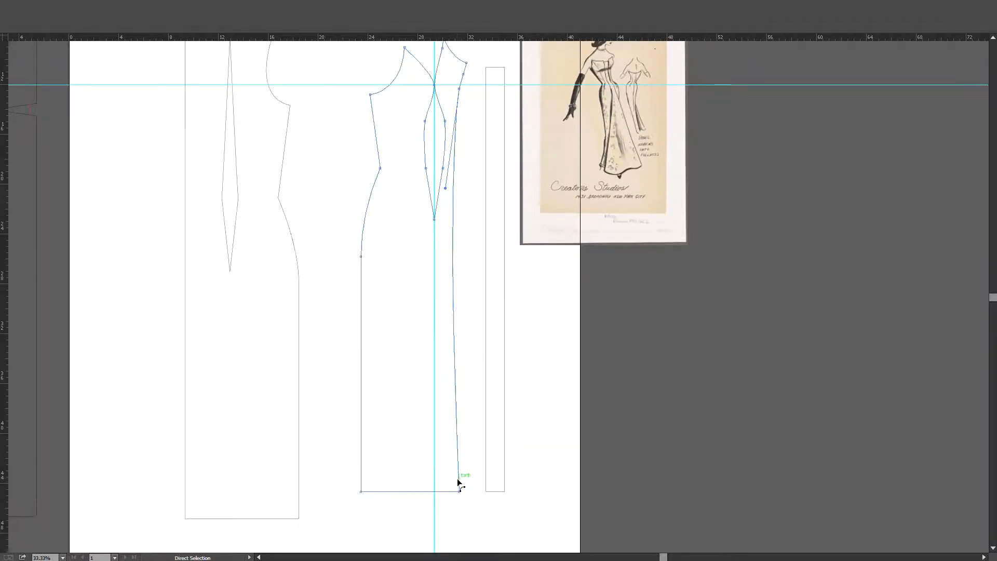
scroll(447, 189, down, 1)
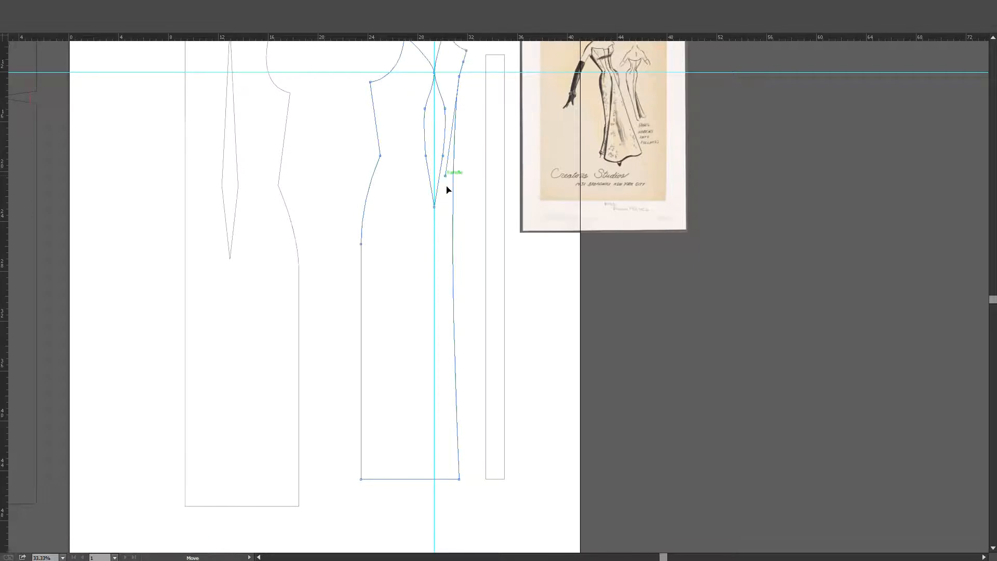
click(451, 174)
click(456, 155)
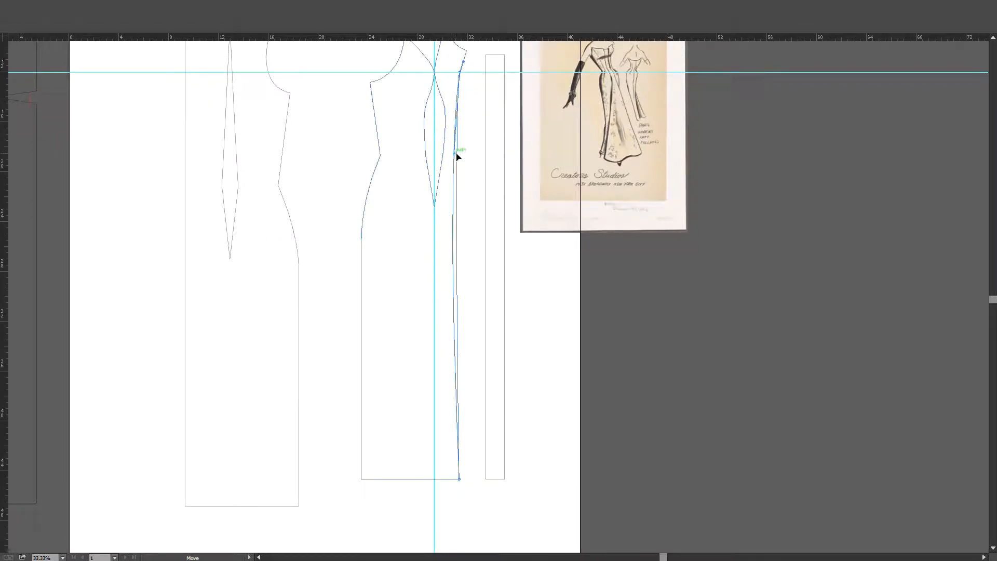
click(473, 144)
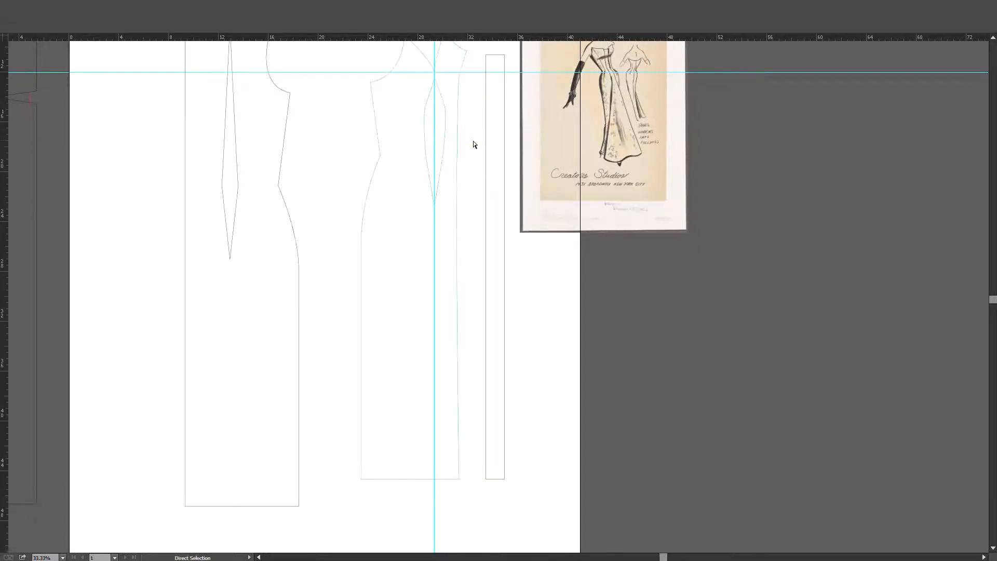
scroll(474, 145, up, 2)
click(460, 247)
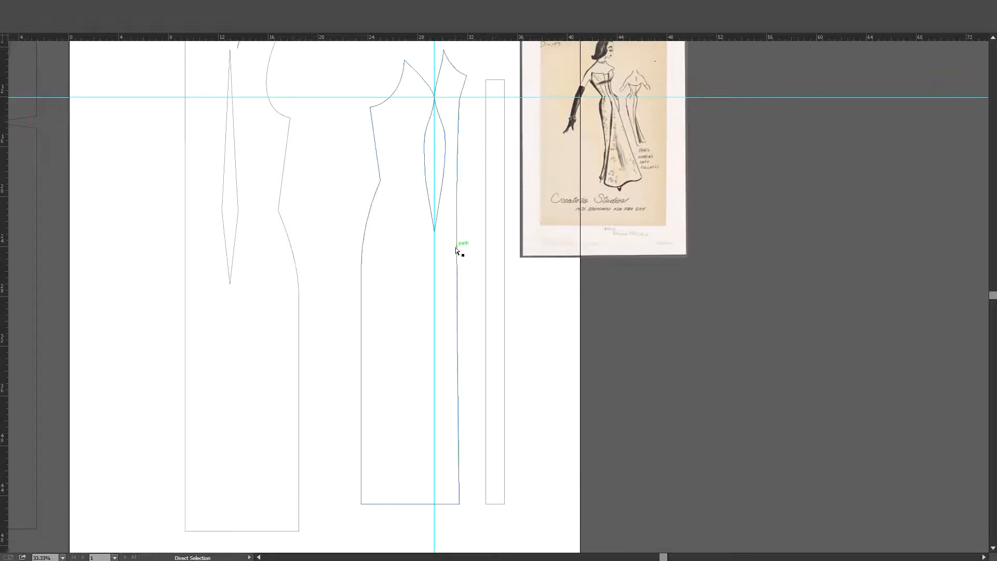
drag(455, 180, 458, 182)
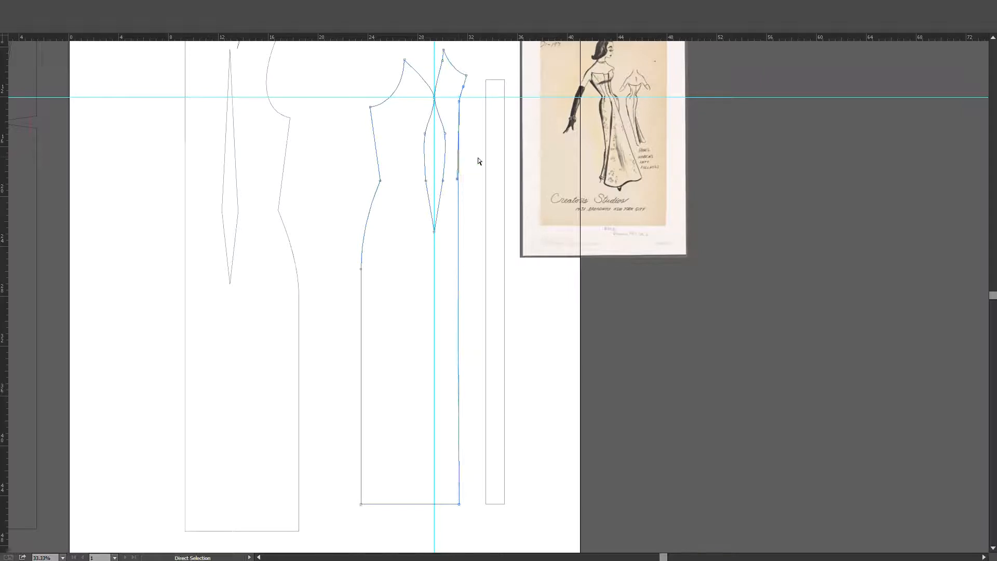
click(470, 157)
scroll(453, 148, up, 2)
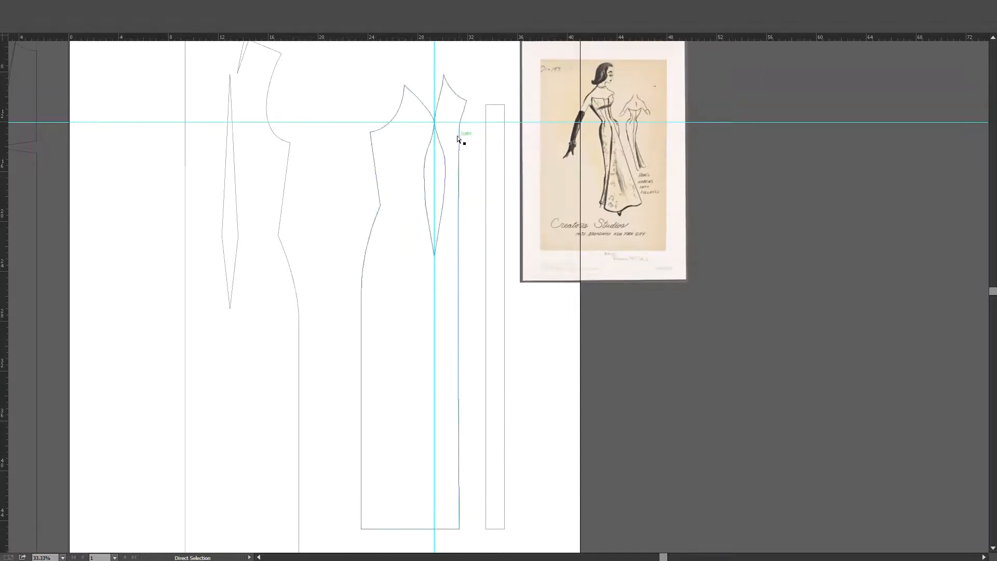
Delete the extra anchor point on the slanted upper part of the front piece's centre edge.
scroll(457, 149, up, 4)
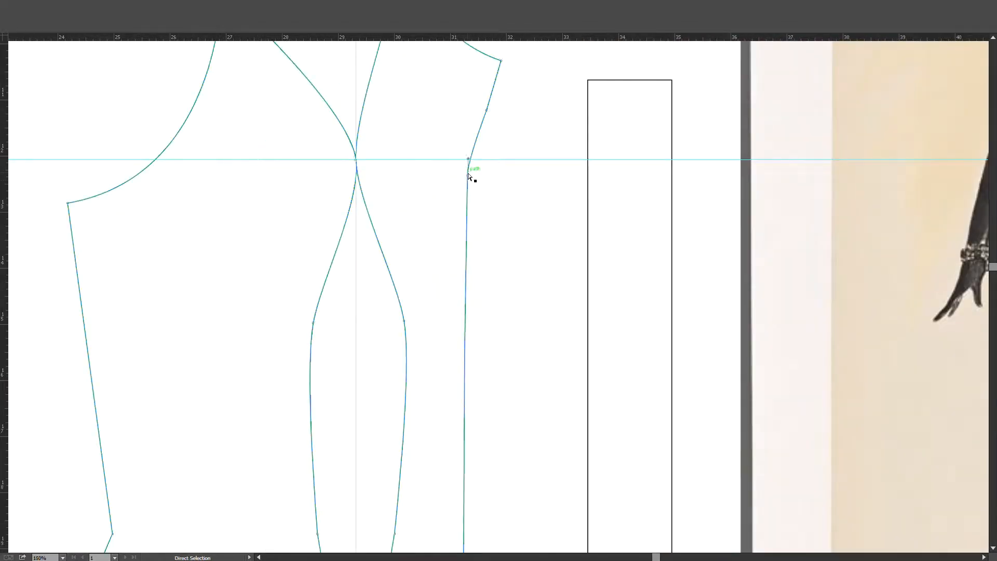
click(490, 182)
scroll(490, 119, up, 2)
click(488, 176)
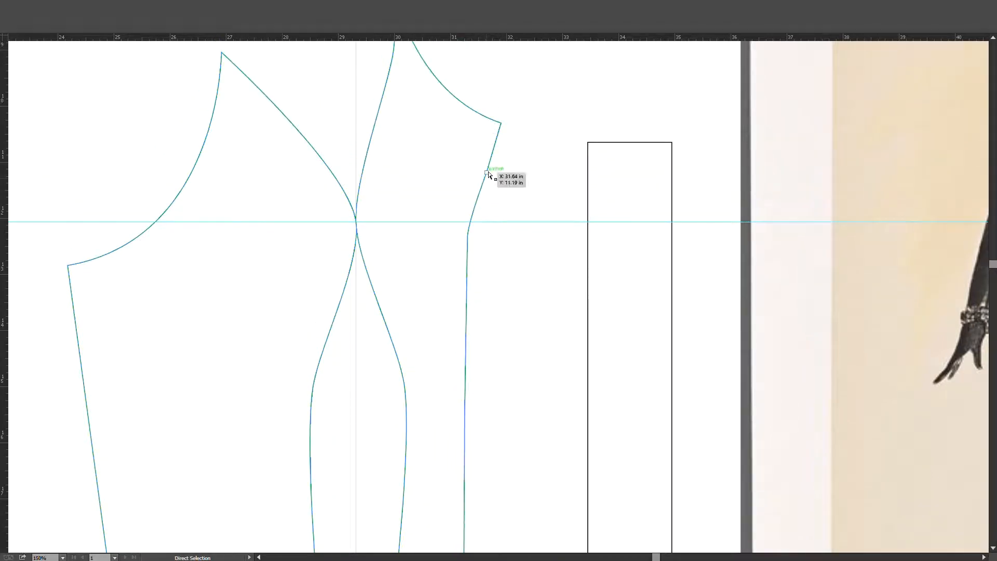
key(minus)
click(488, 173)
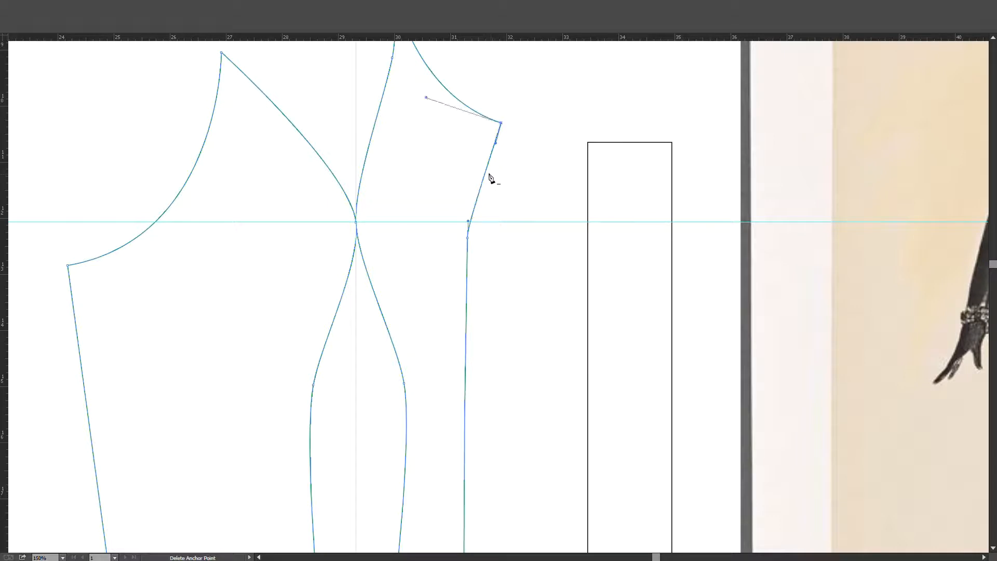
key(v)
click(530, 174)
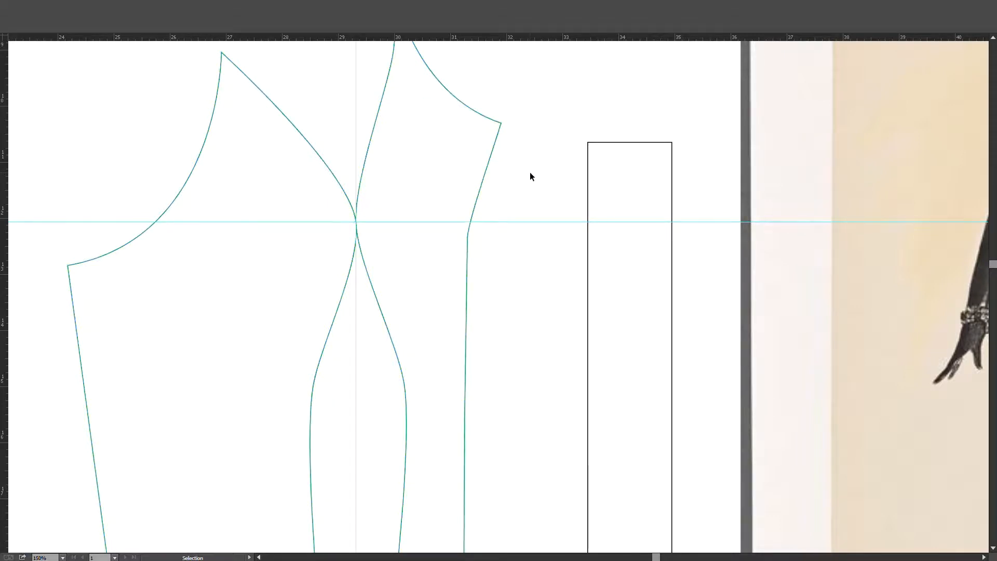
Copy the front piece's underarm-to-waist side seam segment and place the copy's lower end on the back piece's waist point.
scroll(530, 173, down, 3)
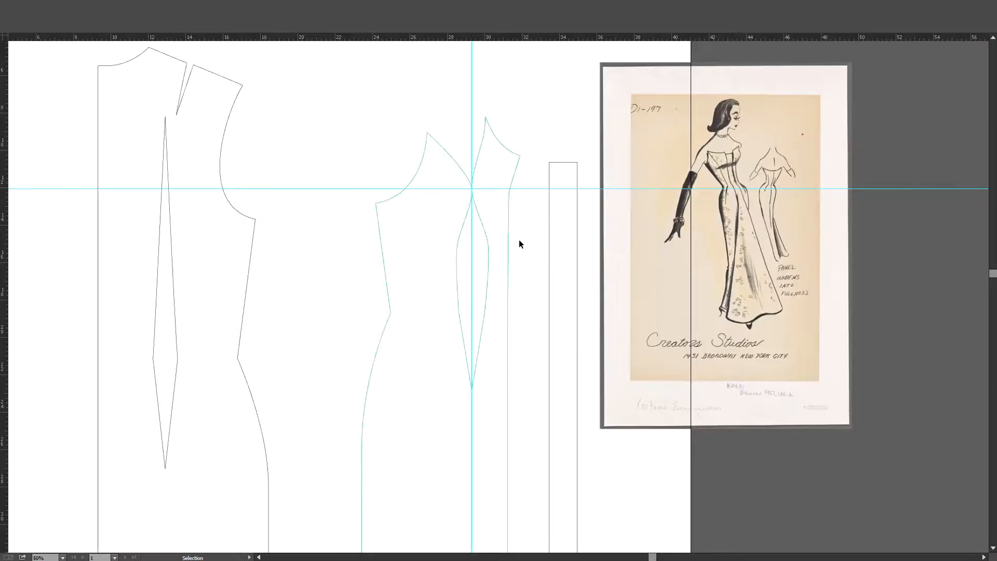
scroll(519, 236, down, 1)
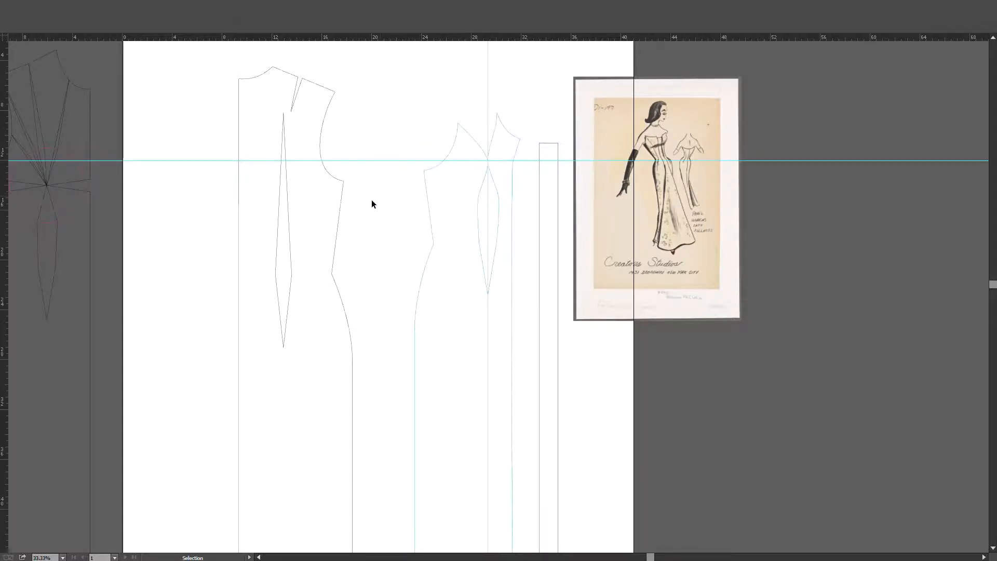
key(a)
click(428, 203)
key(ctrl+c)
key(ctrl+v)
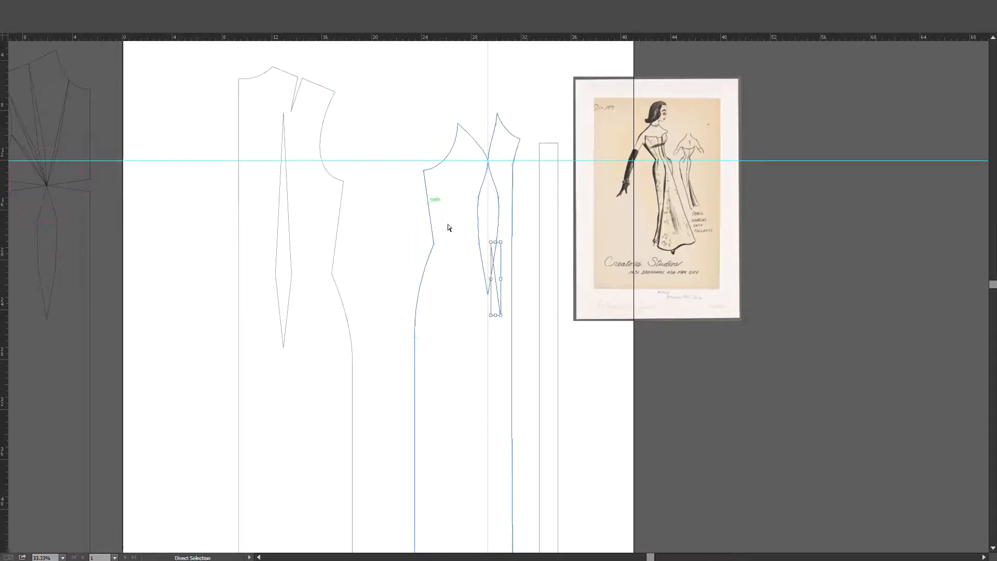
drag(495, 279, 419, 255)
scroll(333, 232, up, 2)
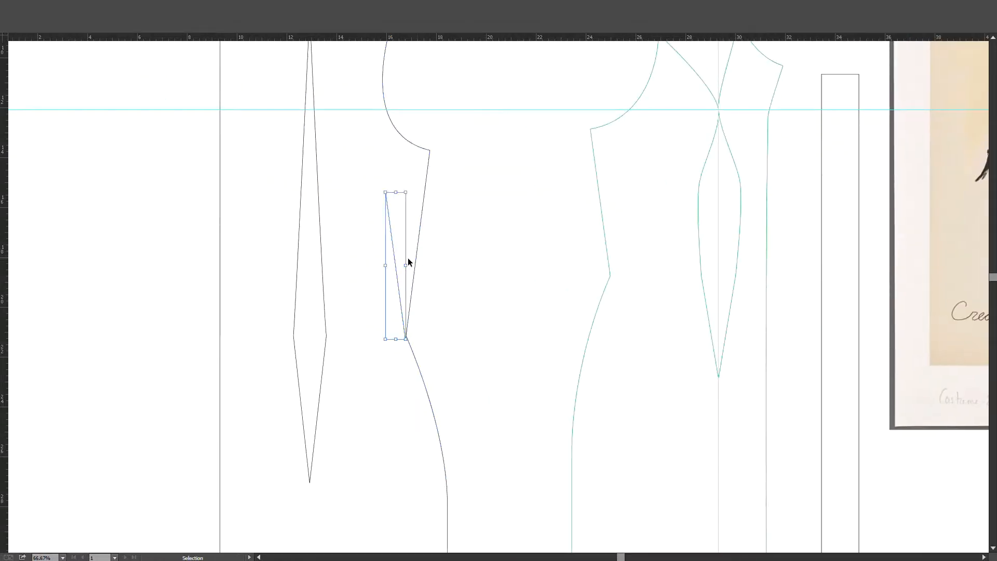
click(408, 258)
click(388, 262)
drag(394, 264, 395, 260)
Rotate the copied seam segment about the back piece's waist point until it lies along the back side seam.
key(r)
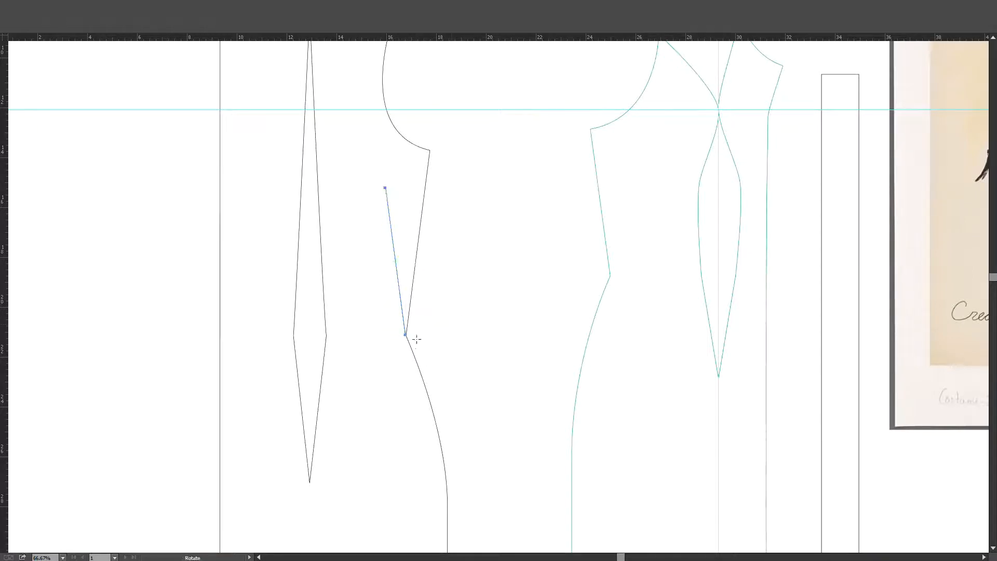
drag(387, 200, 424, 203)
key(v)
click(431, 243)
Examine the back view in the dress sketch for the shape of the upper edge and the seam lines.
scroll(530, 167, down, 2)
drag(512, 168, 408, 168)
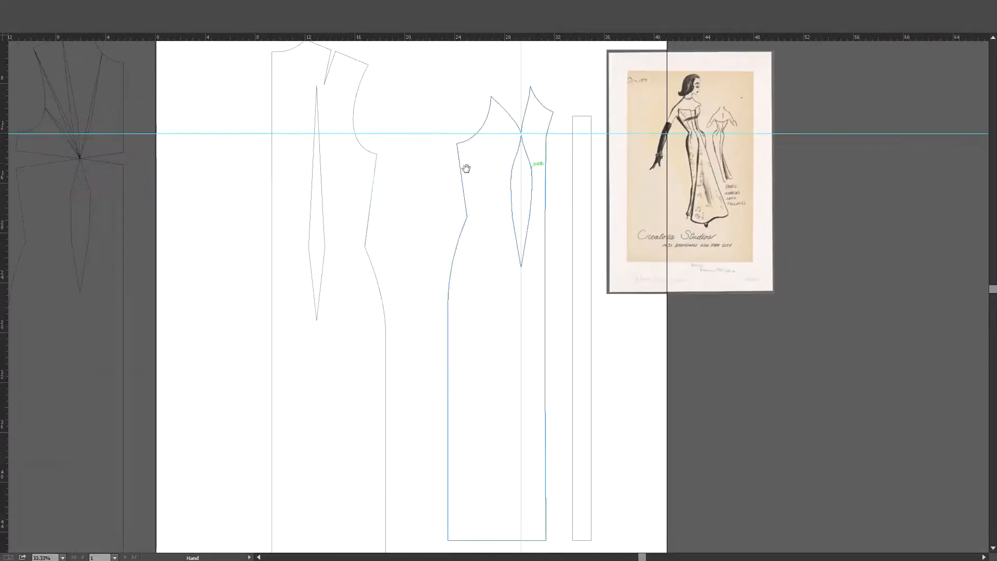
click(715, 141)
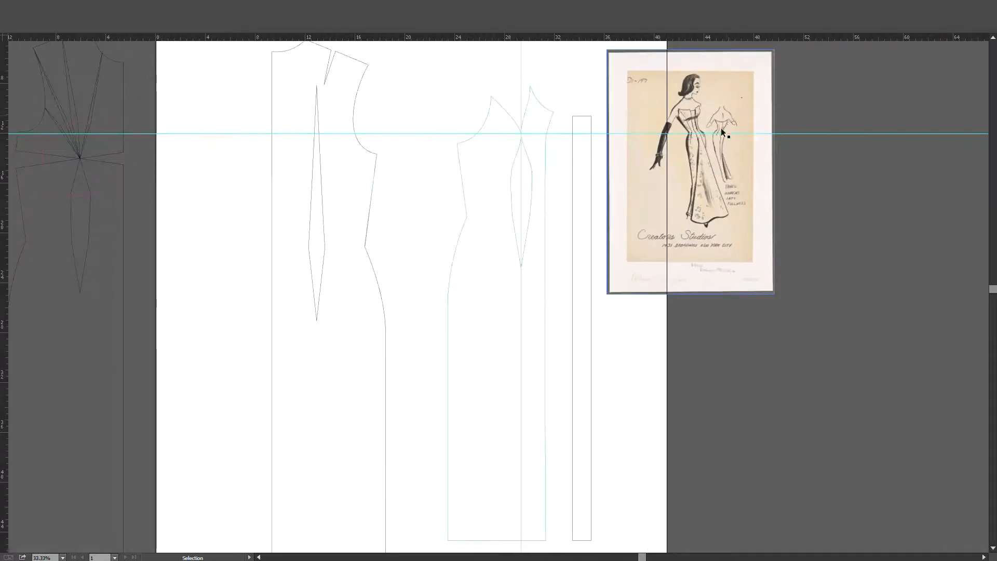
scroll(727, 151, up, 4)
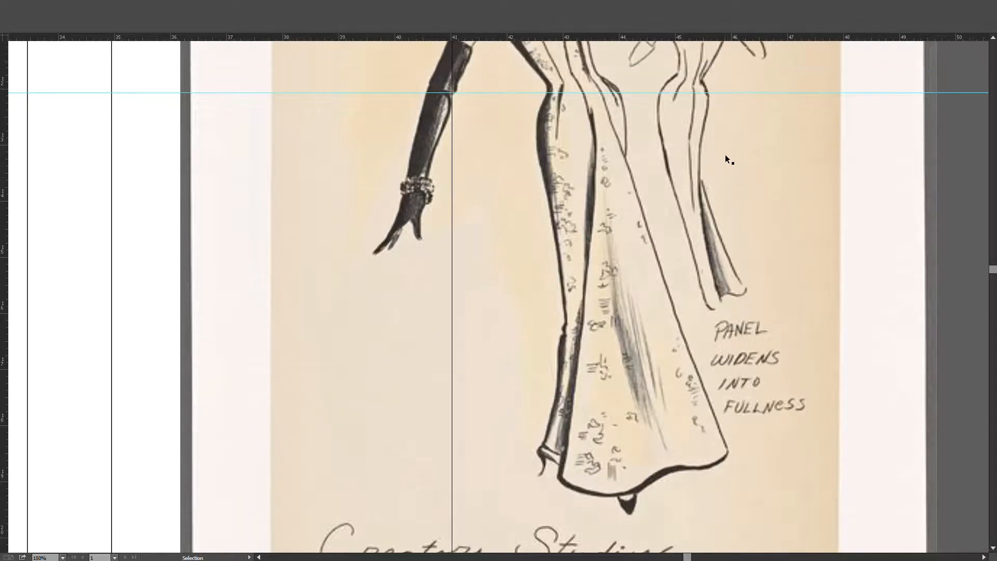
scroll(725, 154, up, 2)
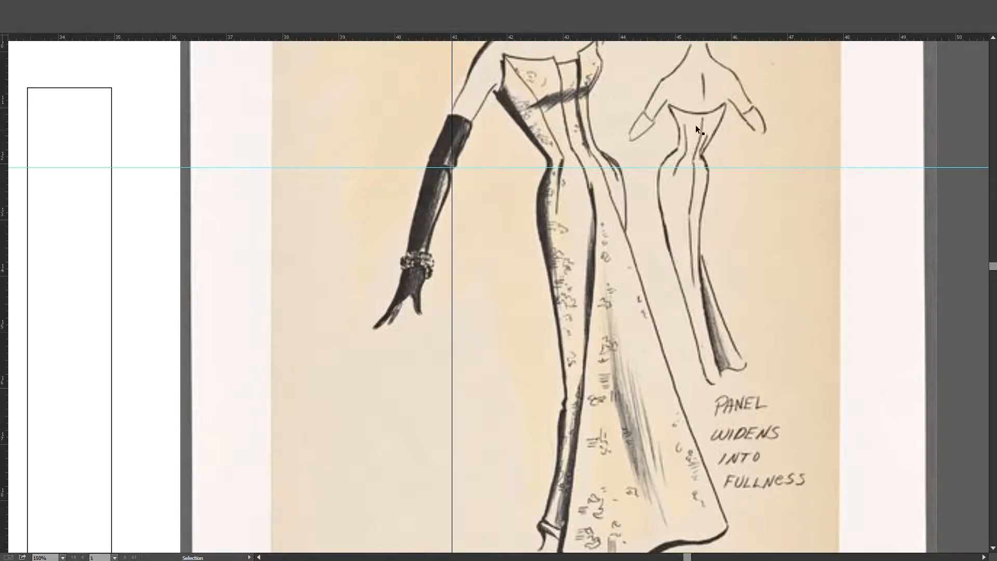
scroll(321, 161, down, 2)
drag(265, 192, 610, 187)
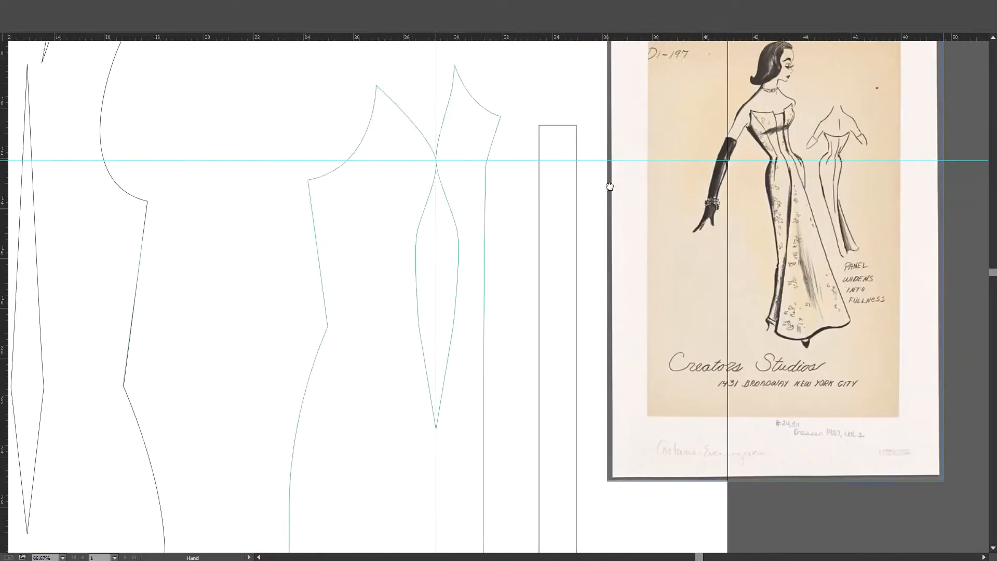
Draw a curved upper edge across the back piece from the shortened side seam's top end to the centre-back line with the Pen tool.
drag(416, 186, 605, 183)
scroll(360, 169, down, 1)
drag(378, 236, 509, 214)
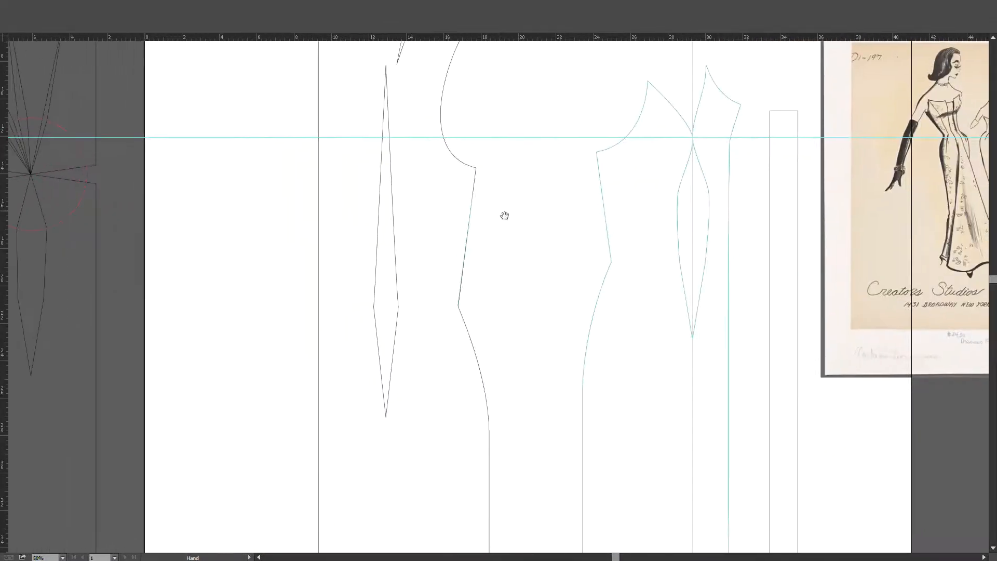
key(p)
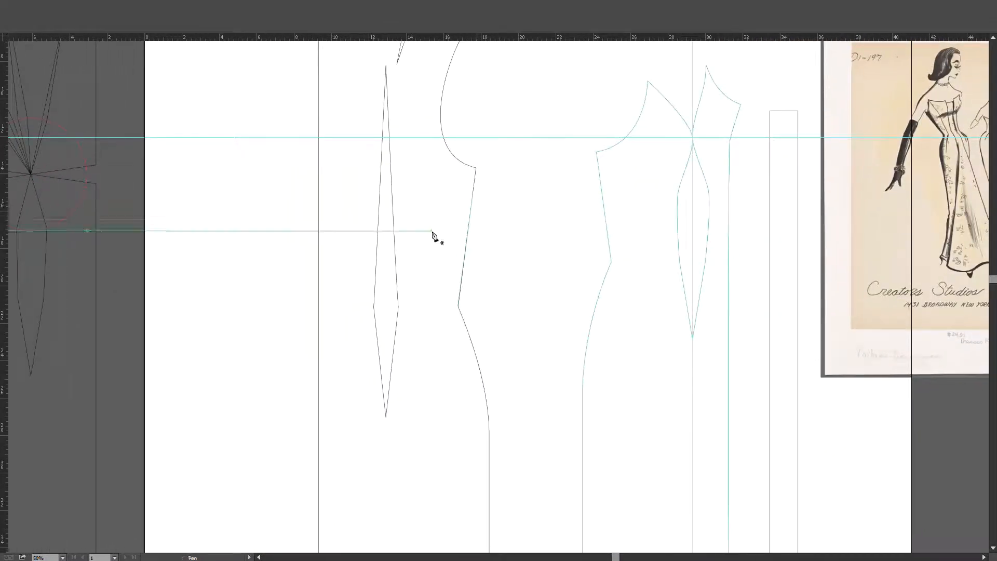
click(472, 196)
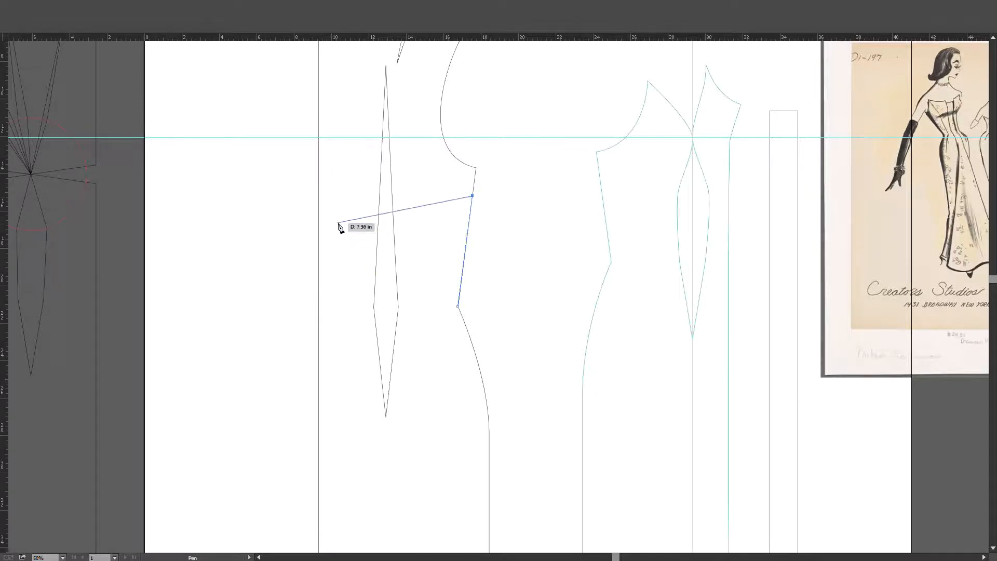
click(319, 218)
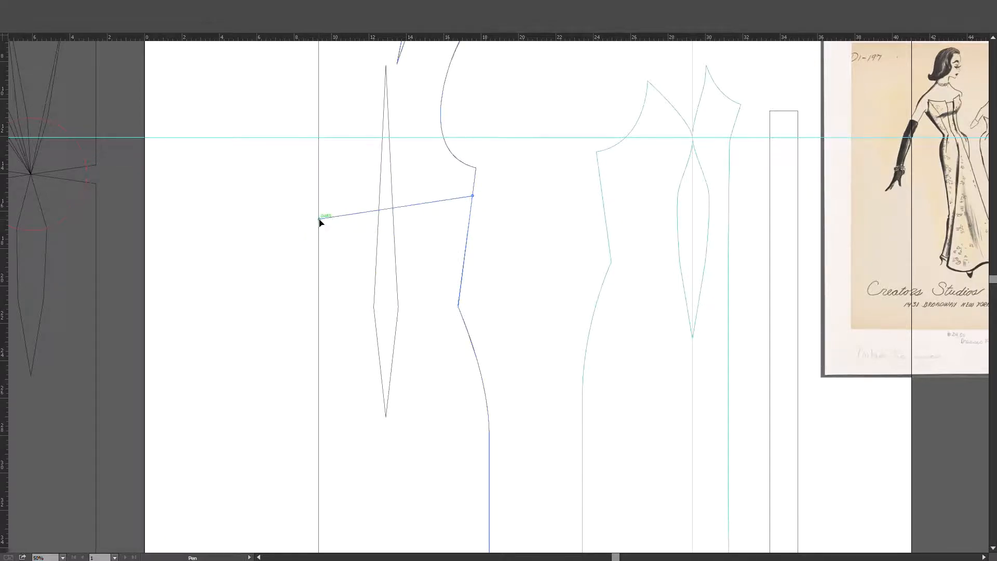
drag(319, 219, 231, 218)
key(v)
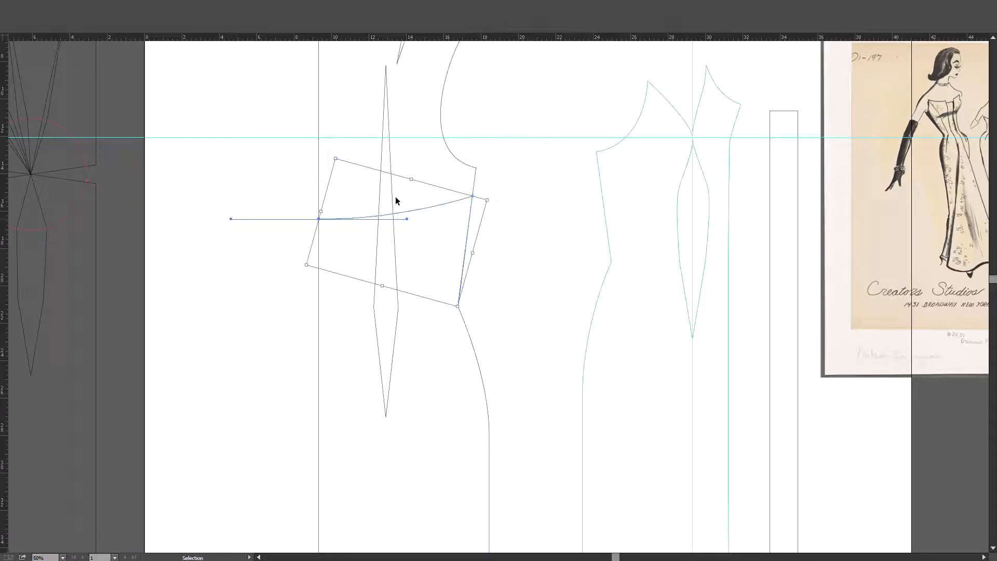
click(494, 211)
Add anchor points to both legs of the back waist dart where the new upper edge crosses them.
scroll(540, 204, down, 1)
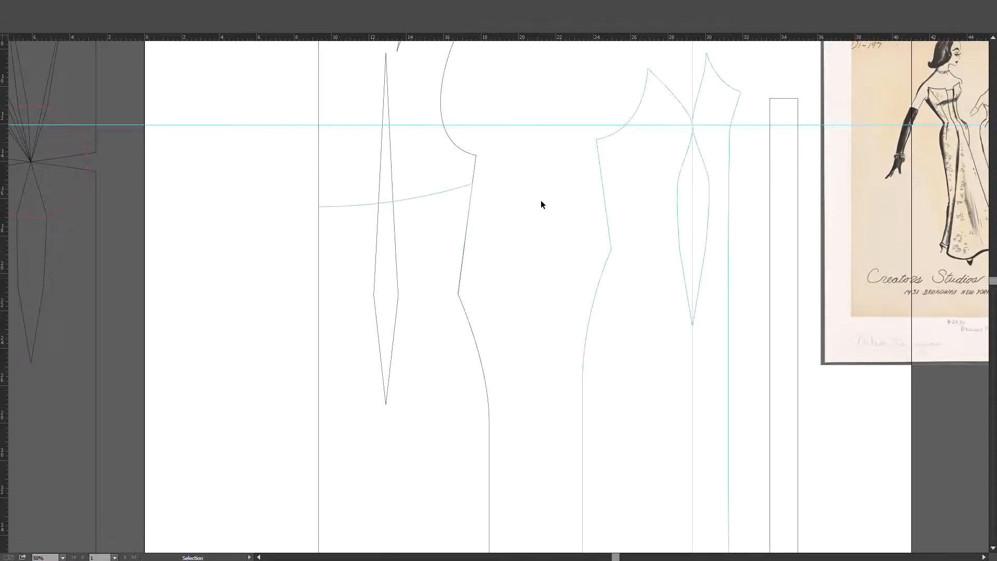
scroll(540, 200, down, 2)
drag(540, 202, 478, 201)
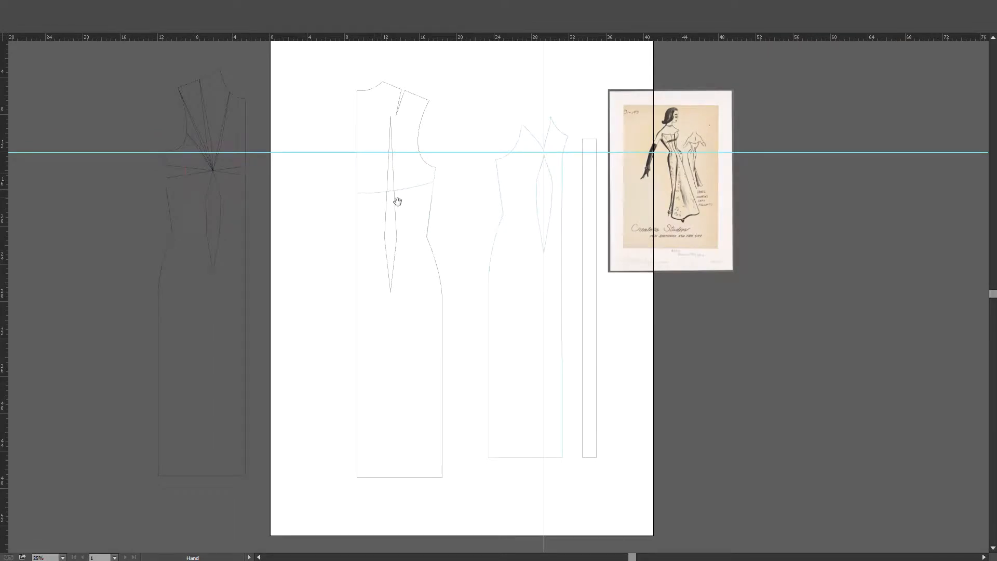
scroll(396, 203, up, 2)
scroll(436, 178, up, 6)
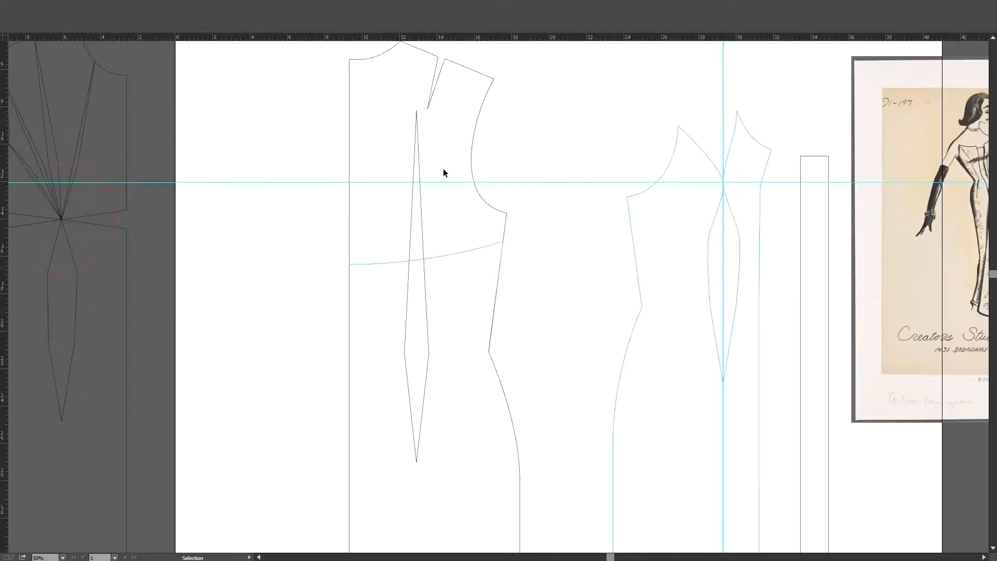
click(423, 213)
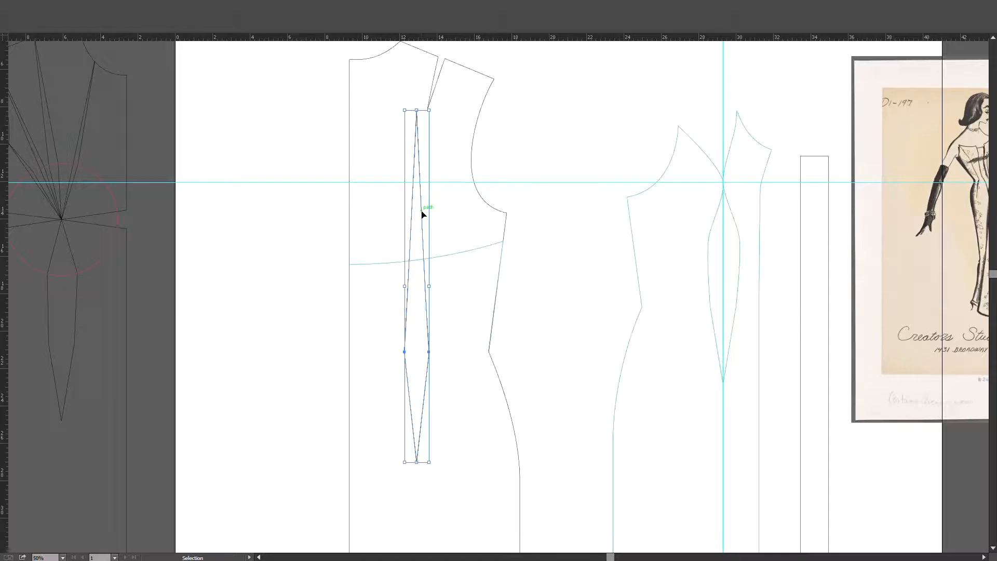
key(plus)
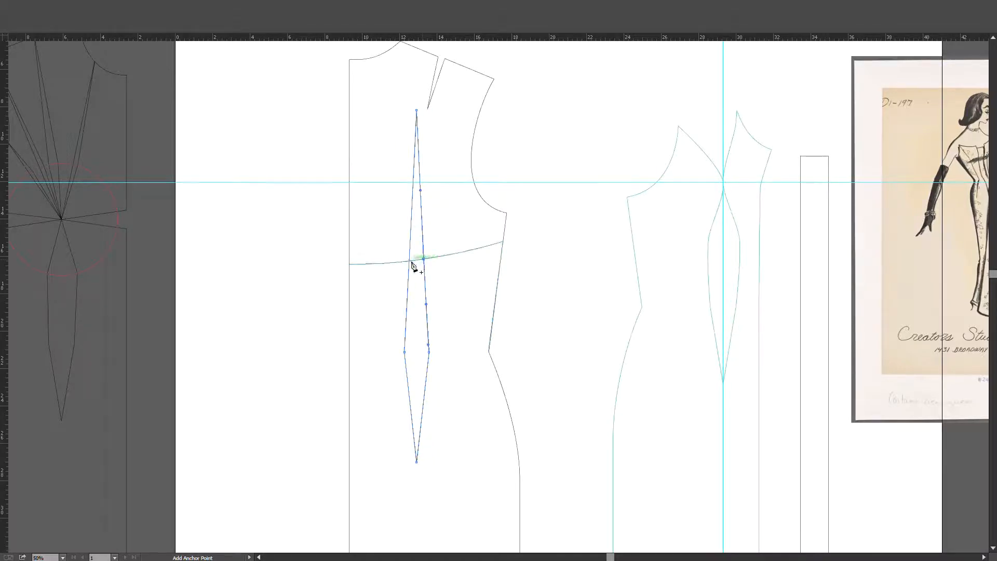
click(409, 260)
key(v)
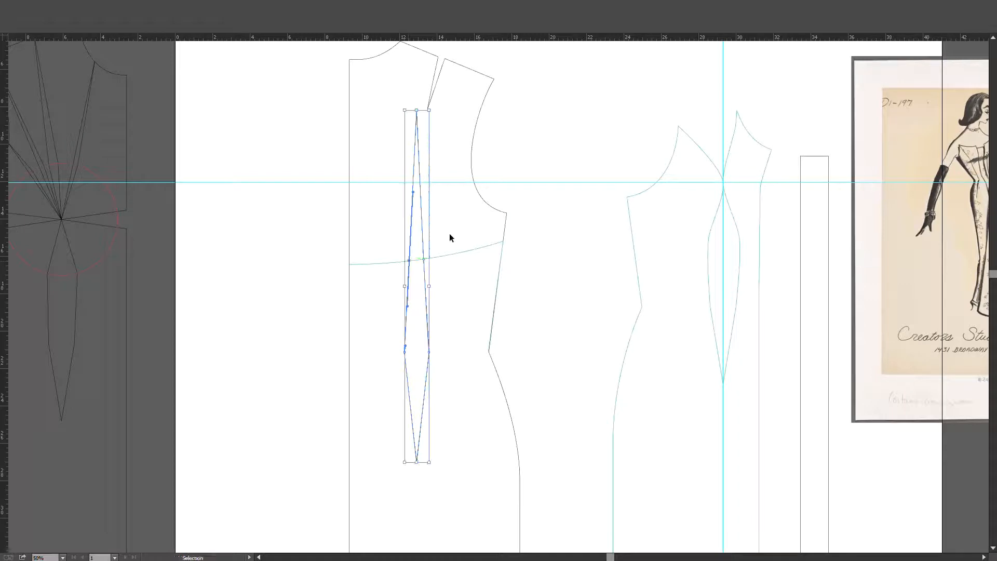
click(450, 234)
key(a)
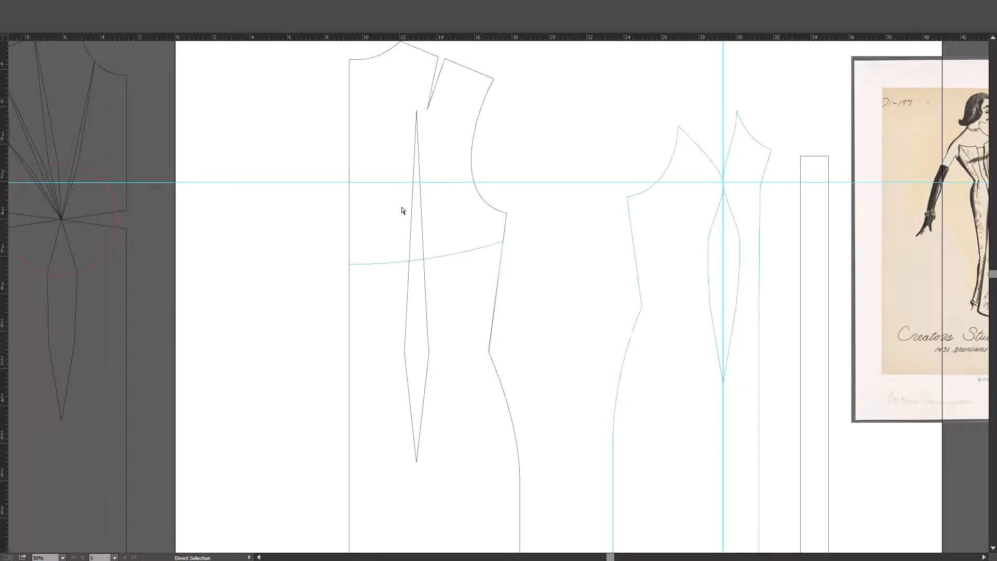
Remove the part of the back waist dart that extends above the new upper edge.
key(minus)
click(416, 110)
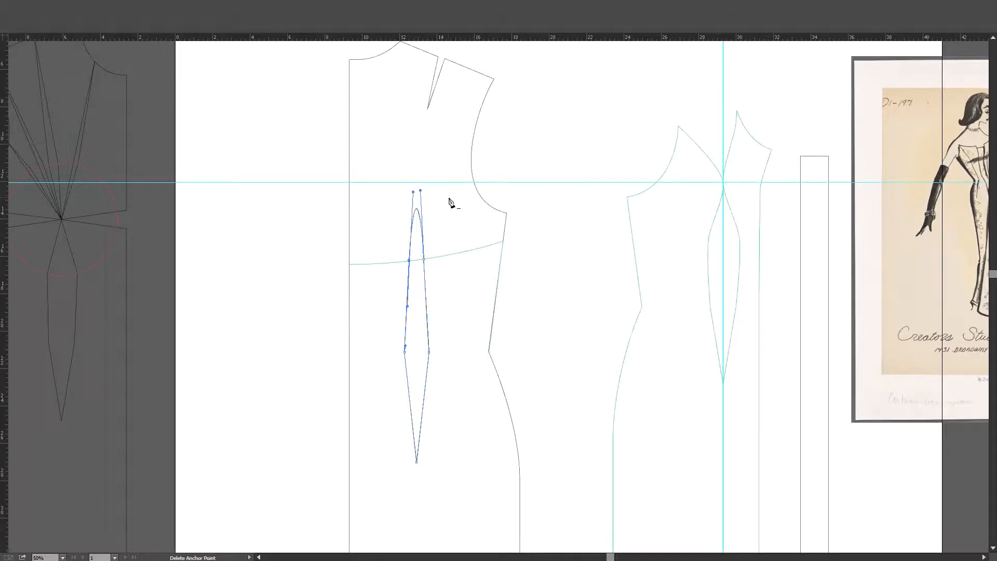
key(v)
click(447, 243)
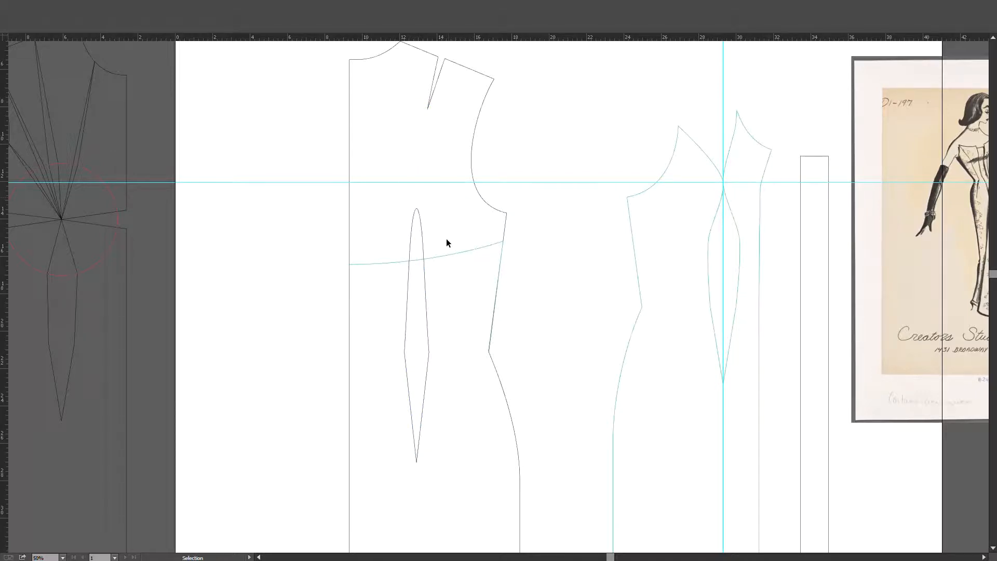
key(a)
drag(393, 208, 442, 236)
key(Delete)
click(447, 234)
Delete the back piece's armhole, shoulder, shoulder dart, neckline and upper centre-back segments above the new edge.
scroll(447, 236, up, 3)
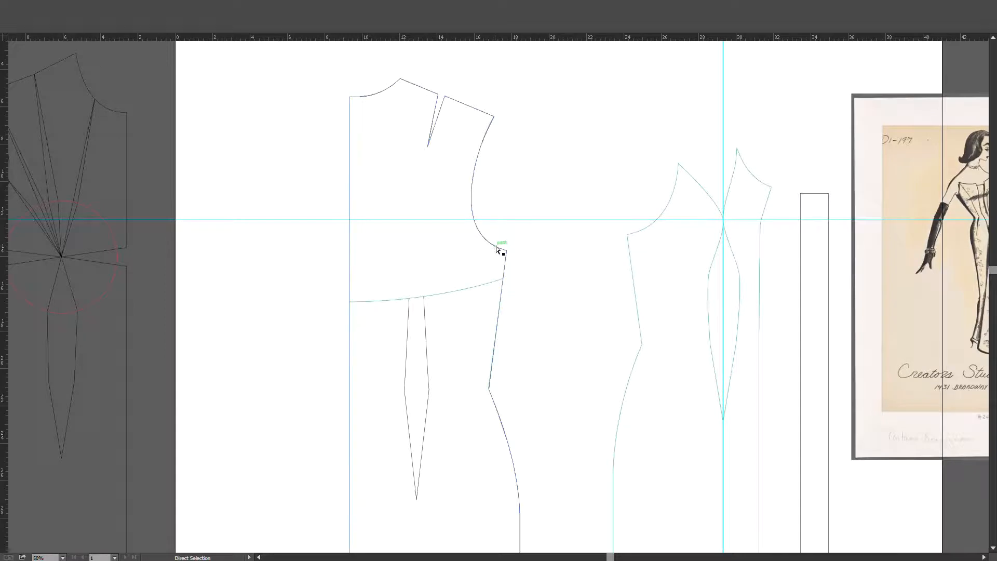
click(497, 249)
key(Delete)
click(496, 168)
drag(516, 134, 319, 75)
key(Delete)
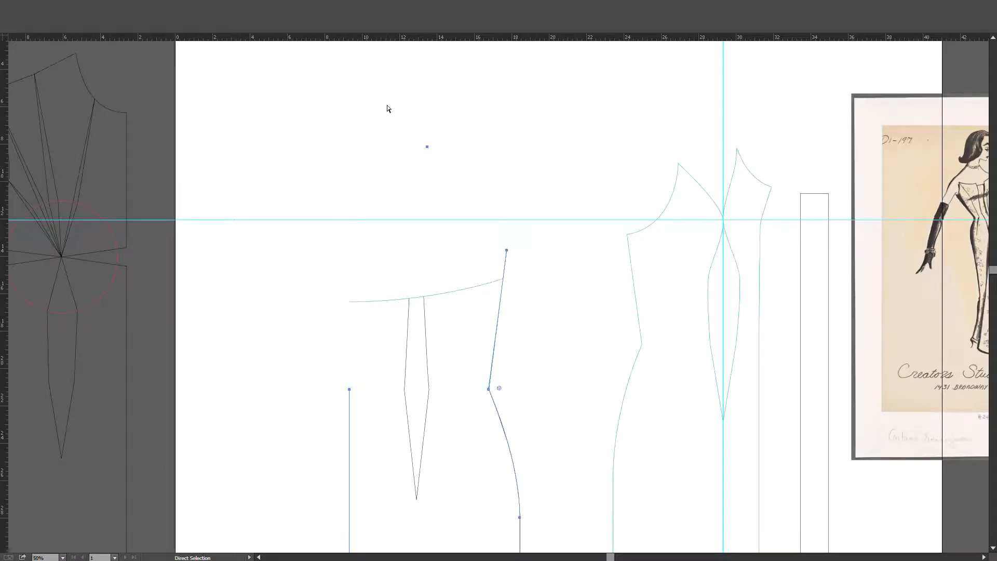
click(524, 163)
drag(374, 85, 519, 169)
scroll(519, 179, down, 3)
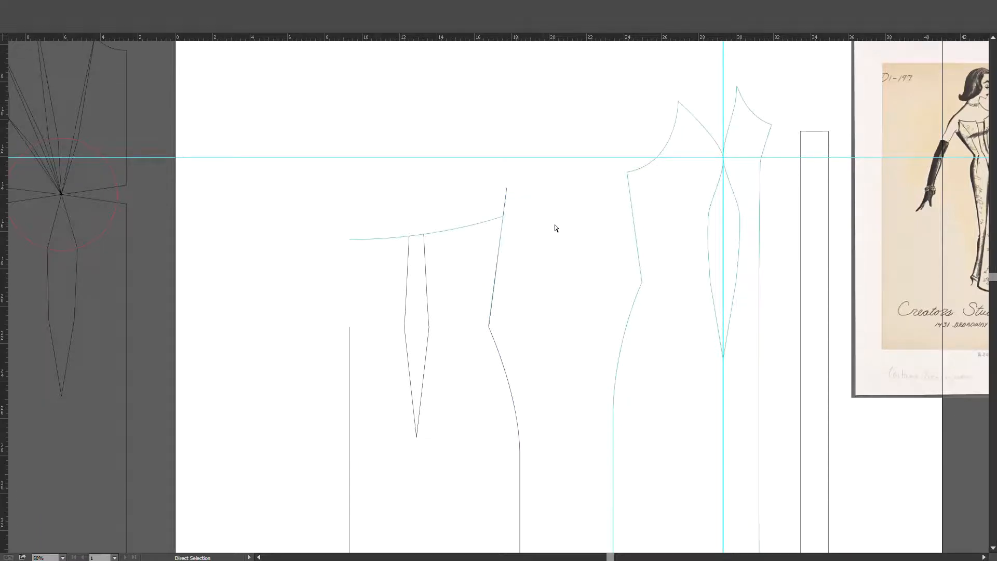
Delete the old underarm anchor point that sticks out above the new upper edge at the back side seam.
click(507, 201)
key(minus)
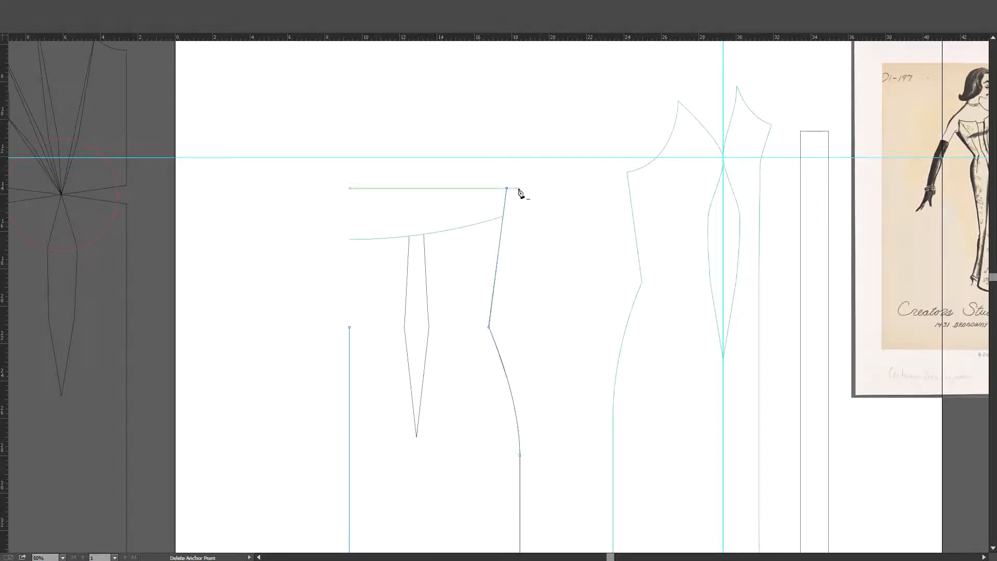
click(507, 188)
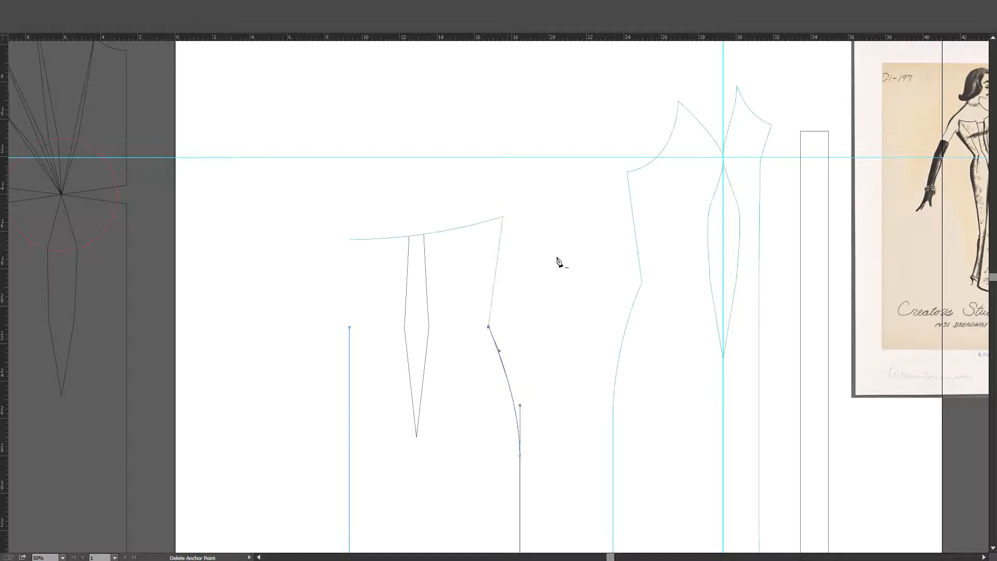
key(v)
scroll(548, 263, down, 3)
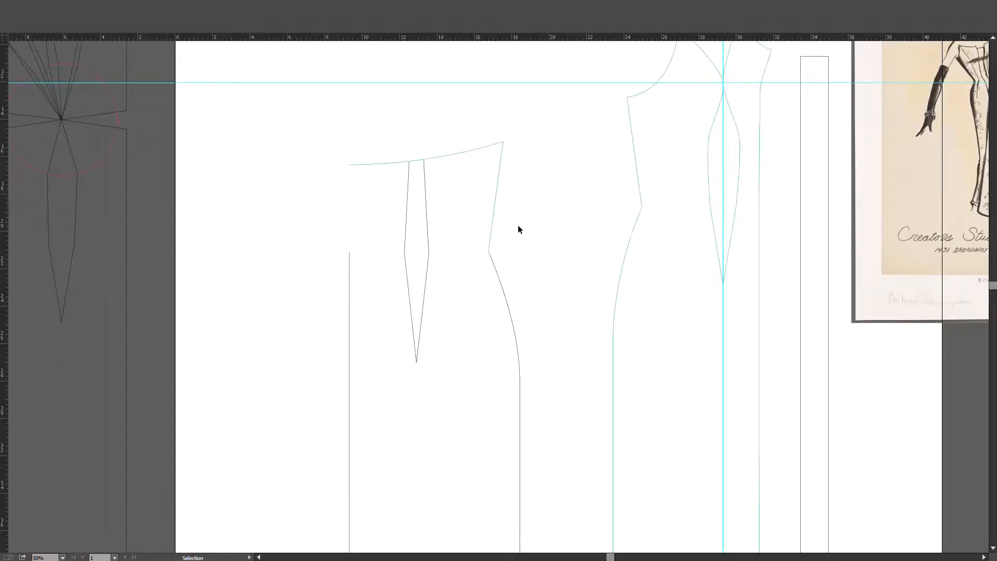
Join the new side seam segment to the hip curve at the back piece's waist point.
scroll(495, 237, up, 2)
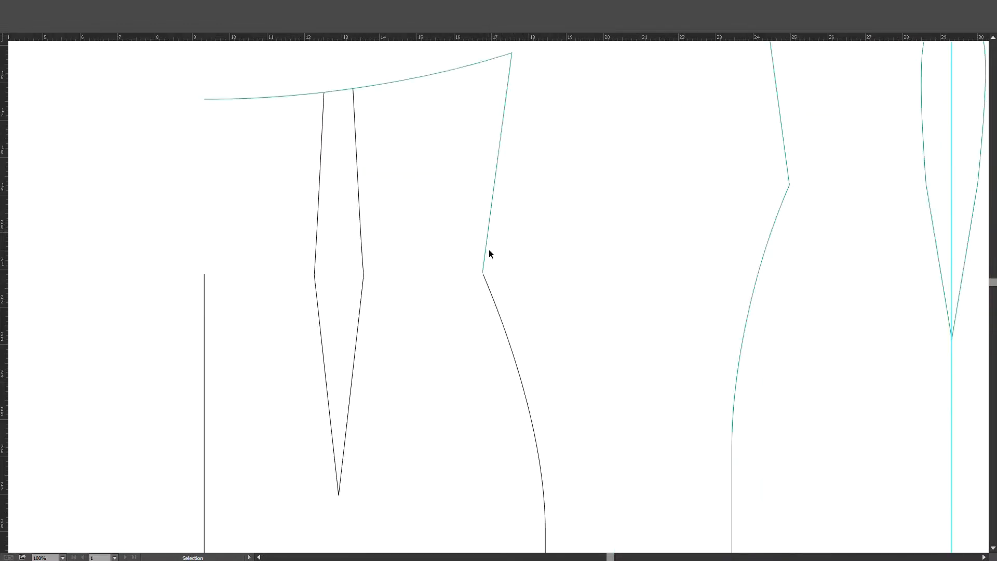
key(a)
click(519, 260)
scroll(487, 276, up, 7)
drag(447, 275, 455, 292)
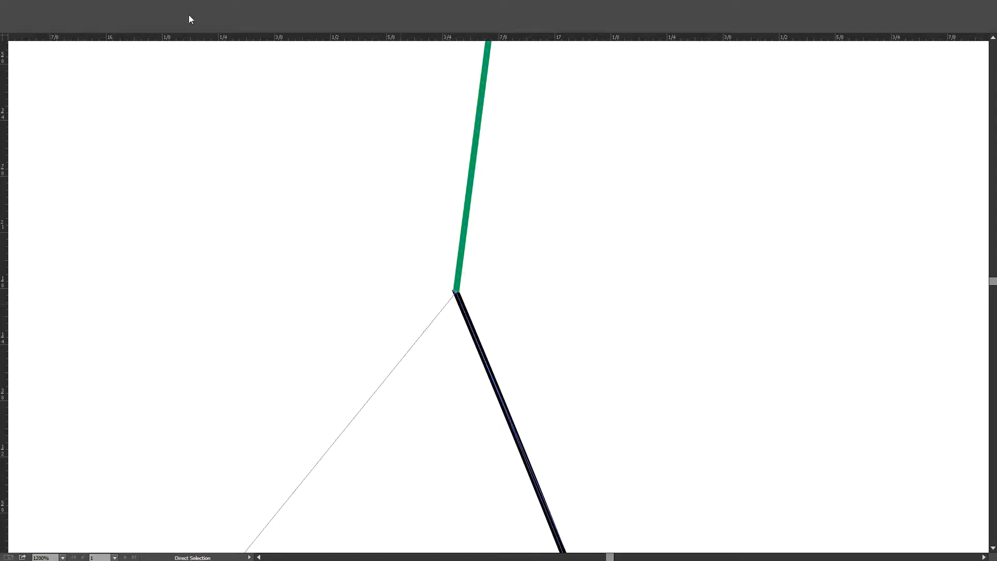
click(204, 23)
scroll(231, 149, down, 7)
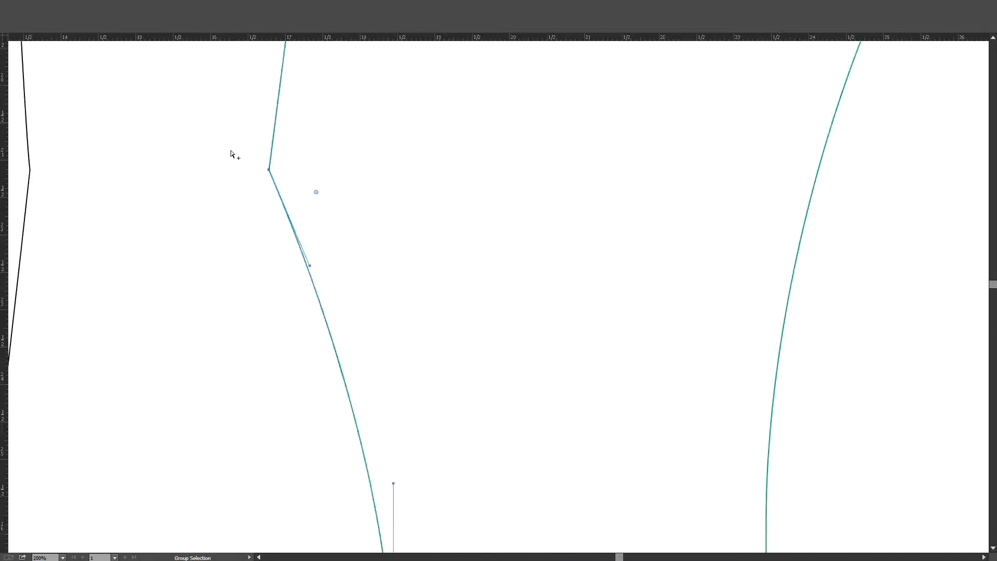
Close the back piece's outline by drawing the centre-back line from the waist point up to the upper edge's end.
key(space)
drag(159, 192, 468, 285)
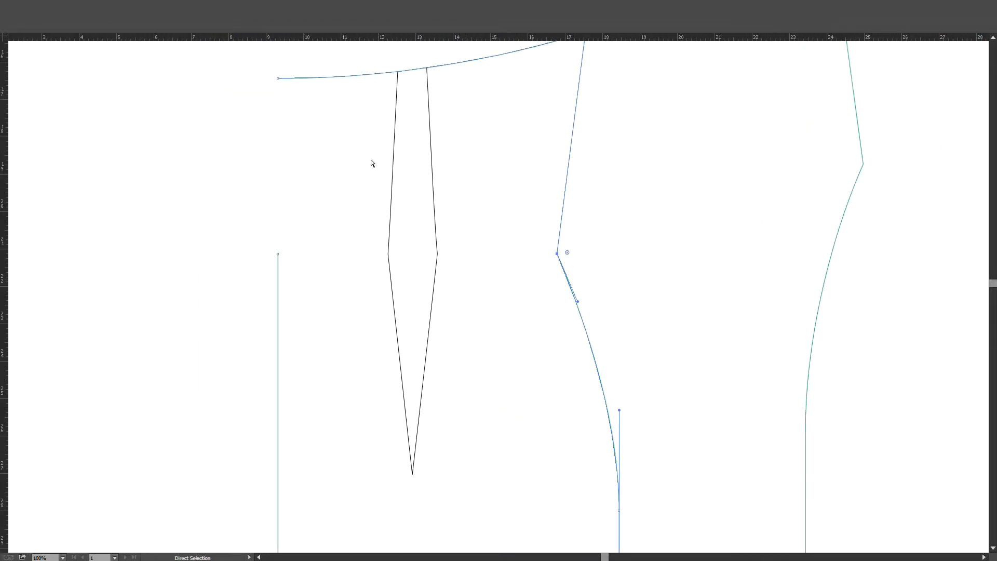
scroll(286, 237, up, 3)
key(p)
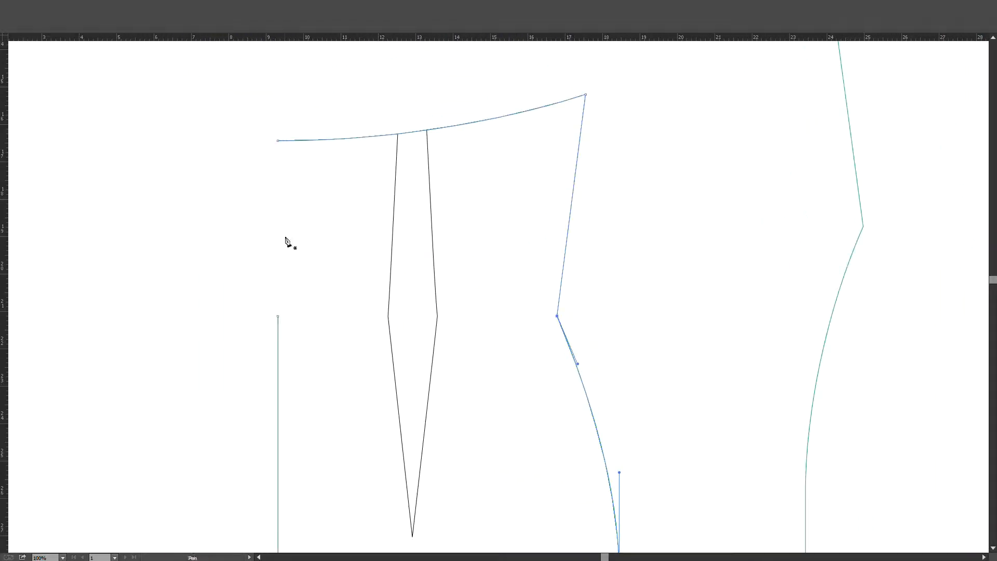
drag(277, 316, 274, 213)
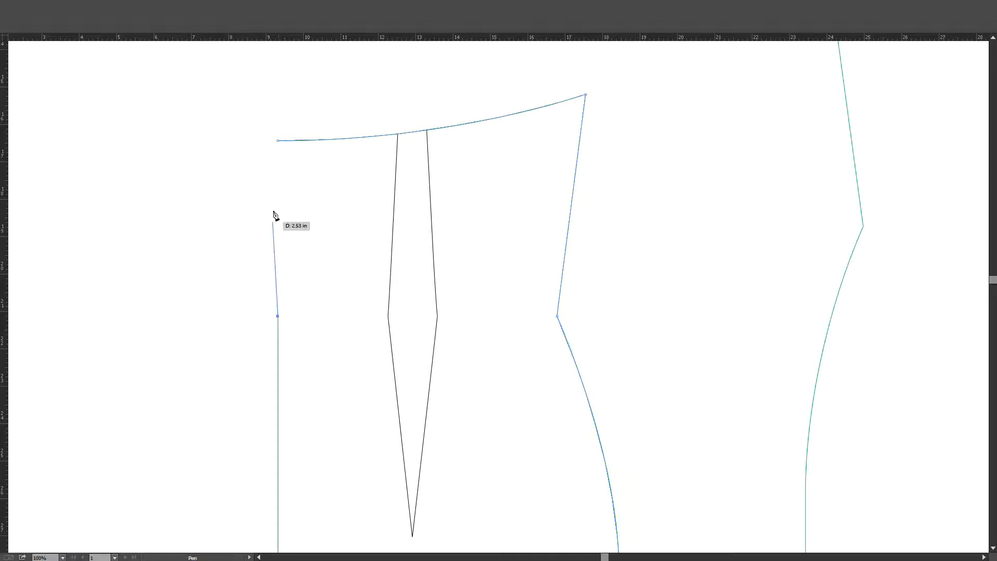
click(278, 140)
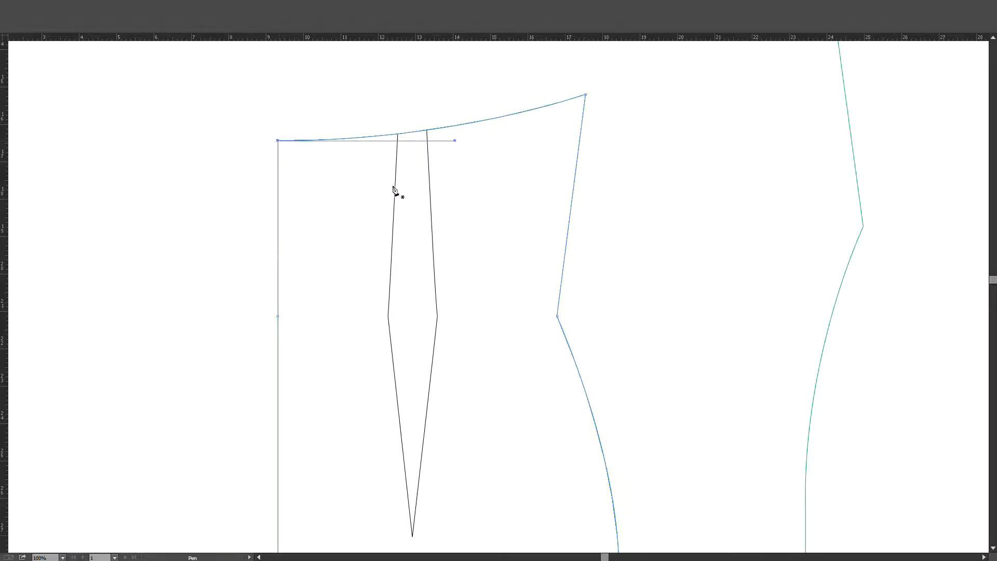
key(v)
click(445, 195)
Add anchor points to the back piece's upper edge where the two dart legs meet it.
scroll(475, 189, down, 2)
drag(560, 221, 345, 237)
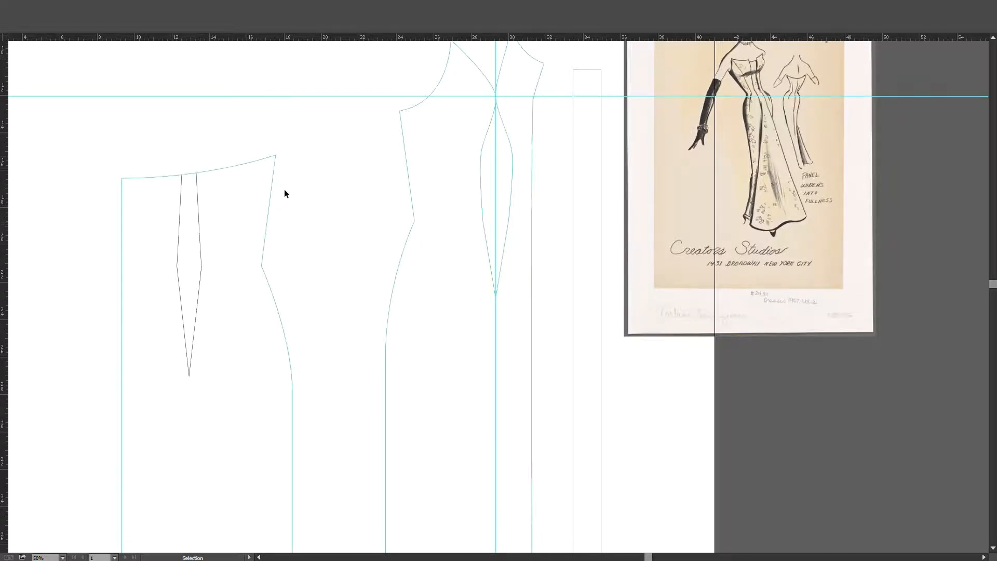
scroll(277, 191, left, 3)
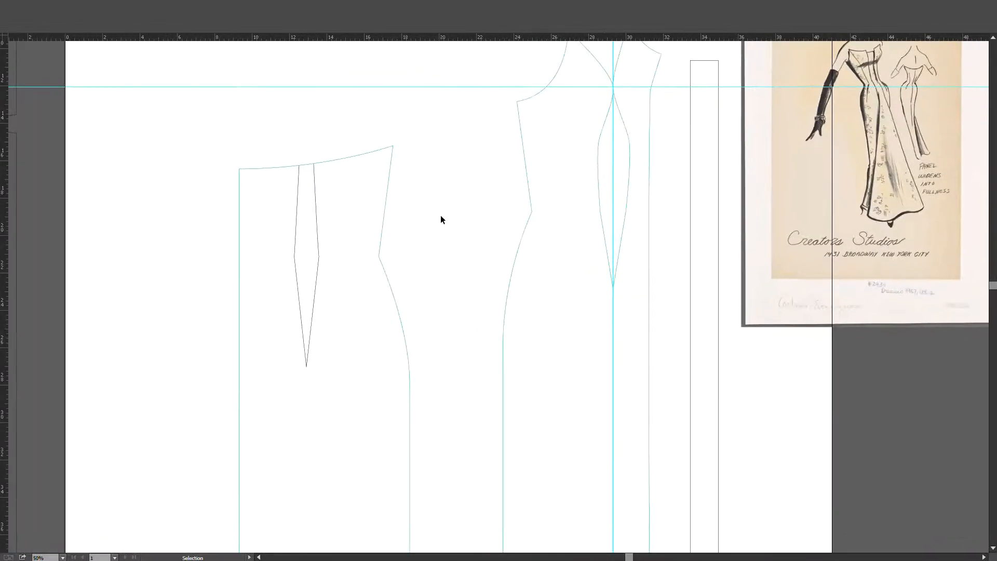
scroll(290, 180, up, 5)
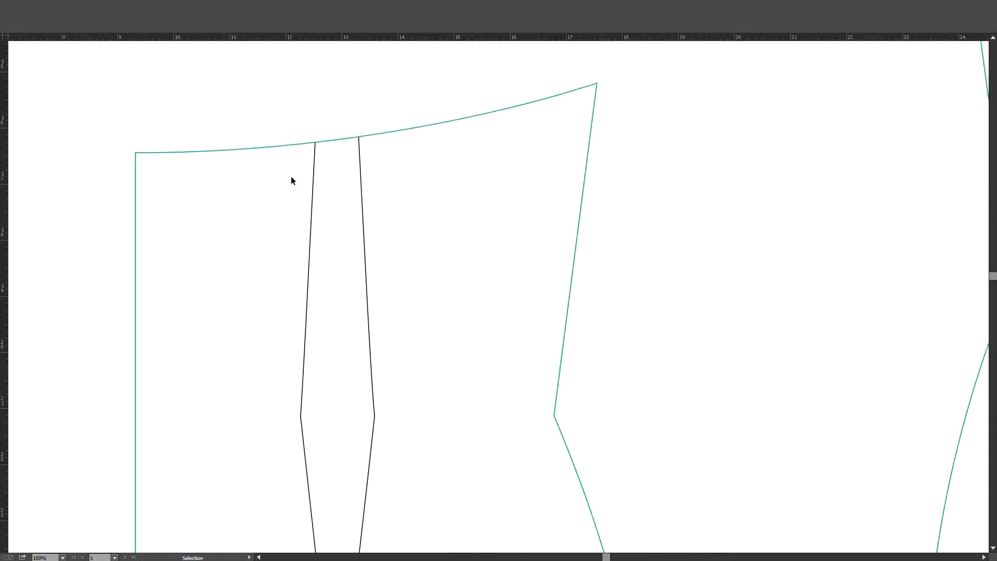
drag(334, 162, 362, 200)
click(358, 178)
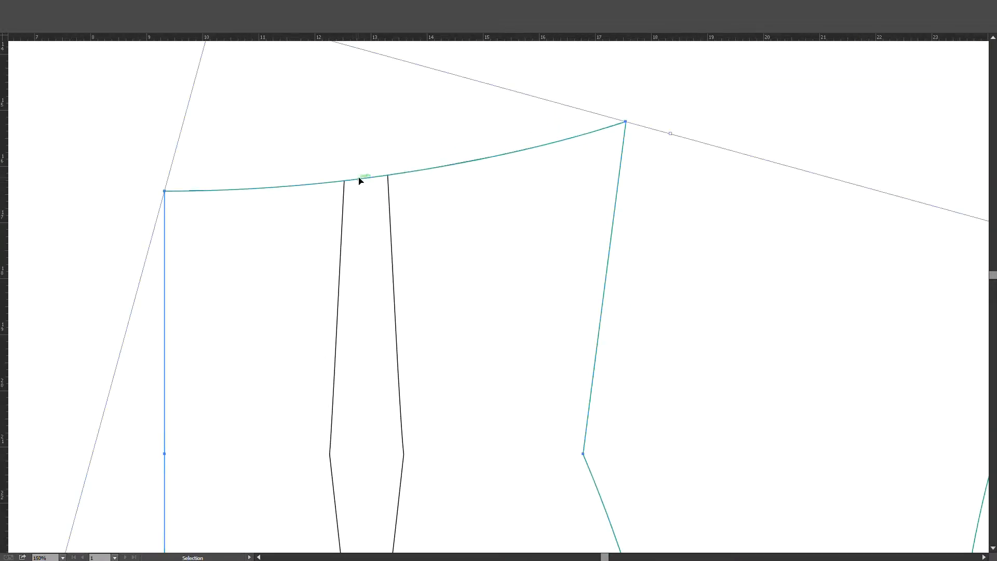
key(plus)
click(344, 181)
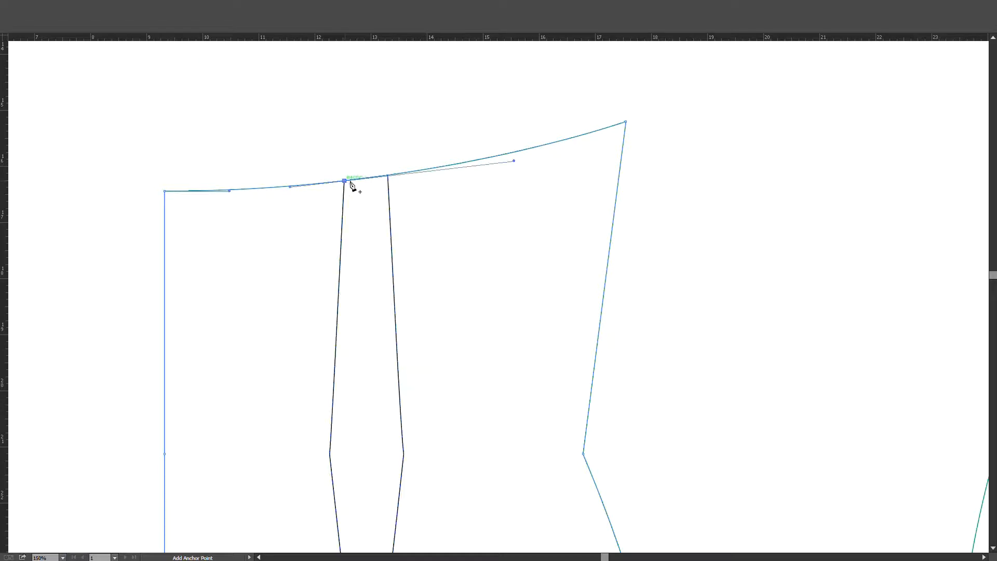
key(v)
click(392, 156)
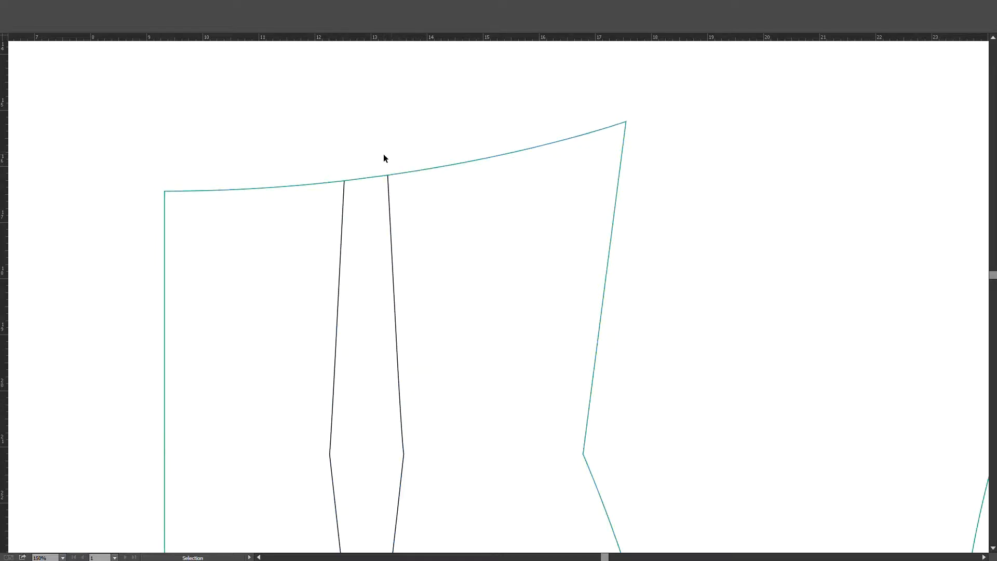
Delete the short segment of the back upper edge between the two dart legs.
mouse_move(371, 189)
mouse_down()
mouse_move(374, 172)
mouse_move(374, 204)
mouse_up()
click(383, 144)
key(a)
key(Delete)
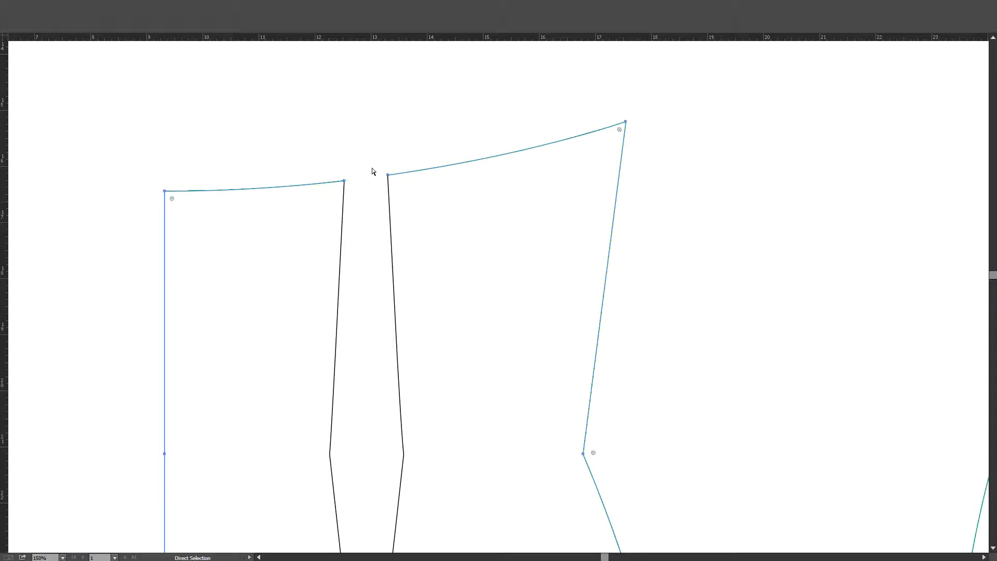
Join both back dart legs to the ends of the two upper-edge segments where they meet.
drag(362, 171, 333, 199)
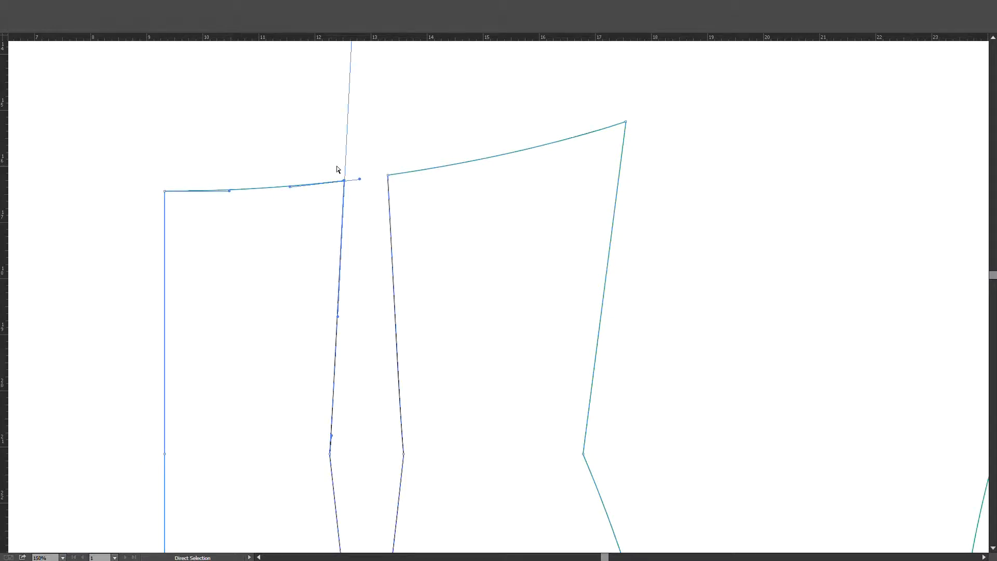
scroll(338, 170, up, 4)
click(393, 221)
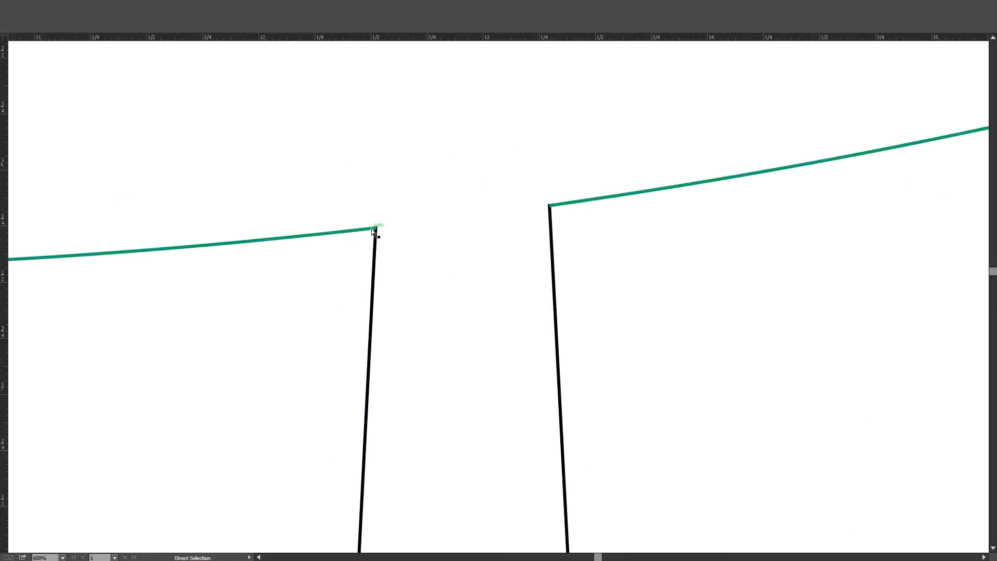
drag(372, 229, 375, 227)
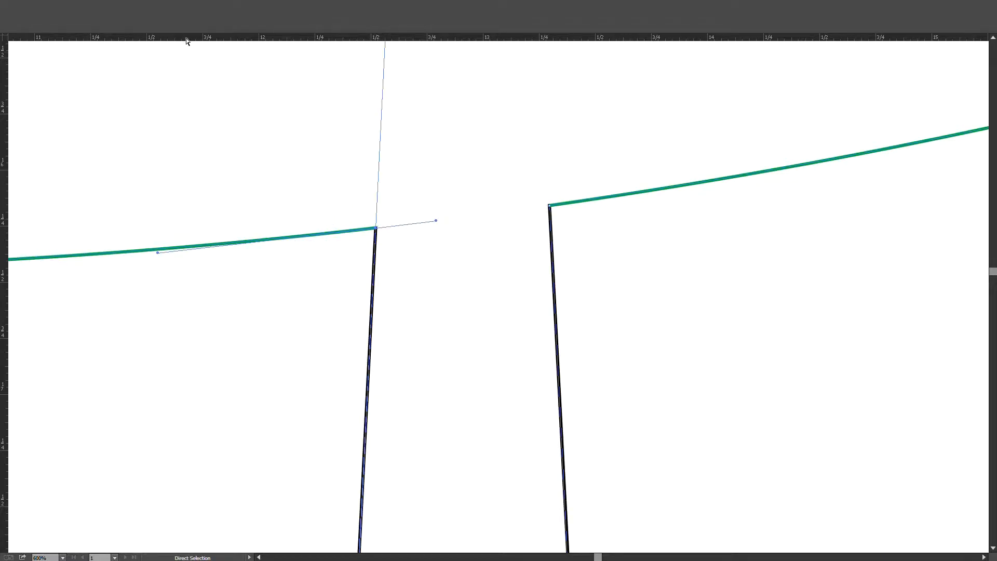
click(207, 25)
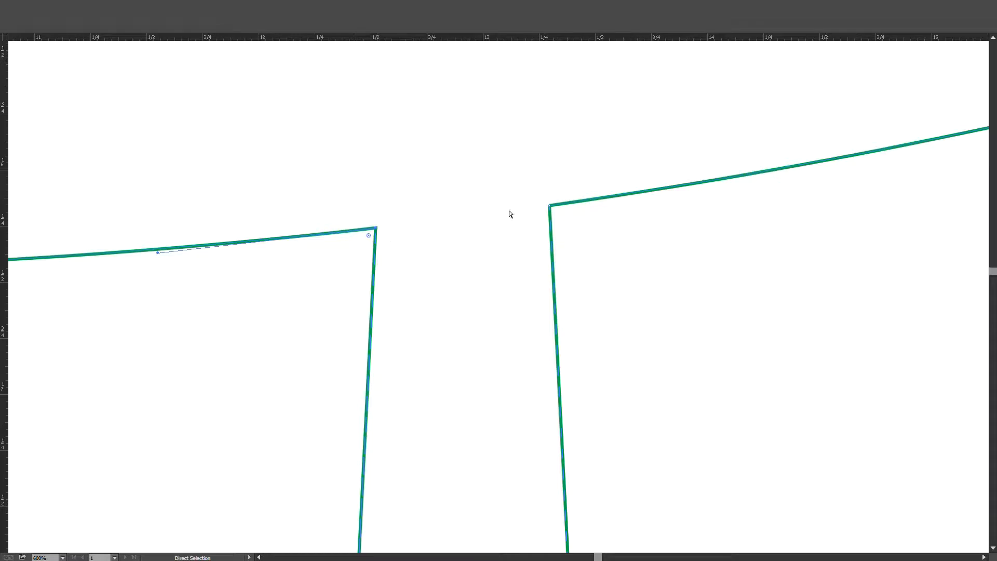
drag(554, 207, 579, 229)
click(537, 199)
Examine the gown's back view in the fashion sketch and compare its upper edge and seams with the drafted back piece.
scroll(459, 196, down, 7)
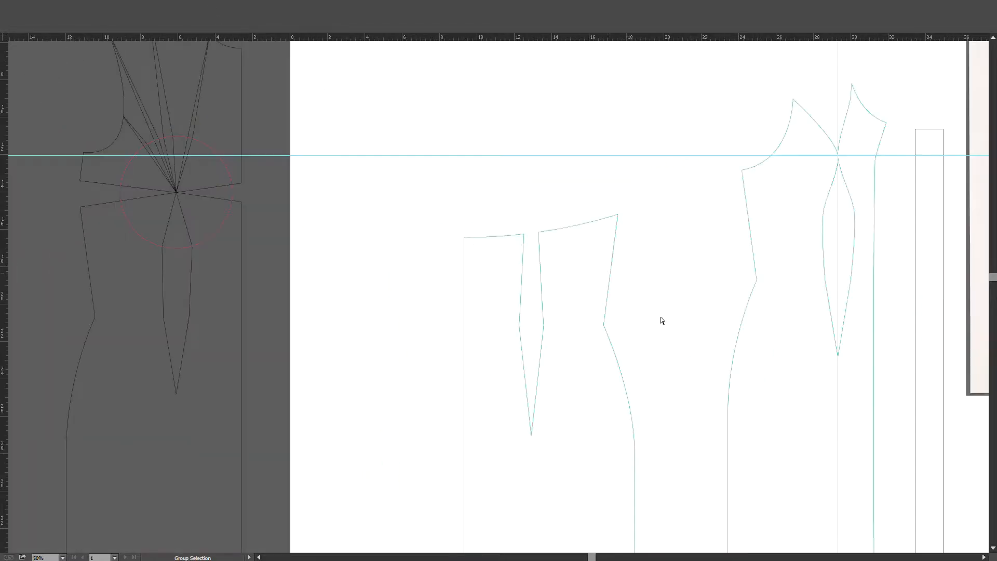
drag(661, 320, 507, 235)
scroll(571, 249, down, 2)
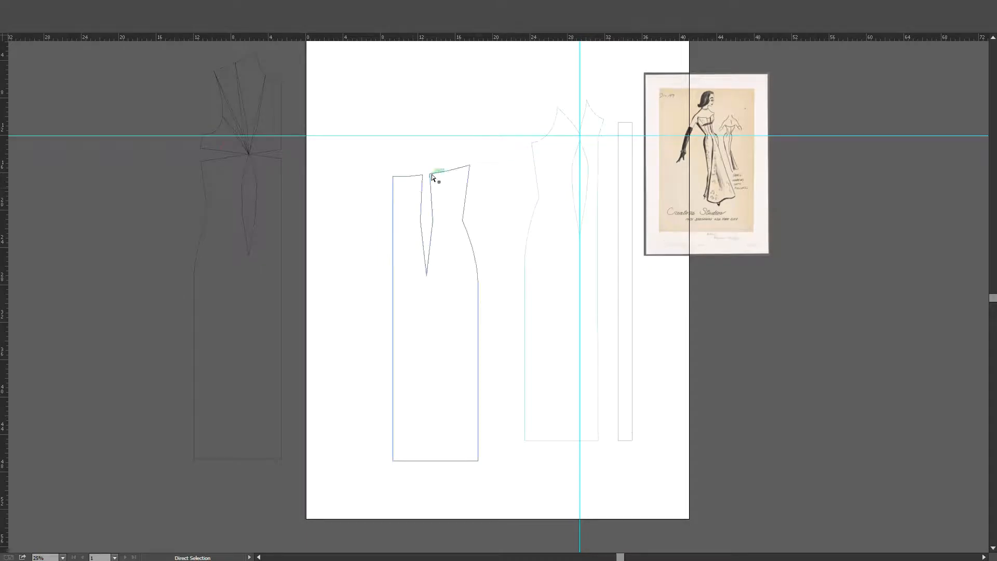
scroll(734, 124, up, 1)
scroll(734, 120, up, 6)
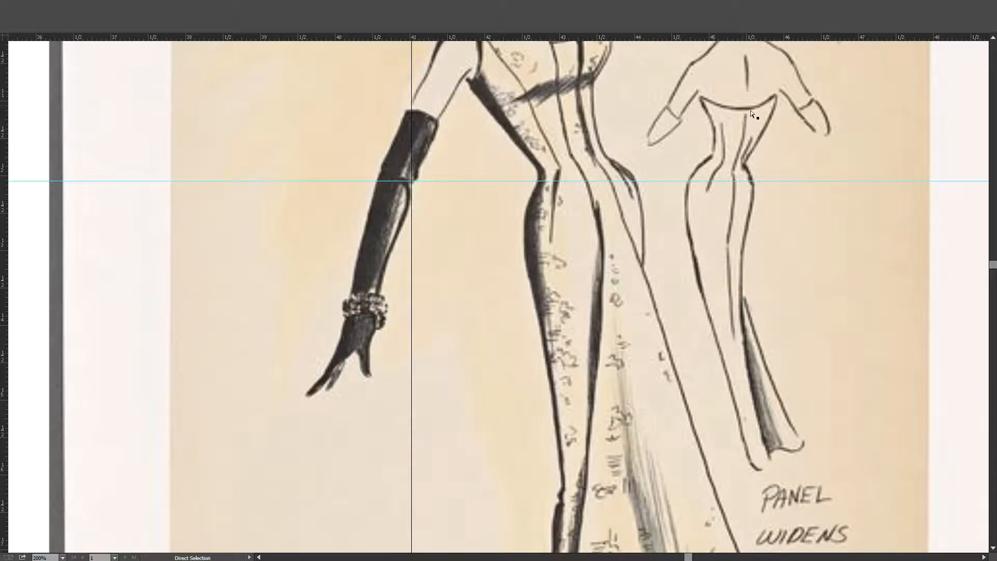
scroll(745, 117, down, 4)
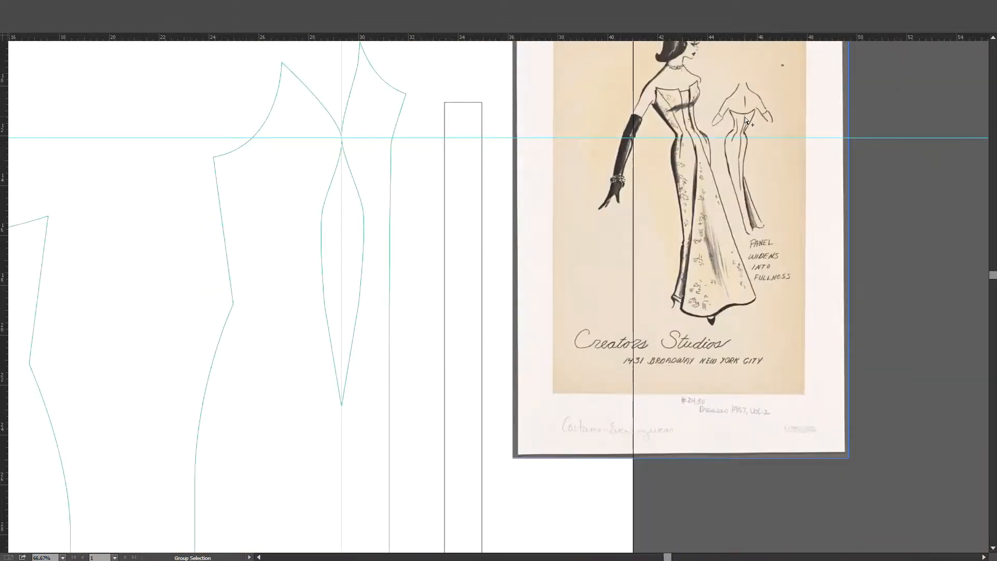
mouse_move(301, 213)
mouse_down()
mouse_move(390, 188)
mouse_move(445, 207)
mouse_up()
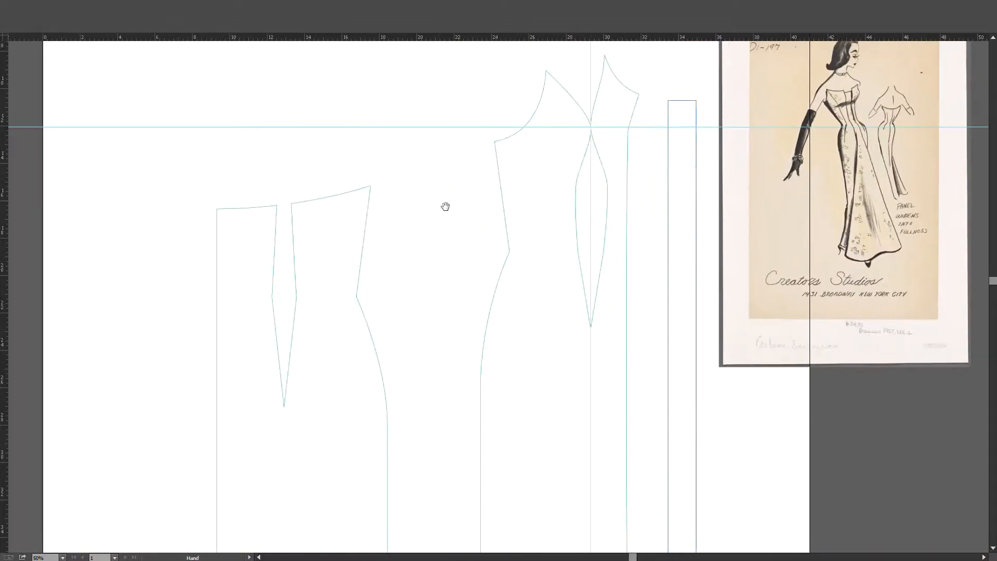
drag(405, 238, 472, 231)
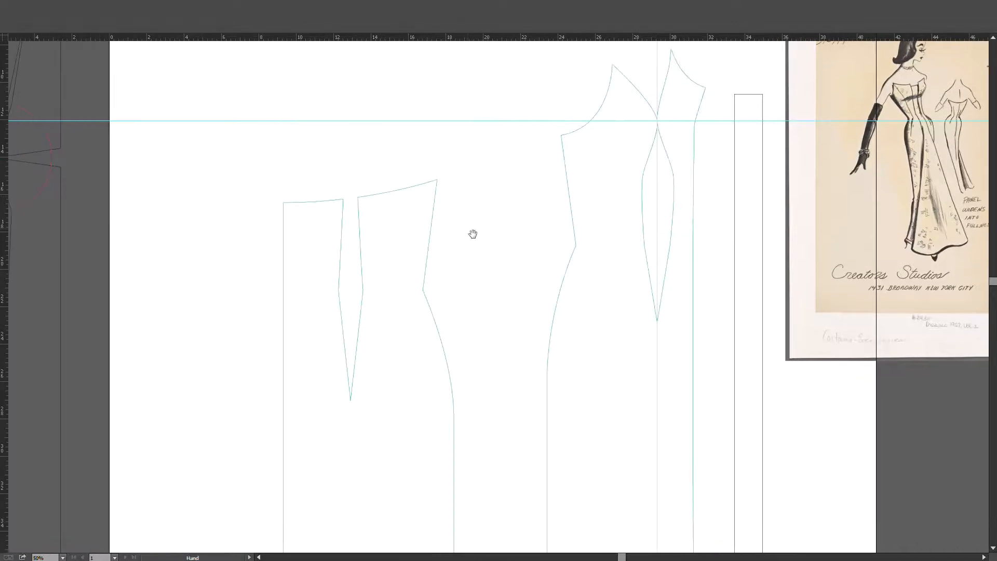
Shift the back piece's centre-back upper edge toward the dart by moving both of its end points inward one large increment.
click(285, 295)
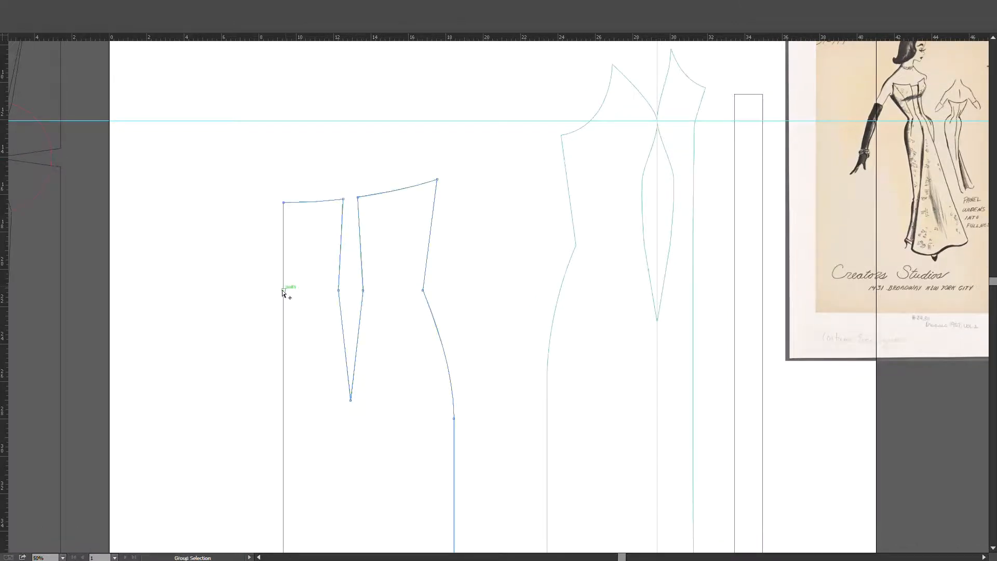
scroll(287, 292, up, 2)
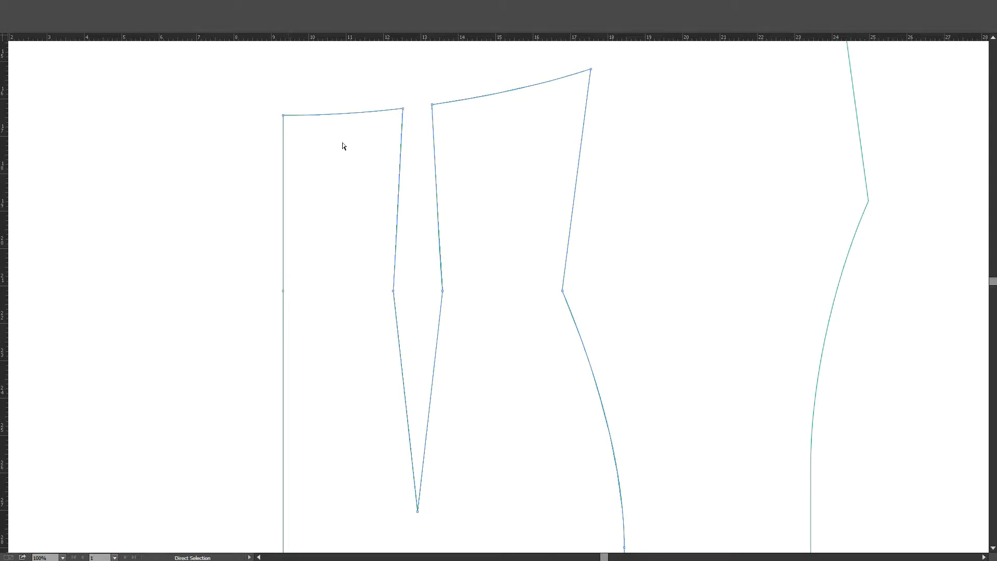
click(283, 115)
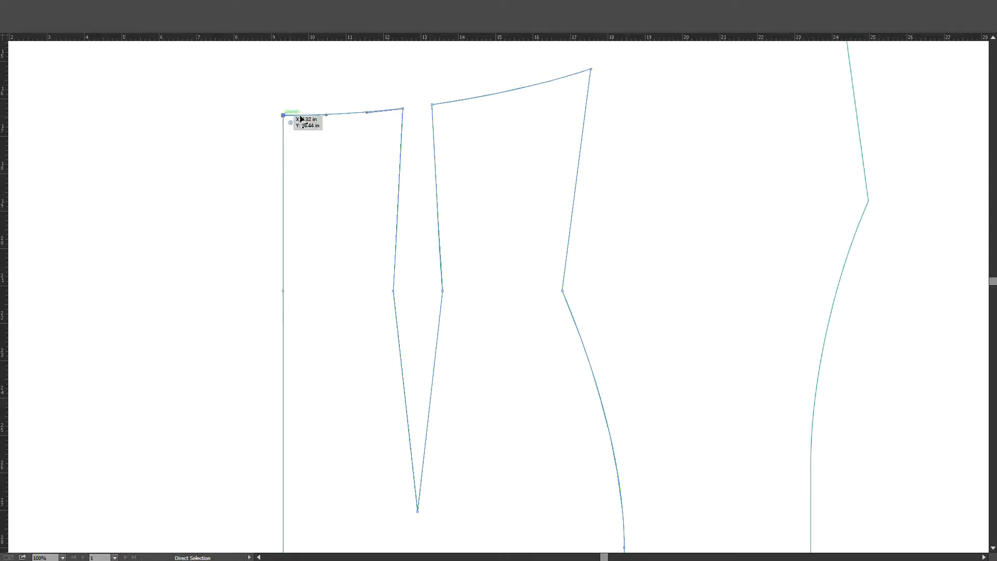
shift+click(403, 109)
key(shift+Right)
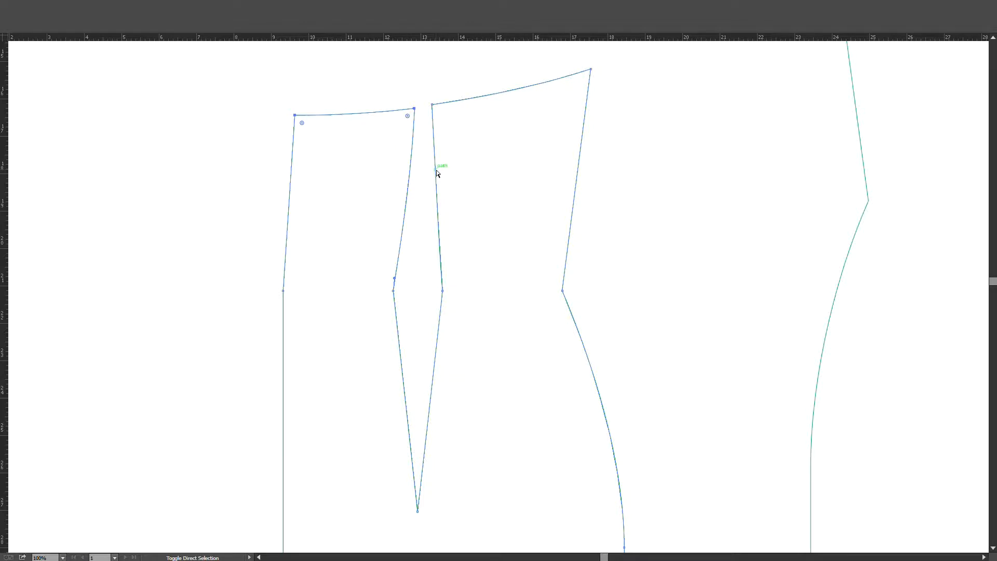
key(shift+Right)
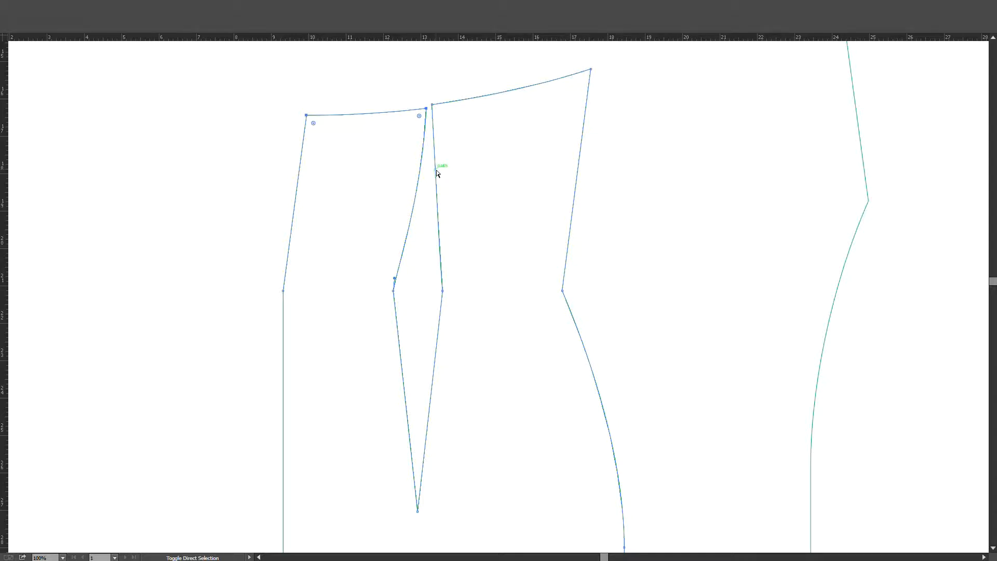
key(shift+Left)
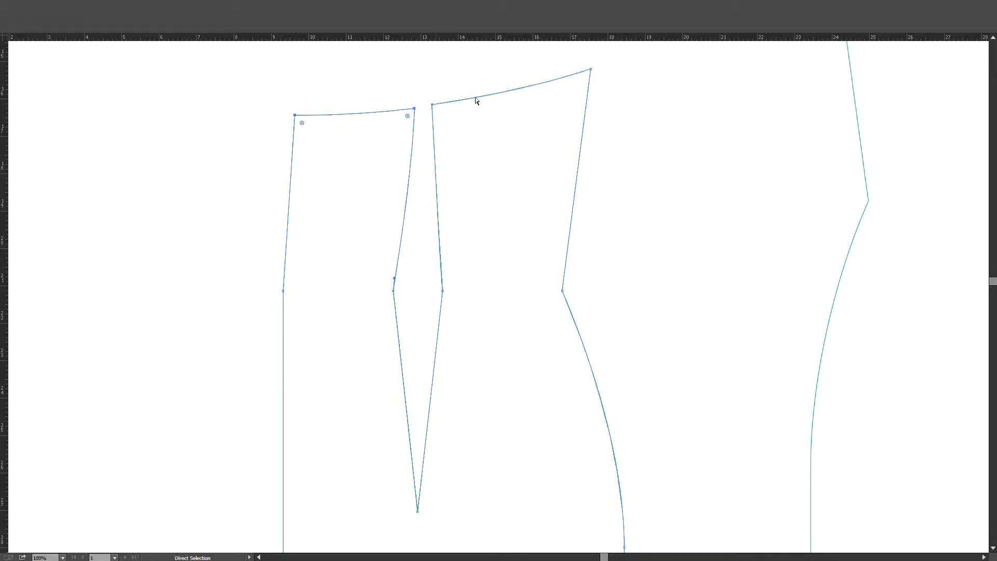
Shift both end points of the side-seam upper edge toward centre back until the dart nearly closes at the top.
scroll(477, 102, up, 1)
scroll(476, 102, up, 1)
click(432, 129)
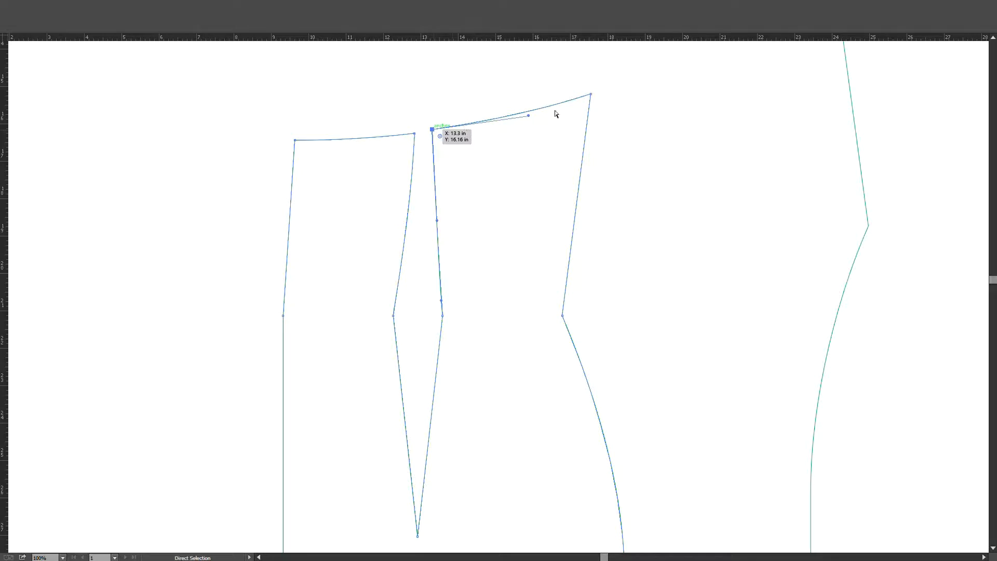
shift+click(595, 95)
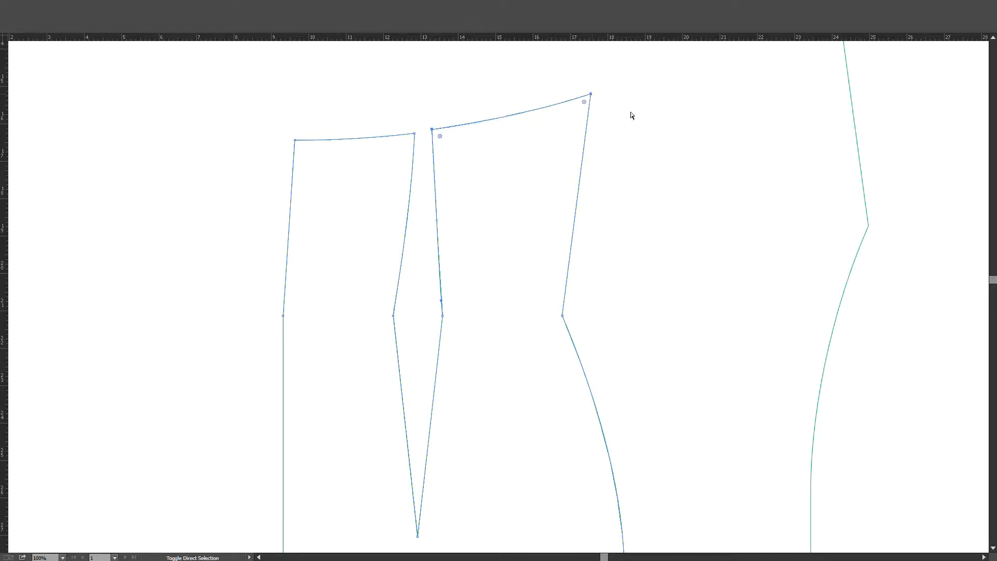
key(shift+Left)
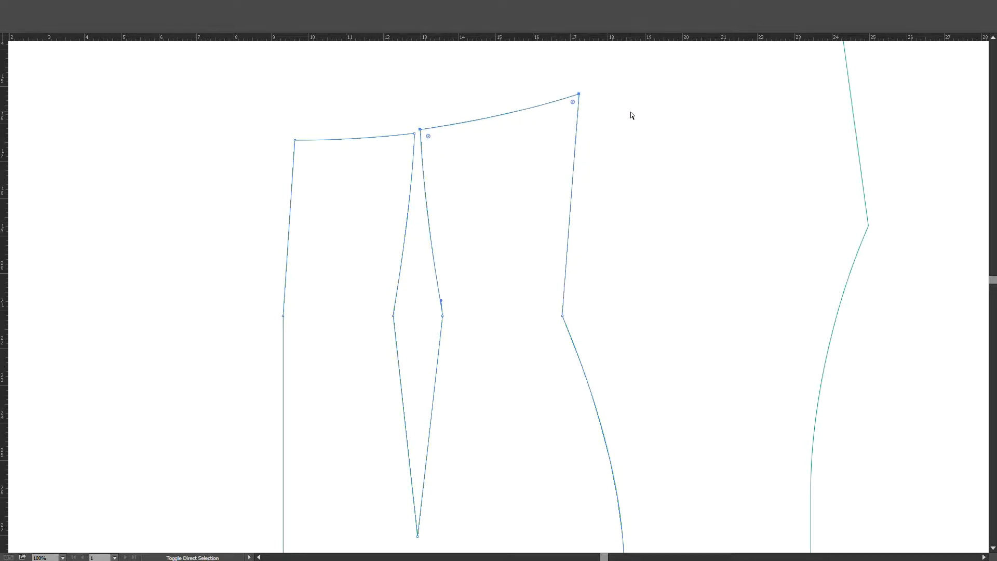
key(shift+Left)
key(shift+Right)
key(Left)
key(Left)
key(Left)
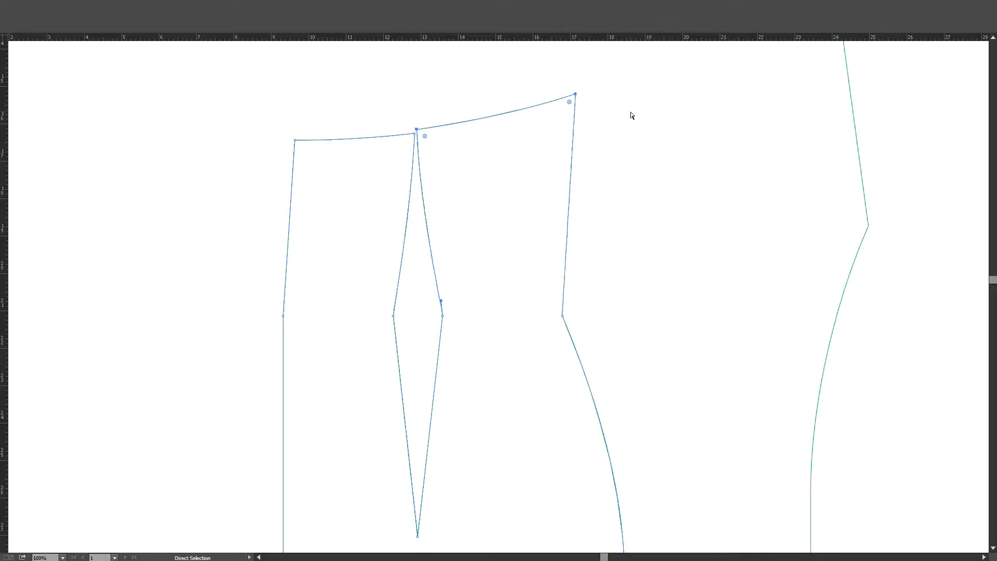
click(627, 141)
Try to snap the centre-back upper edge's dart end onto the other dart leg's top point, and undo the move.
alt+scroll(629, 149, down, 1)
alt+scroll(629, 149, down, 1)
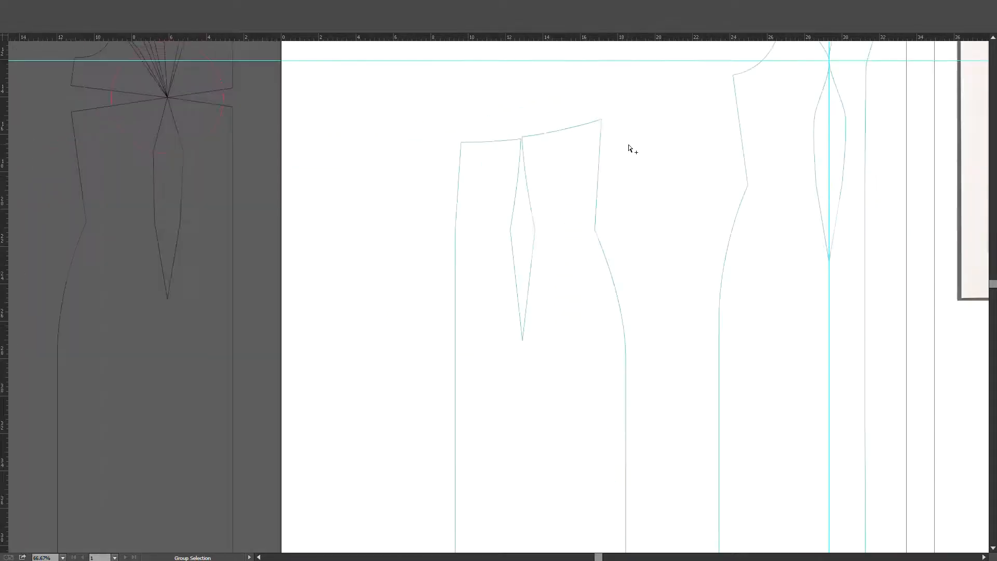
alt+scroll(638, 157, down, 1)
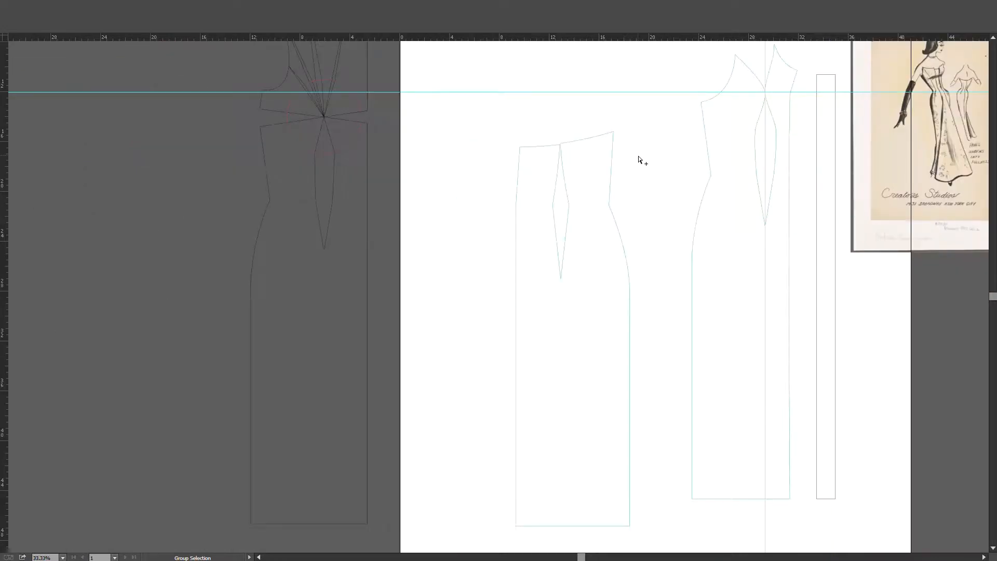
drag(643, 161, 541, 180)
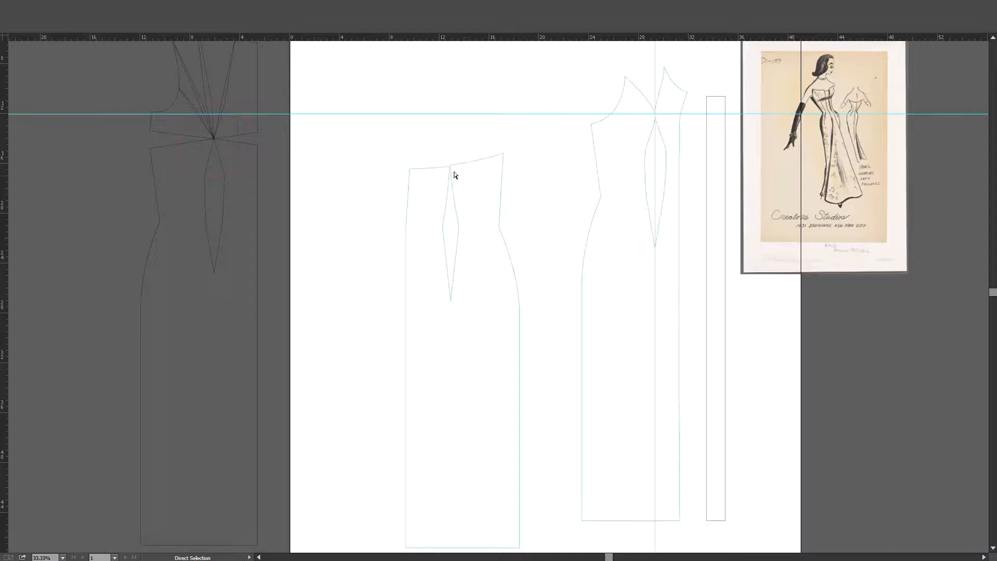
scroll(433, 163, up, 3)
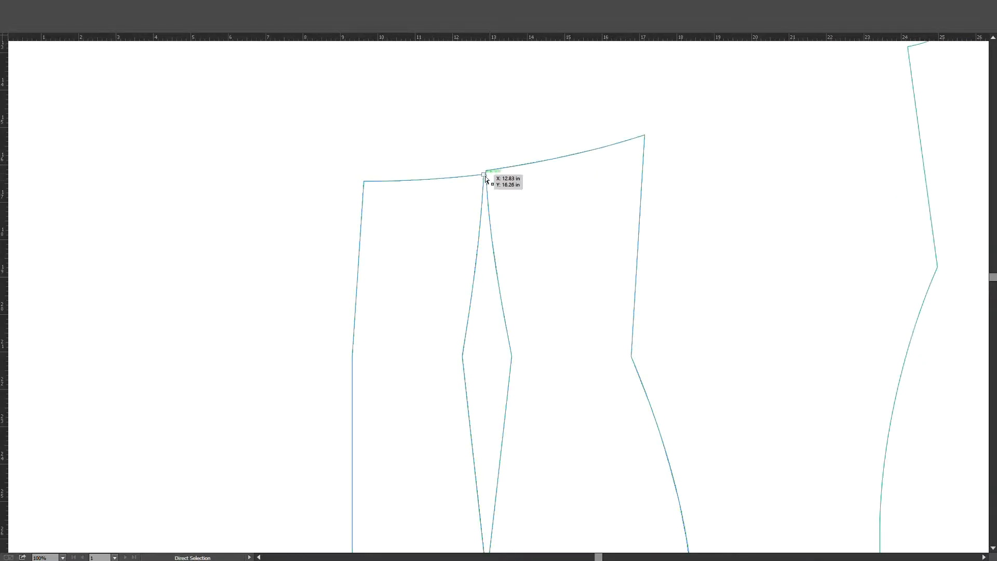
drag(483, 173, 486, 171)
click(489, 138)
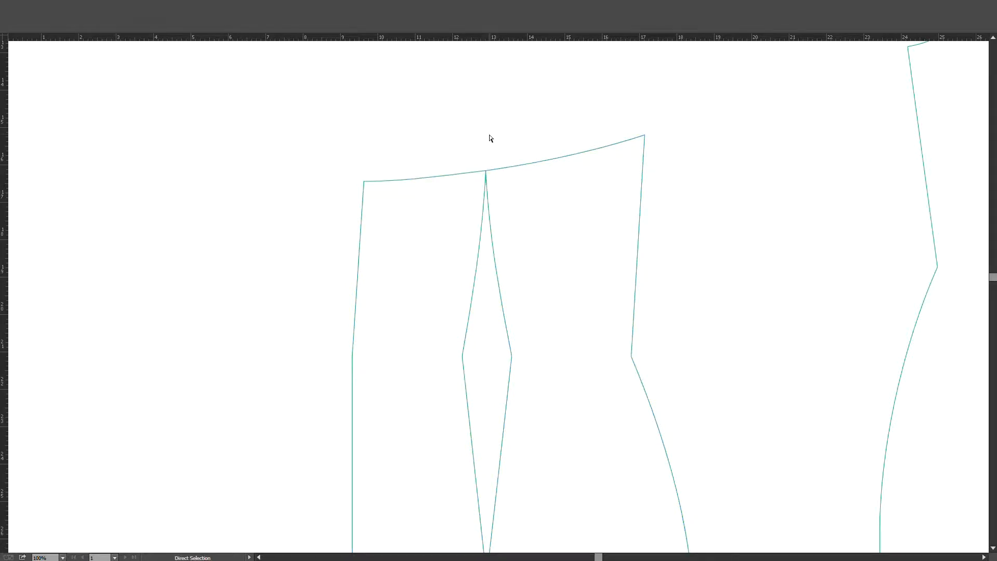
key(ctrl+z)
Nudge both end points of the centre-back upper edge toward the side seam until its dart end lines up with the other leg.
scroll(466, 154, up, 2)
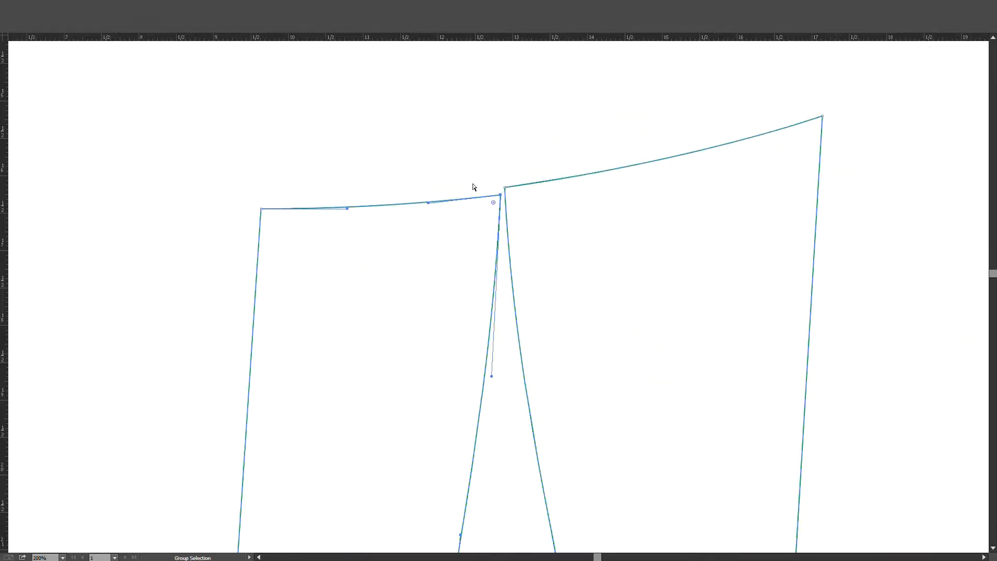
click(473, 187)
click(502, 196)
click(262, 210)
key(Right)
key(Right)
key(Right)
key(Right)
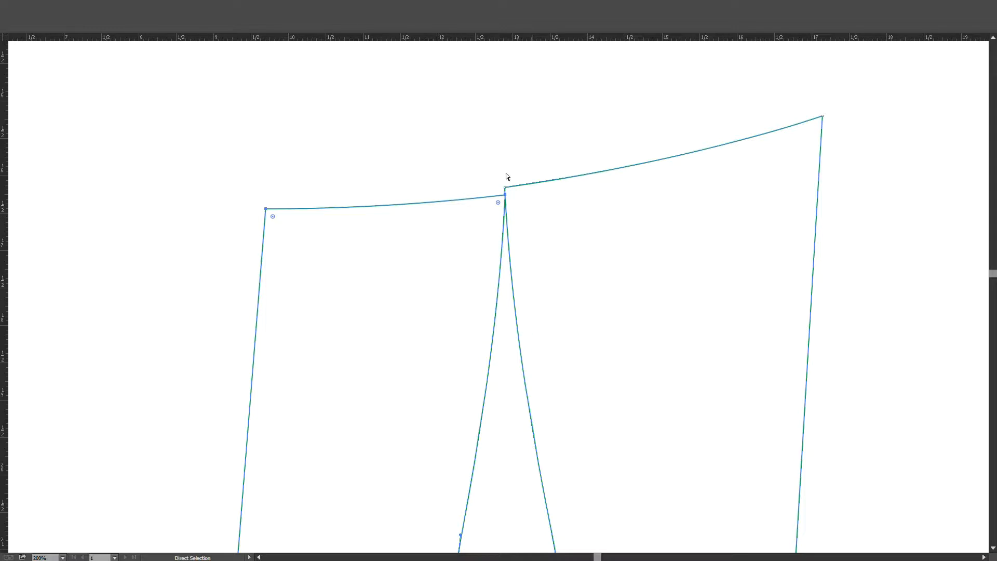
Raise only the dart end of the centre-back upper edge onto the opposite dart leg's top point.
drag(501, 201, 503, 189)
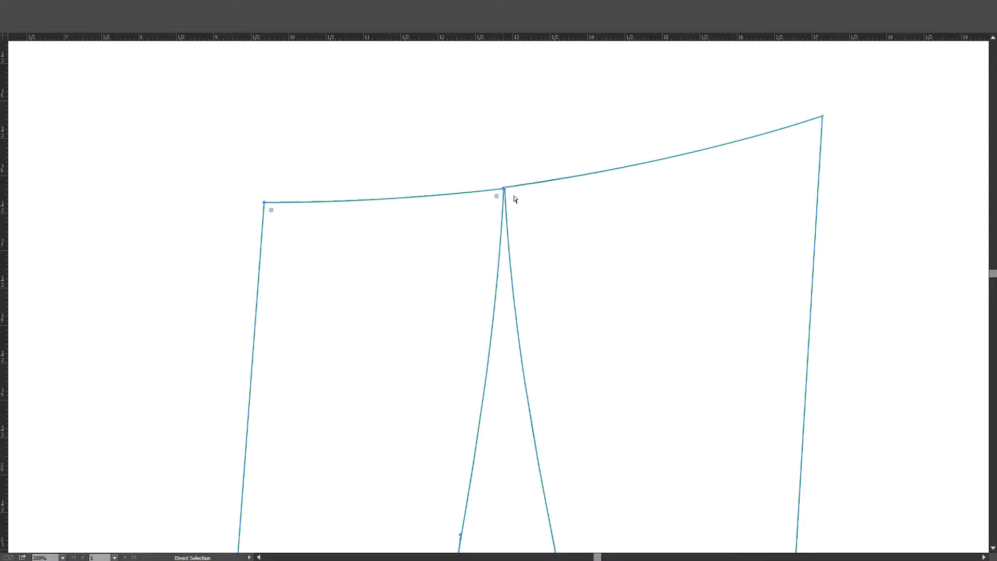
key(ctrl+z)
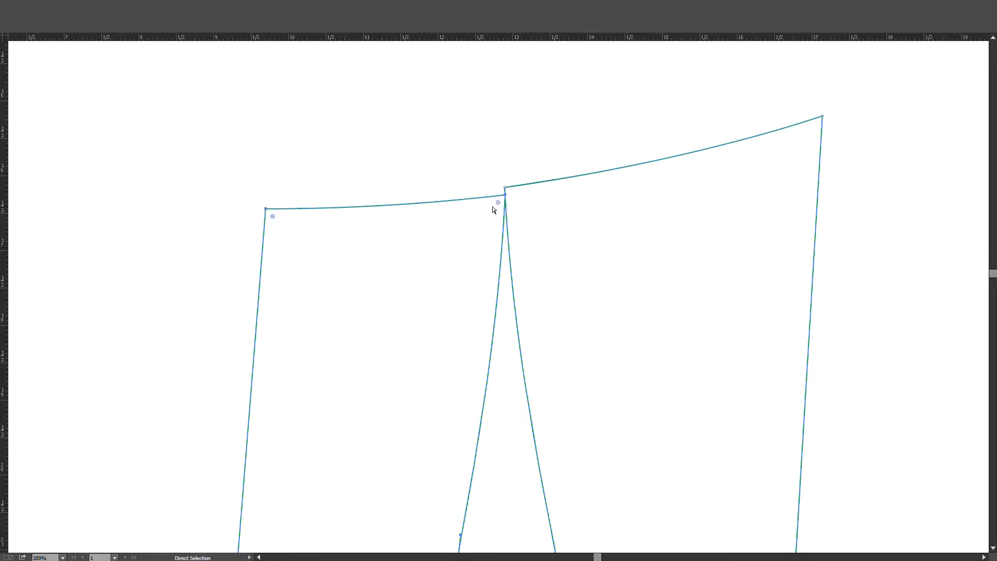
drag(505, 195, 502, 170)
click(503, 169)
Straighten both curved back dart legs between the upper edge and the waist.
scroll(509, 264, down, 5)
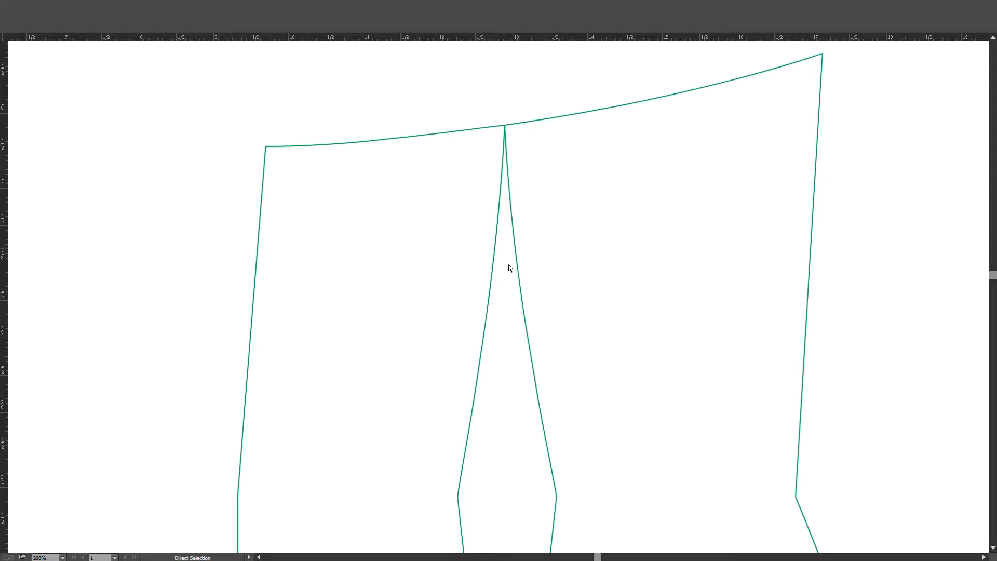
click(518, 267)
drag(515, 309, 482, 305)
click(488, 304)
click(494, 331)
scroll(496, 333, down, 1)
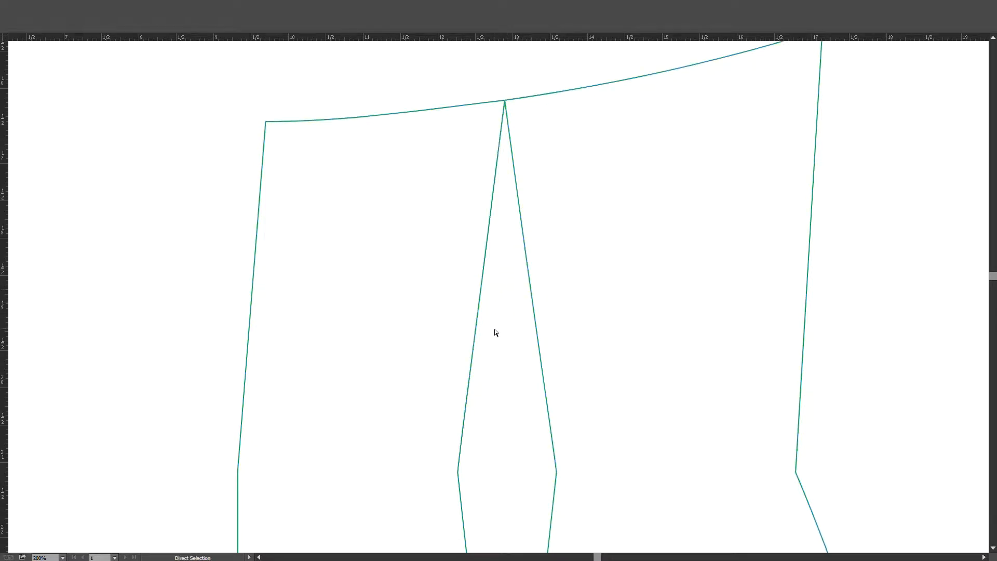
Convert the back dart's two anchor points at waist level.
scroll(496, 333, down, 3)
scroll(497, 291, down, 3)
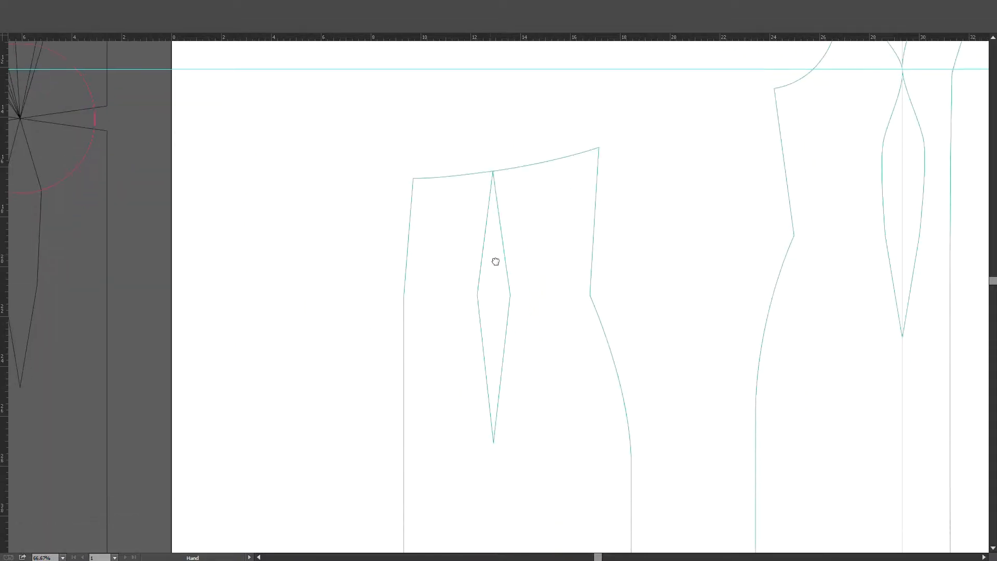
click(510, 301)
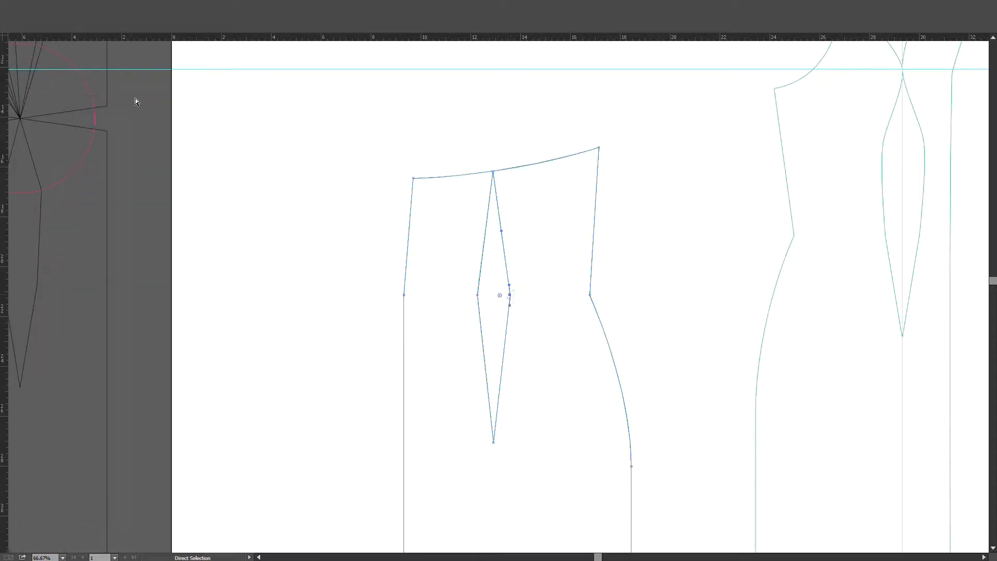
click(477, 295)
click(91, 27)
click(526, 248)
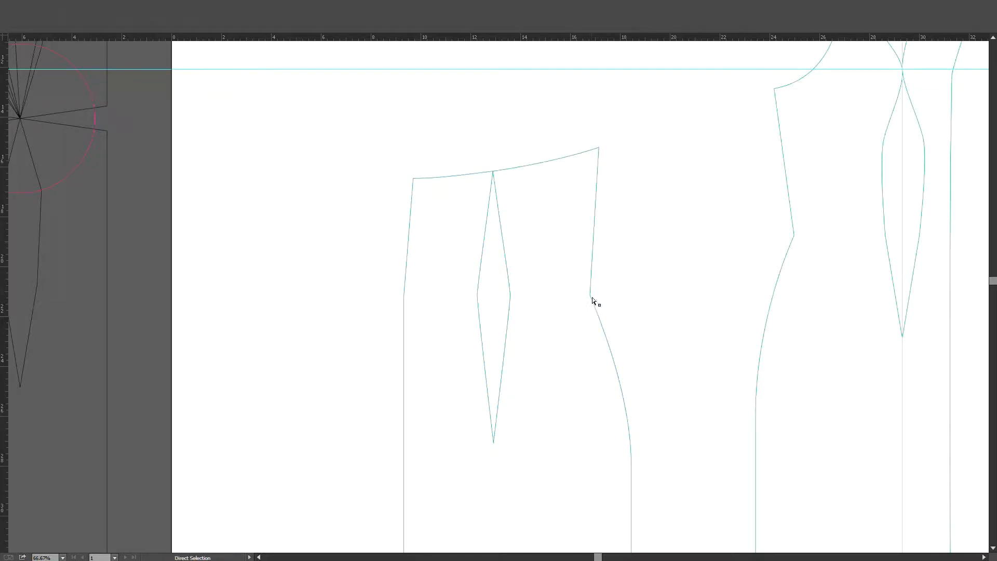
scroll(669, 213, down, 1)
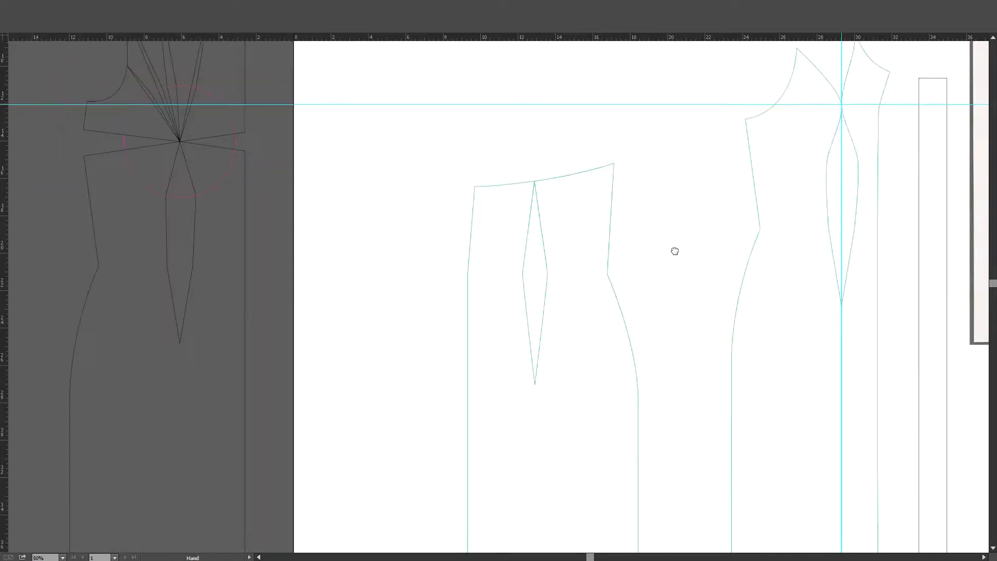
Examine the gown sketch, especially the side panel's flare and its note, against the front, back and narrow panel outlines.
drag(674, 249, 482, 226)
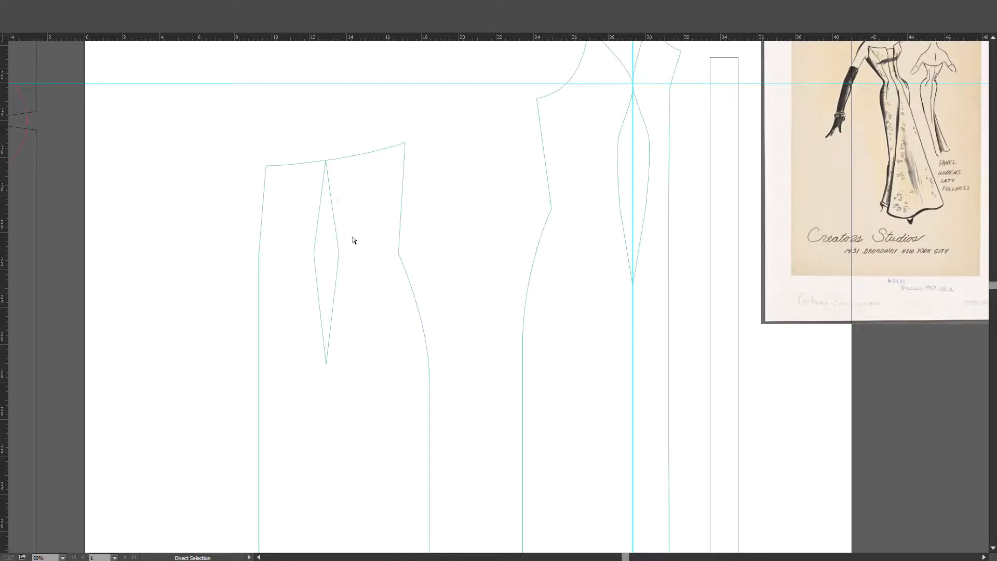
scroll(460, 241, down, 2)
drag(463, 242, 434, 222)
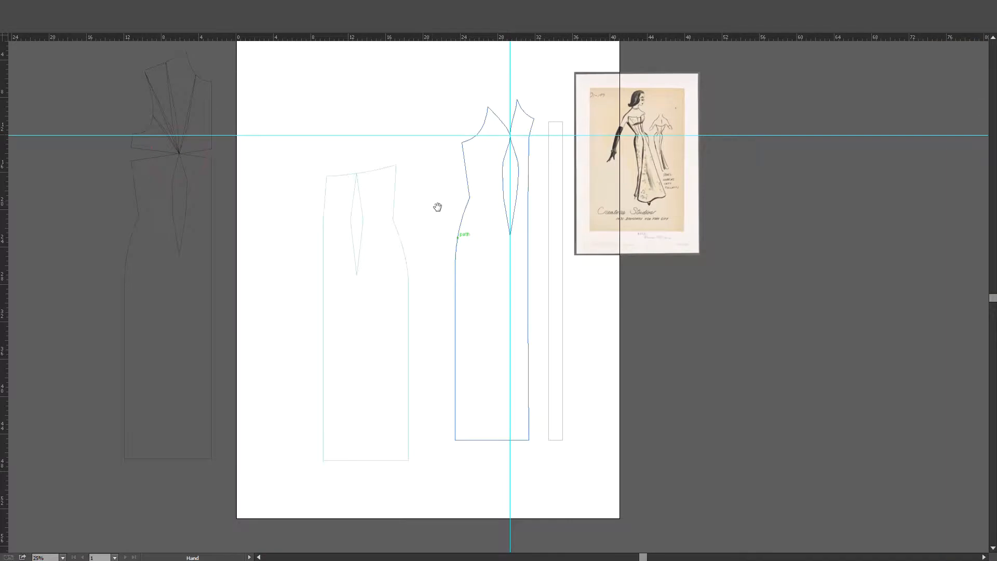
scroll(434, 207, up, 1)
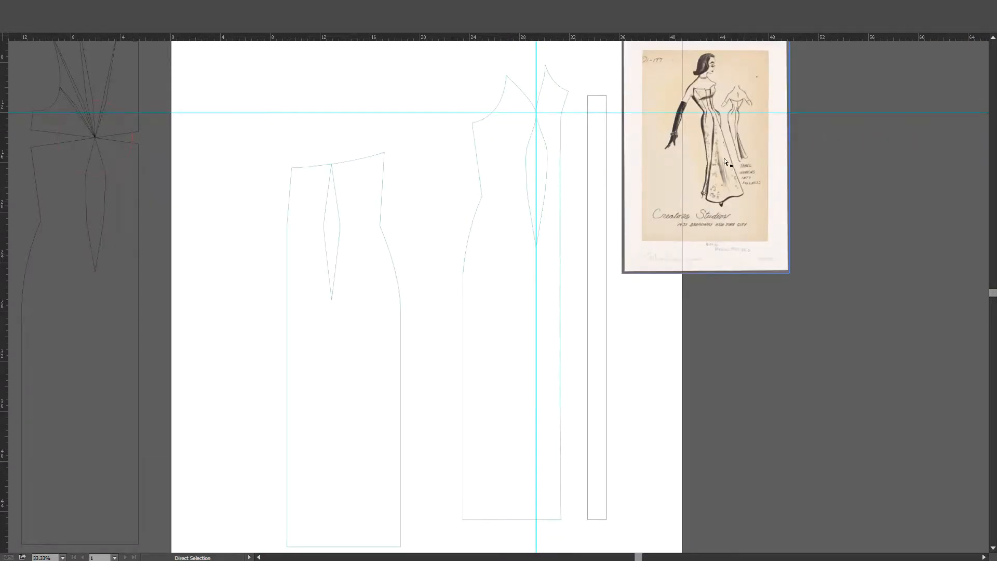
scroll(743, 151, up, 4)
scroll(737, 158, up, 1)
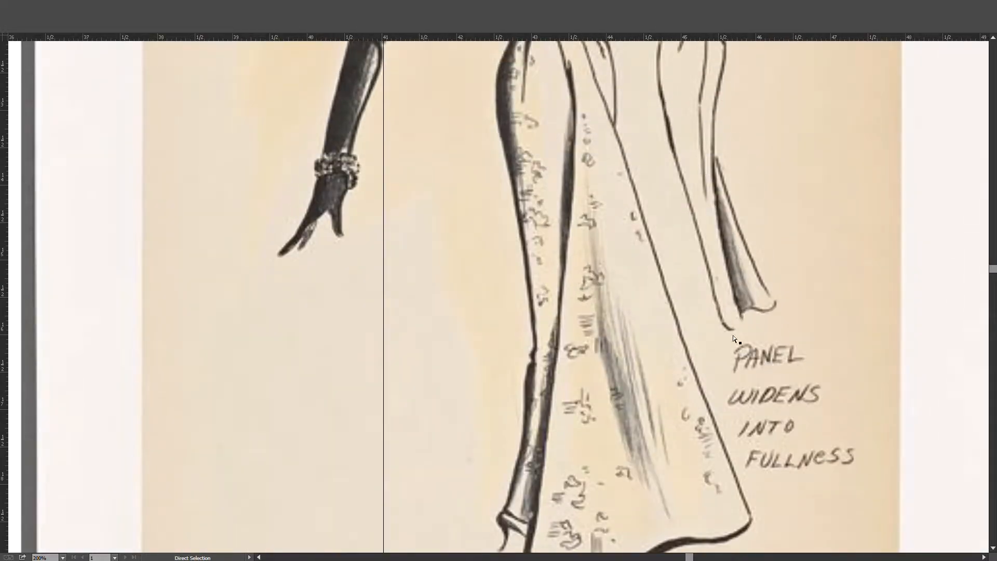
scroll(711, 289, down, 1)
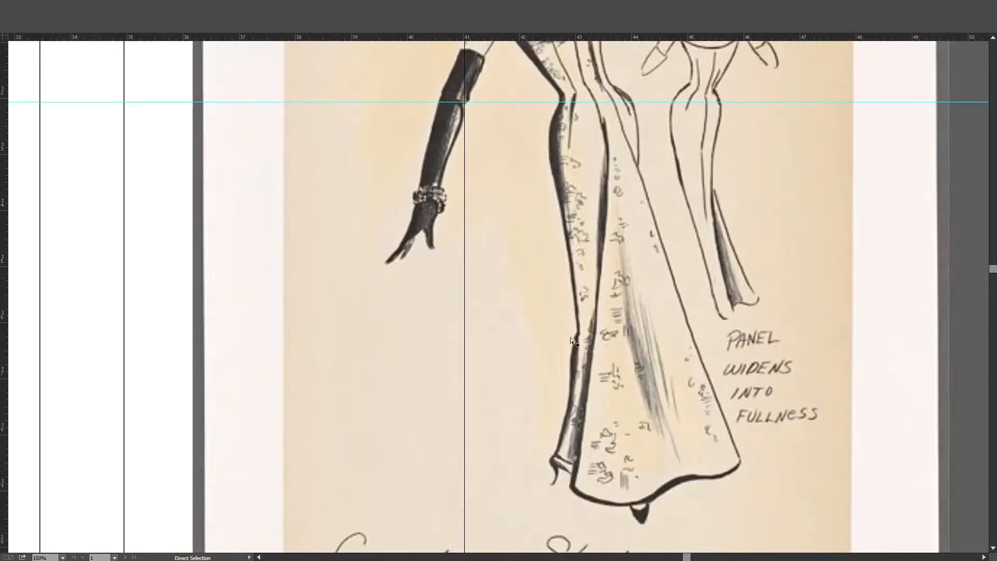
scroll(570, 338, down, 2)
scroll(556, 266, down, 1)
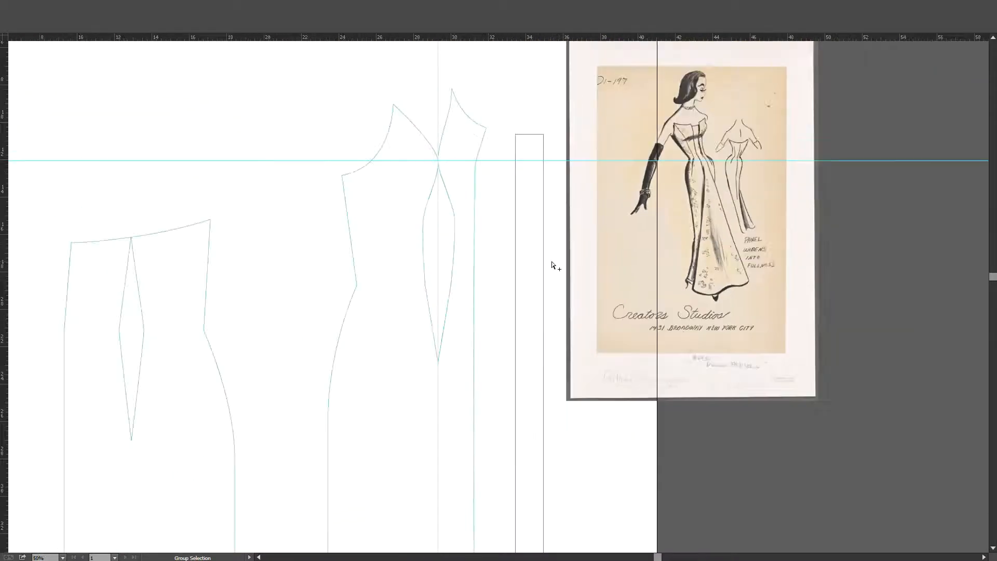
scroll(555, 266, down, 1)
drag(550, 276, 570, 167)
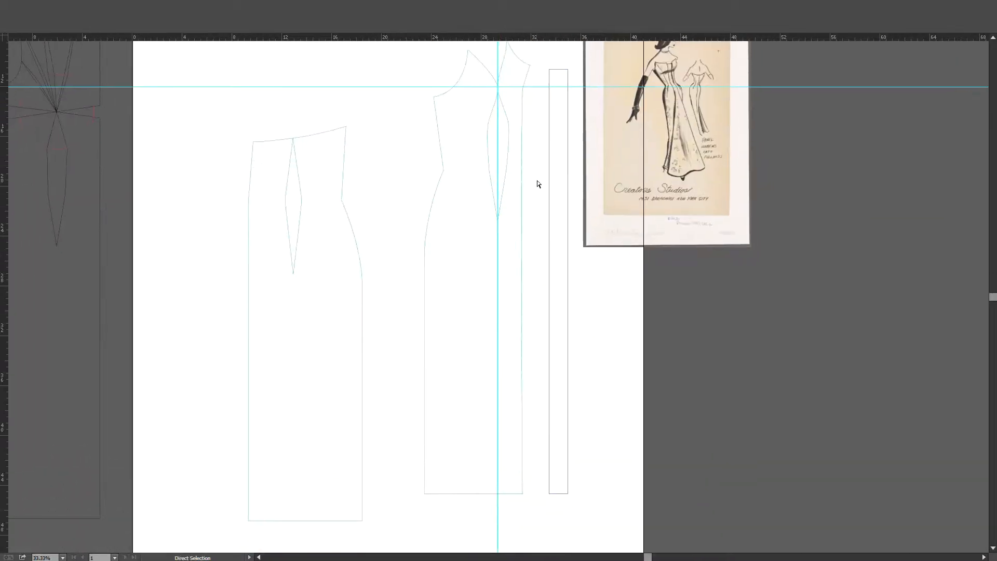
Delete the guides crossing at the front piece's bust point.
key(v)
scroll(481, 151, down, 1)
click(498, 152)
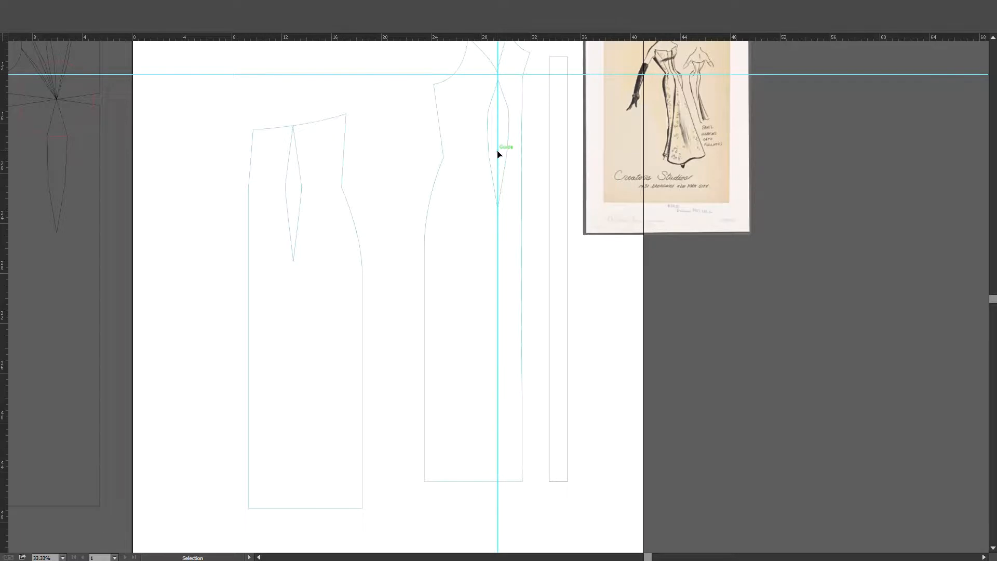
key(Delete)
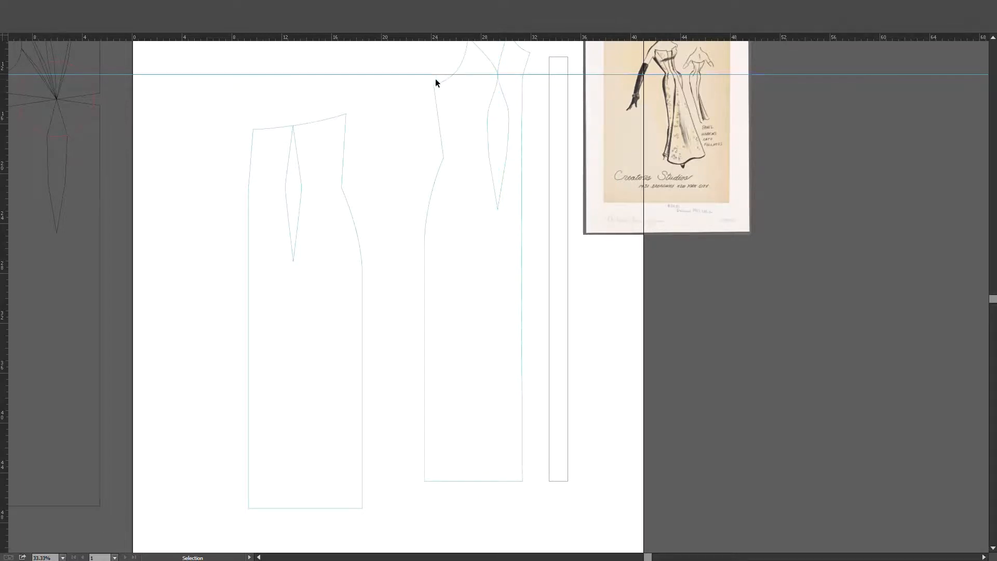
Move the front piece against the back piece so their underarm points meet, and shift both pieces toward the artboard's outer edge.
drag(436, 96, 366, 147)
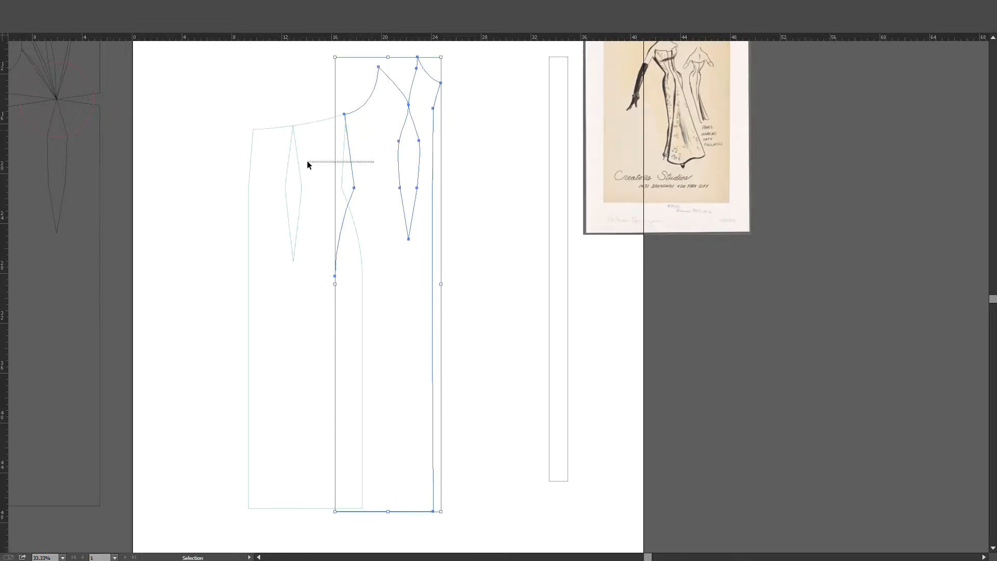
drag(308, 161, 256, 165)
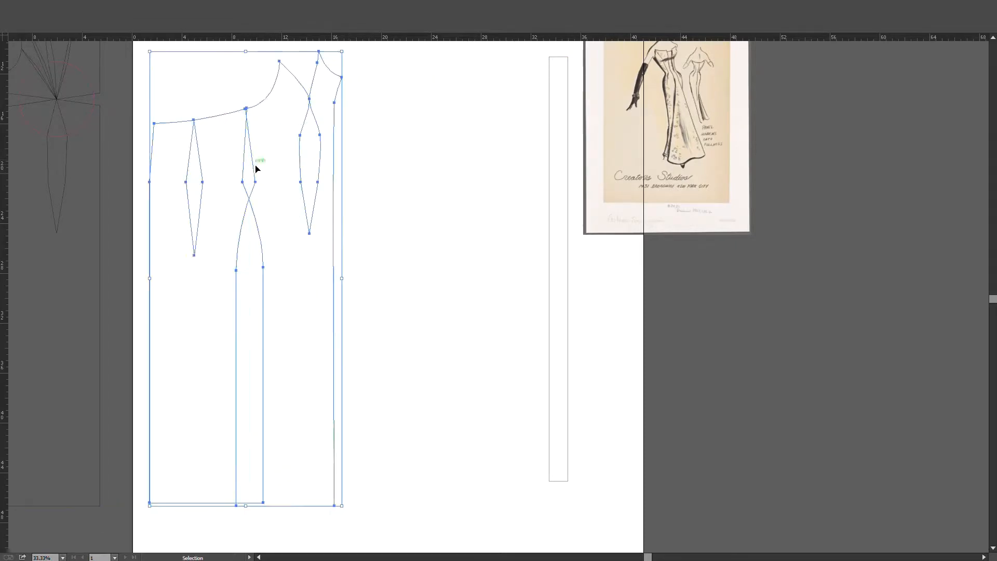
click(437, 206)
Flare the narrow panel below its side-edge anchor by moving the hem corner horizontally outward to about X 24.97 in.
click(549, 194)
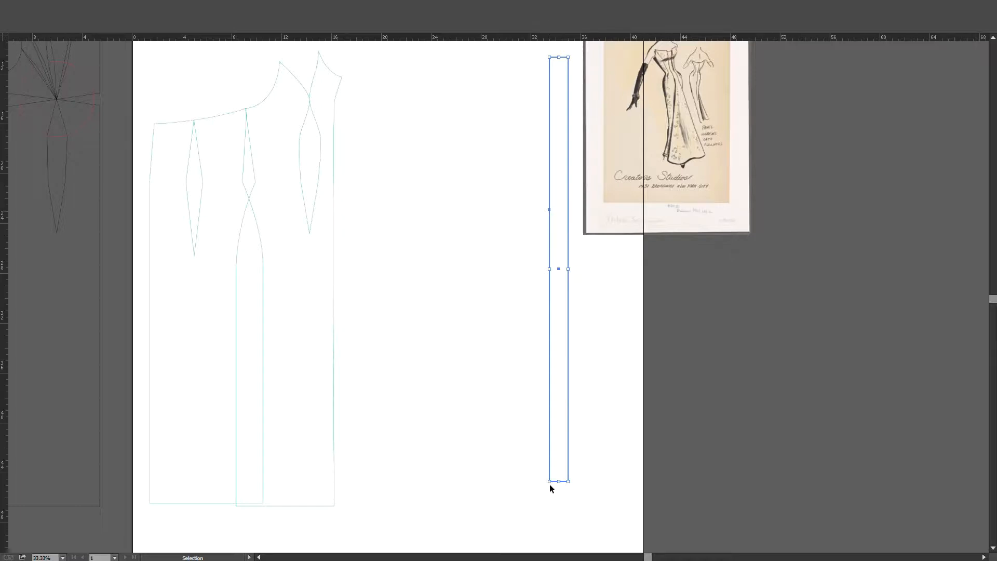
key(a)
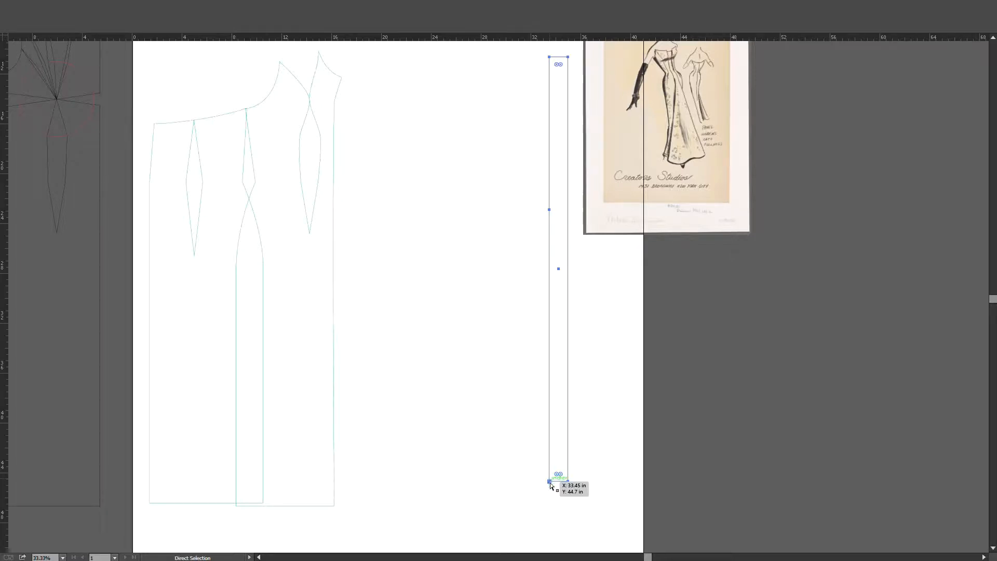
drag(549, 482, 476, 481)
click(589, 449)
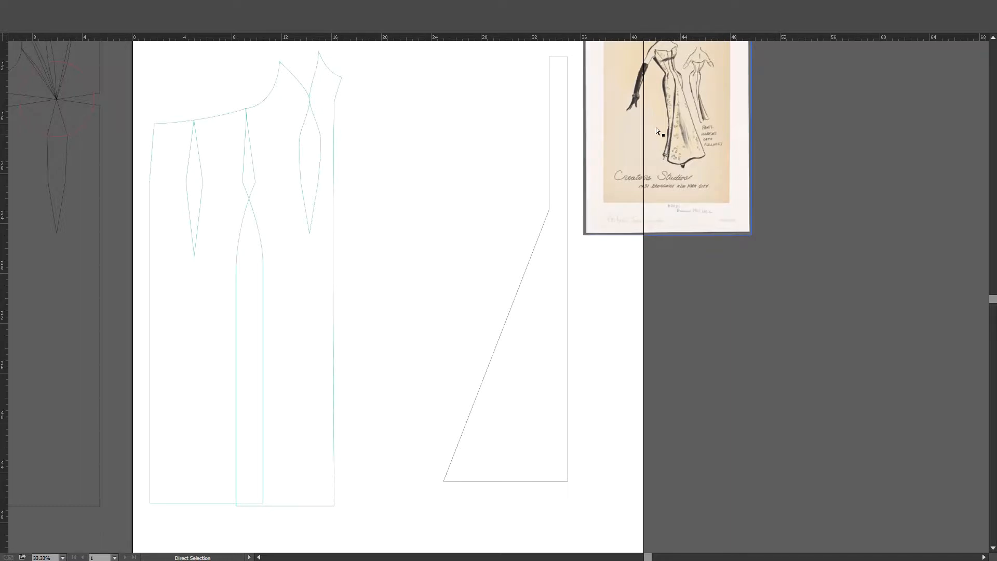
Compare the flared panel's shape, flare point and hem length with the gown in the sketch.
scroll(676, 125, up, 2)
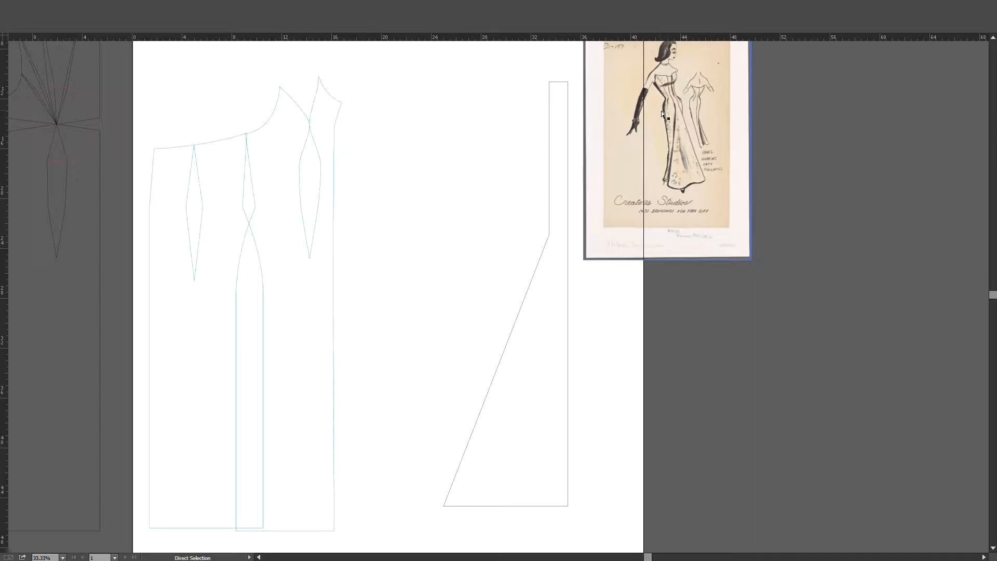
click(549, 235)
click(423, 348)
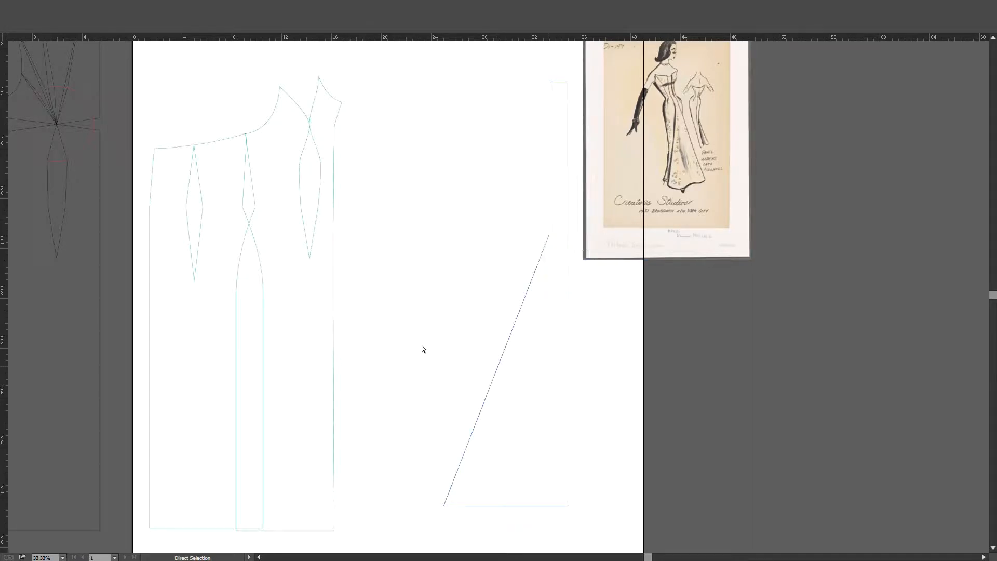
scroll(398, 308, down, 1)
scroll(397, 306, up, 2)
scroll(401, 312, down, 2)
scroll(408, 308, down, 2)
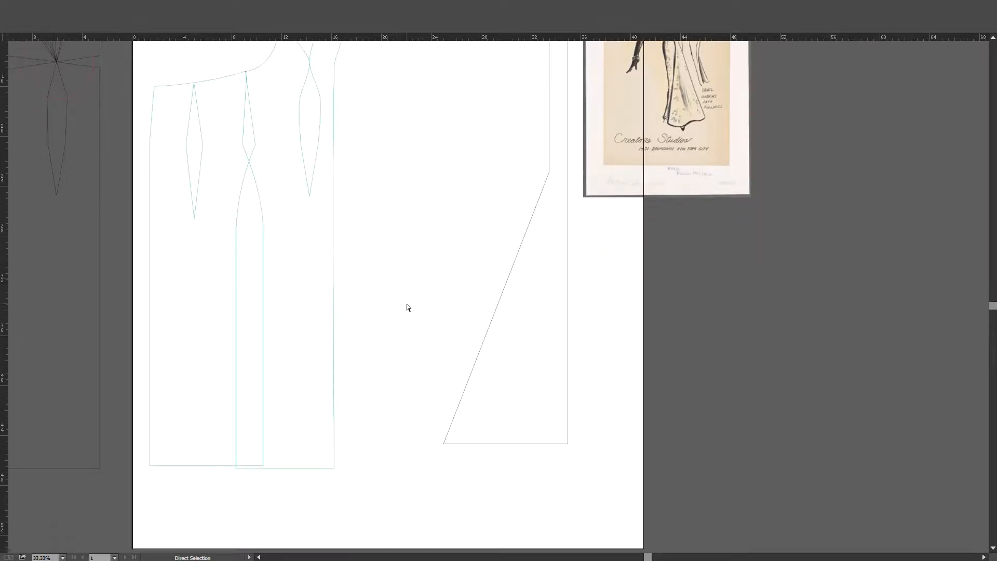
scroll(408, 307, up, 2)
scroll(407, 307, down, 3)
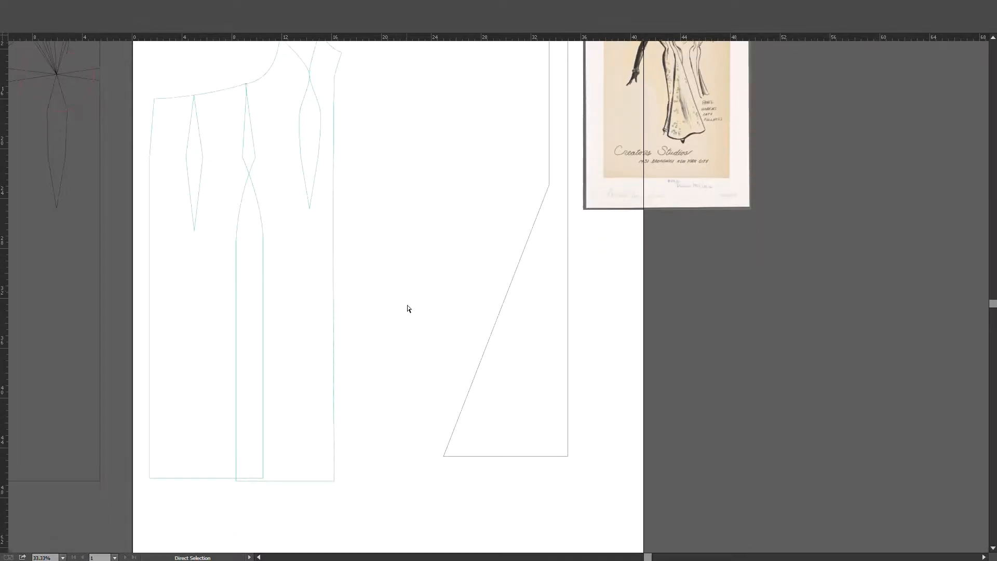
scroll(408, 308, up, 3)
scroll(553, 255, up, 4)
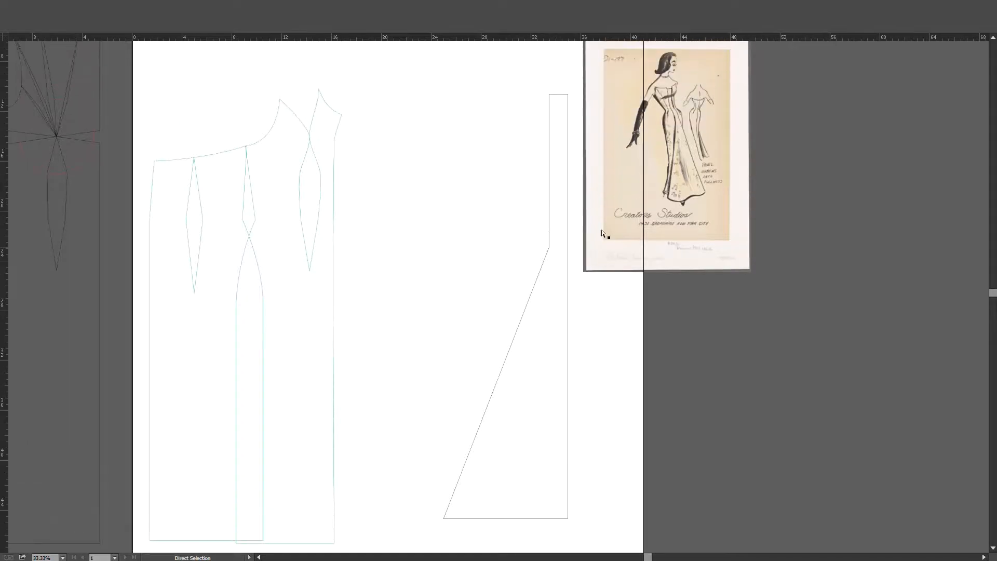
scroll(587, 293, down, 3)
scroll(564, 386, down, 3)
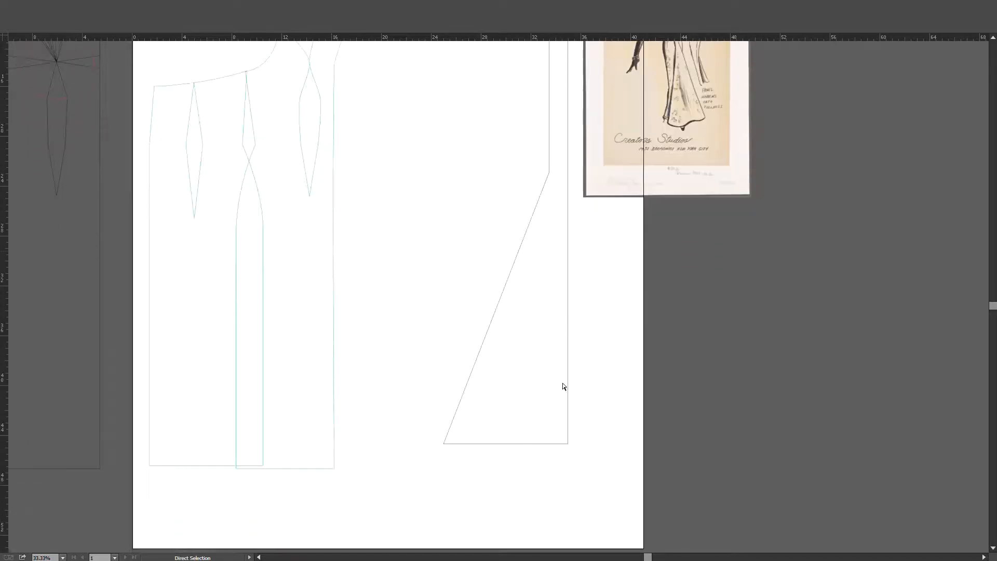
scroll(476, 439, down, 1)
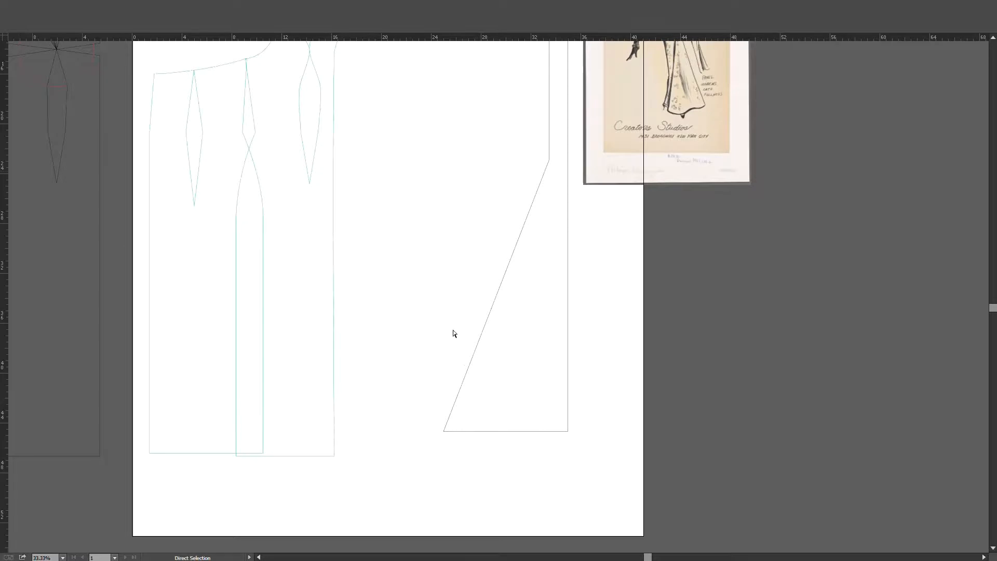
scroll(455, 333, down, 1)
scroll(418, 318, down, 1)
scroll(418, 318, up, 2)
Draw a square about 16 in wide and place it directly below the flared panel's hem, flush with the panel's straight edge.
key(m)
drag(621, 518, 422, 319)
key(v)
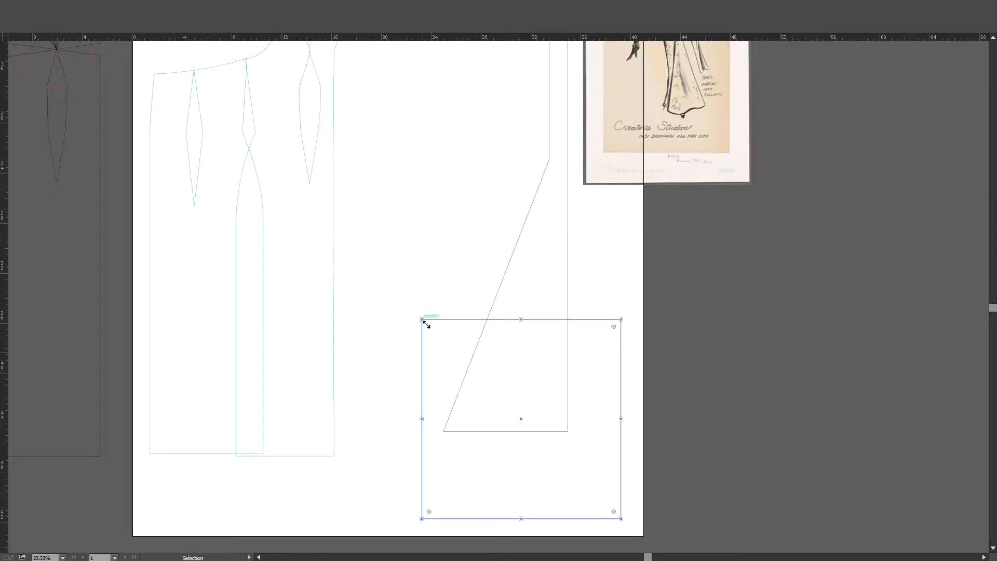
scroll(556, 270, down, 2)
drag(585, 270, 534, 384)
scroll(568, 330, down, 4)
Lengthen the flared panel by moving both of its hem anchor points straight down to the square's lower edge.
key(a)
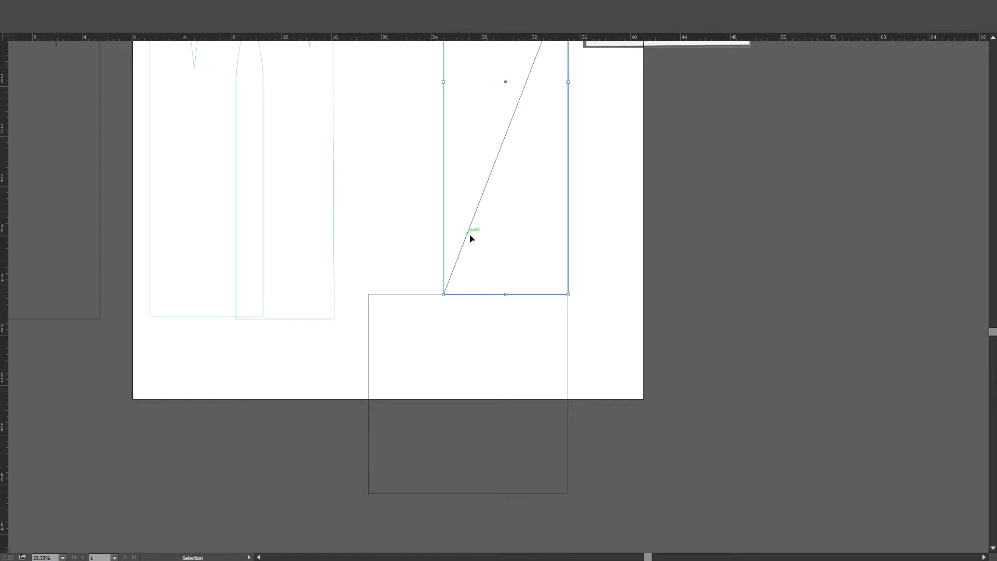
click(463, 245)
click(443, 294)
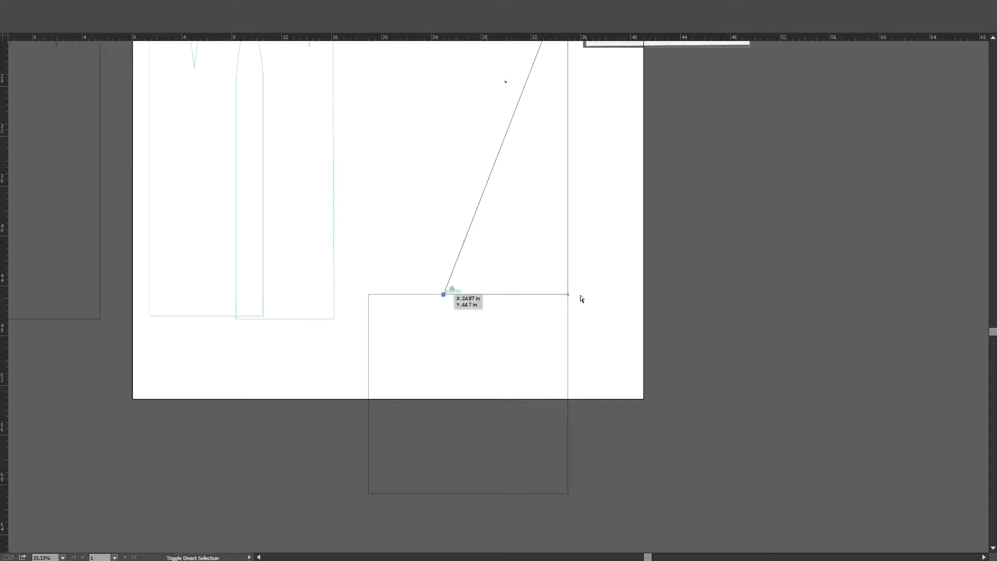
shift+click(568, 295)
drag(568, 295, 570, 498)
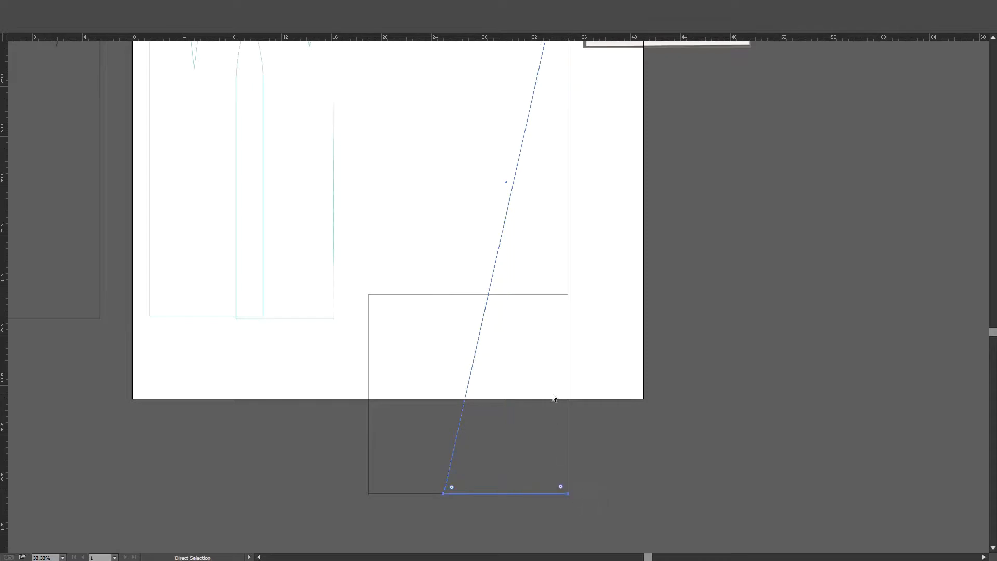
Move the front piece beside the flared panel with its hem level with the square's upper edge.
scroll(553, 394, down, 1)
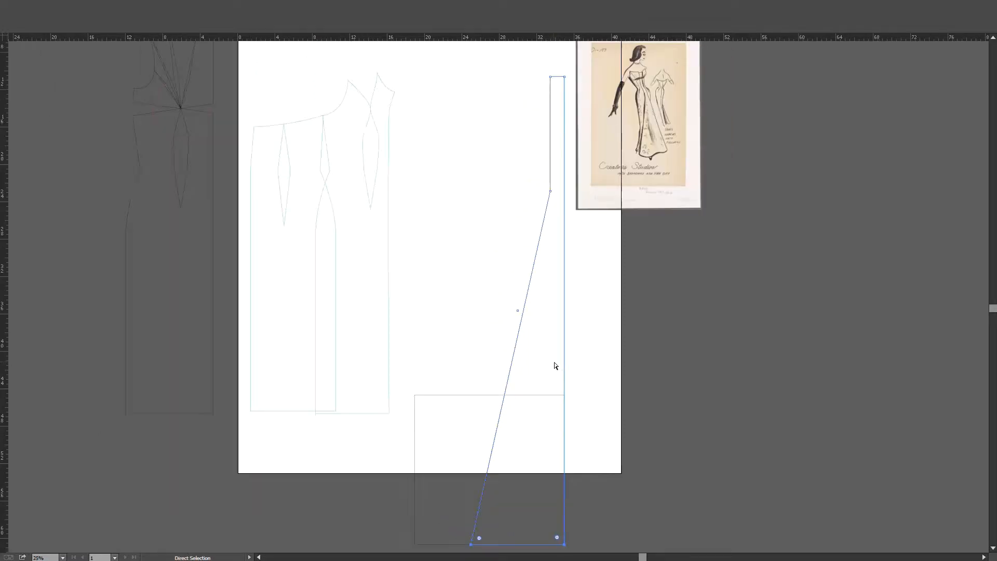
scroll(555, 366, down, 2)
scroll(554, 366, up, 1)
scroll(554, 366, up, 2)
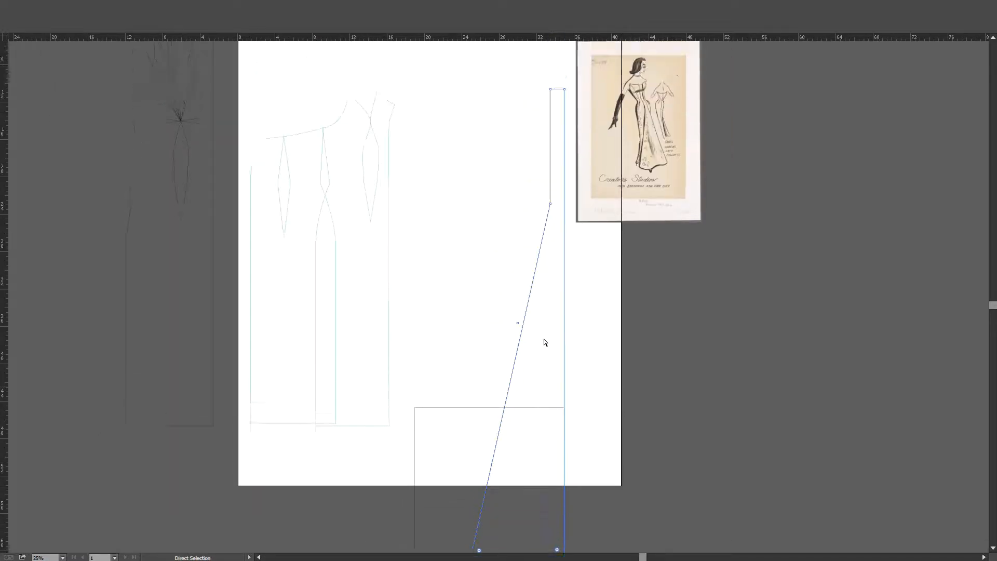
scroll(485, 319, down, 1)
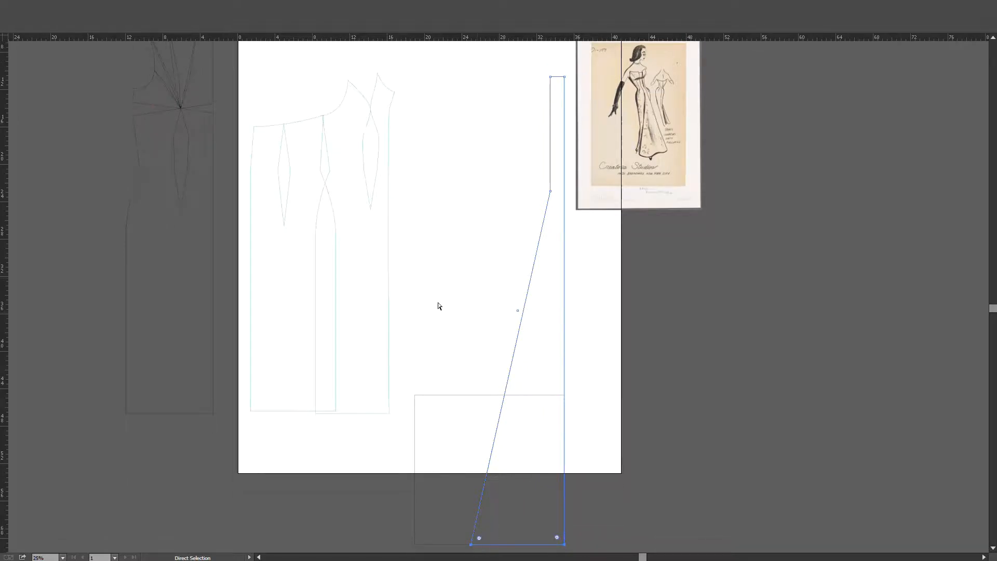
scroll(436, 304, down, 1)
key(v)
click(410, 270)
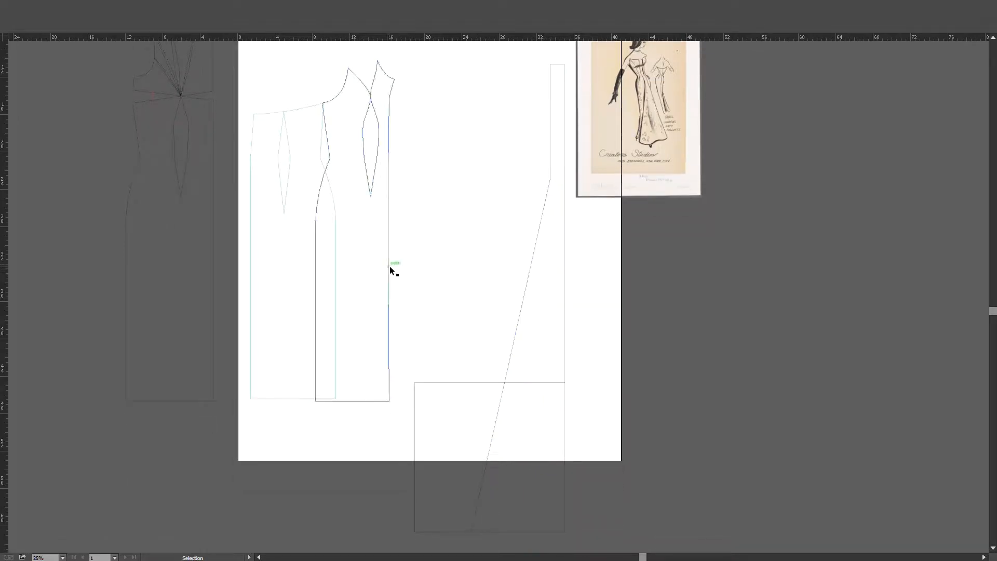
drag(390, 268, 491, 249)
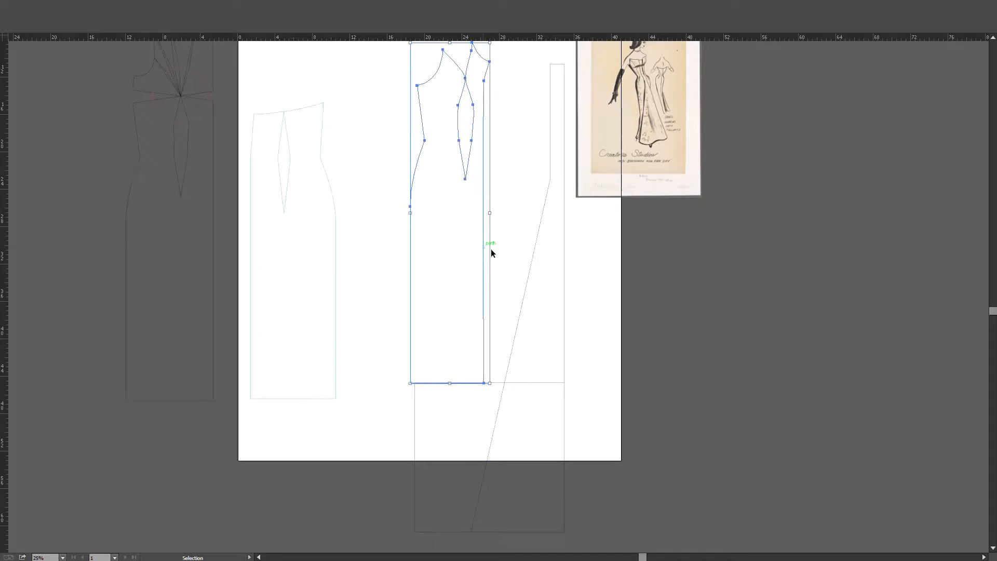
Lengthen the front piece by lowering both of its hem anchor points to the square's lower edge.
ctrl+click(482, 382)
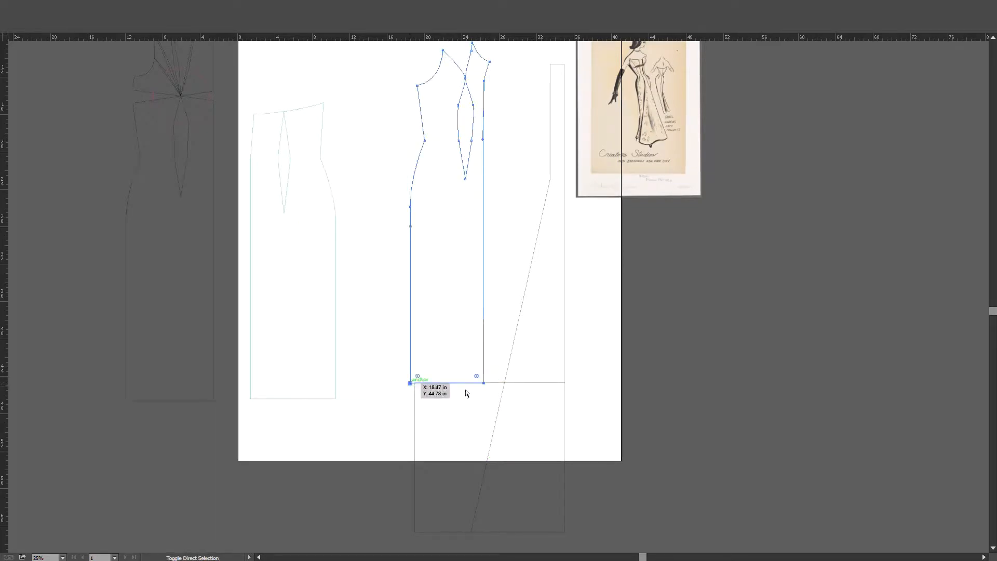
drag(484, 383, 485, 533)
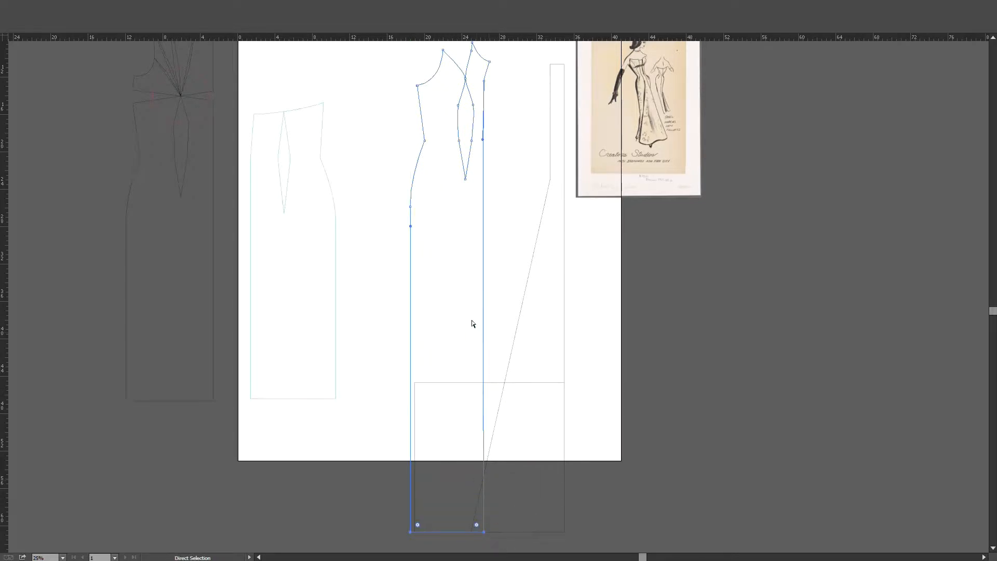
click(357, 258)
click(339, 237)
drag(338, 238, 414, 239)
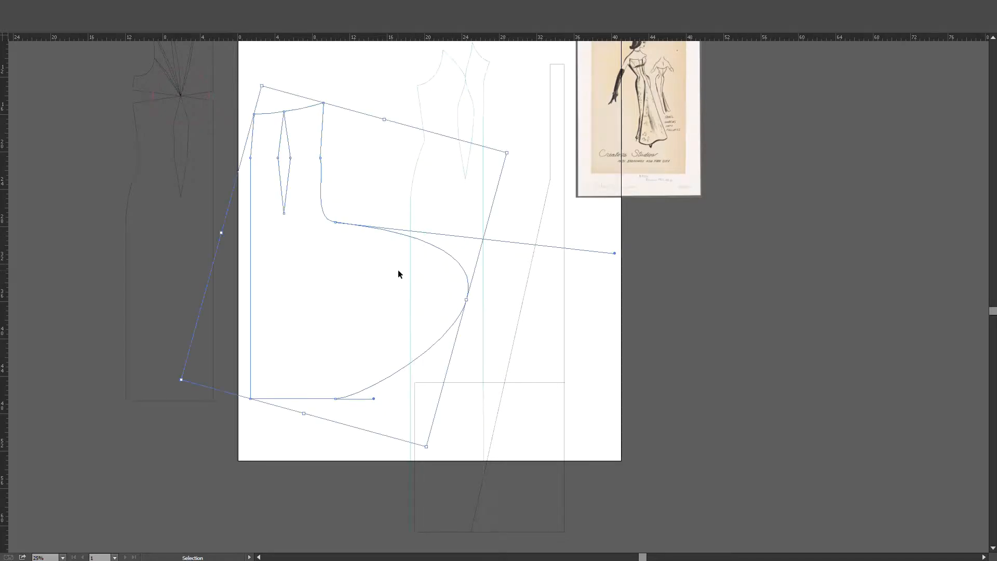
key(ctrl+z)
ctrl+click(372, 249)
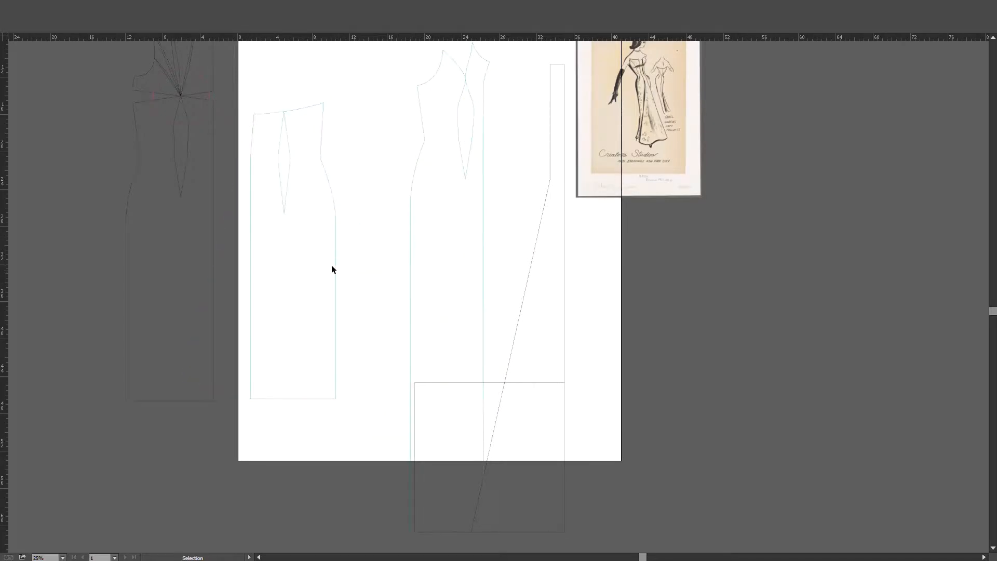
Move the back piece next to the front piece with its hem level with the square's upper edge.
drag(335, 264, 451, 242)
drag(454, 250, 454, 250)
scroll(462, 281, down, 5)
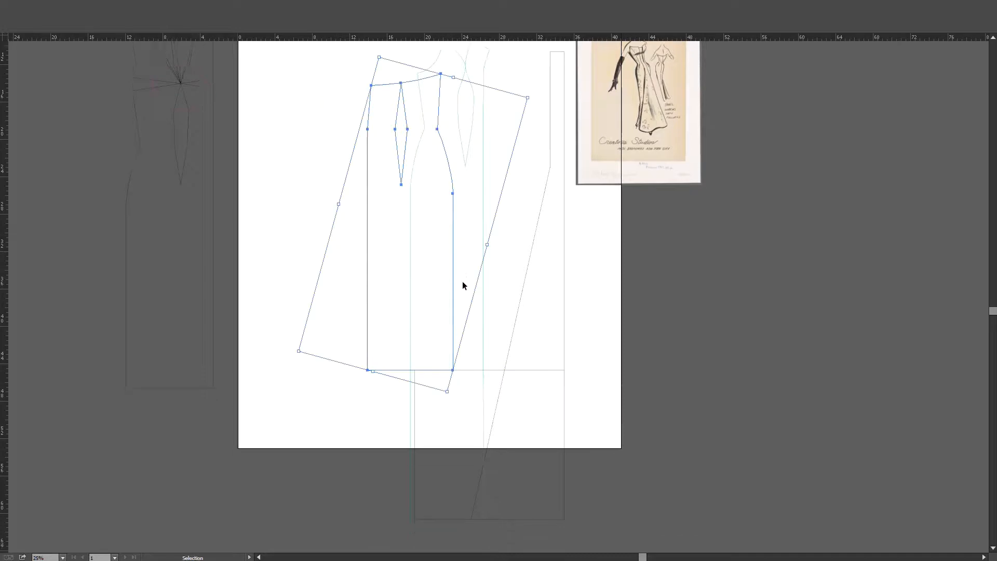
Lengthen the back piece by lowering both of its hem anchor points to the square's lower edge.
key(a)
click(368, 321)
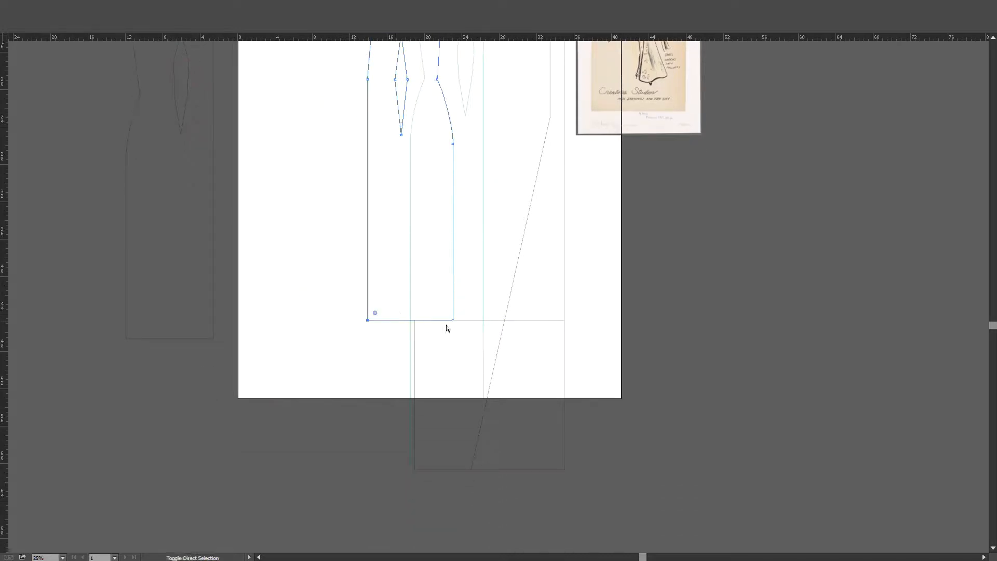
shift+click(453, 321)
drag(453, 322, 453, 467)
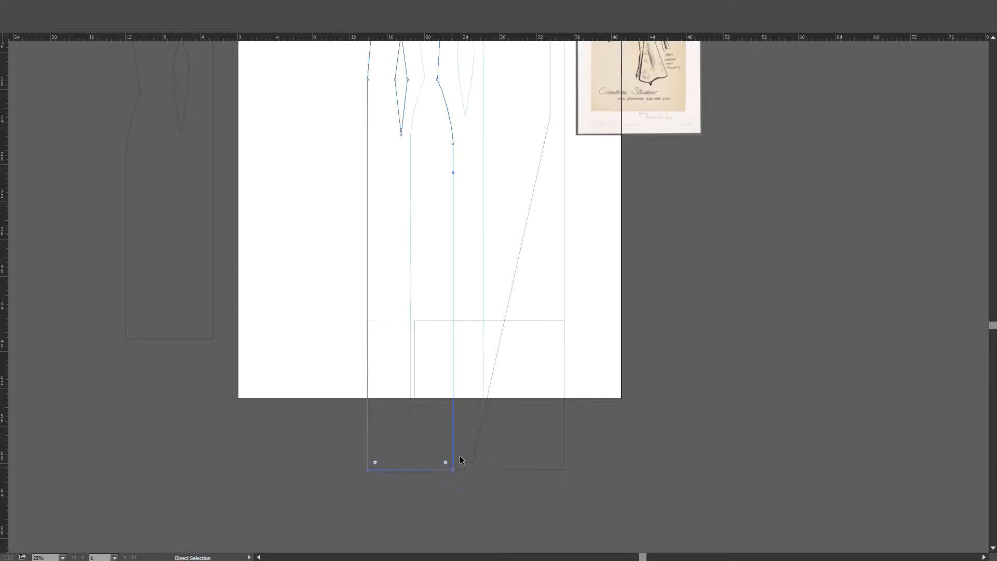
Move the lengthened back piece near the artboard's left edge and place the front piece beside it.
key(v)
click(488, 422)
scroll(482, 379, up, 4)
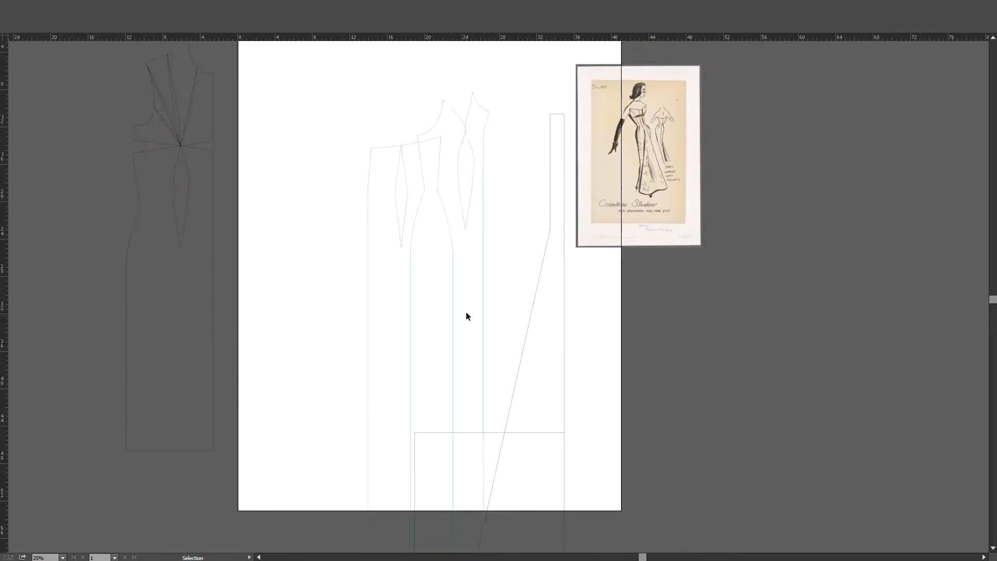
drag(453, 302, 347, 264)
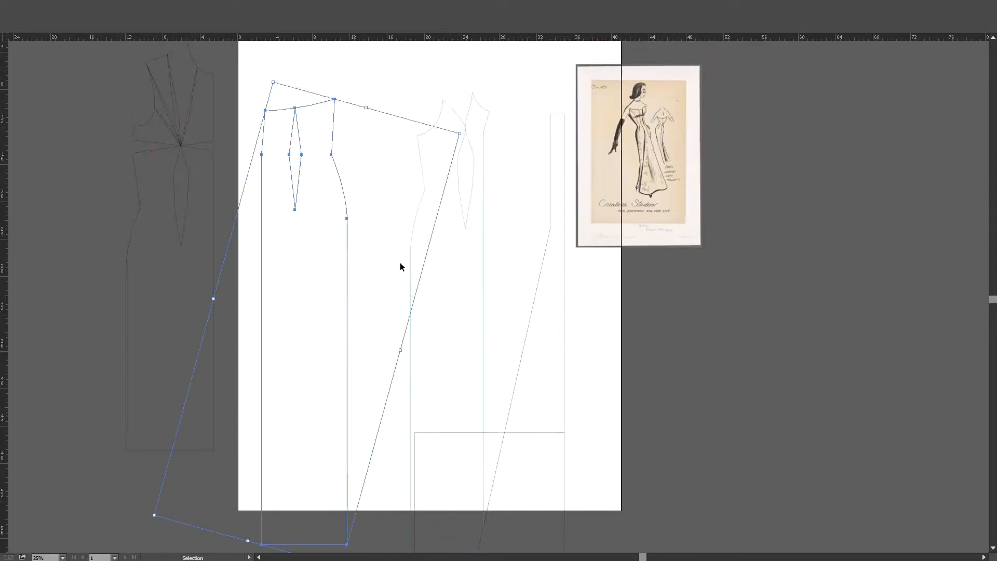
click(412, 244)
drag(414, 240, 374, 213)
click(496, 312)
Delete the reference square overlapping the artboard's lower edge.
scroll(483, 327, down, 3)
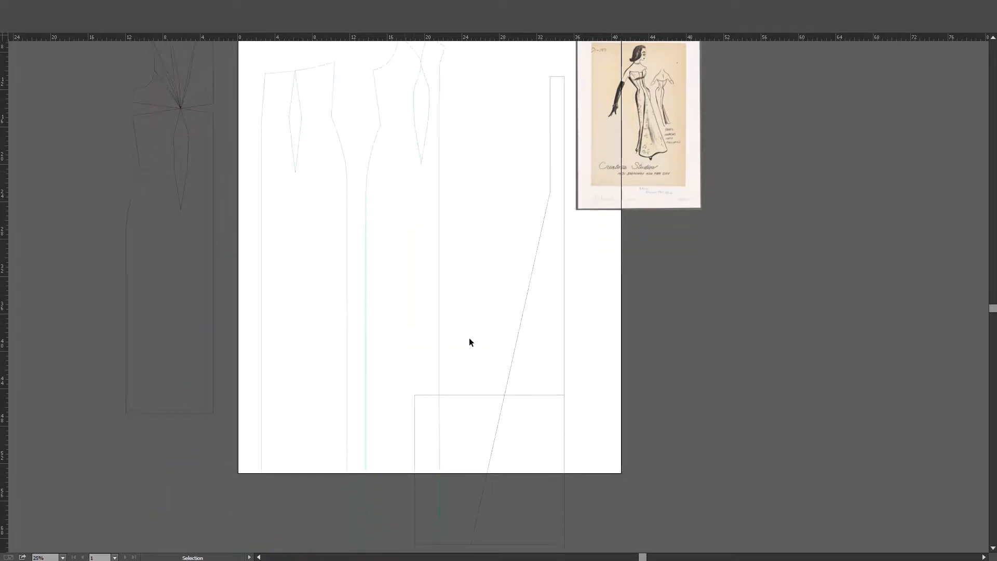
click(484, 432)
key(Delete)
Move the flared panel up and closer to the front piece on the artboard.
scroll(467, 435, down, 5)
scroll(468, 426, up, 5)
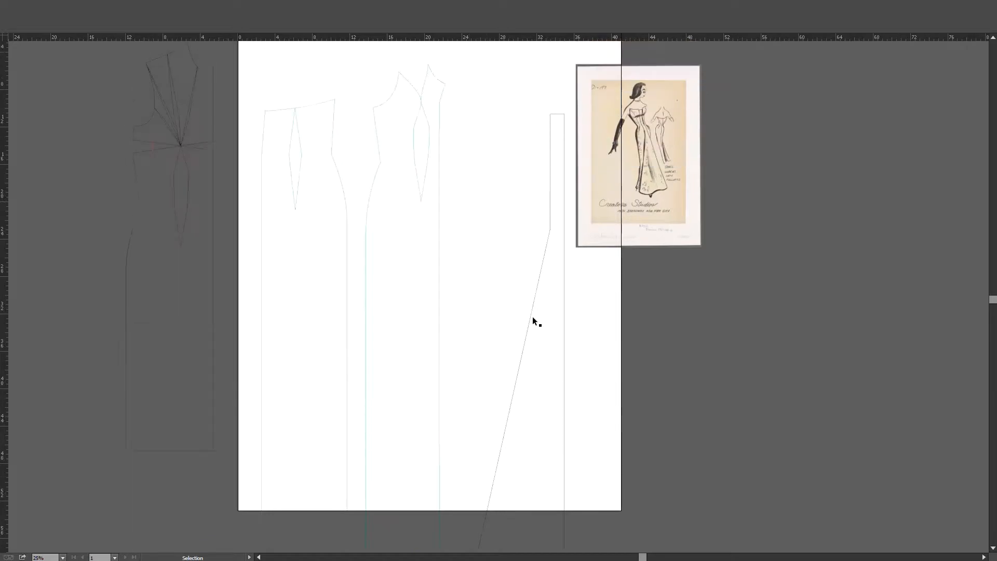
drag(565, 338, 547, 279)
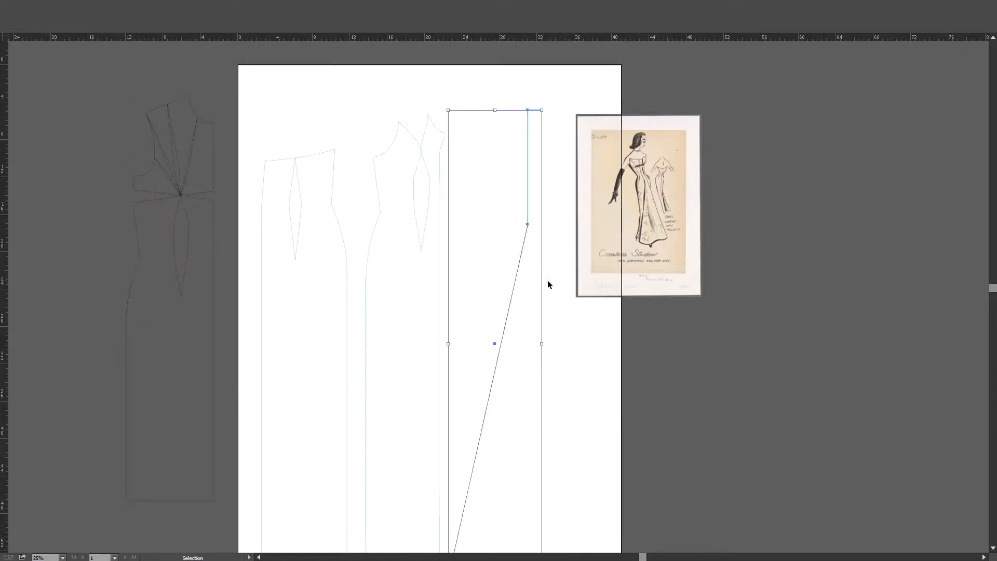
scroll(550, 285, down, 2)
scroll(550, 285, up, 2)
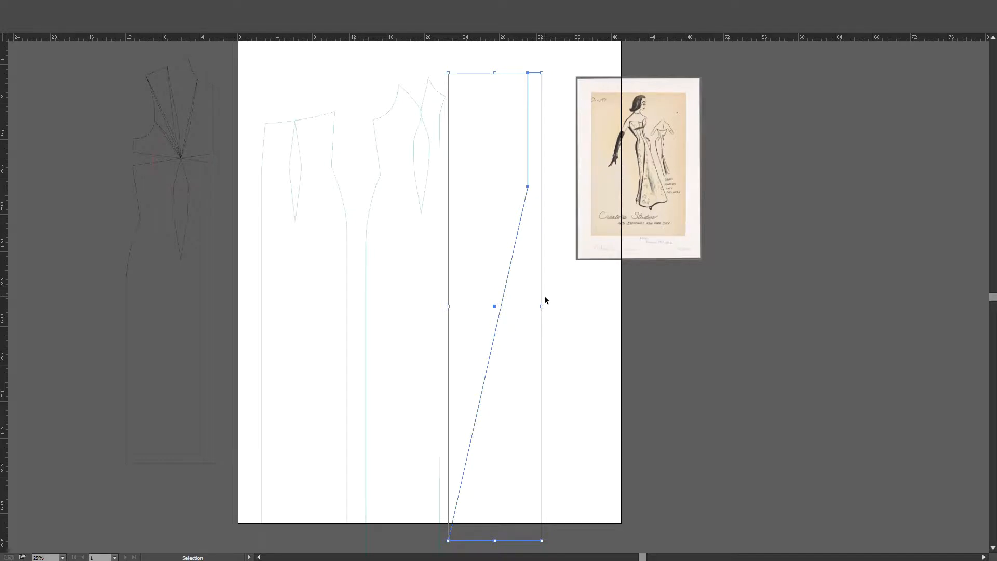
Draw a circle about 8 inches across below the fashion sketch, straddling the artboard's right edge.
key(m)
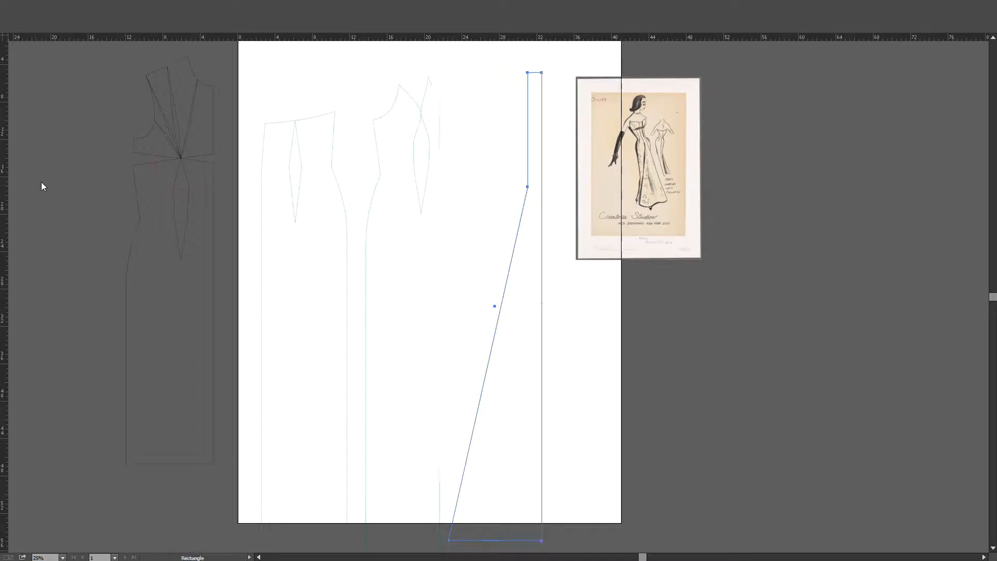
click(92, 202)
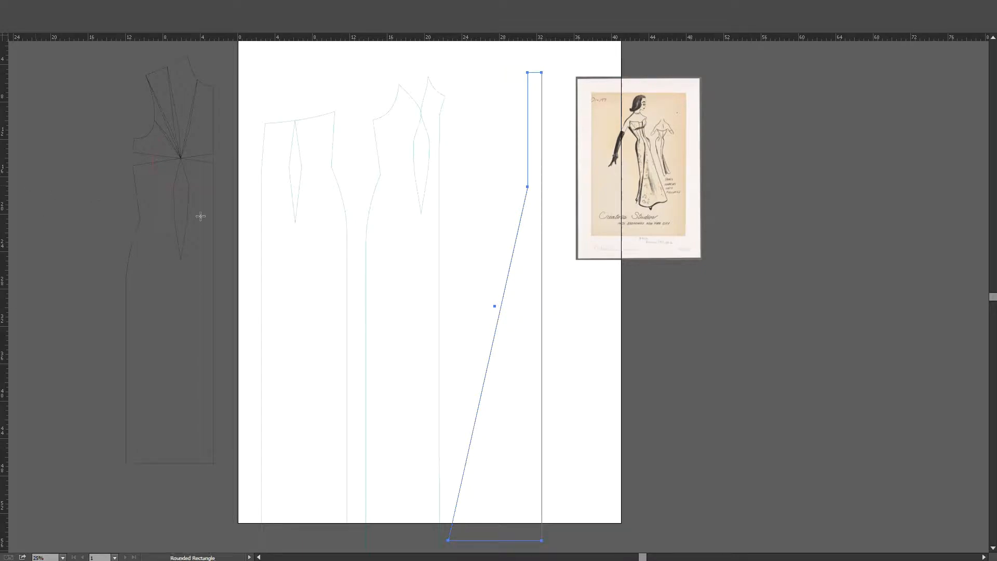
click(573, 295)
key(l)
drag(657, 400, 583, 325)
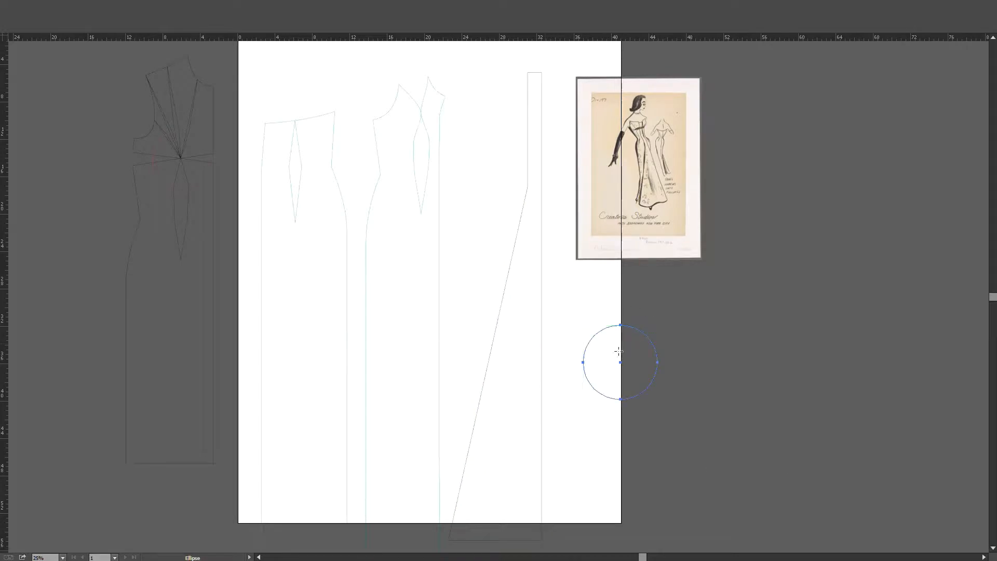
Draw a second circle about 50 inches in diameter, with its bounding box starting at the small circle's centre.
key(v)
click(44, 180)
key(l)
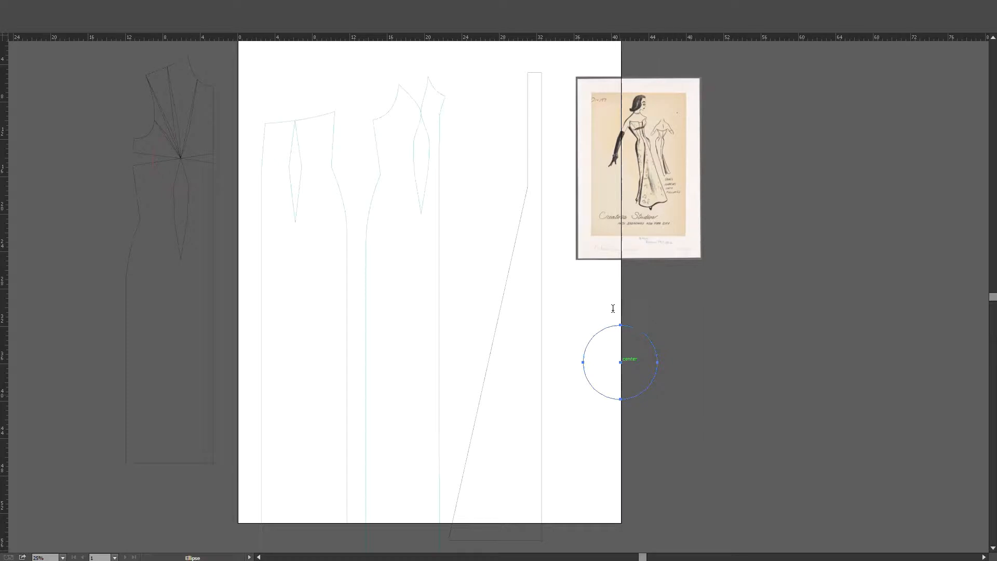
key(Return)
key(v)
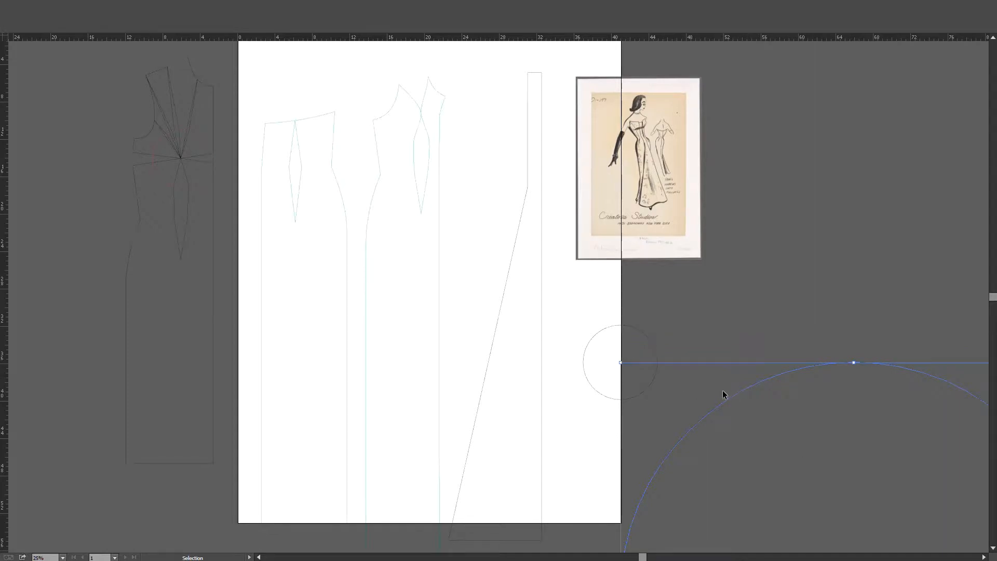
Move the small circle onto the centre of the large circle, then select the large circle.
key(ctrl+minus)
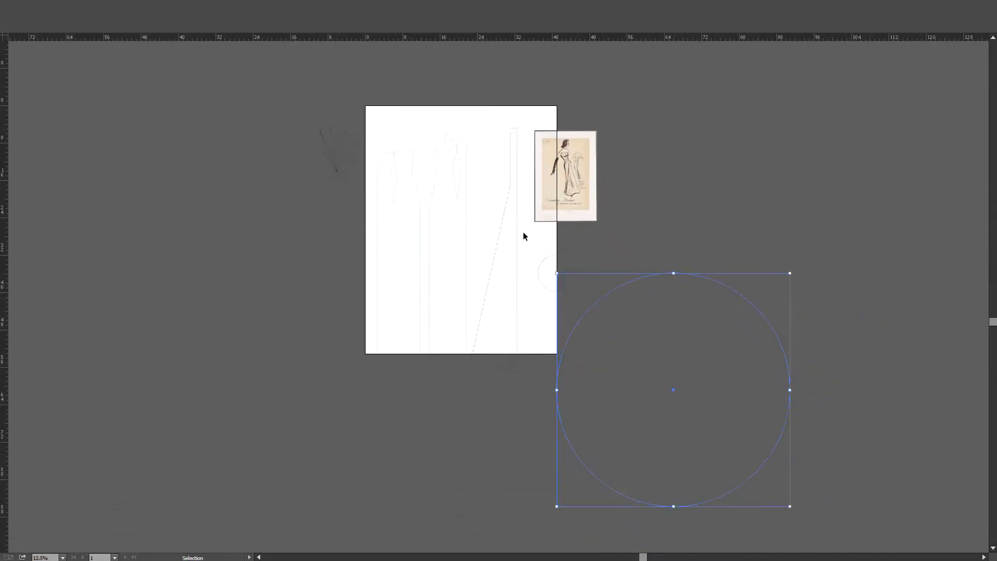
drag(575, 278, 705, 399)
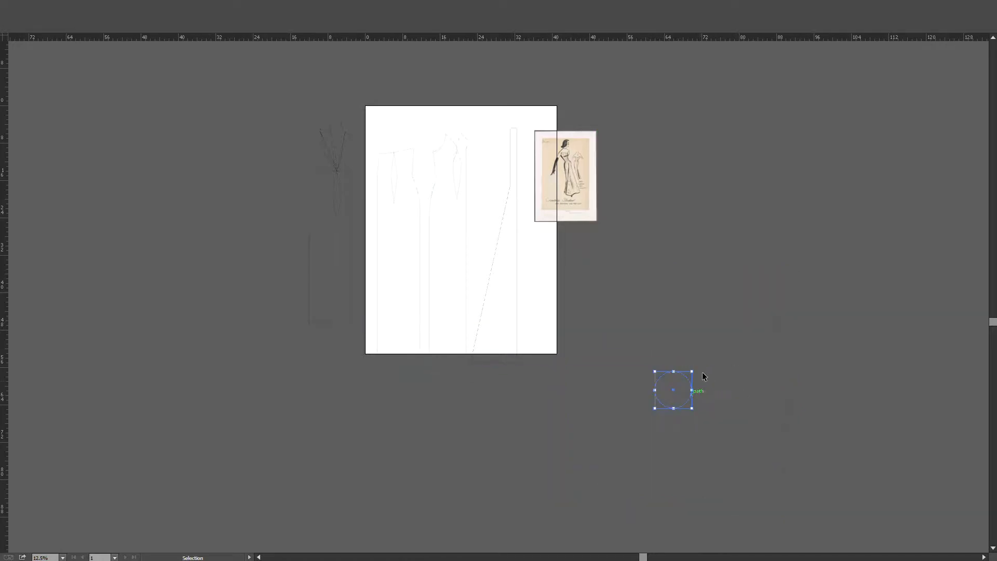
key(ctrl+z)
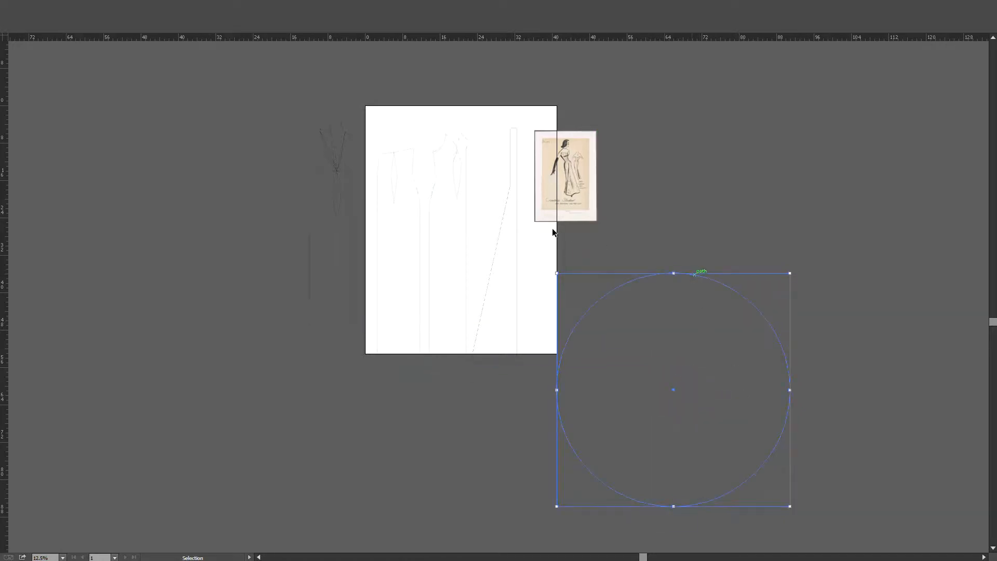
Enlarge the large circle from its centre to about 92 inches in both height and width.
scroll(553, 228, down, 2)
scroll(641, 241, up, 2)
scroll(680, 96, down, 2)
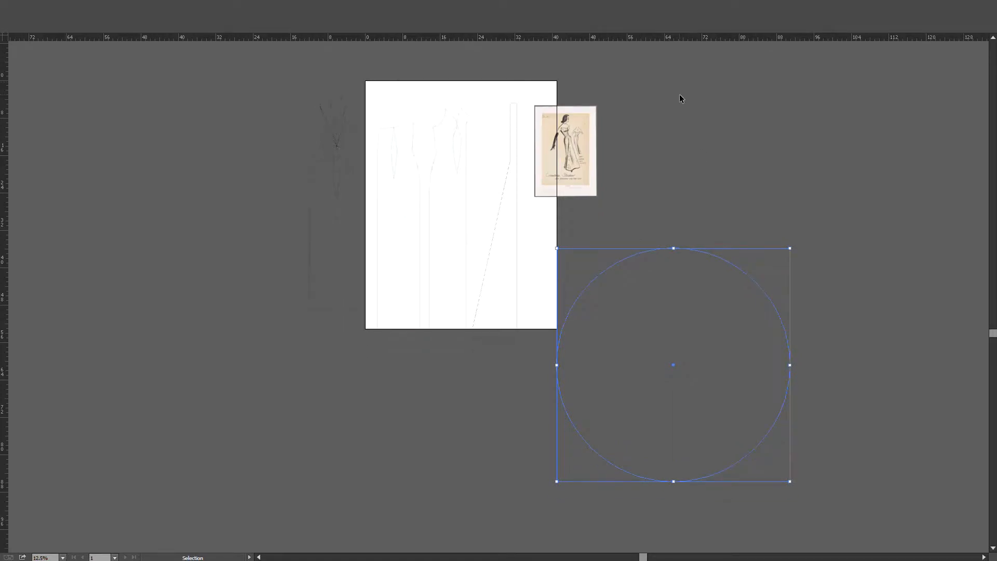
scroll(700, 227, down, 3)
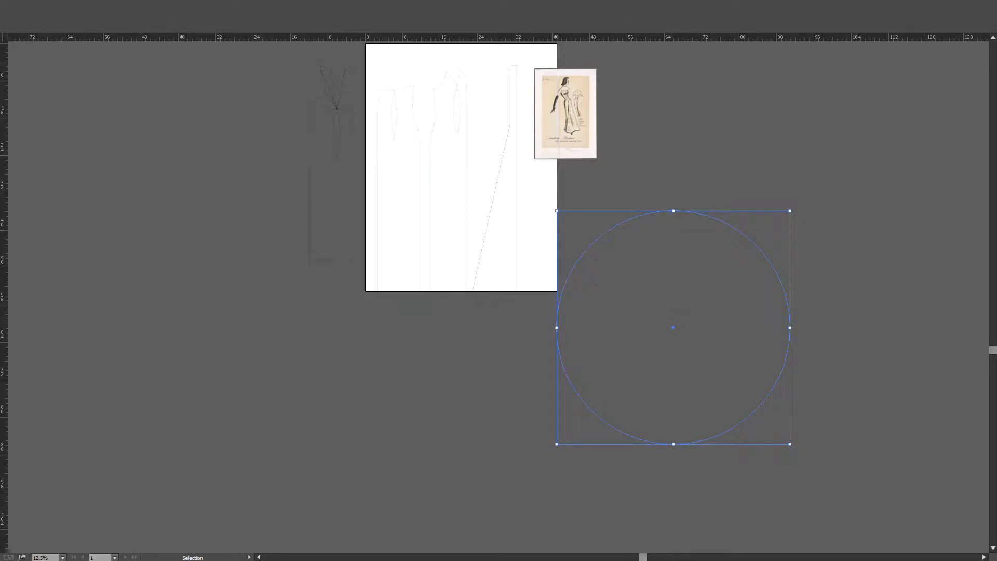
key(Return)
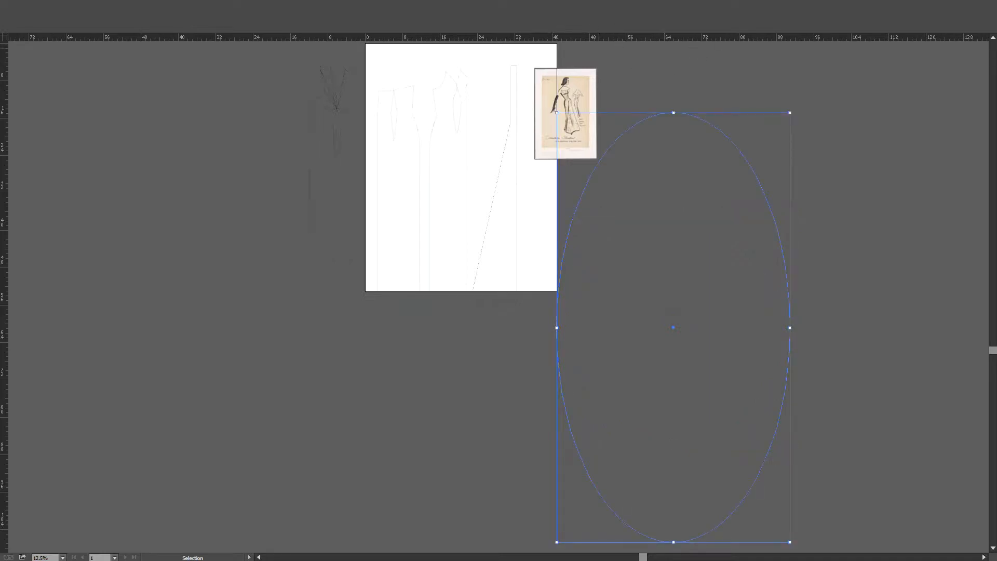
key(Return)
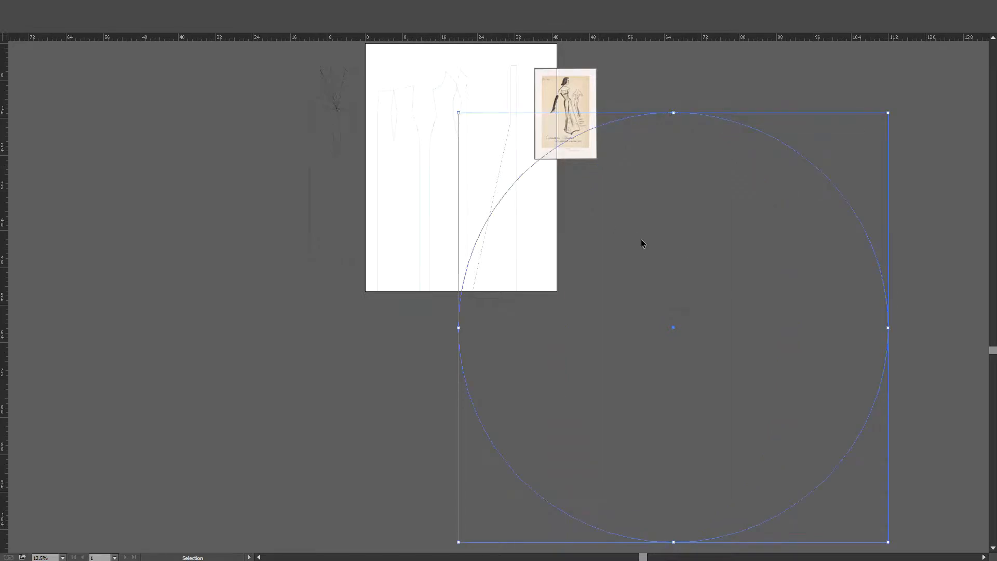
scroll(706, 261, down, 1)
key(Delete)
Move the front piece and the flared panel off the artboard to the centre of the concentric circles.
click(517, 140)
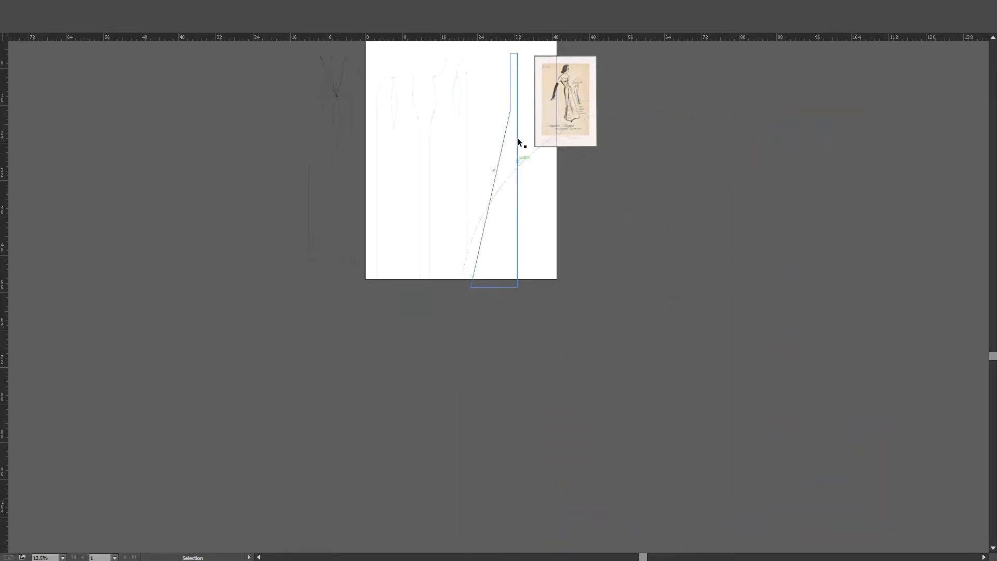
click(475, 127)
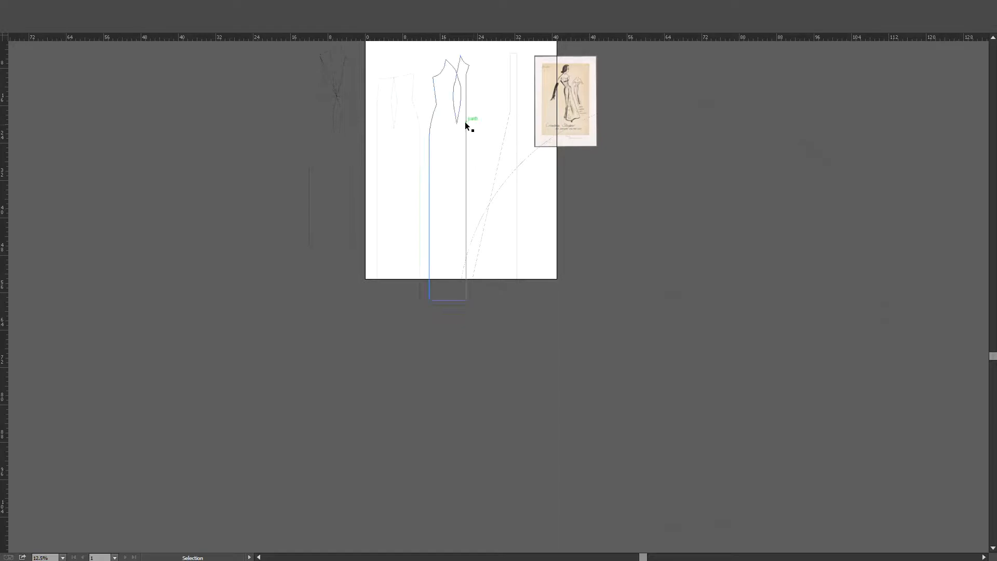
drag(467, 124, 654, 345)
drag(518, 94, 678, 340)
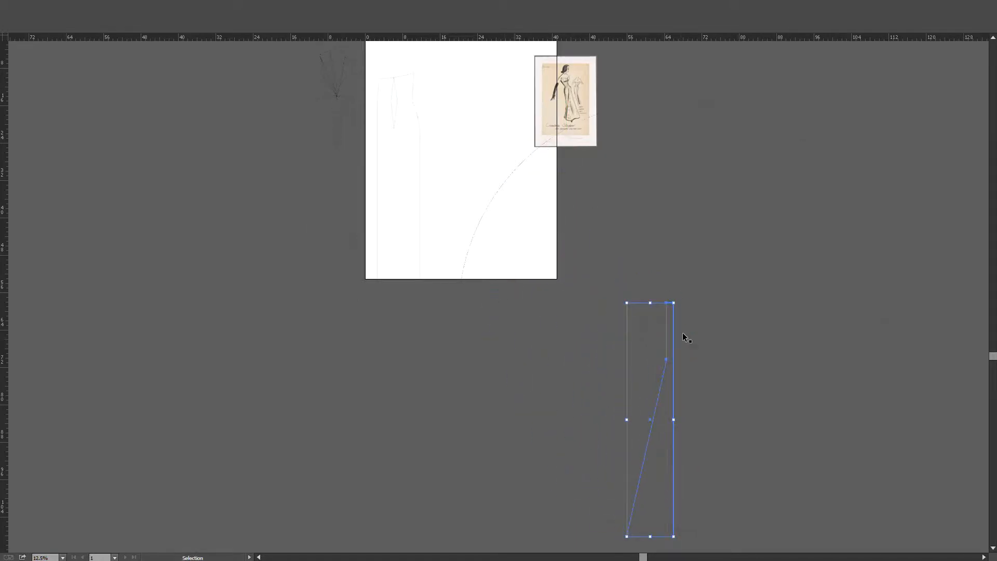
Recolour the outlines of all pattern pieces and circles light blue.
scroll(681, 335, up, 5)
click(682, 373)
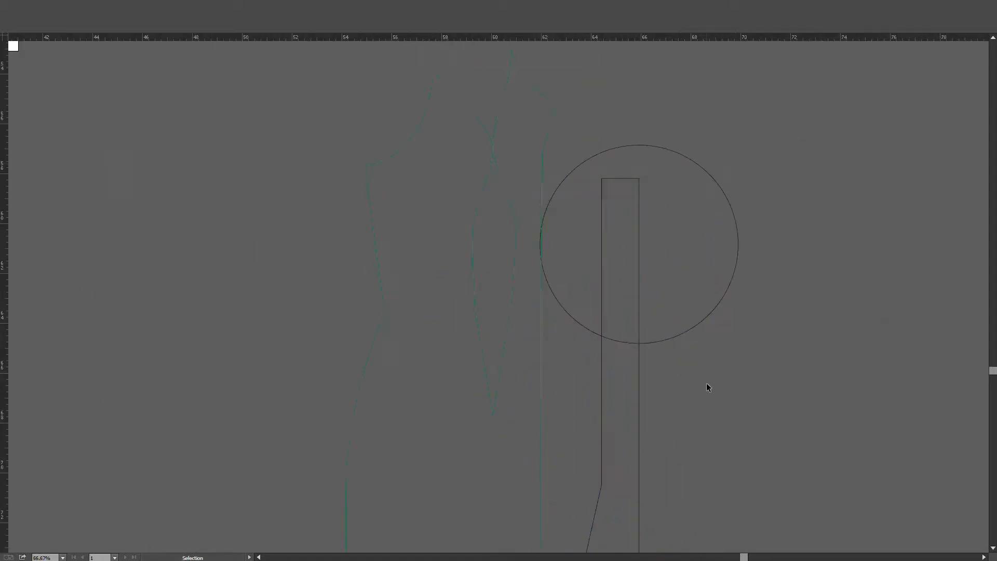
drag(706, 385, 659, 345)
key(ctrl+a)
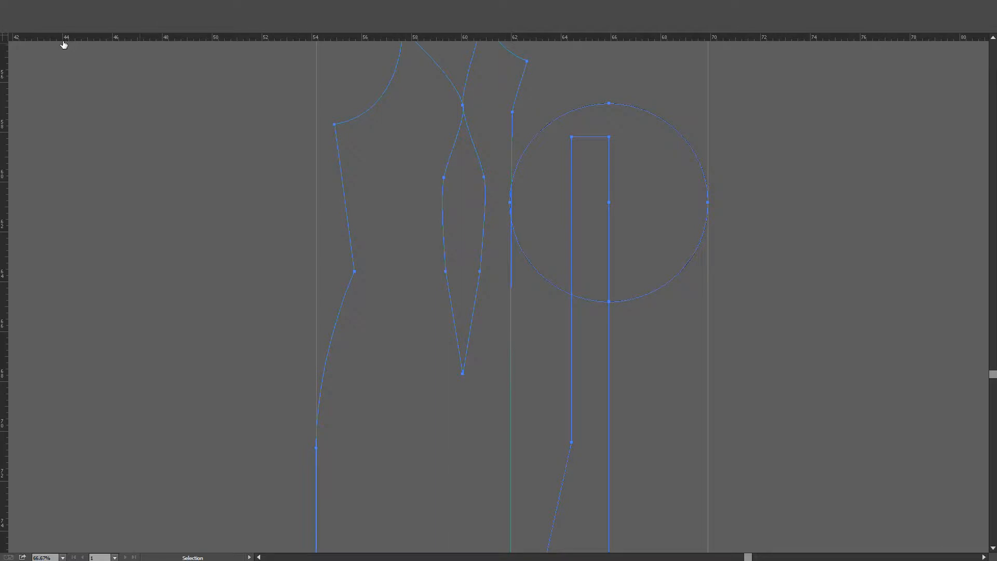
click(307, 275)
scroll(645, 364, down, 1)
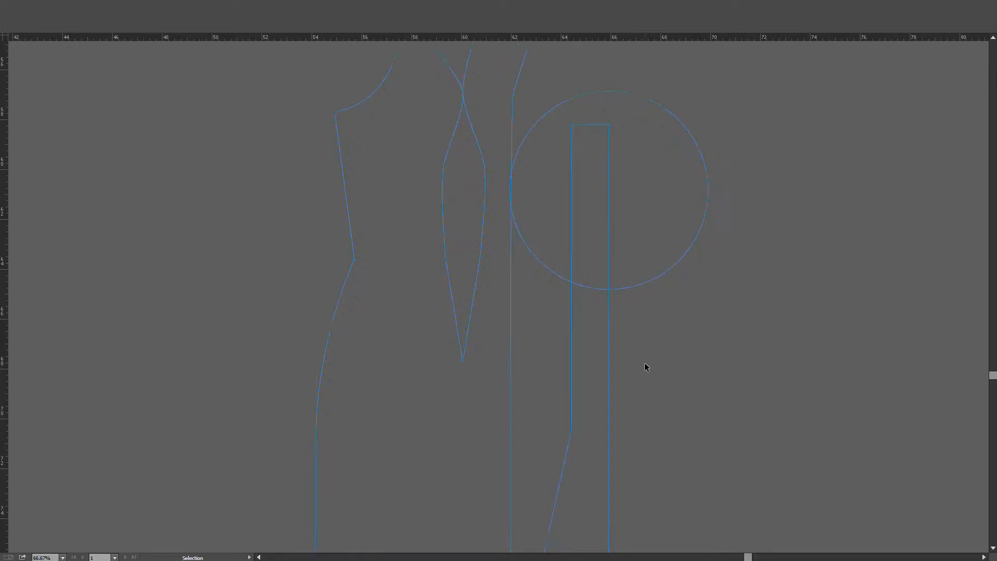
Position the flared panel on the front piece's straight edge, with its flare corner on a new horizontal guide at the dart's lower tip.
click(510, 276)
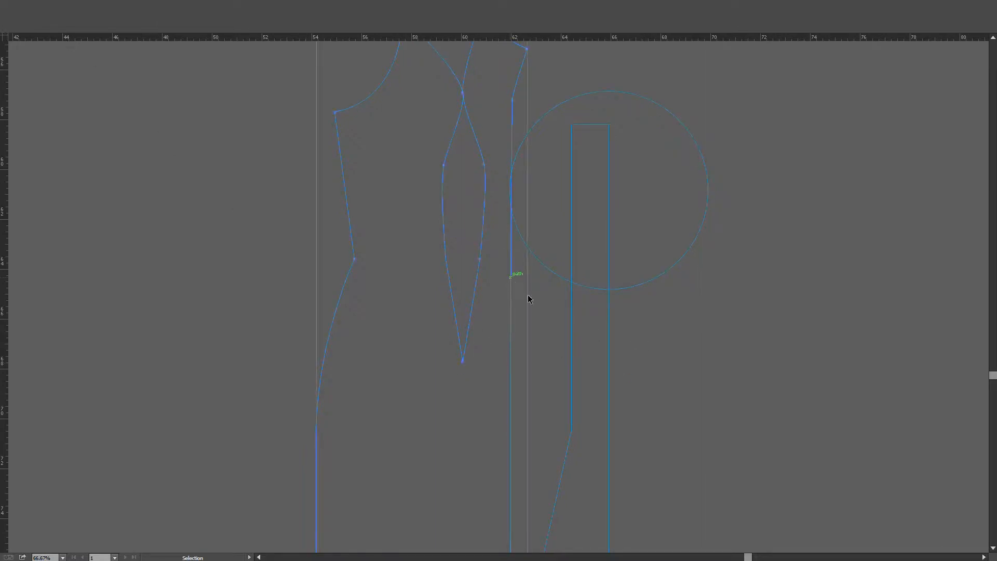
drag(570, 431, 508, 363)
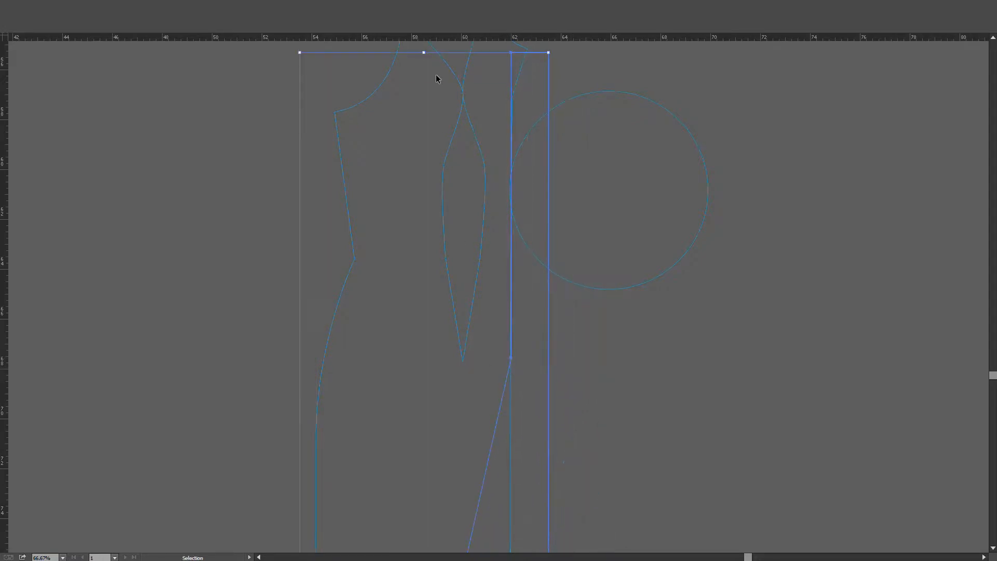
drag(445, 41, 496, 362)
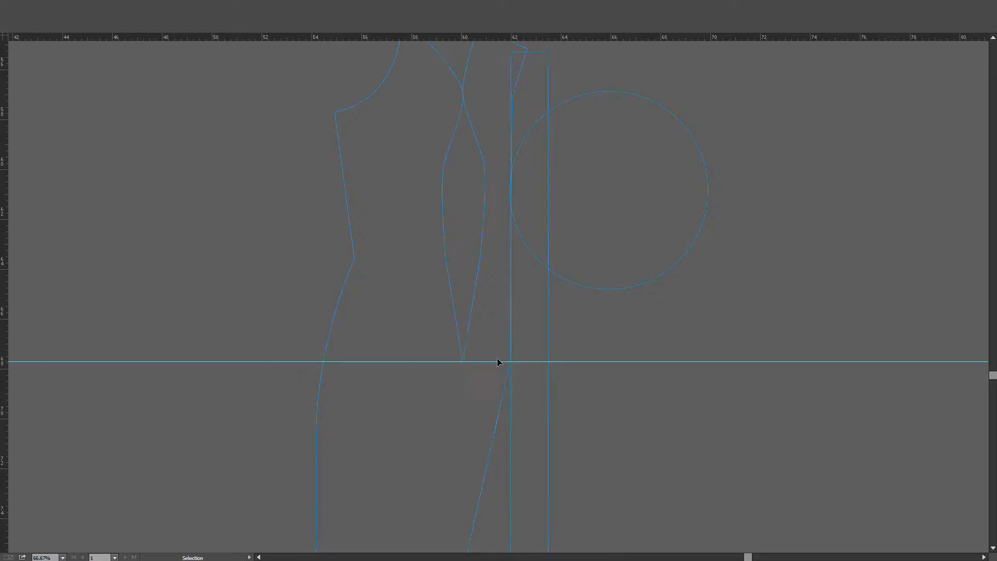
click(549, 347)
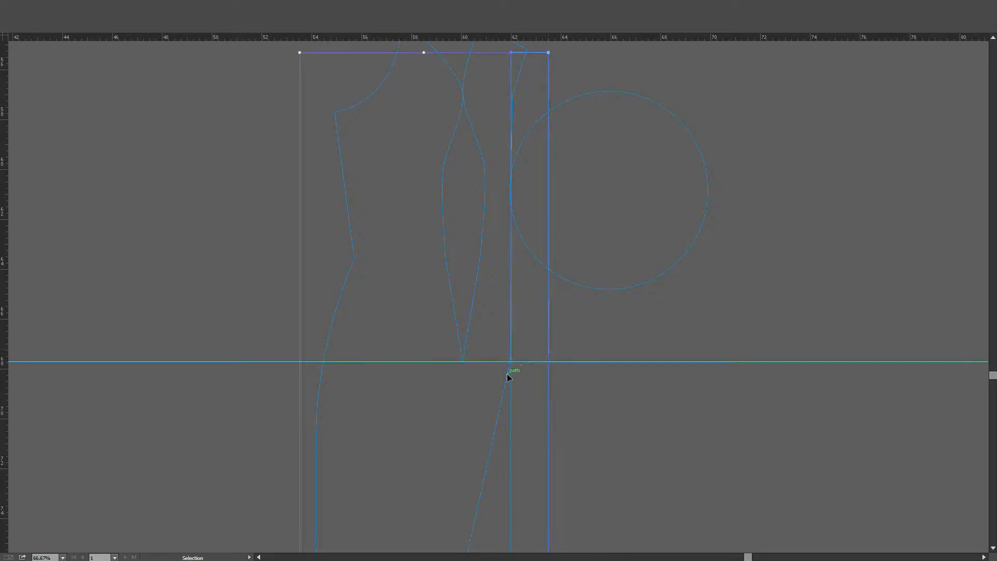
drag(512, 359, 512, 363)
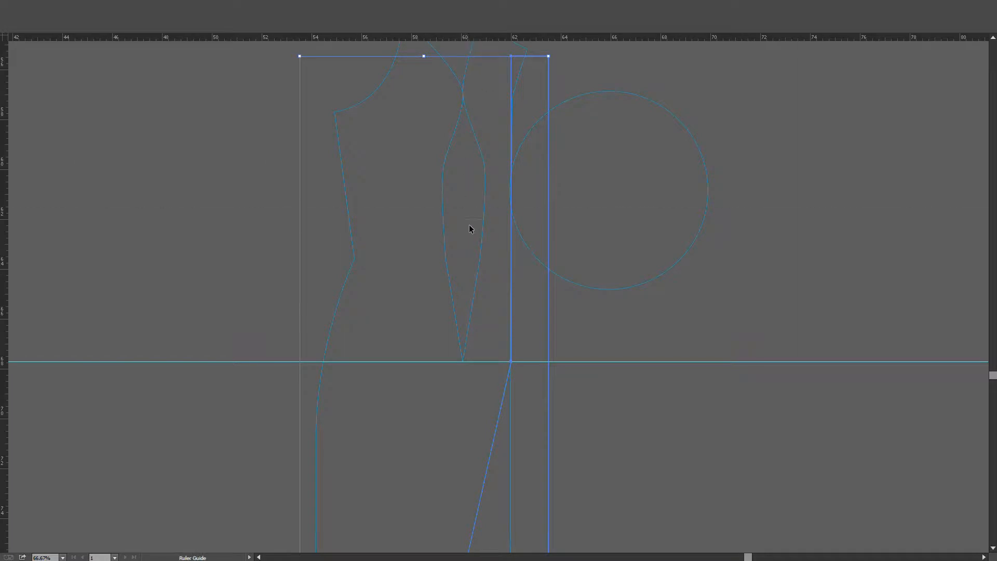
Place a horizontal guide at the front piece's waist and add anchor points where it crosses both long edges of the flared panel.
drag(478, 262, 482, 259)
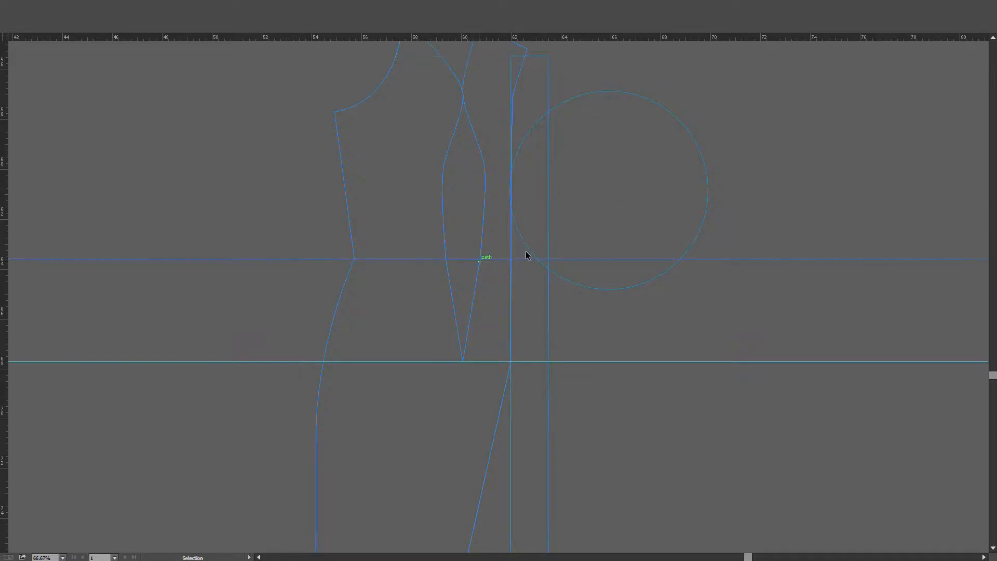
click(550, 238)
key(plus)
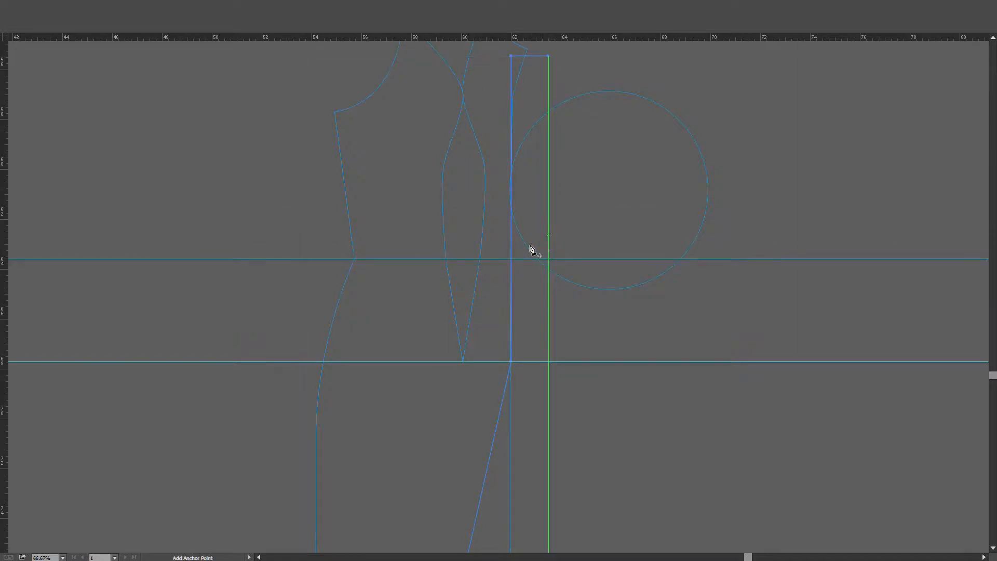
click(512, 260)
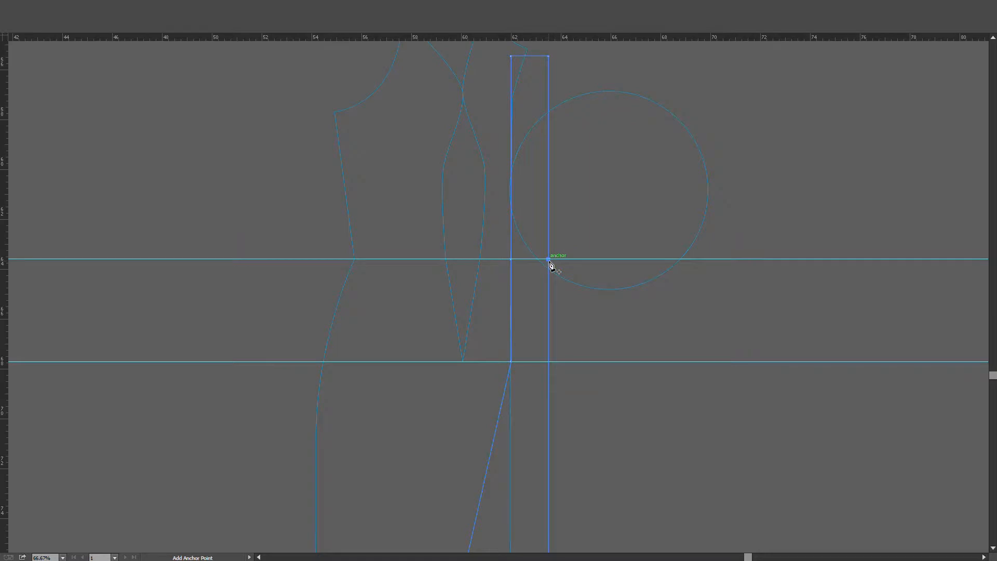
Move the flared panel so the waist point on its straight long edge sits at the small circle's lowest point.
key(v)
drag(547, 260, 605, 291)
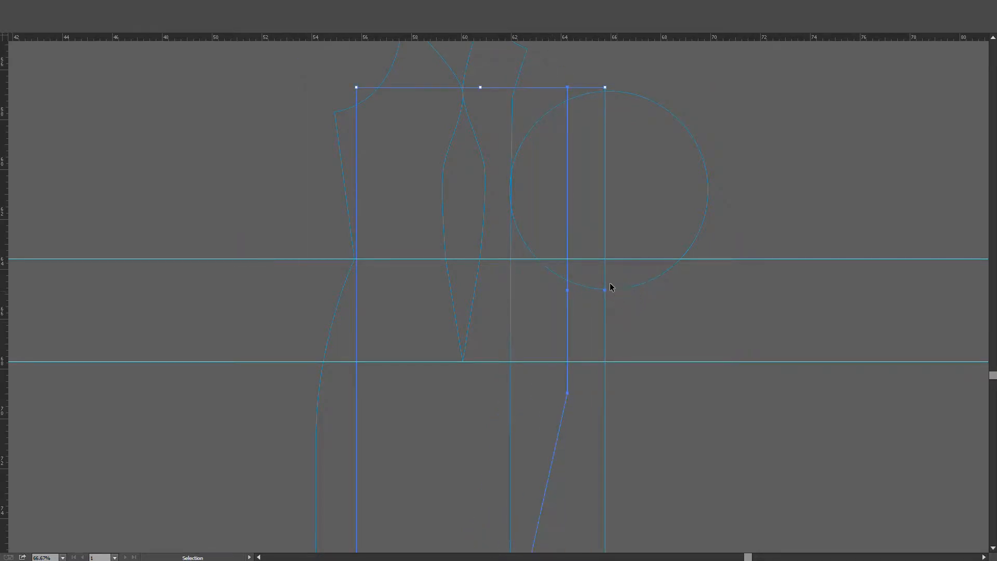
click(590, 293)
drag(607, 292, 610, 290)
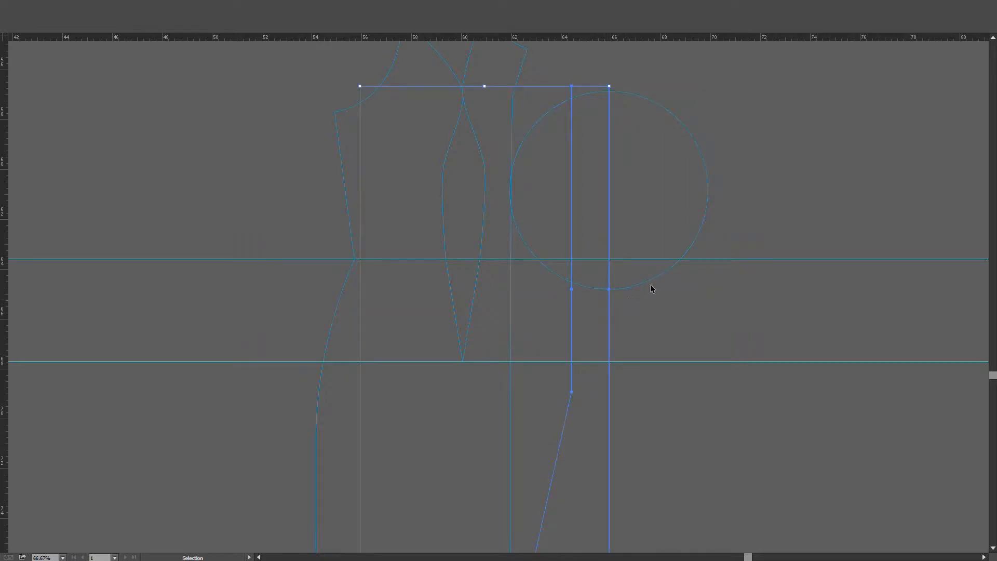
Clear the guides and thicken the light blue outlines of all pattern pieces and circles.
scroll(652, 289, down, 1)
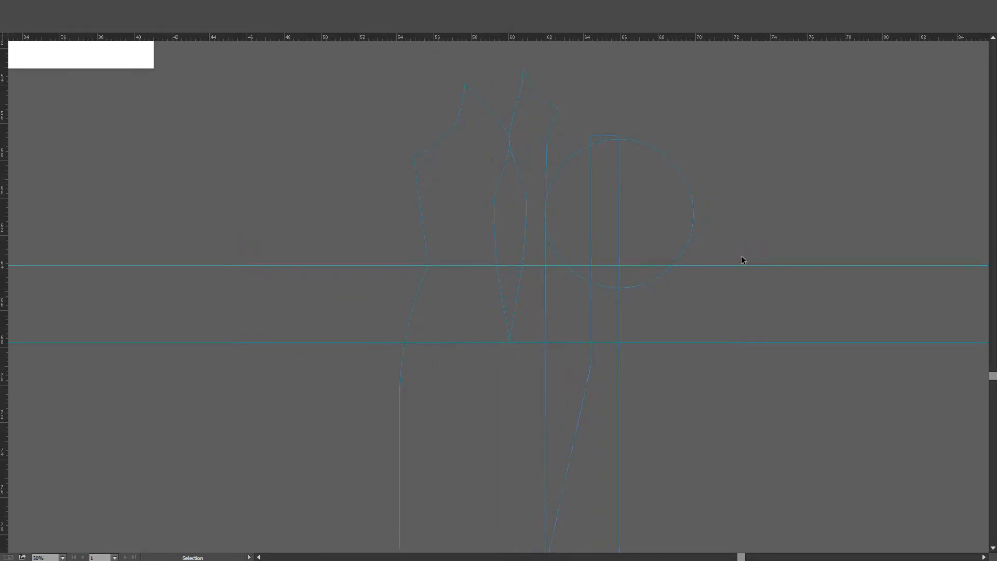
scroll(732, 366, down, 2)
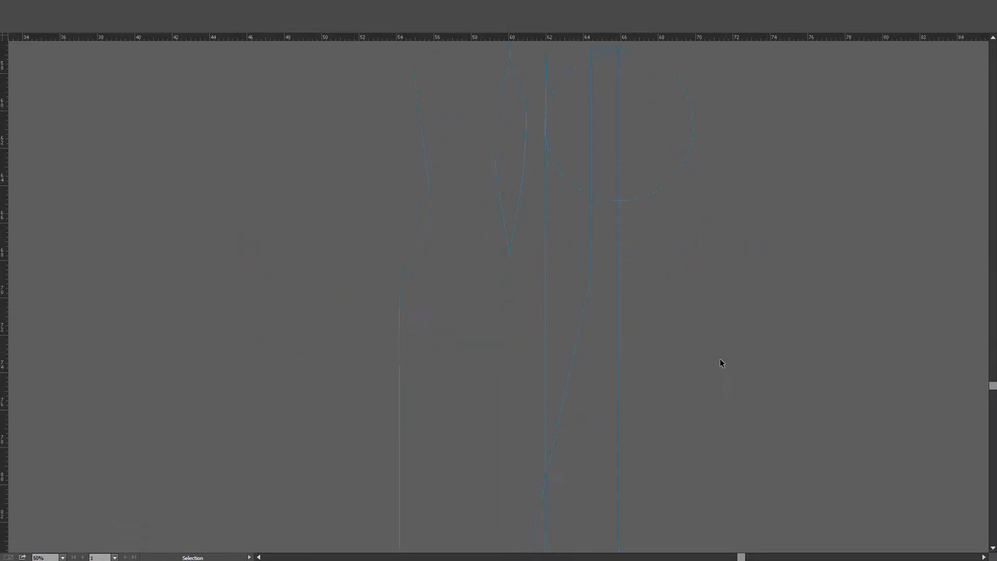
scroll(710, 329, down, 3)
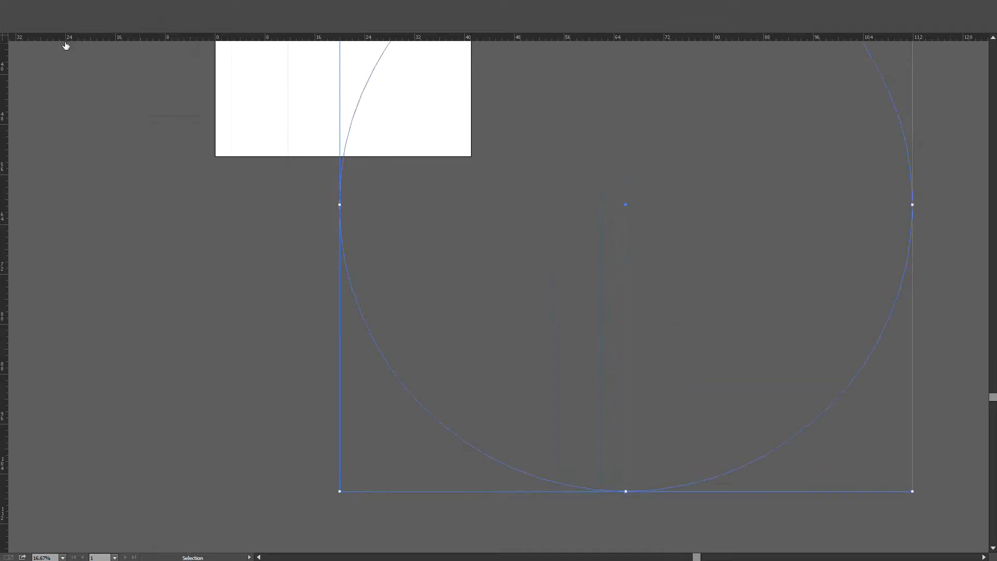
click(253, 233)
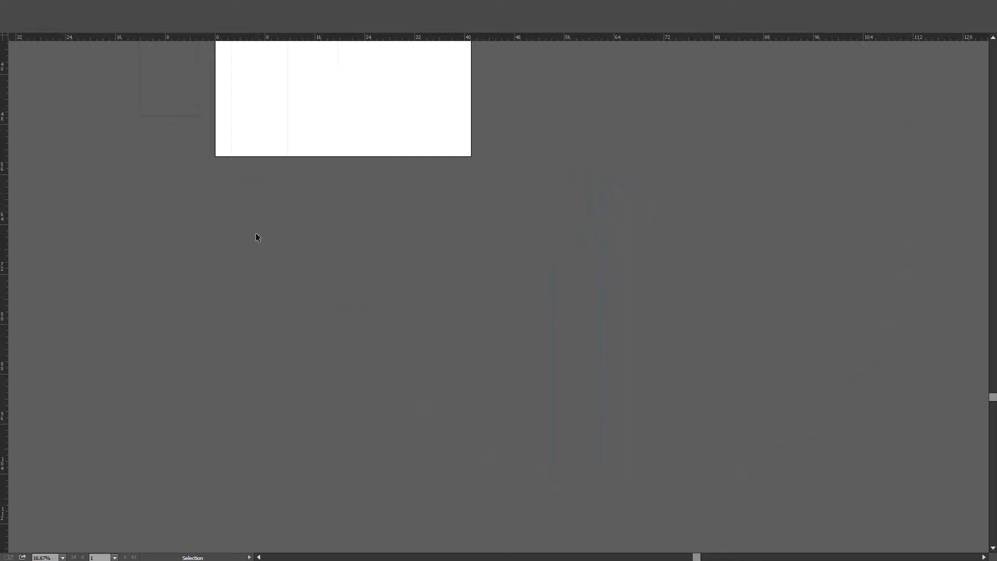
key(a)
key(v)
key(ctrl+a)
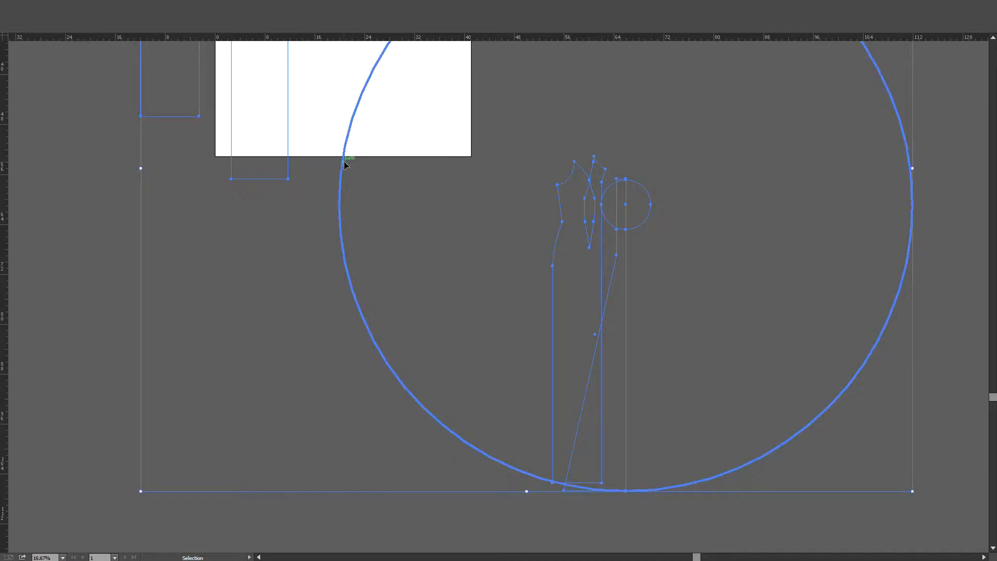
drag(320, 107, 789, 482)
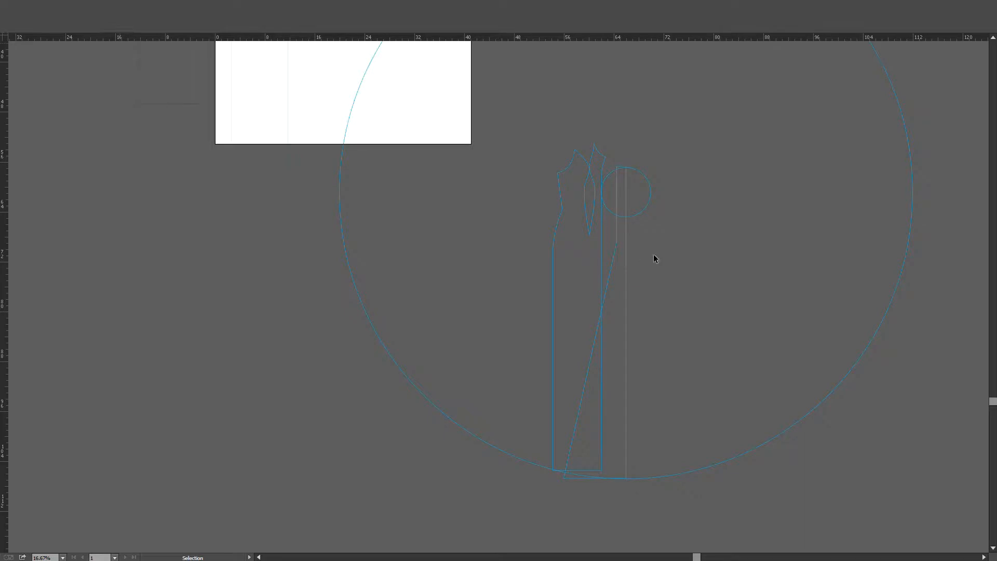
Rotate the flared panel about its waist point on the small circle until its other waist point also meets the circle.
scroll(658, 254, up, 2)
scroll(565, 187, up, 4)
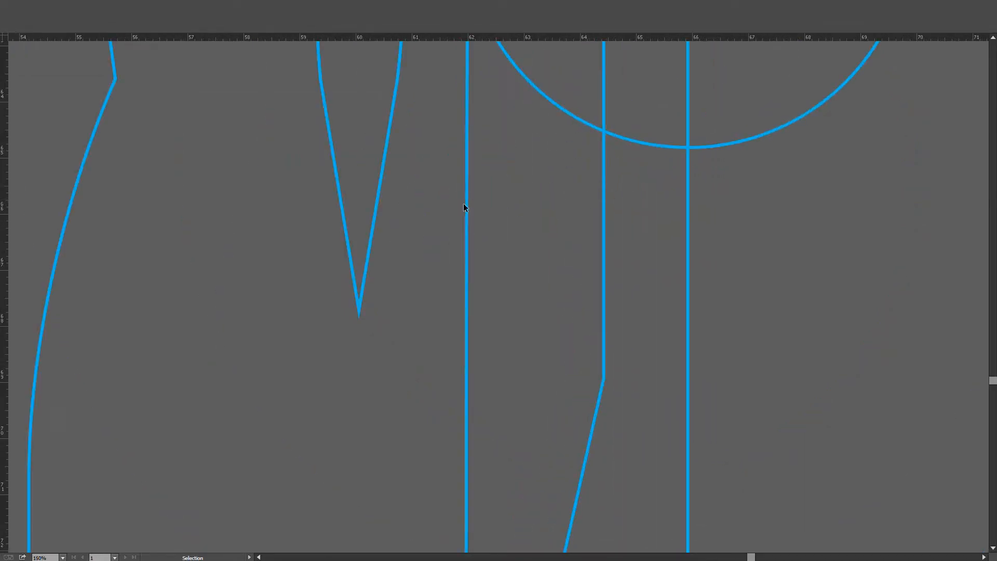
scroll(472, 201, up, 4)
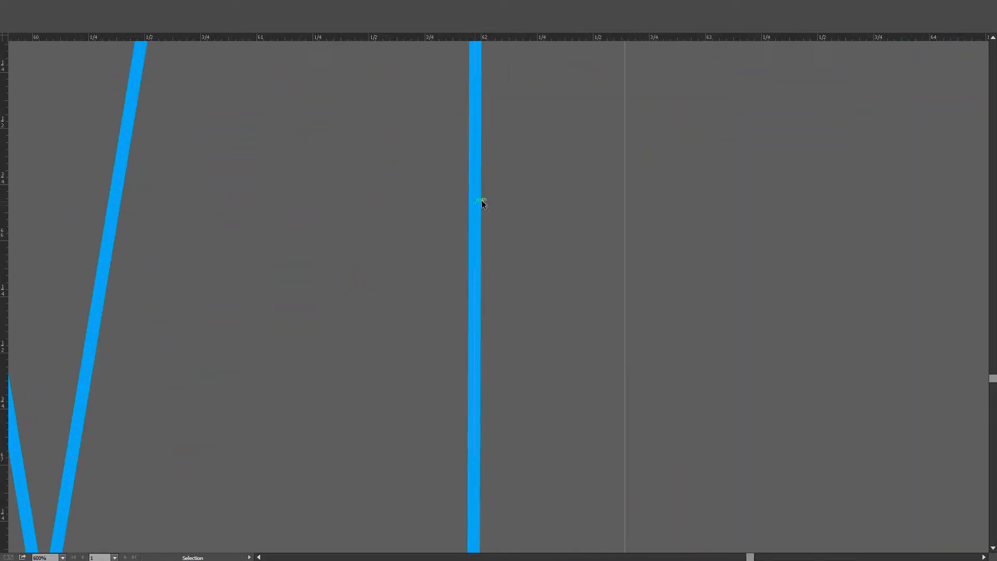
scroll(504, 200, down, 6)
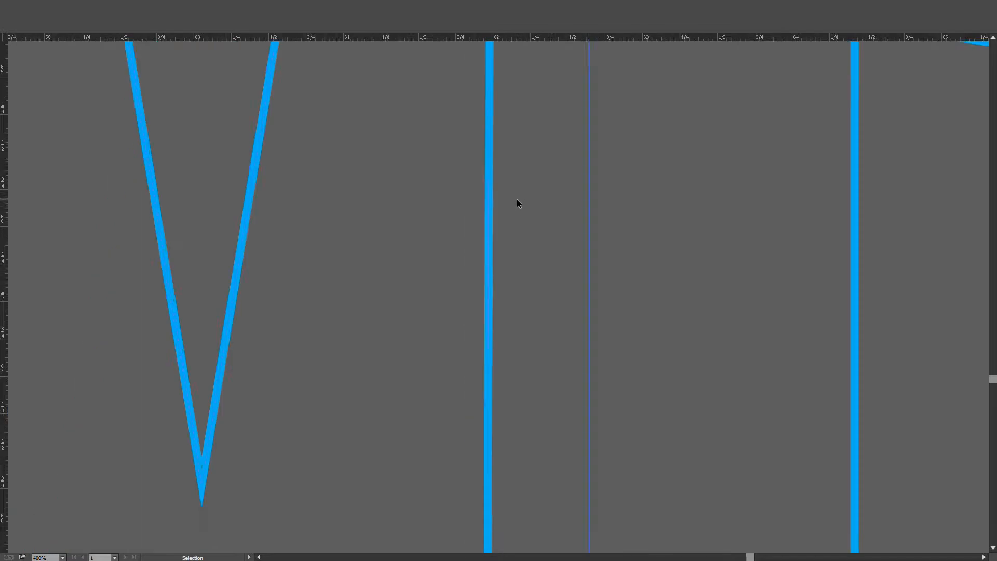
scroll(515, 203, down, 1)
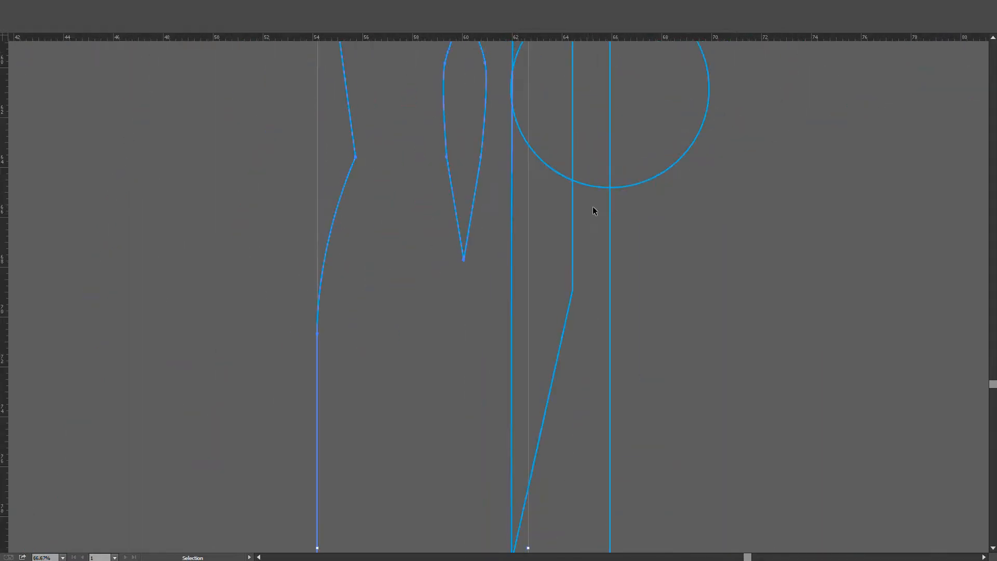
click(610, 233)
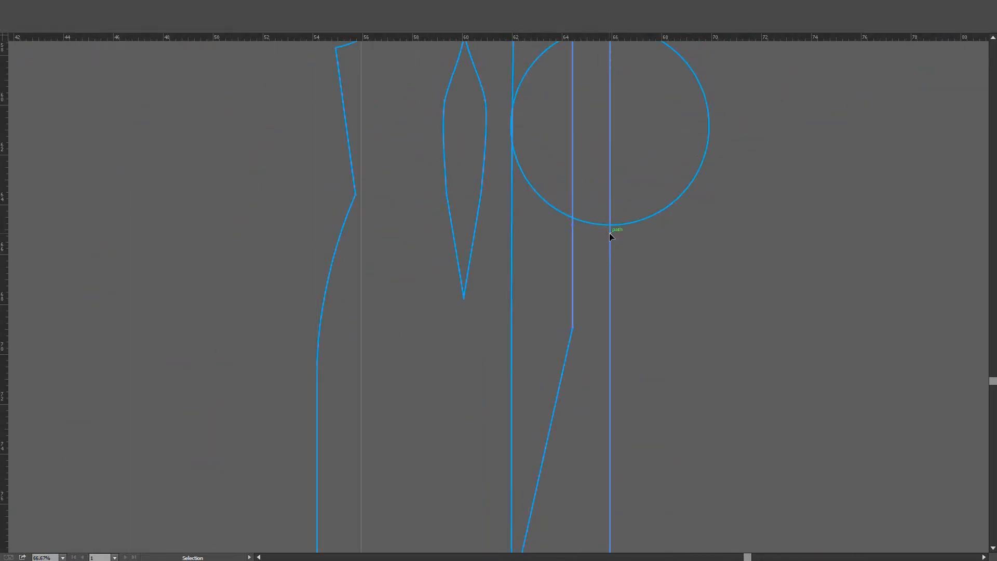
key(r)
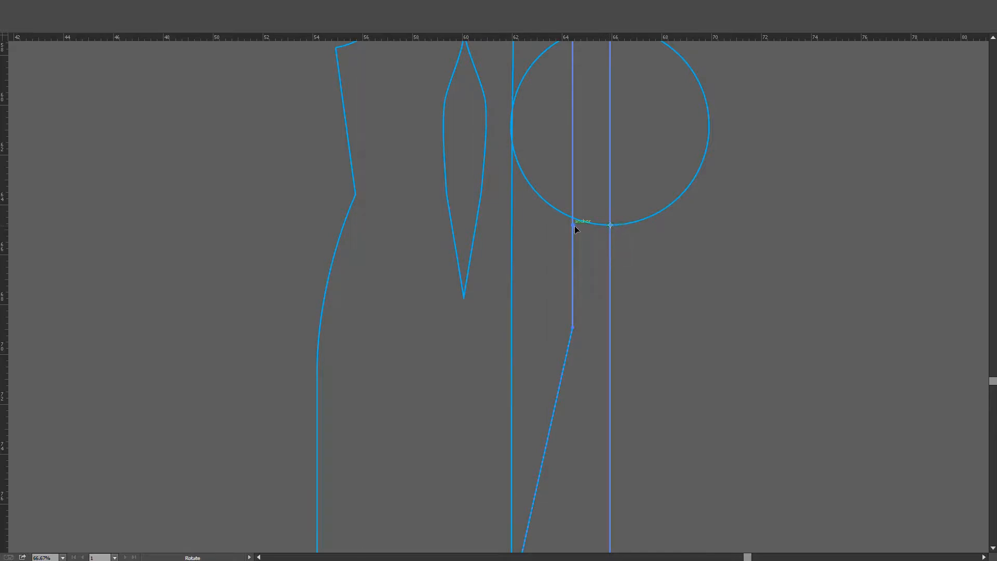
drag(573, 226, 585, 231)
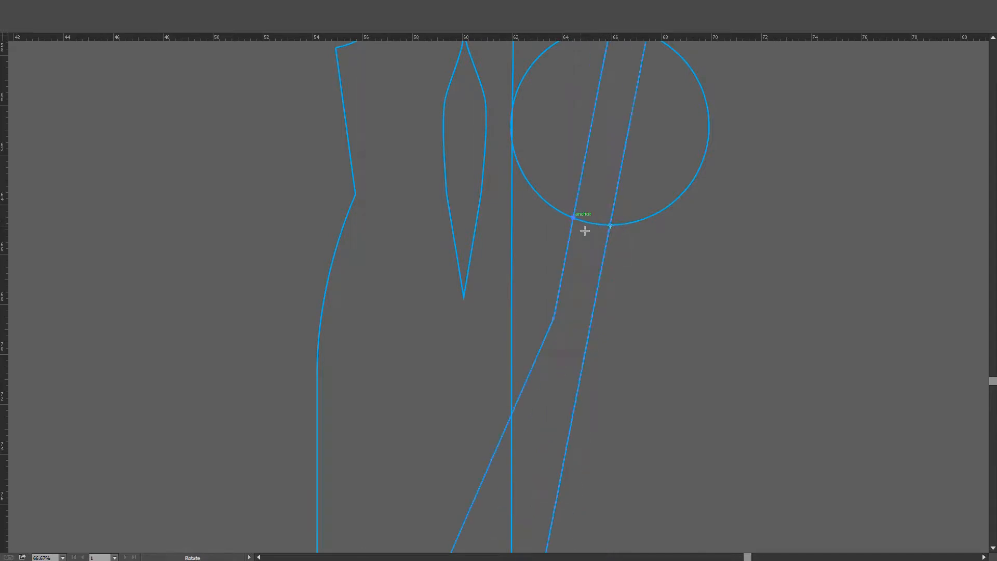
scroll(584, 230, down, 1)
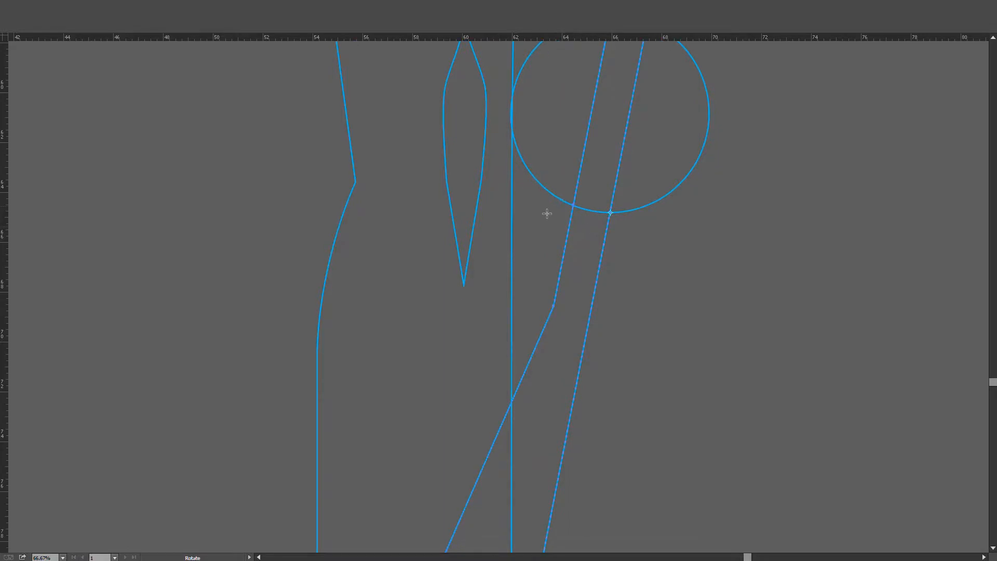
Join the front piece's dart waist point to the flared panel's waist point and rotate the piece until the dart's other waist point meets the small circle.
key(v)
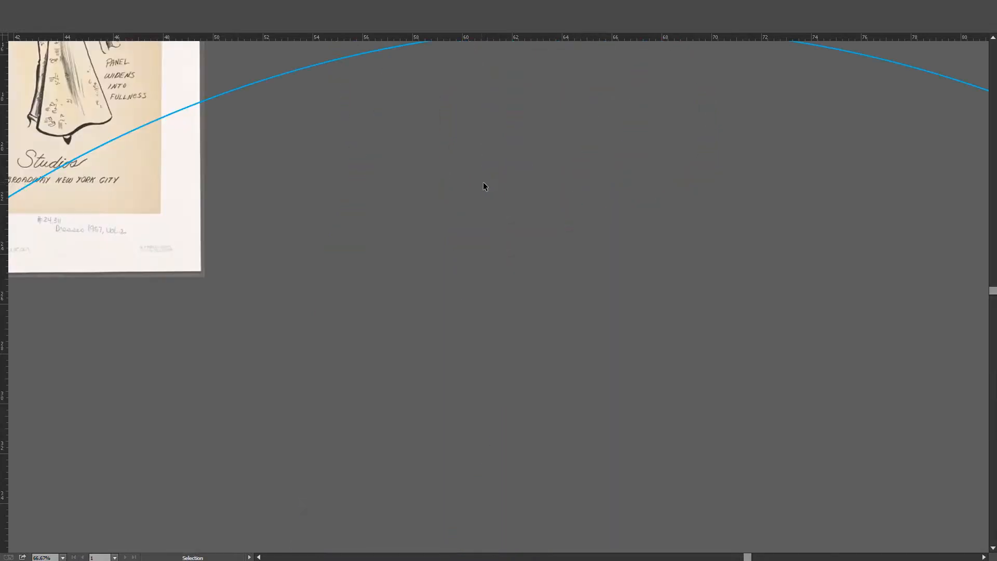
scroll(497, 190, down, 7)
scroll(499, 192, down, 2)
scroll(510, 231, down, 14)
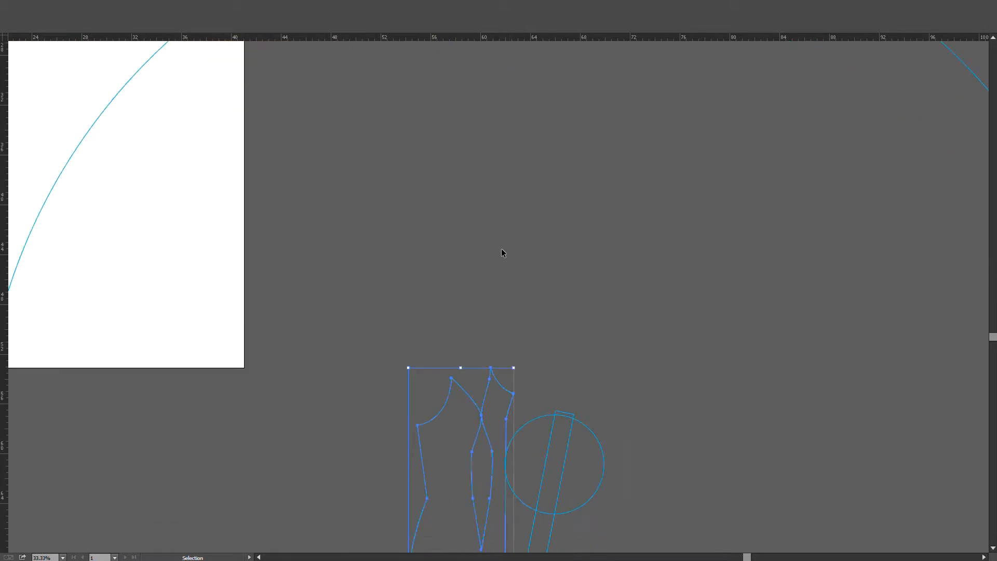
scroll(503, 253, down, 8)
scroll(512, 220, up, 3)
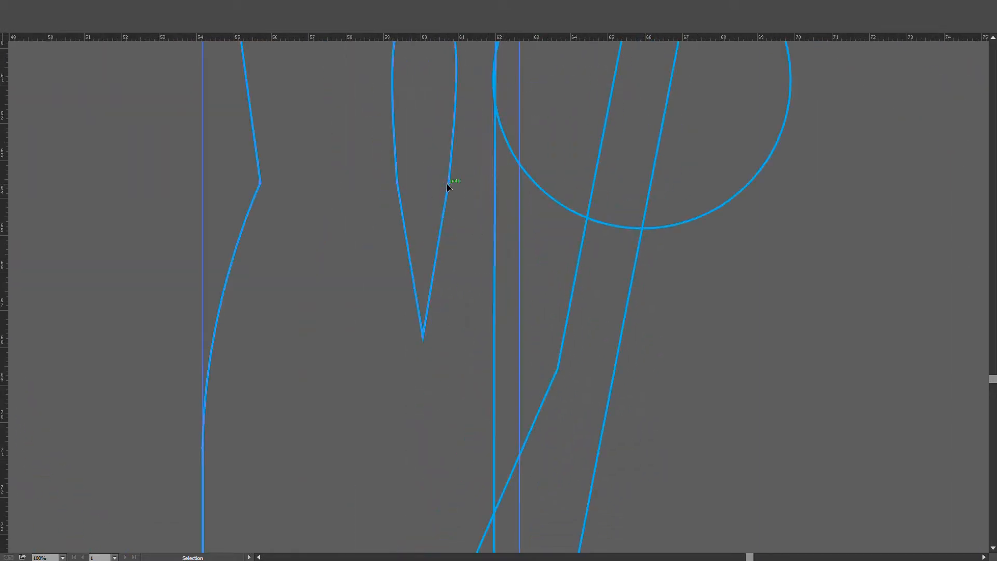
drag(450, 184, 543, 190)
key(r)
click(587, 218)
scroll(546, 193, down, 1)
scroll(548, 196, down, 3)
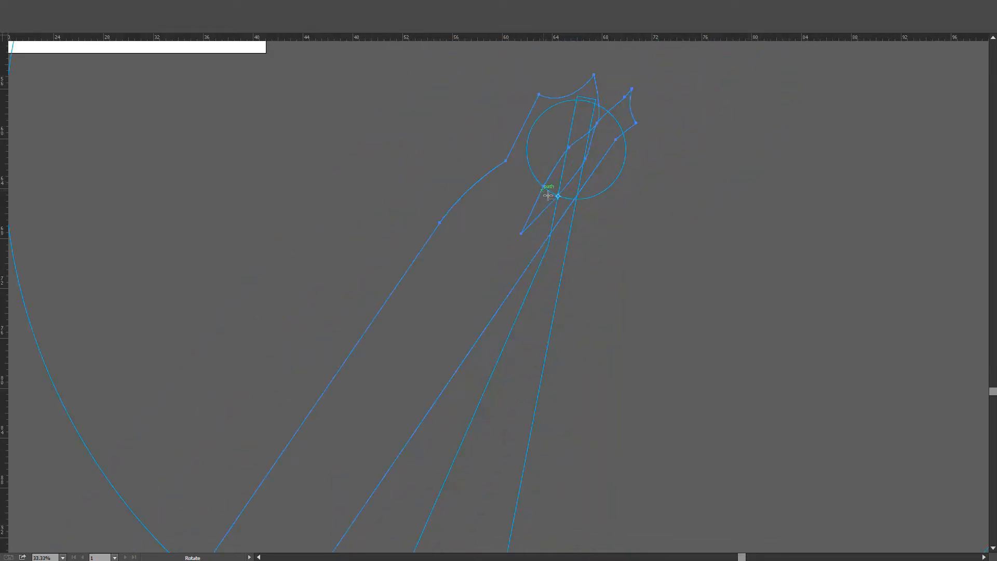
scroll(487, 225, down, 1)
scroll(571, 164, down, 1)
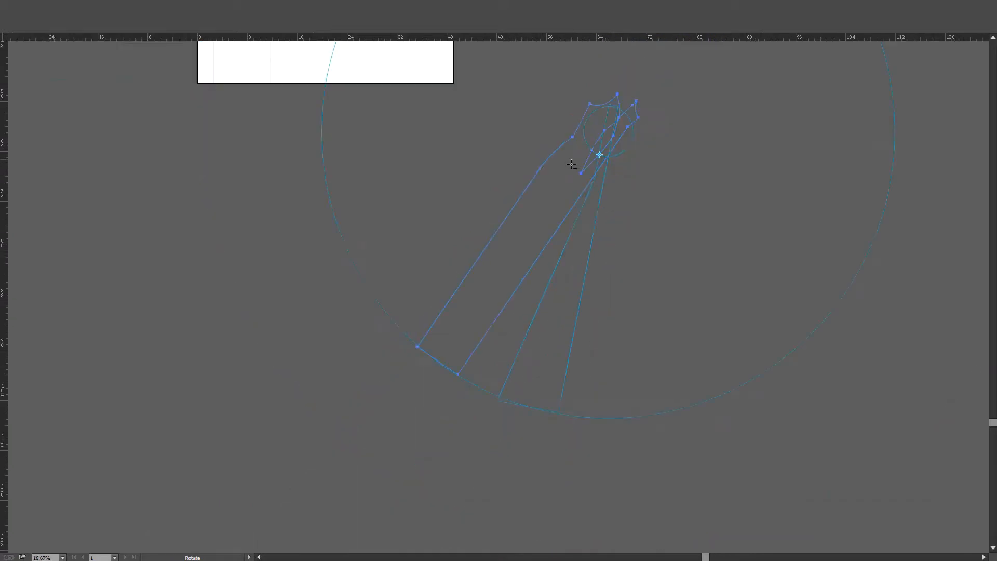
scroll(571, 165, up, 5)
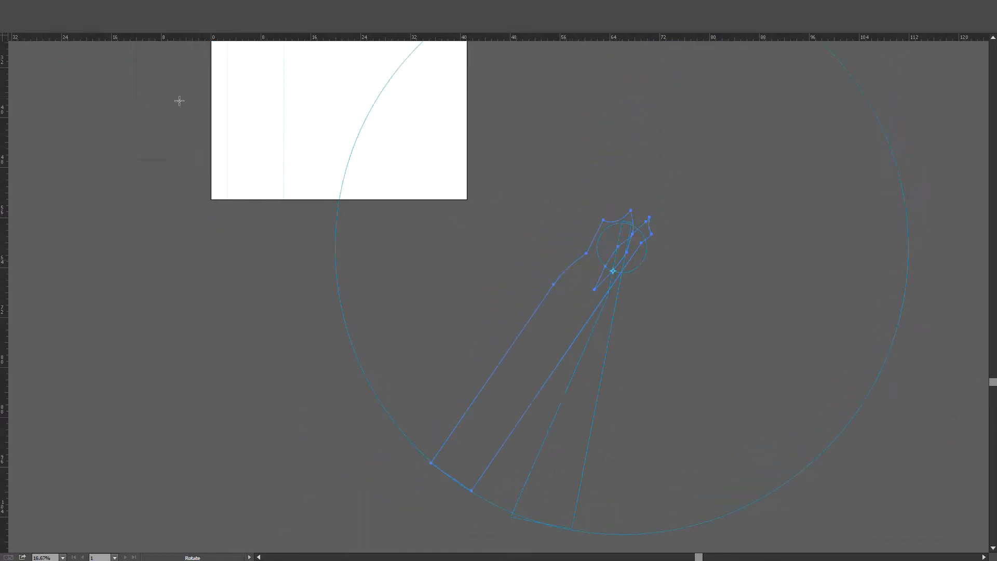
Move the back piece off the artboard into the large circle, beside the front piece.
key(v)
drag(285, 96, 513, 313)
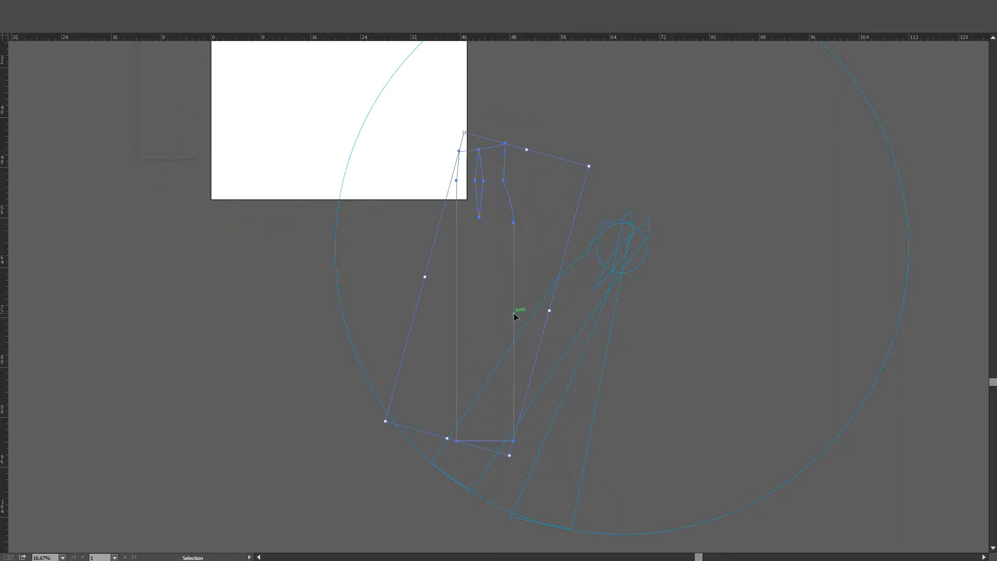
scroll(522, 285, up, 1)
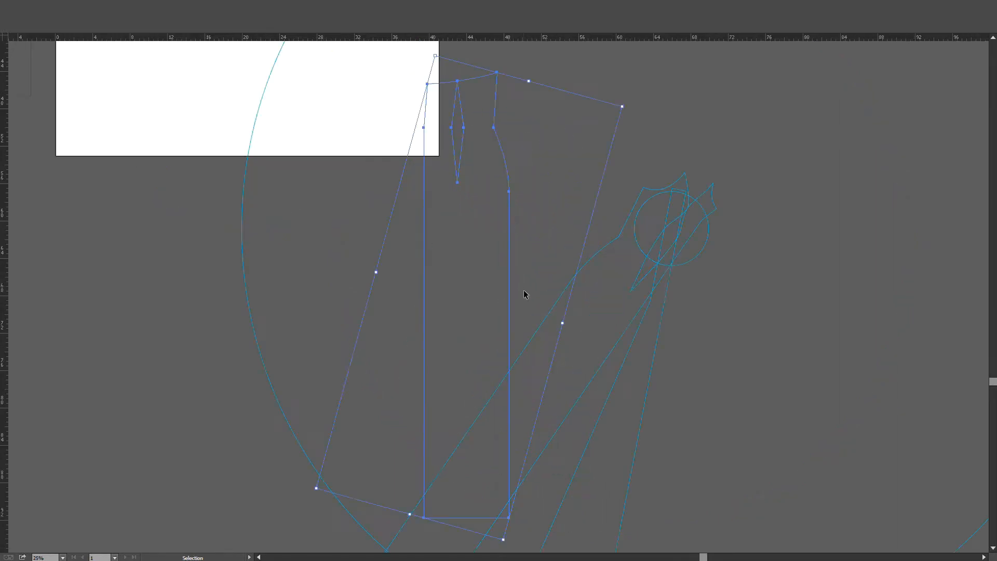
Rotate the front piece about the dart's outer waist point until its side waist point lies on the small circle.
double_click(653, 271)
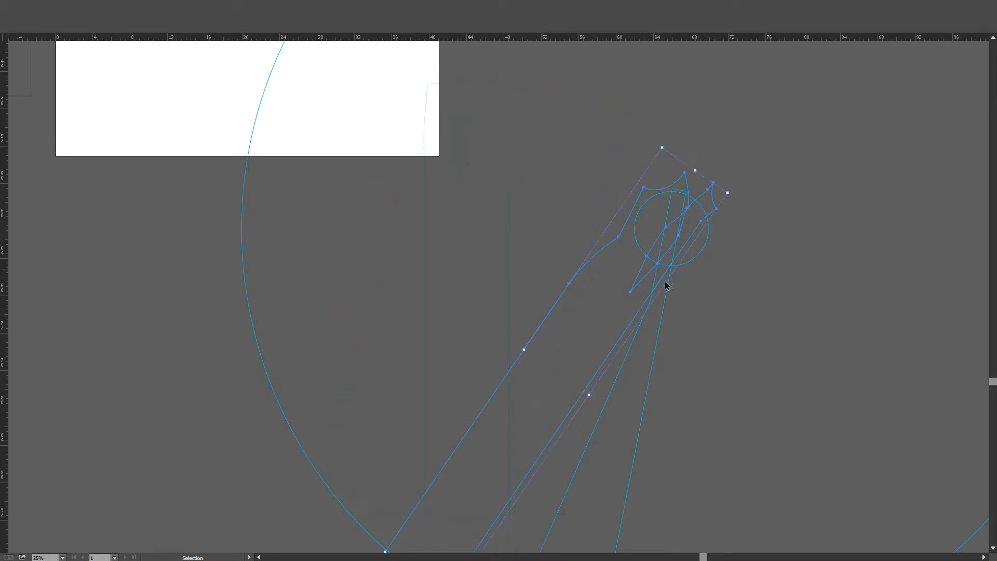
scroll(675, 280, up, 1)
scroll(679, 274, up, 1)
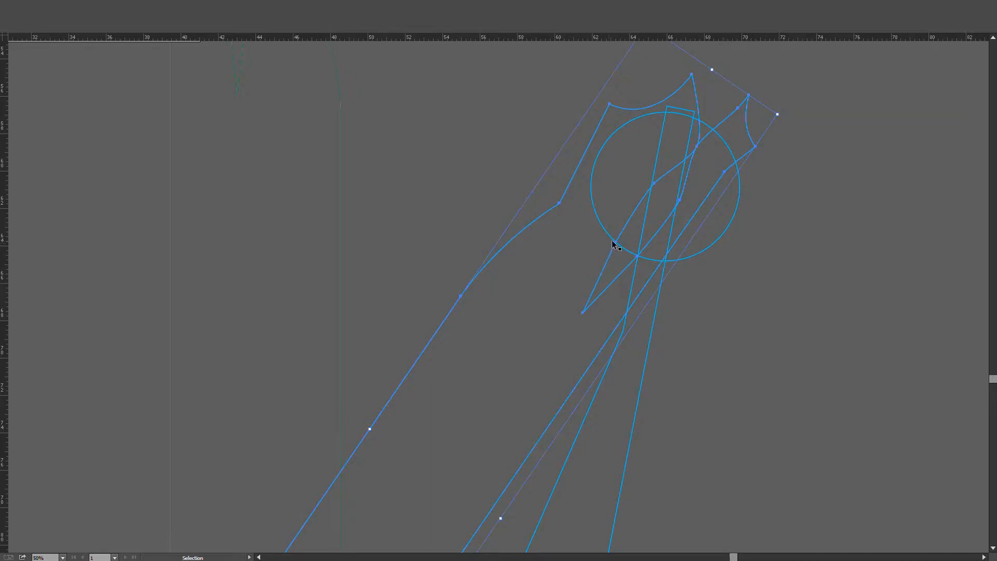
key(r)
drag(558, 205, 590, 177)
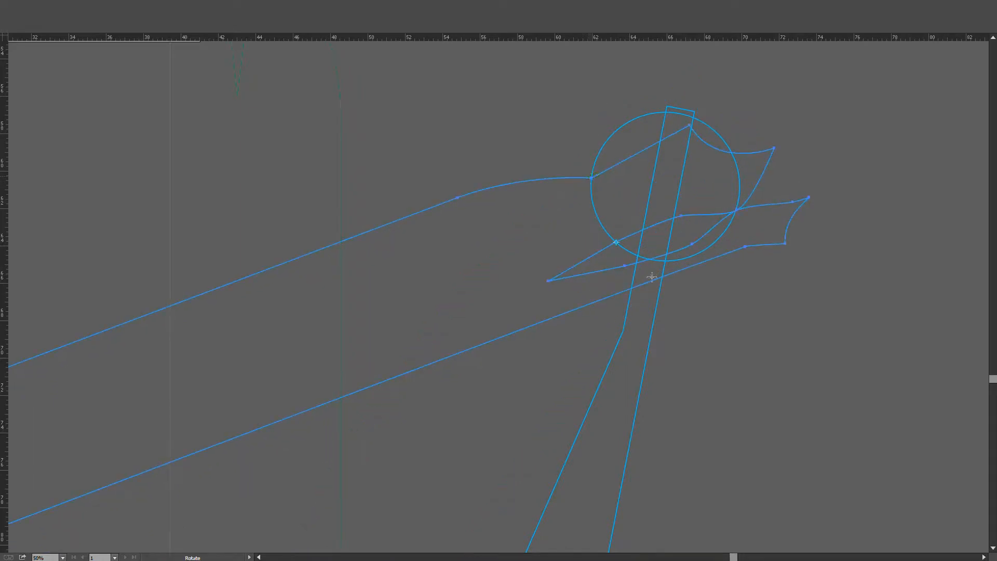
scroll(568, 260, down, 2)
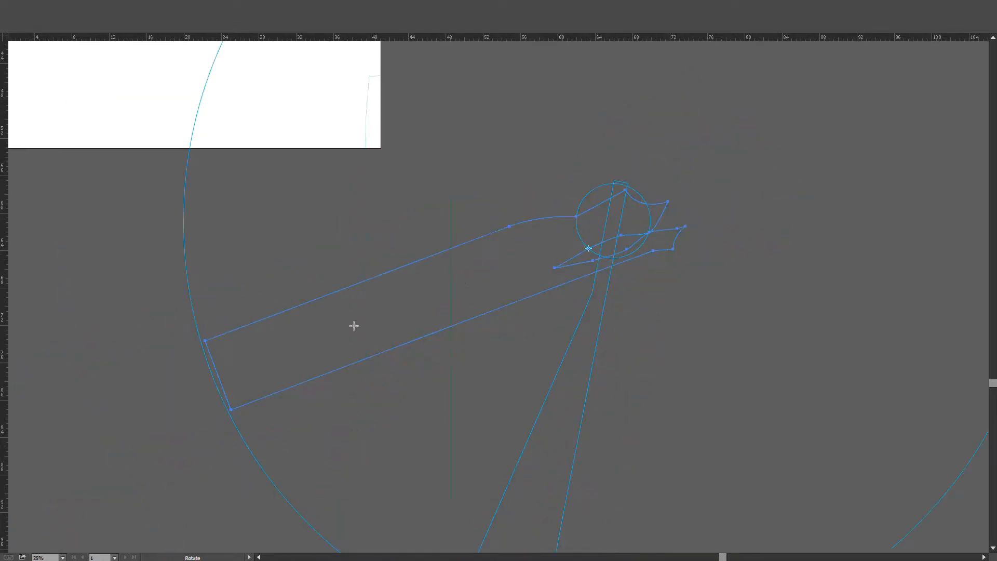
scroll(499, 277, up, 1)
scroll(499, 277, up, 1)
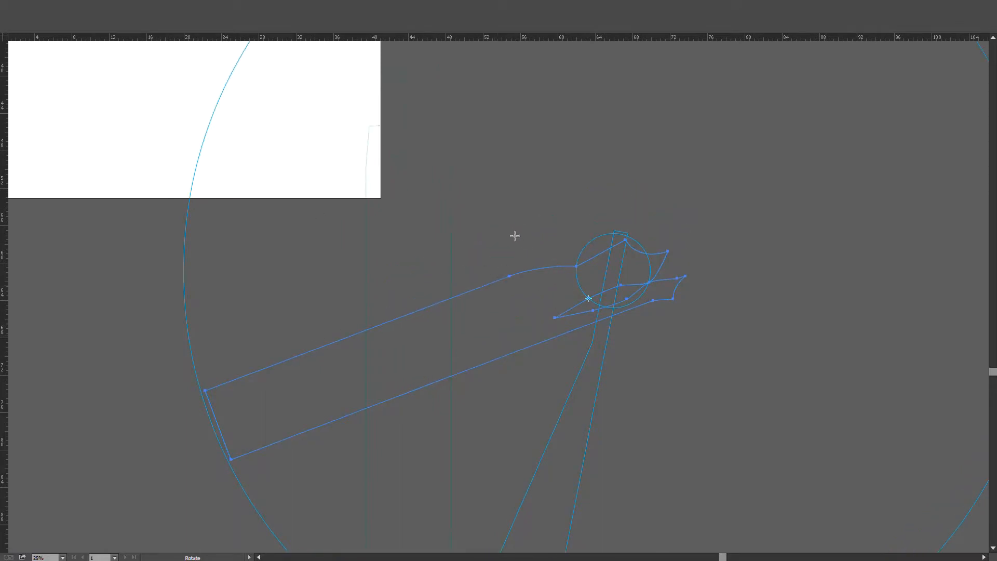
Join the back piece's side waist point to the front piece's and rotate the back until its dart's waist point meets the small circle.
click(444, 192)
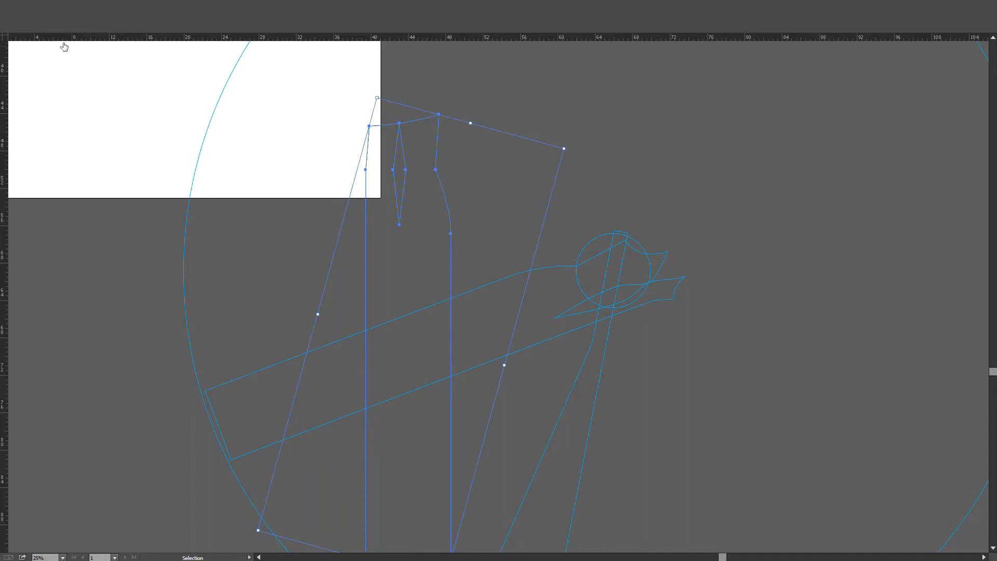
click(514, 194)
drag(437, 175, 593, 243)
key(r)
click(577, 266)
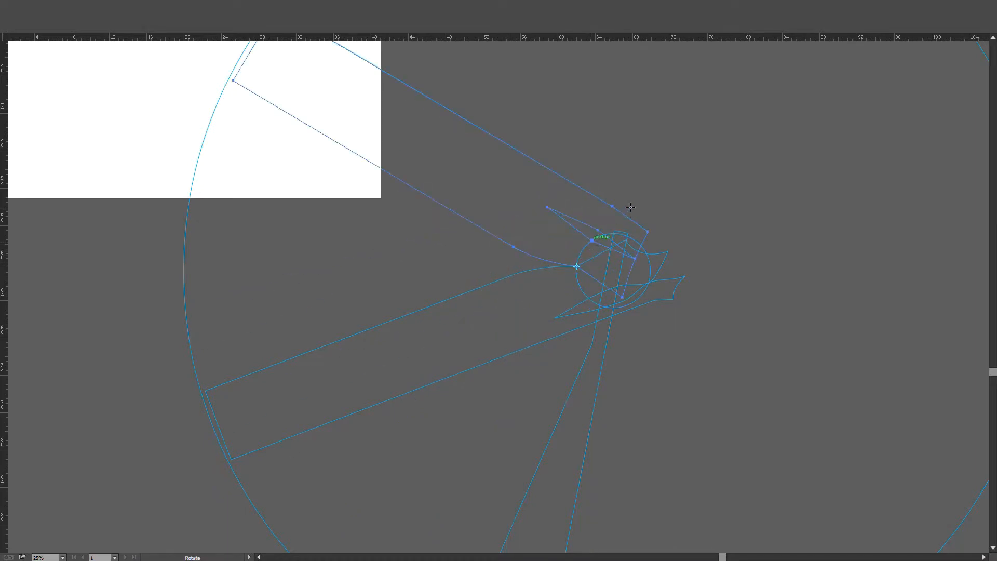
key(v)
Move the flared panel's inner hem corner onto the large circle.
scroll(670, 244, down, 5)
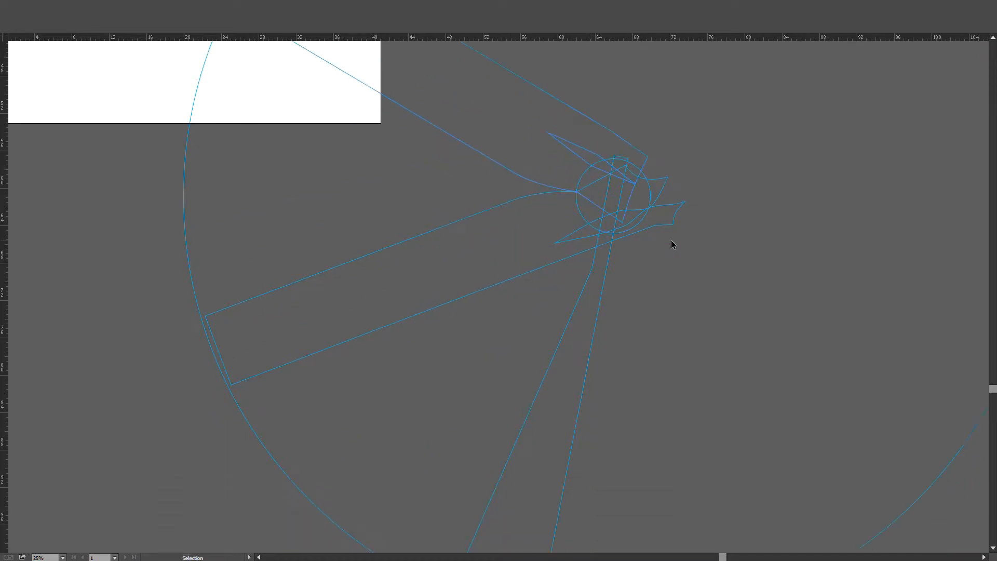
scroll(669, 272, down, 1)
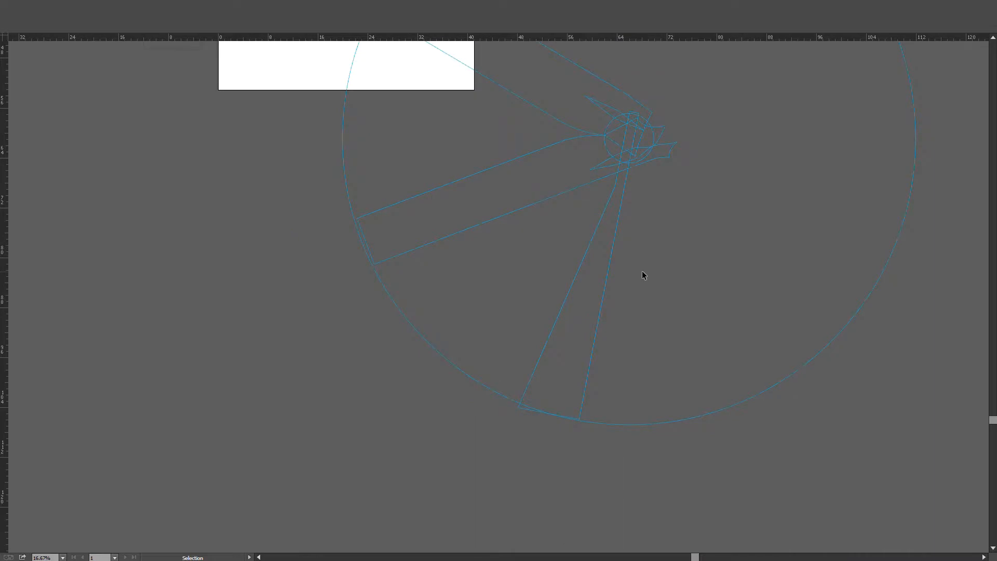
scroll(625, 299, up, 1)
scroll(602, 337, up, 1)
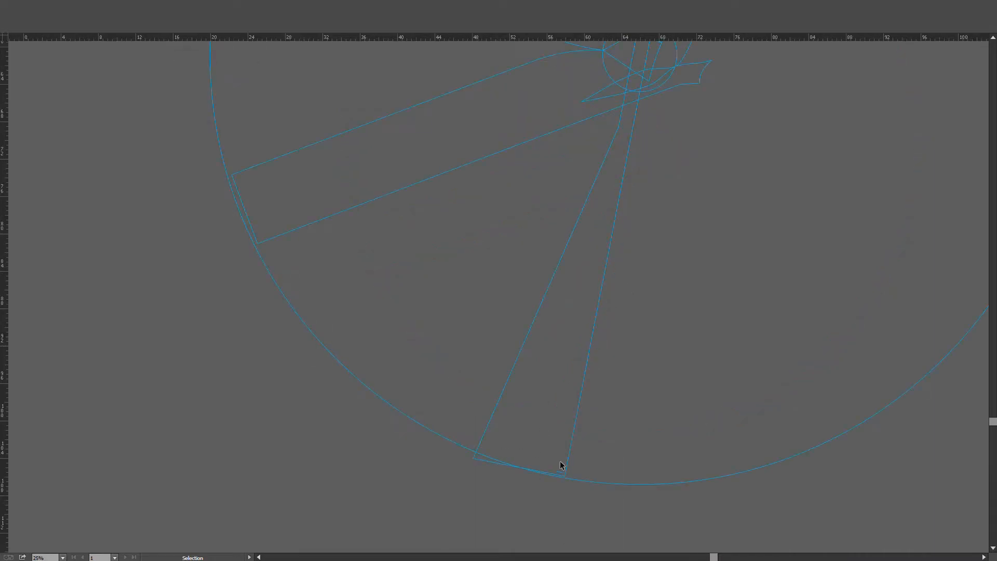
click(565, 473)
scroll(566, 475, up, 1)
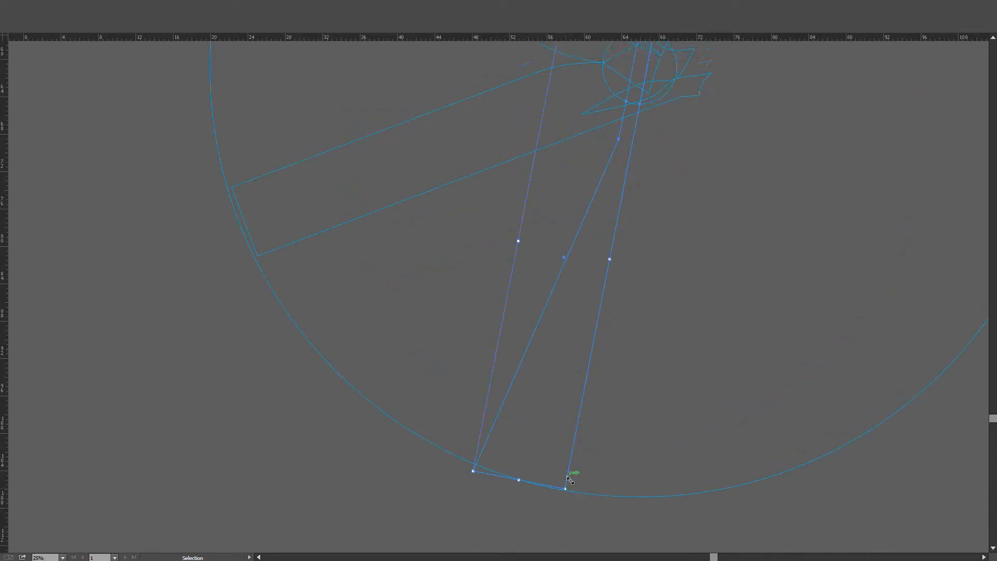
scroll(566, 478, up, 2)
key(a)
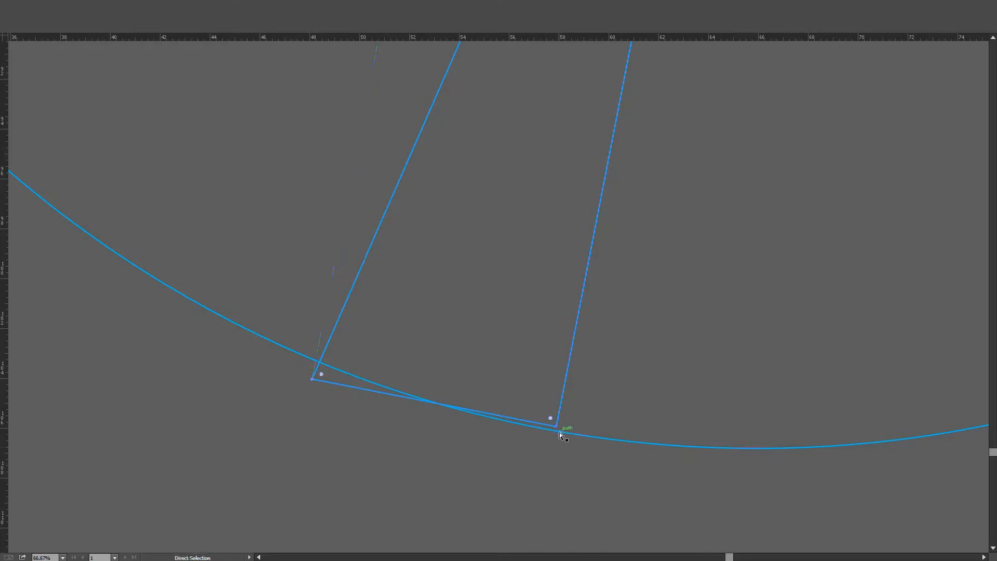
drag(560, 432, 556, 431)
scroll(570, 417, down, 3)
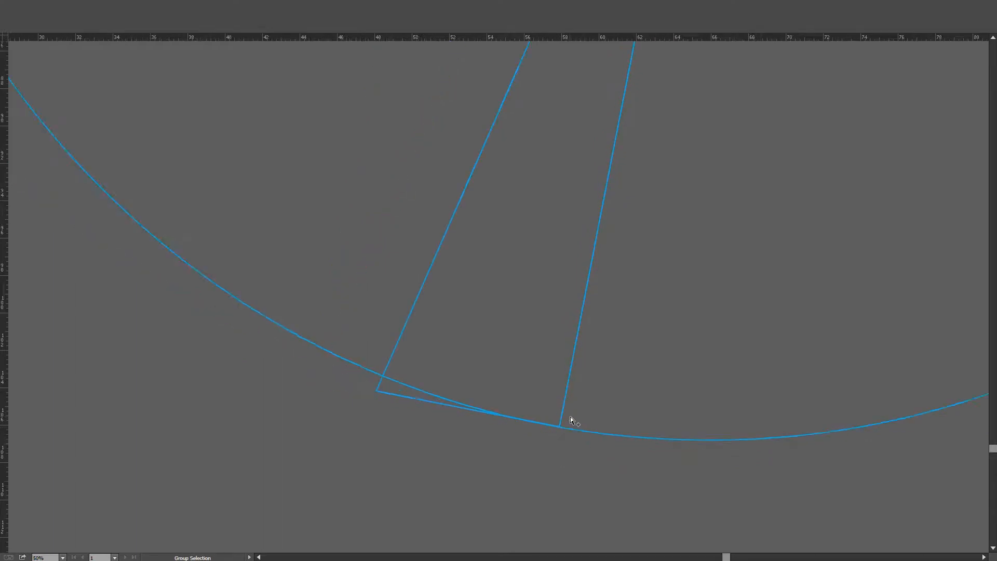
Swing the flared panel's outer hem corner out along the large circle and curve the hem to follow the circle.
click(435, 442)
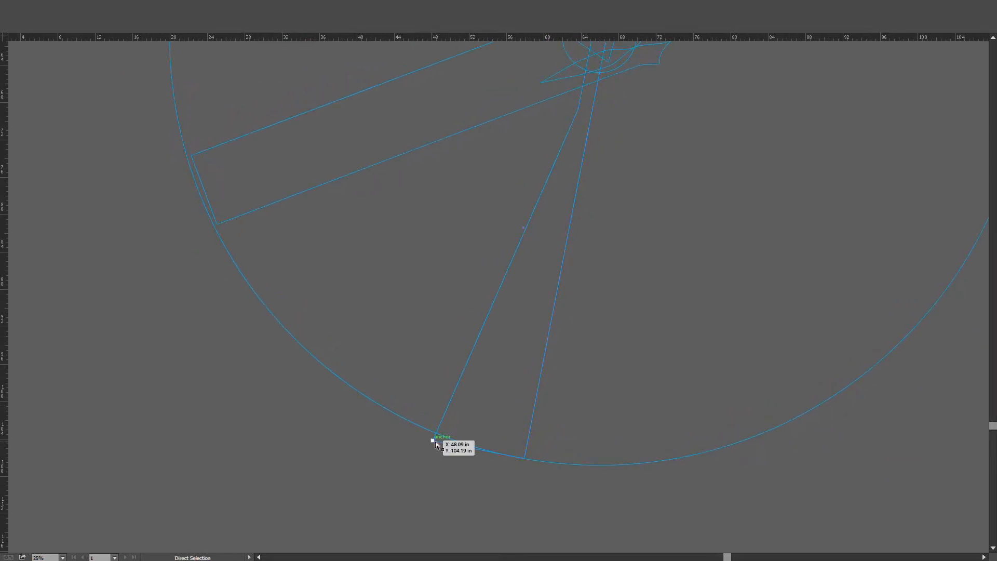
drag(433, 445, 313, 357)
key(shift+c)
drag(418, 411, 412, 423)
key(v)
Move both hem corners of the front piece onto the large circle and curve its hem along the circle.
drag(261, 241, 401, 320)
scroll(351, 294, up, 1)
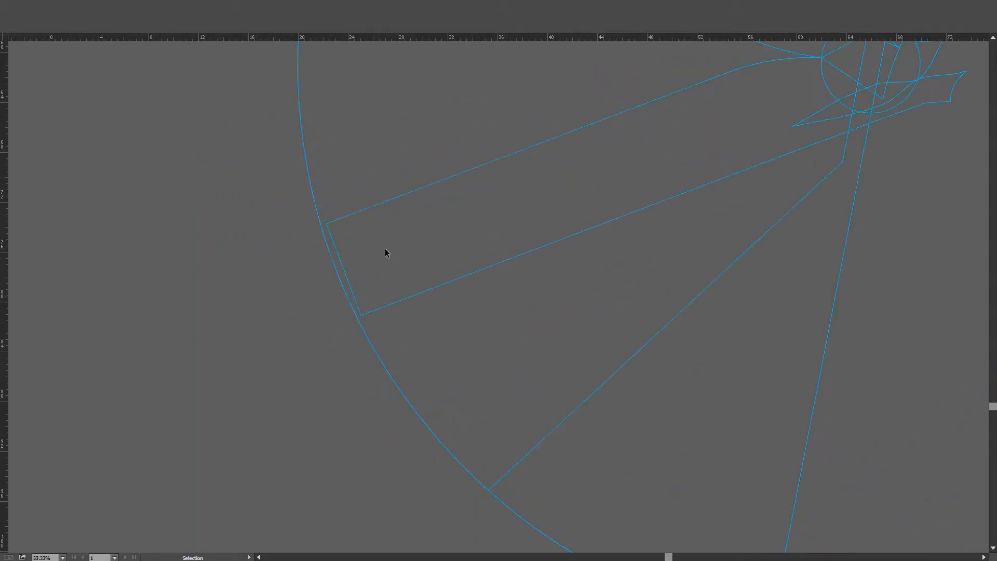
key(a)
drag(328, 225, 321, 224)
drag(362, 319, 360, 313)
key(shift+c)
Extend both hem corners of the back piece to the large circle and curve its hem to match the circle.
scroll(410, 266, up, 5)
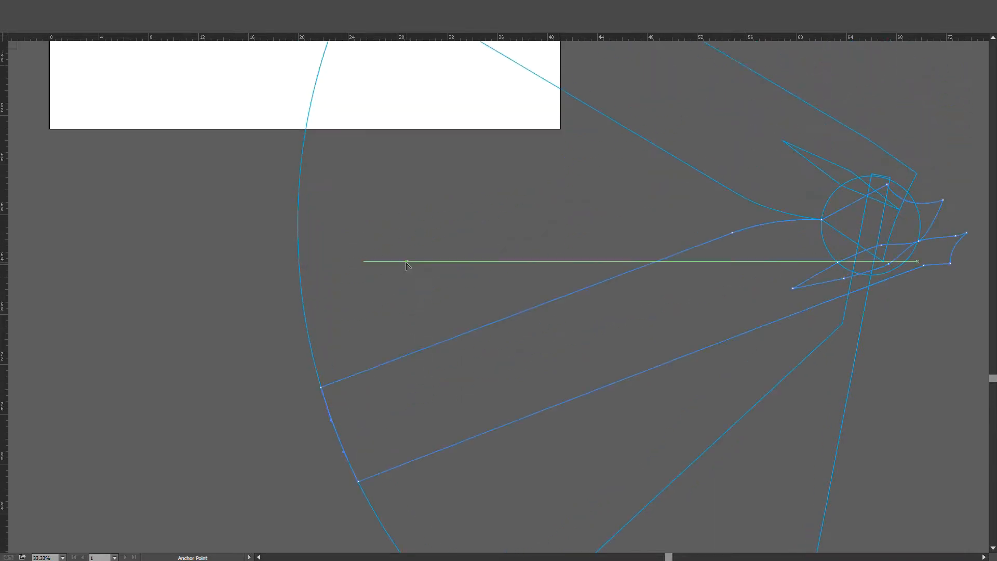
scroll(407, 264, up, 8)
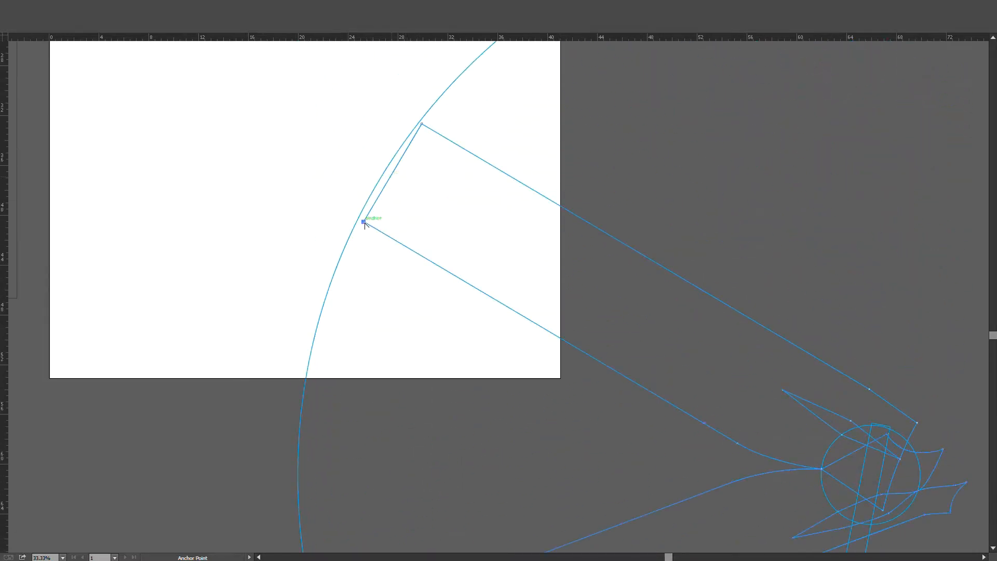
drag(365, 224, 360, 223)
drag(419, 125, 419, 122)
key(shift+c)
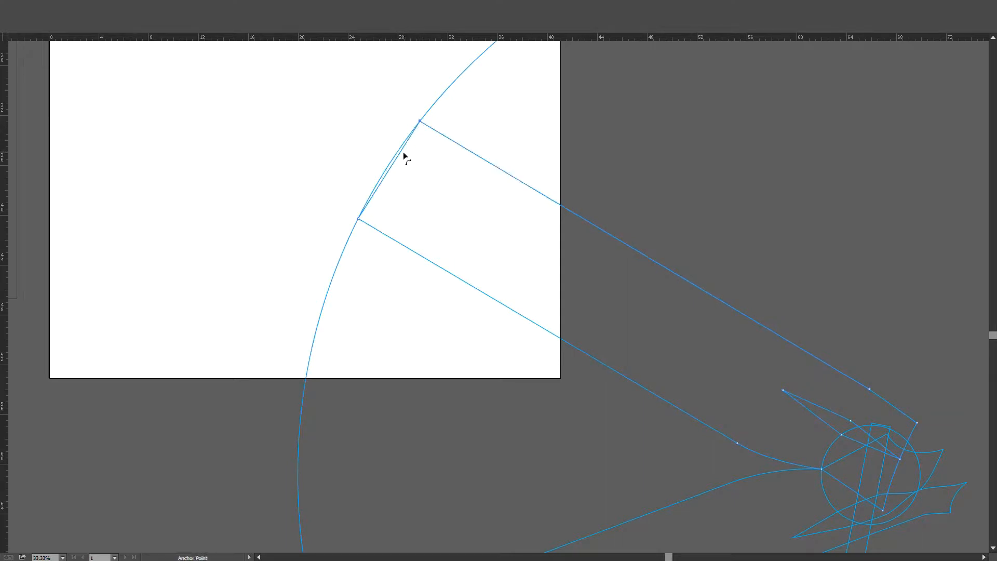
drag(400, 155, 396, 152)
key(v)
click(428, 158)
Delete the large and small construction circles, keeping the three pattern pieces.
scroll(431, 163, down, 3)
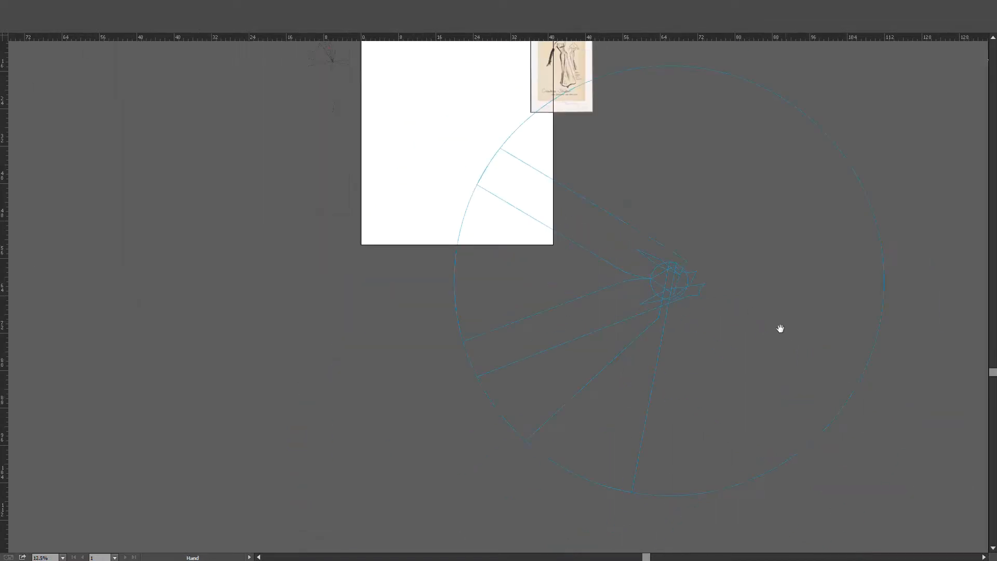
drag(779, 327, 692, 325)
click(671, 82)
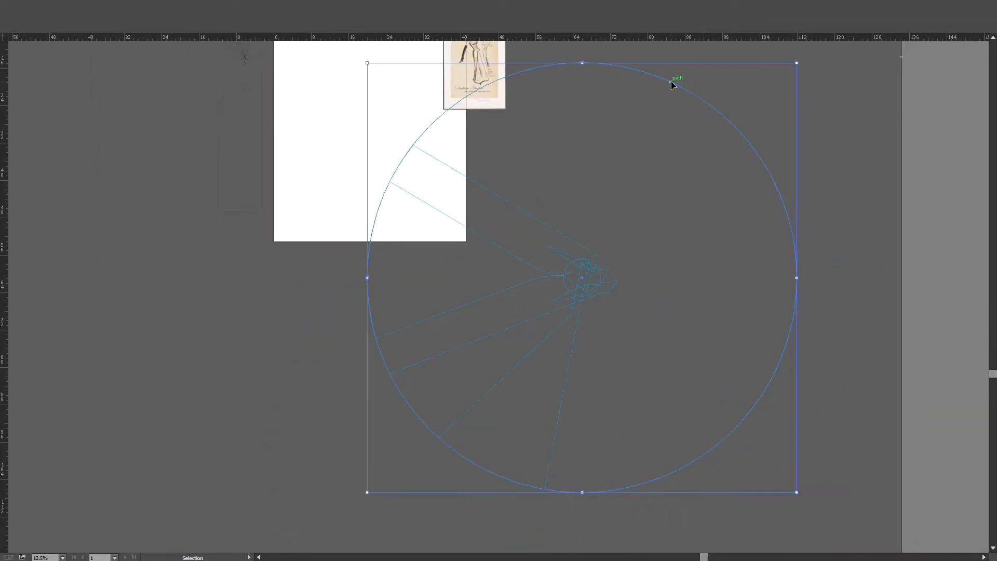
key(Delete)
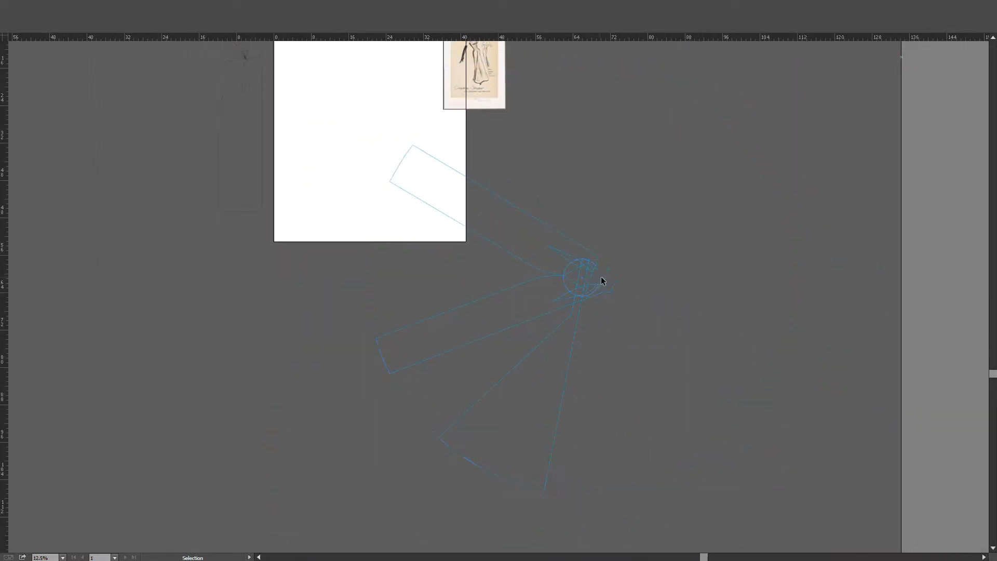
scroll(612, 311, up, 2)
Move the back piece toward the artboard and rotate it about its center back hem corner until it stands upright.
mouse_move(533, 280)
mouse_down()
mouse_move(451, 274)
mouse_move(386, 200)
mouse_up()
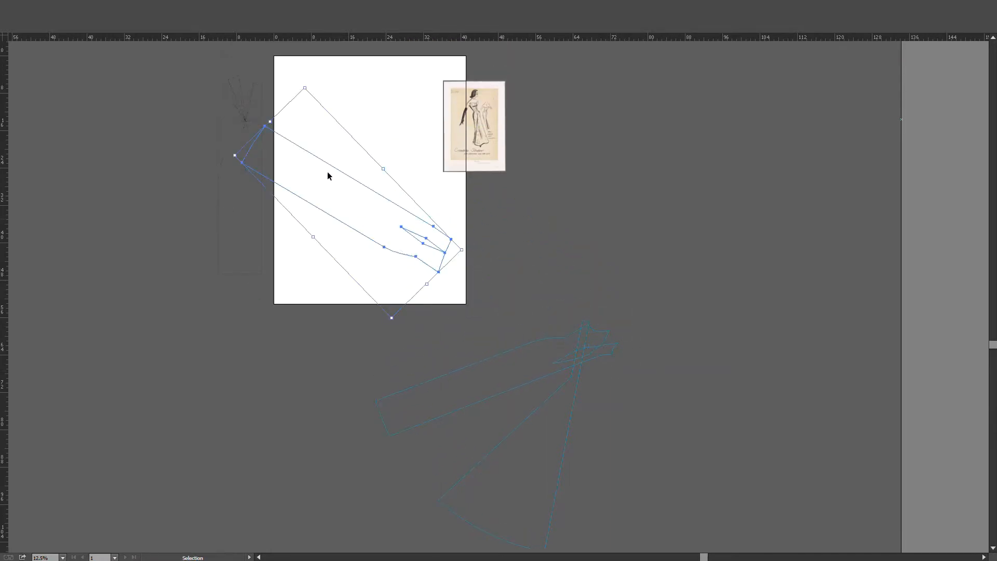
mouse_move(327, 176)
mouse_down()
mouse_move(337, 171)
mouse_move(378, 269)
mouse_move(368, 301)
mouse_up()
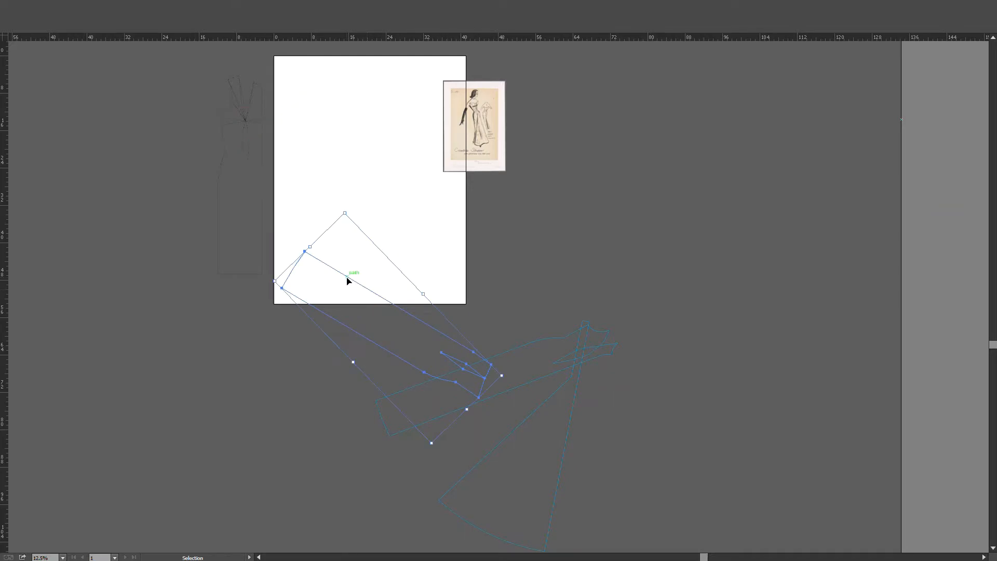
key(r)
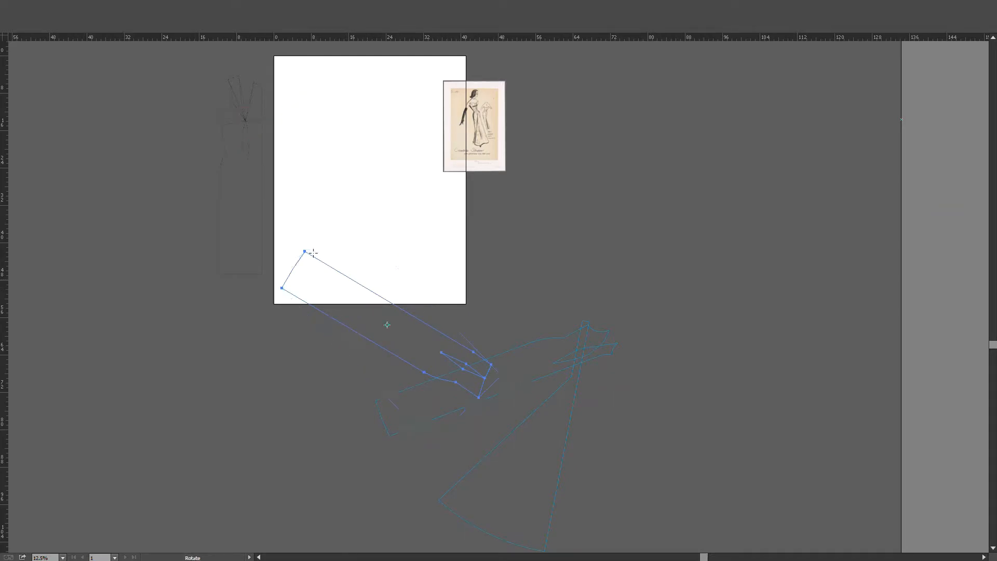
click(306, 251)
drag(367, 291, 304, 193)
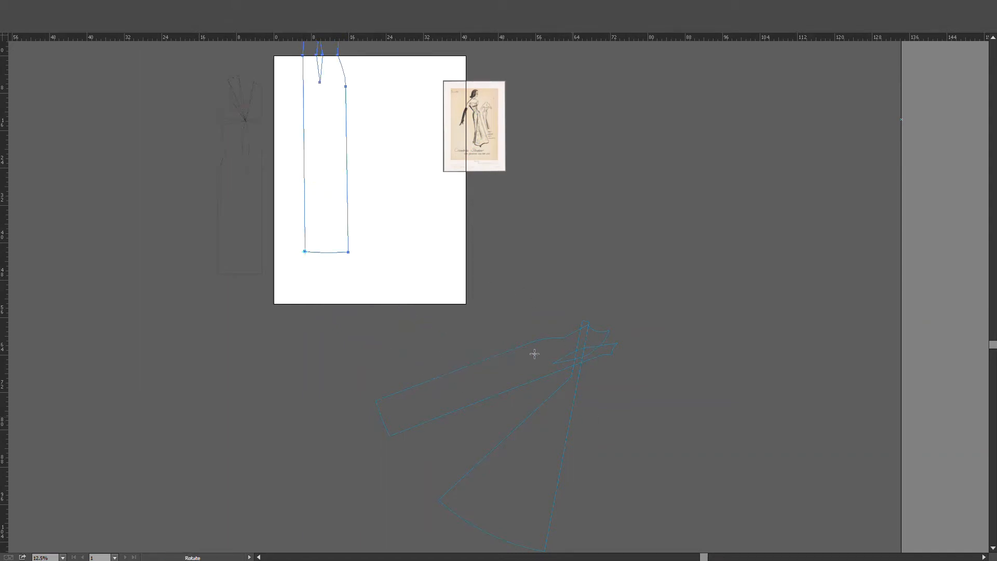
Join the front piece's side hem corner to the back piece's and rotate the front until the side seams lie together.
key(v)
drag(534, 341, 511, 210)
key(r)
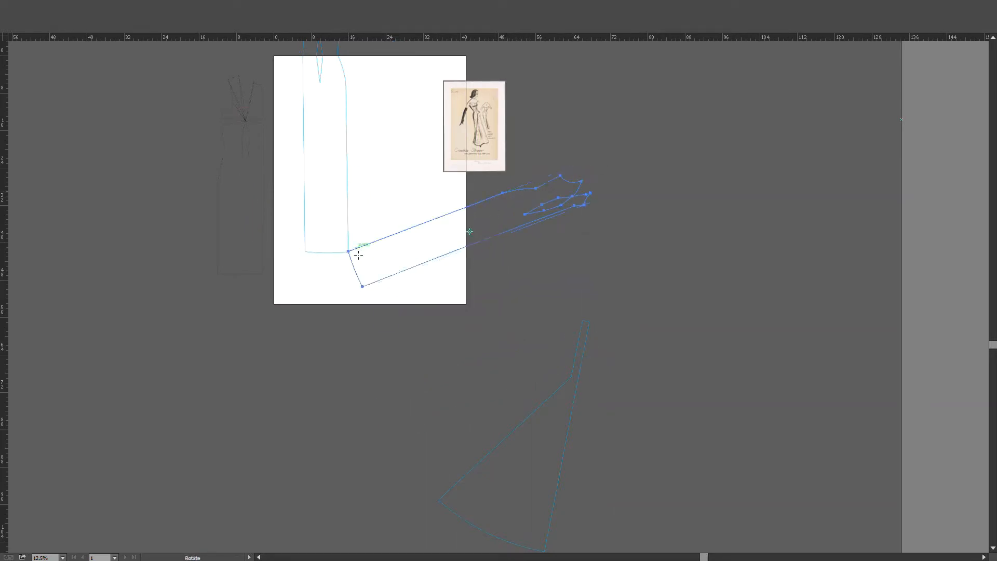
drag(400, 235, 346, 162)
key(v)
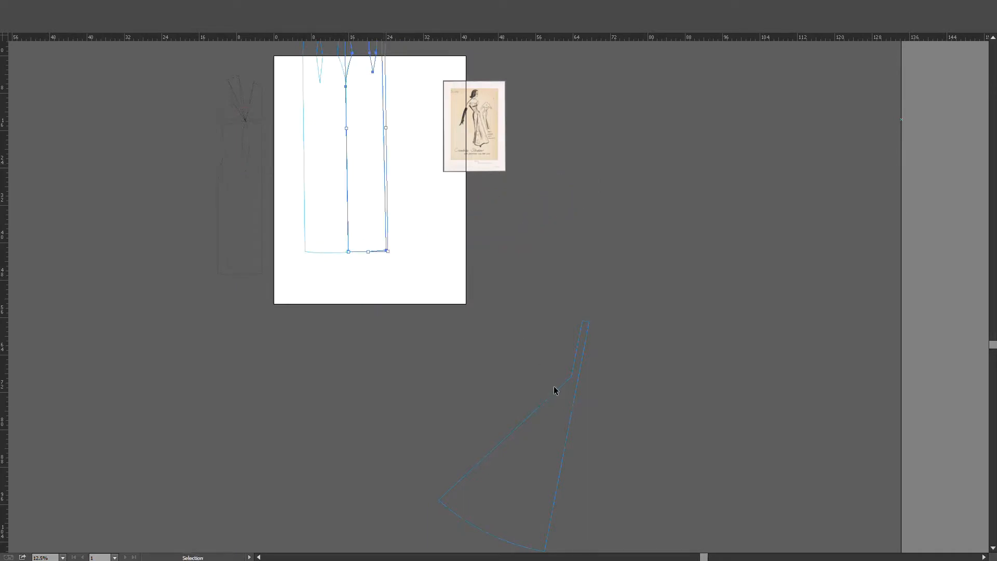
Move the flared panel onto the artboard and rotate it about its top corner until its straight edge is vertical.
drag(561, 391, 455, 115)
key(r)
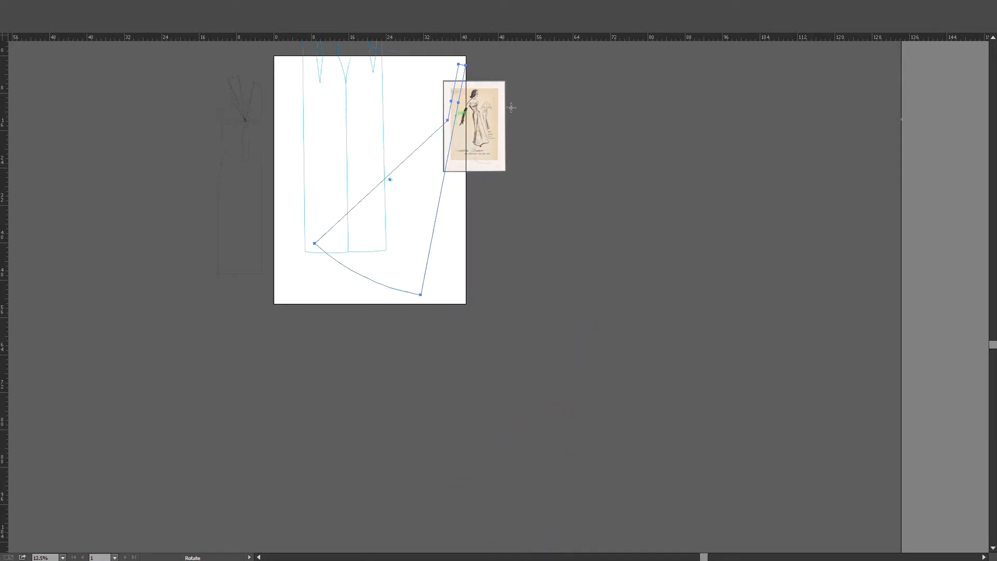
click(466, 65)
mouse_move(441, 205)
mouse_down()
mouse_move(467, 210)
mouse_move(584, 403)
mouse_up()
key(v)
Move the fashion sketch image clear of the artboard, beside the flared panel.
click(474, 214)
scroll(456, 184, up, 3)
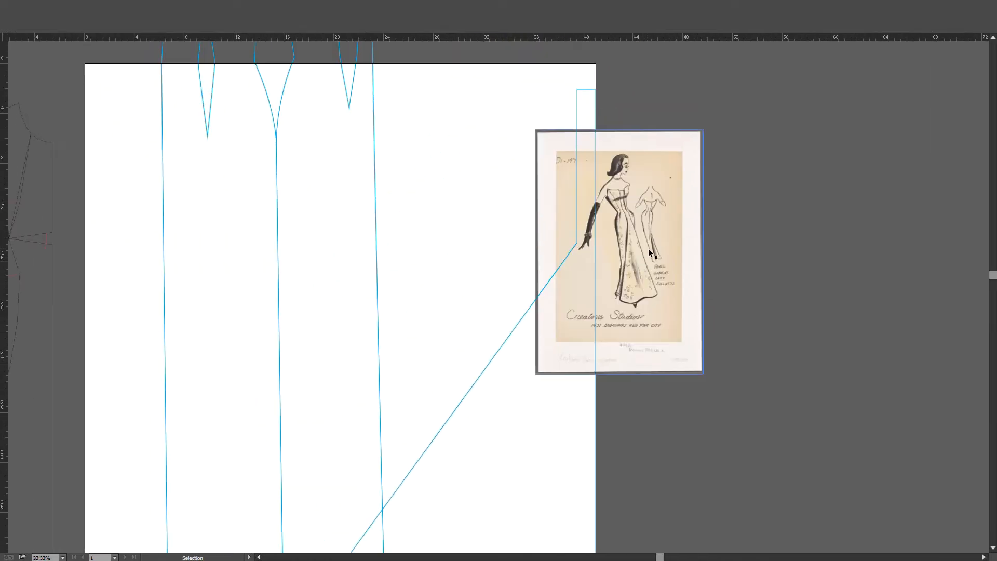
drag(648, 253, 748, 247)
scroll(535, 224, down, 1)
drag(498, 205, 542, 168)
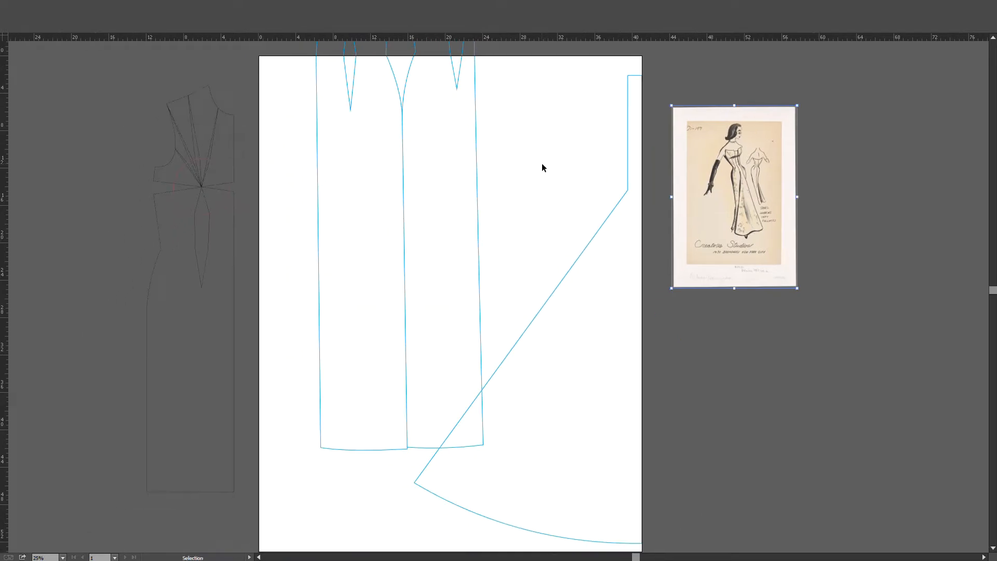
Select the back and front pieces together and shift them down and toward the artboard's outer edge.
scroll(542, 168, down, 1)
scroll(522, 172, up, 1)
click(427, 193)
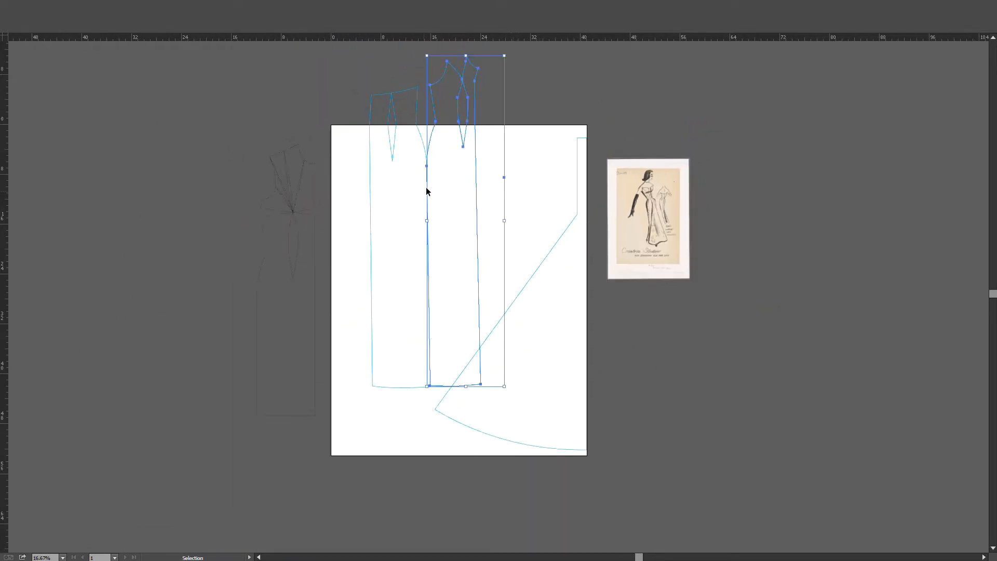
drag(412, 161, 409, 258)
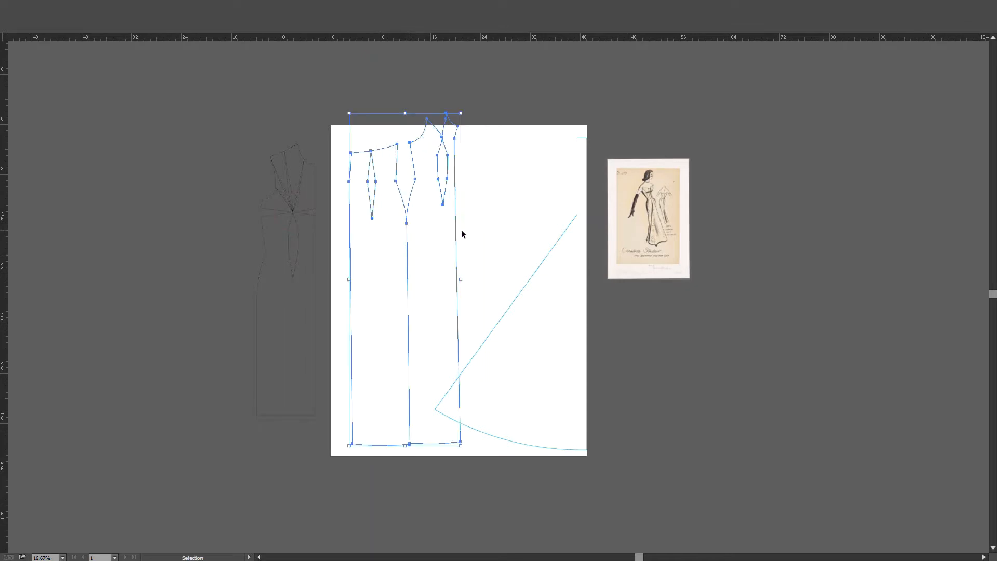
click(475, 230)
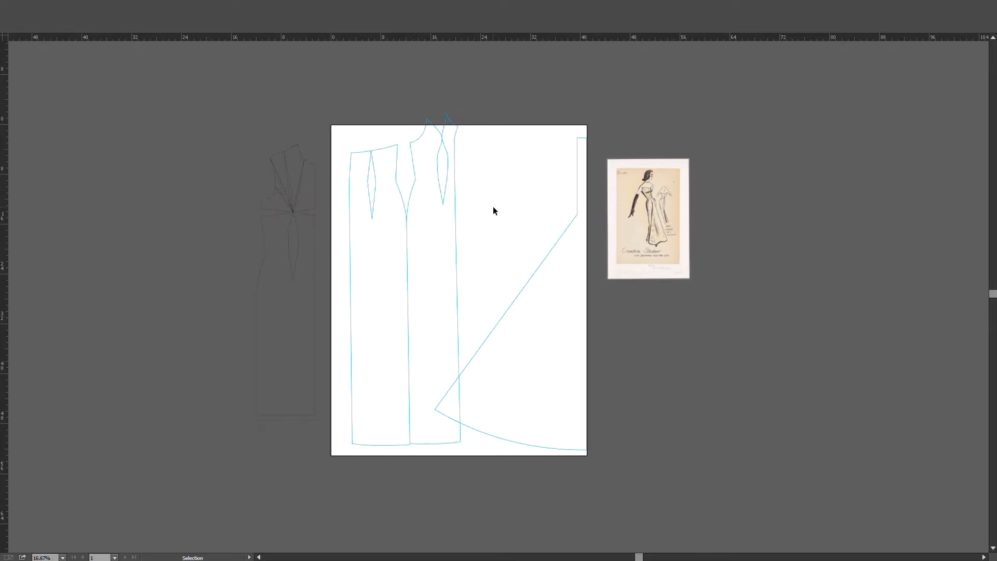
Move the back piece until its top side seam point meets the front piece's underarm point.
scroll(494, 210, down, 1)
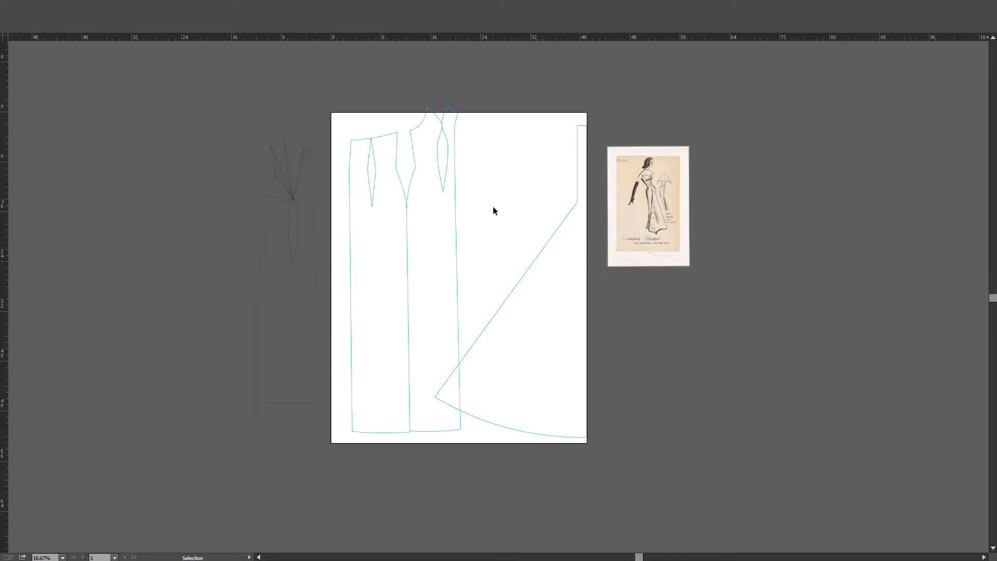
click(400, 154)
scroll(400, 154, up, 3)
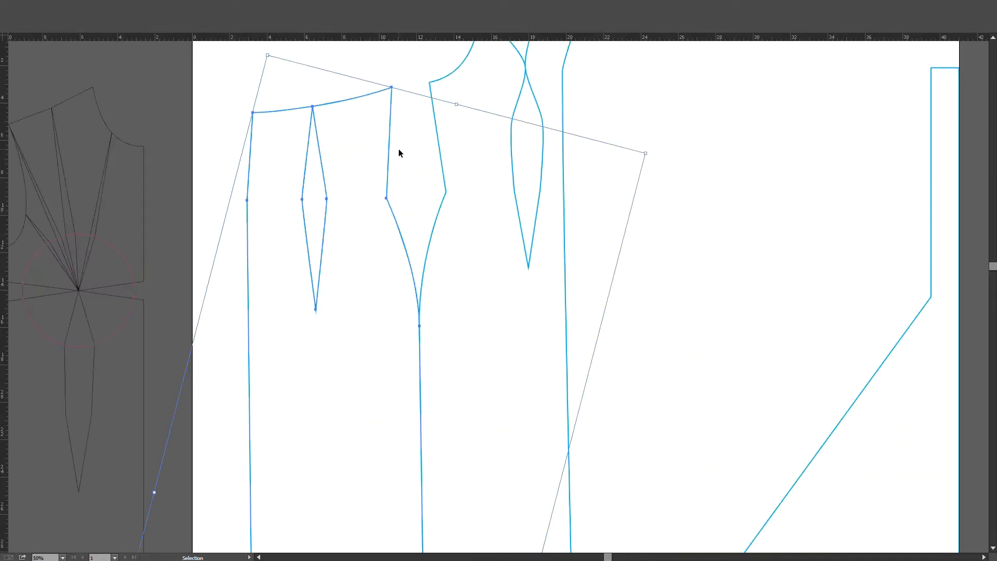
drag(393, 125, 432, 115)
drag(428, 120, 429, 118)
key(r)
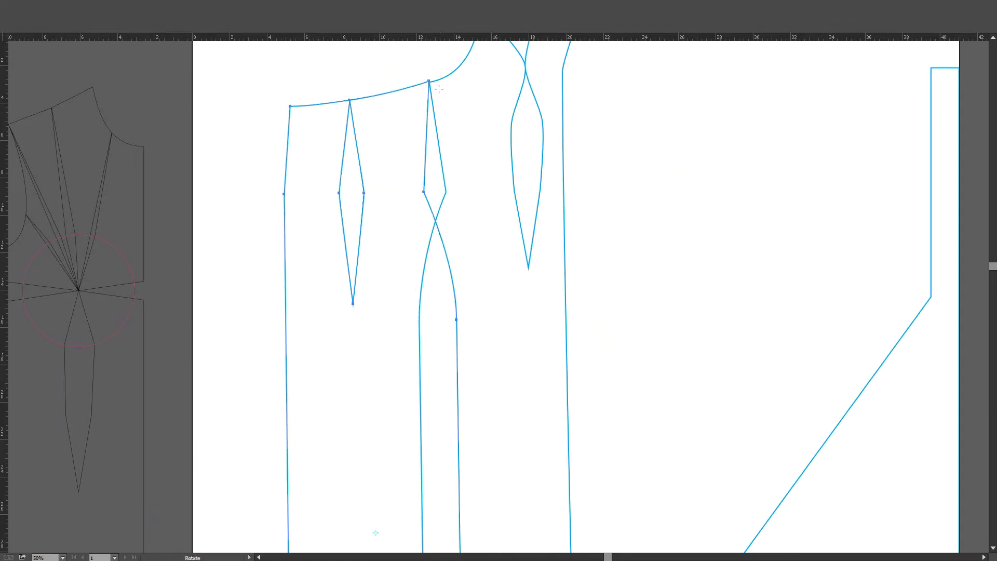
key(a)
key(v)
scroll(418, 74, up, 3)
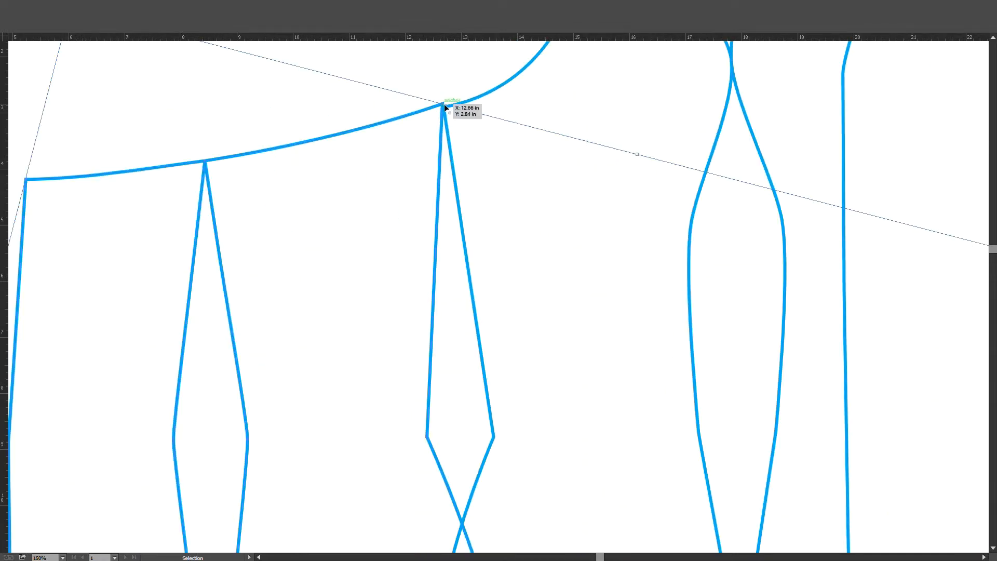
drag(445, 107, 446, 109)
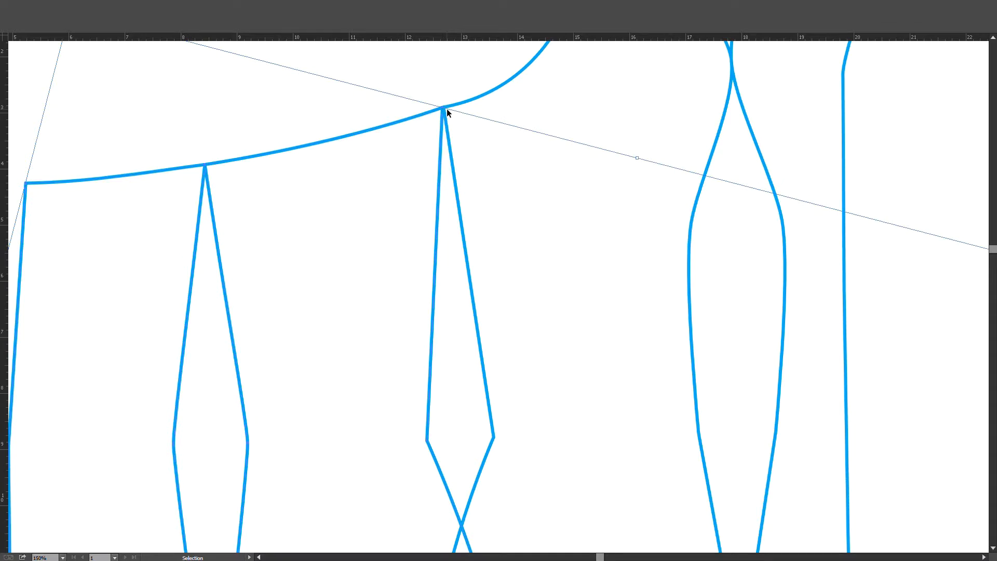
Walk the back piece's side seam along the front's from underarm past the waist, rotating the back piece about successive meeting points.
key(r)
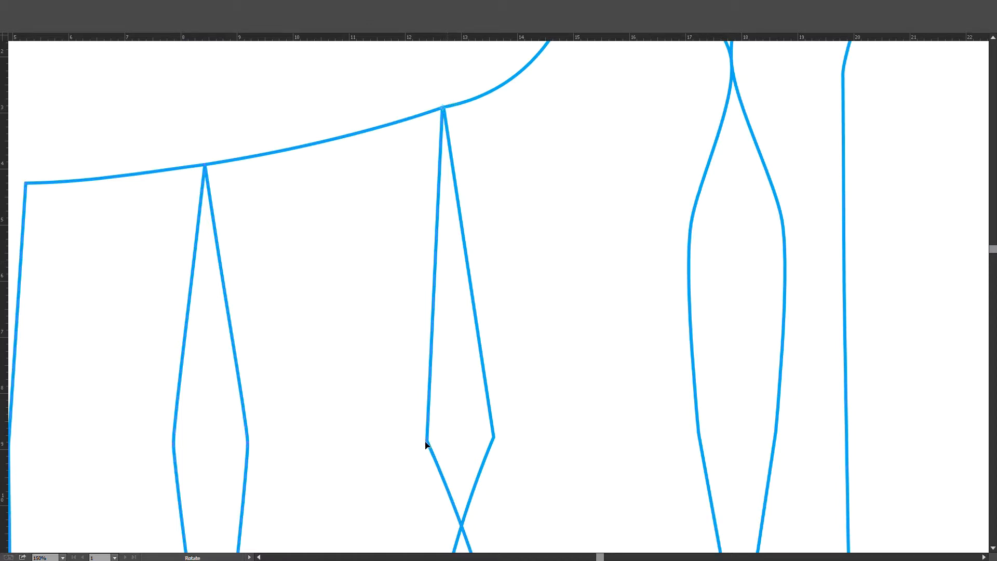
drag(427, 440, 493, 439)
scroll(495, 440, down, 3)
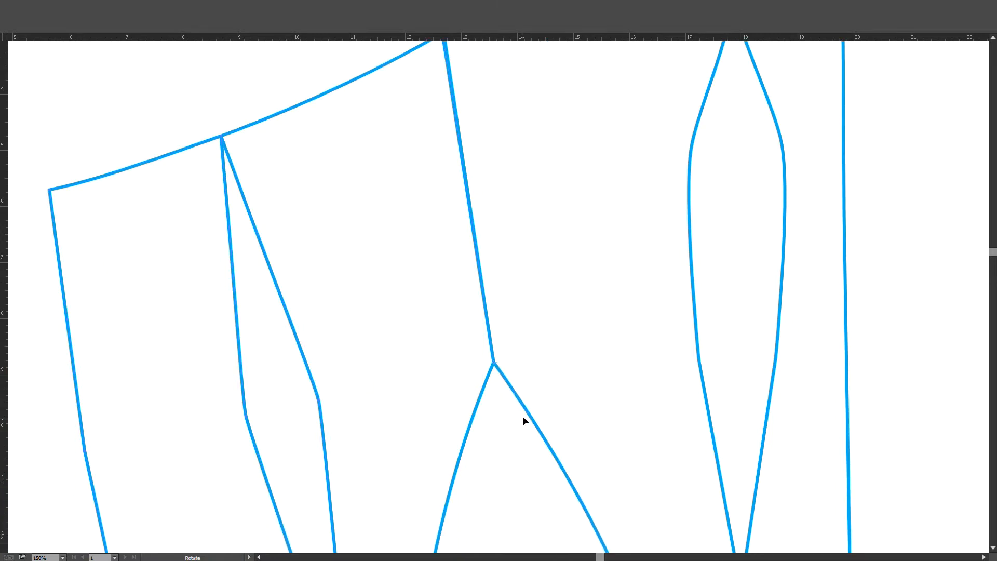
drag(516, 397, 482, 405)
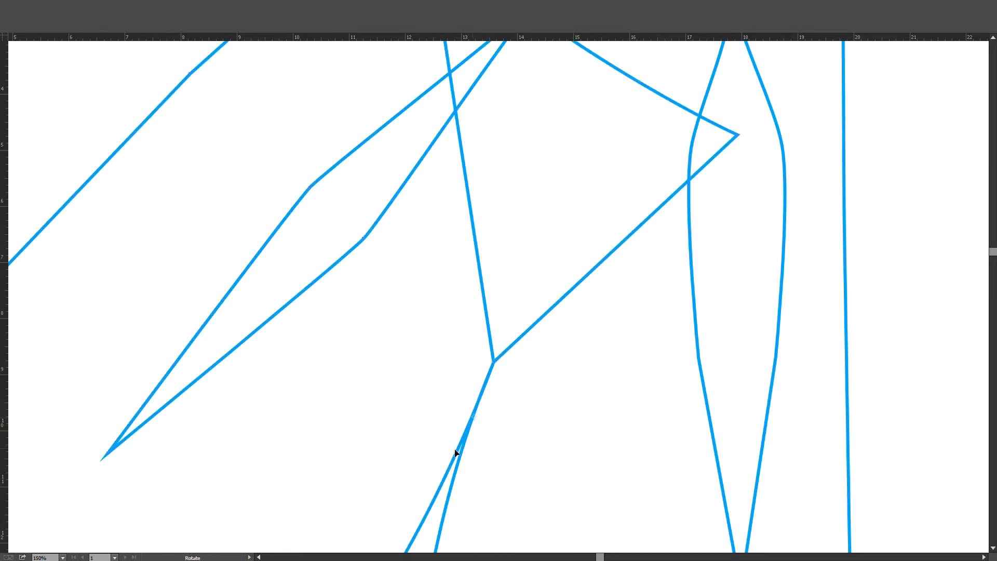
drag(457, 468, 462, 469)
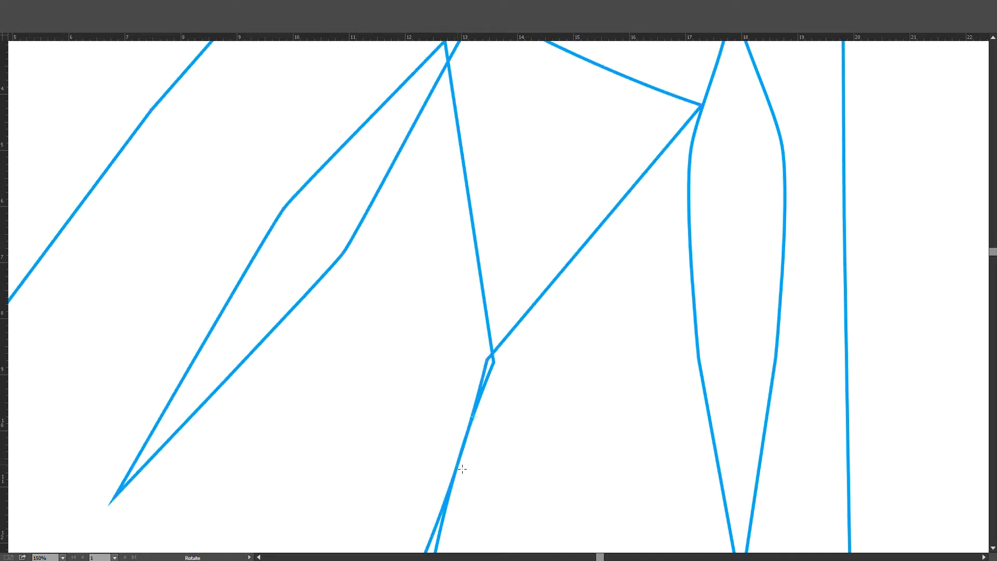
Rotate the back piece about successive meeting points along the hip curve until the straight skirt side seams line up.
scroll(462, 469, down, 1)
scroll(462, 469, down, 5)
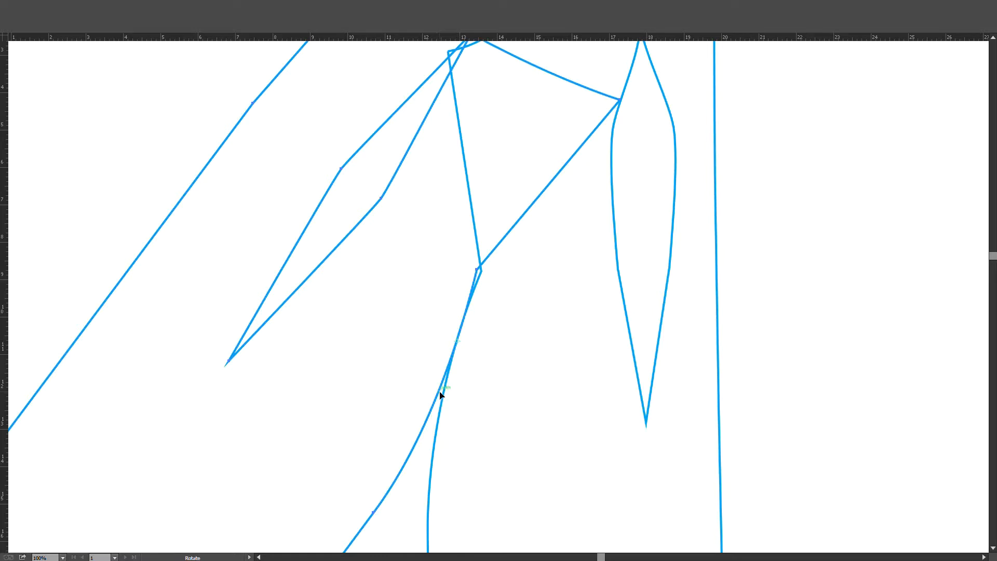
drag(440, 394, 431, 420)
scroll(441, 392, down, 3)
scroll(438, 392, down, 4)
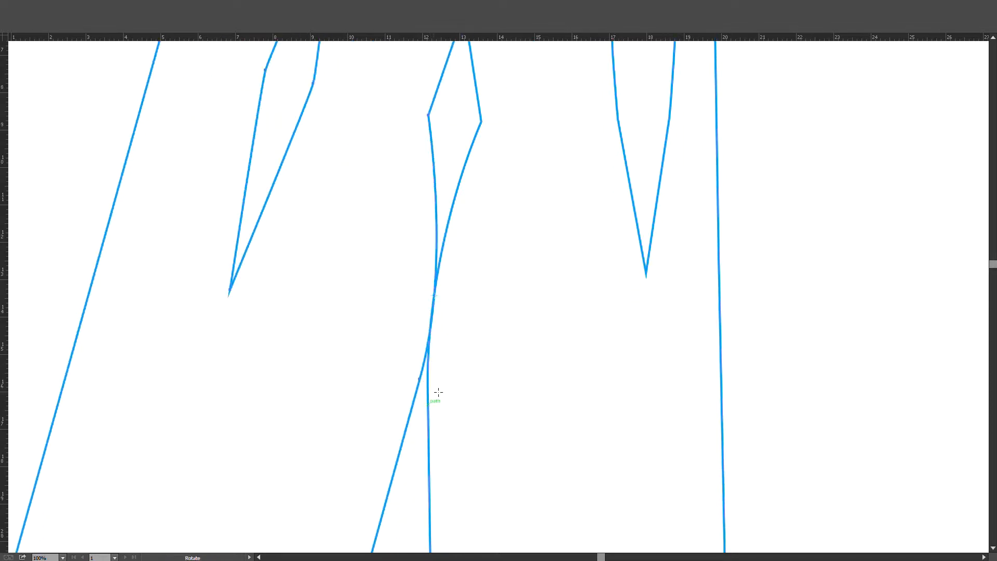
click(433, 335)
drag(416, 388, 430, 396)
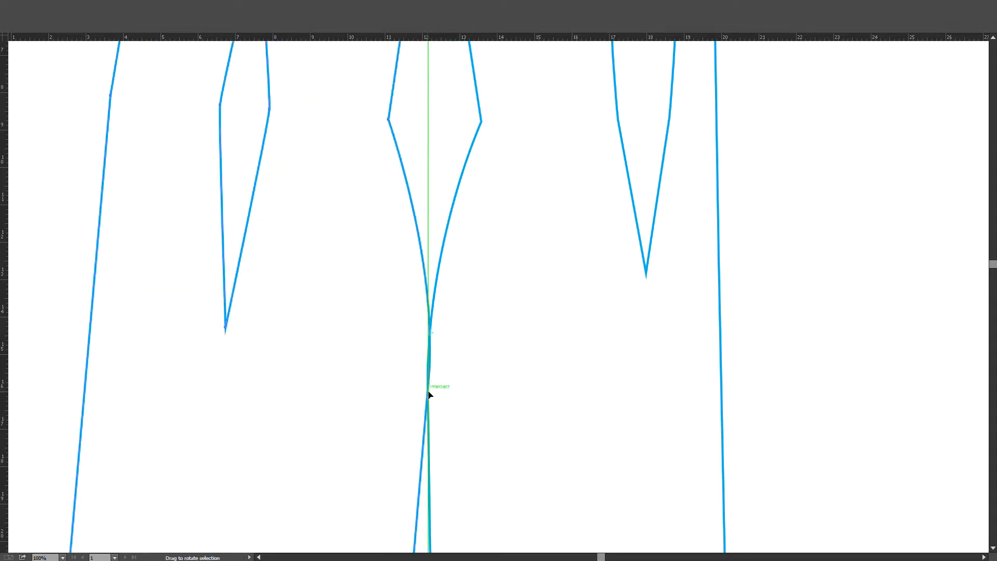
scroll(428, 395, down, 3)
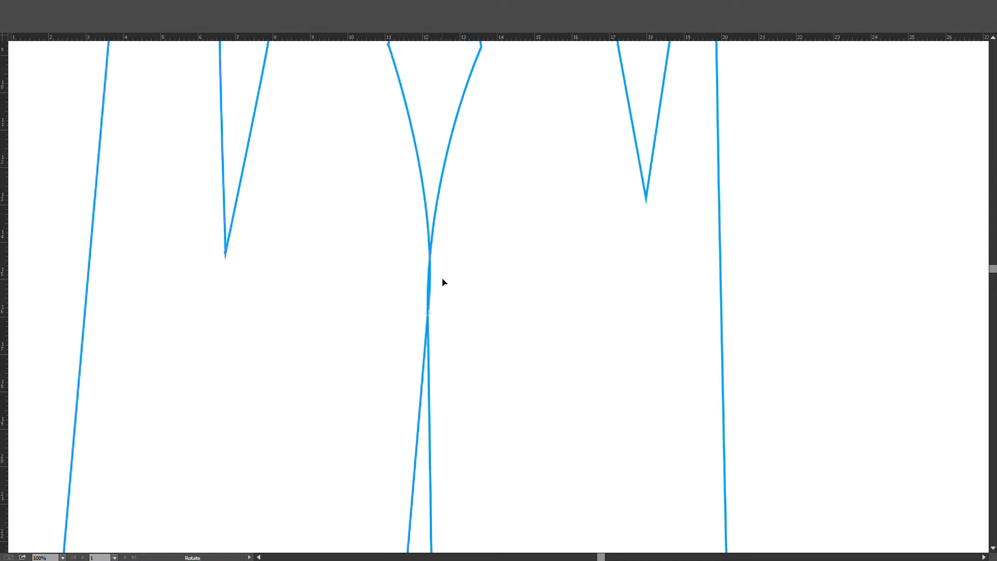
drag(423, 363, 445, 354)
Check the skirt side seams down to the hem and rotate the back piece until its lower side seam rests against the front's.
scroll(445, 354, down, 15)
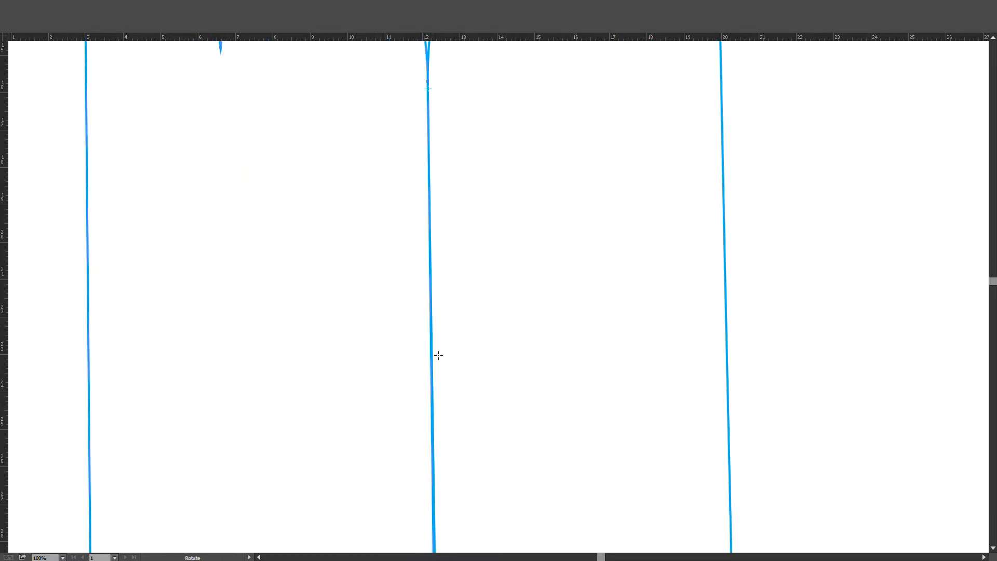
scroll(442, 356, down, 20)
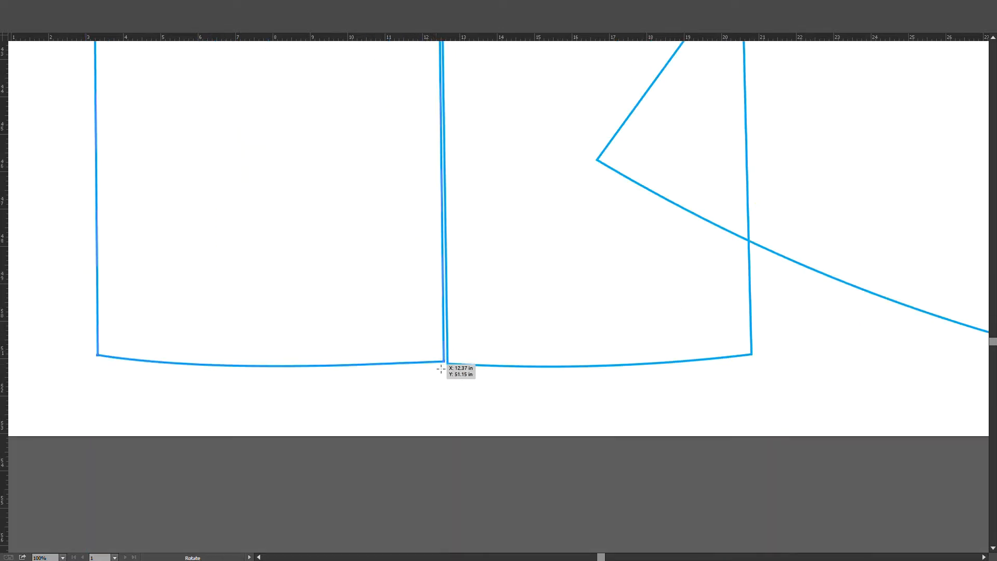
scroll(447, 351, up, 17)
scroll(436, 195, up, 15)
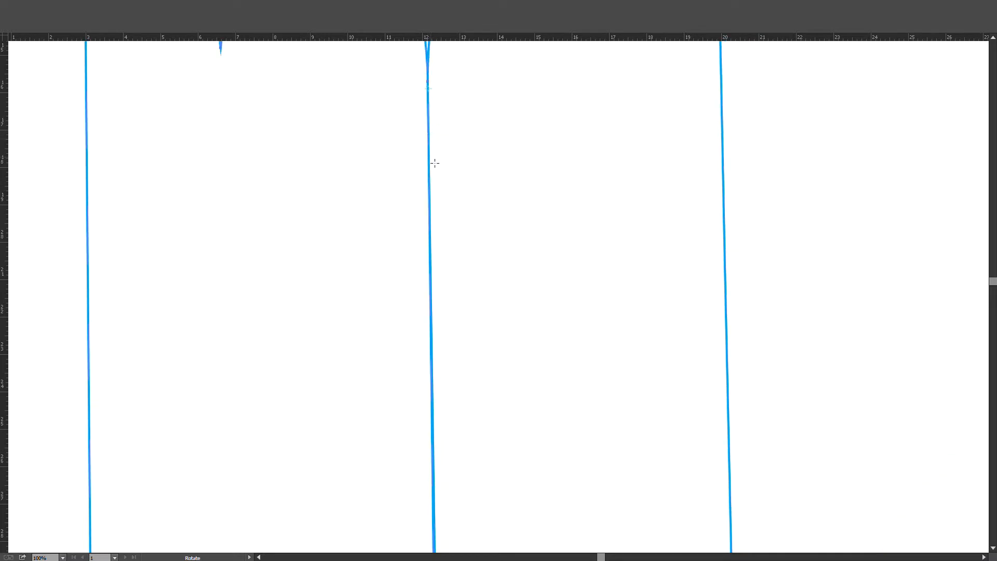
scroll(433, 173, down, 13)
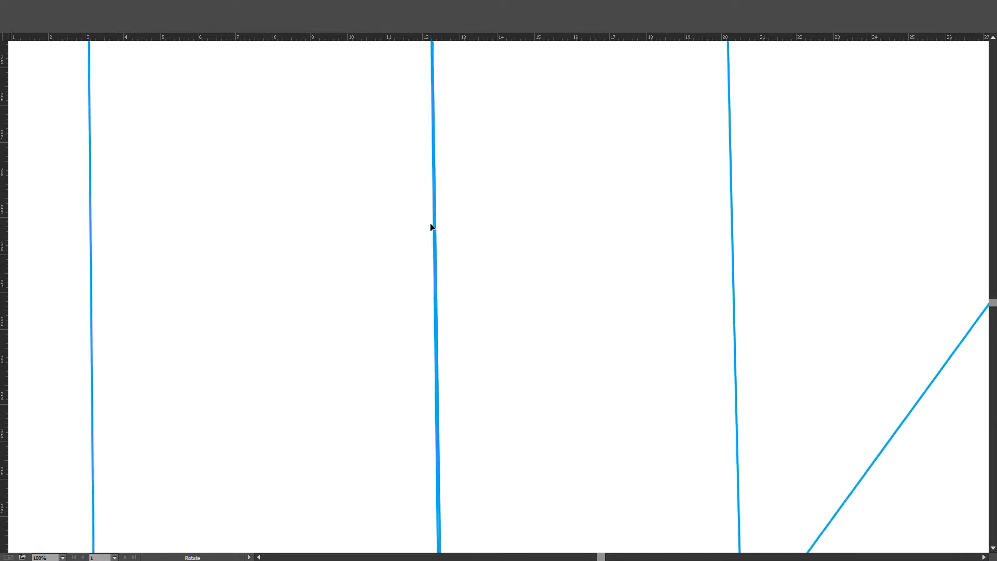
scroll(432, 233, down, 15)
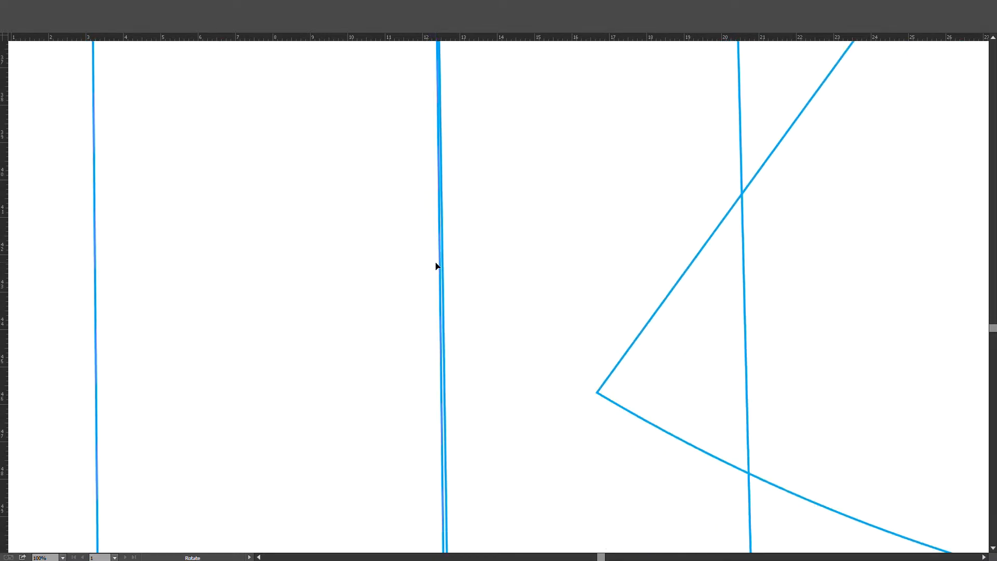
drag(445, 425, 450, 425)
Lower both hem anchor points of the back piece so its side hem corner meets the front piece's hem corner.
key(a)
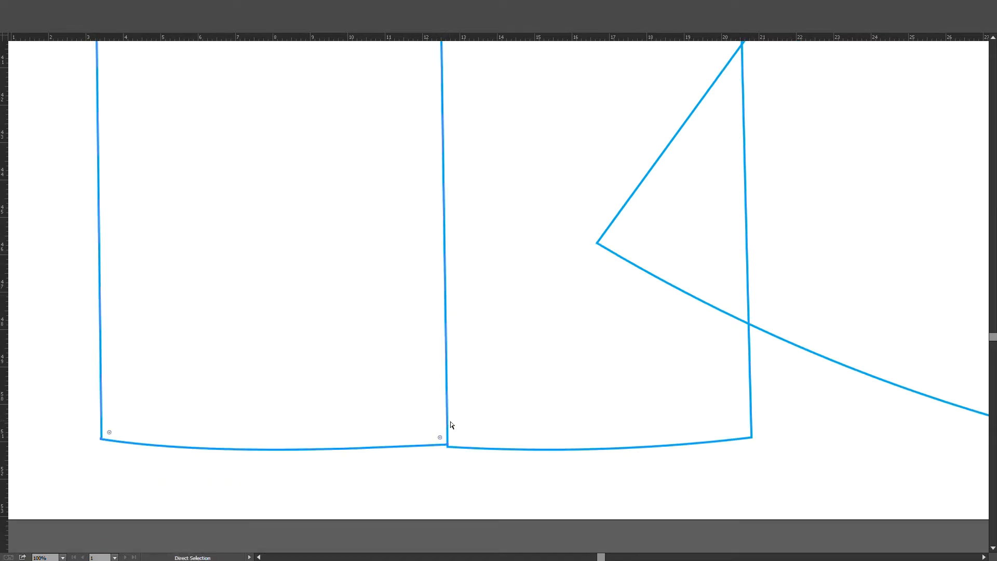
click(447, 444)
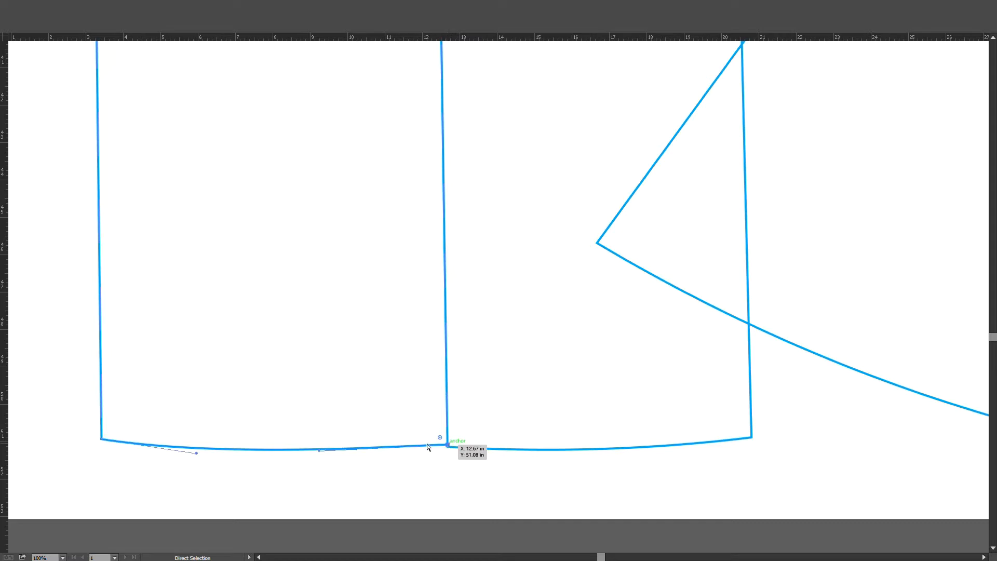
click(101, 438)
mouse_move(448, 442)
mouse_down()
mouse_move(450, 461)
mouse_move(448, 448)
mouse_up()
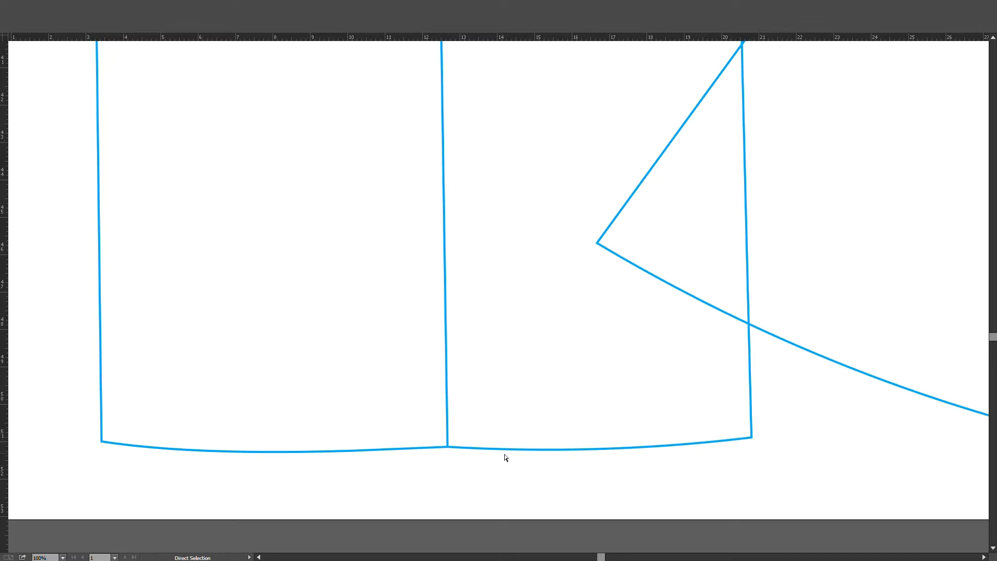
Move the flared panel across the artboard until its angled corner sits beside the front piece's center front edge.
alt+scroll(494, 452, down, 3)
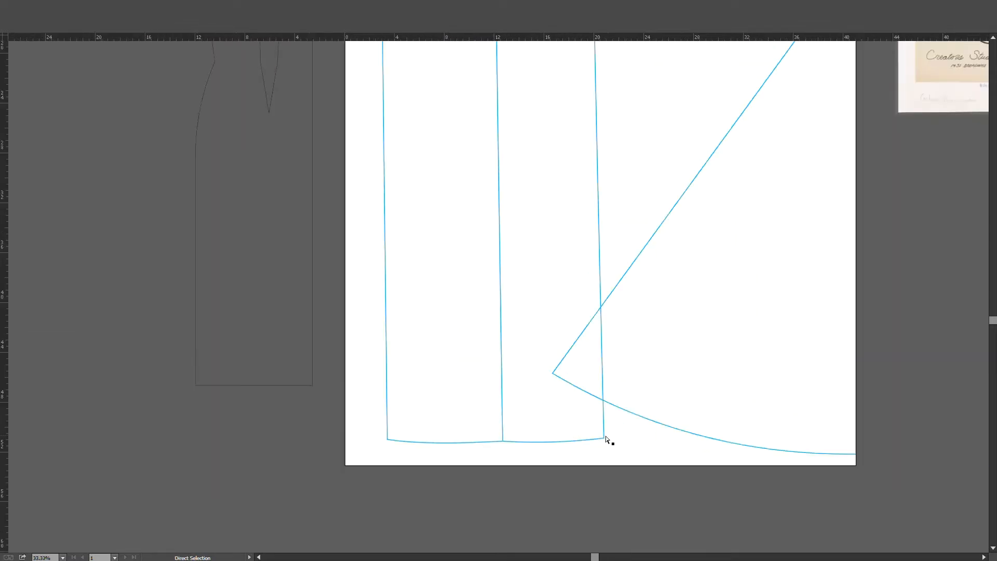
alt+scroll(538, 464, down, 1)
drag(543, 451, 497, 472)
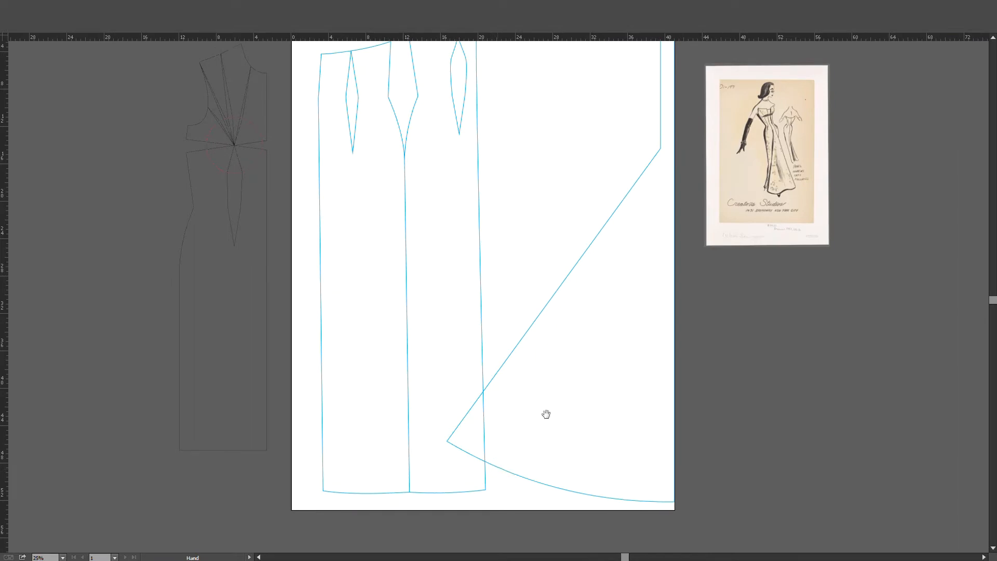
scroll(586, 220, up, 2)
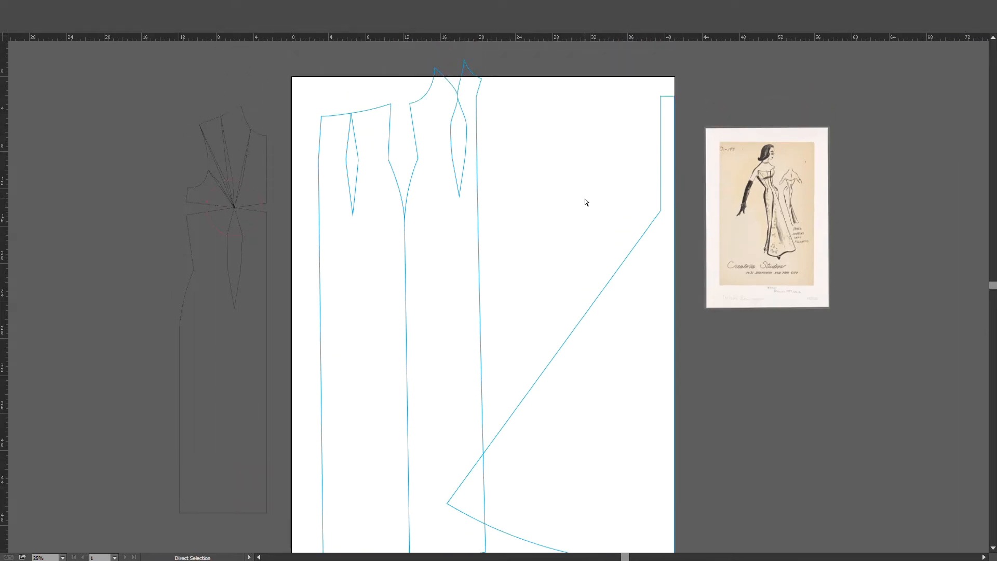
click(709, 231)
double_click(663, 212)
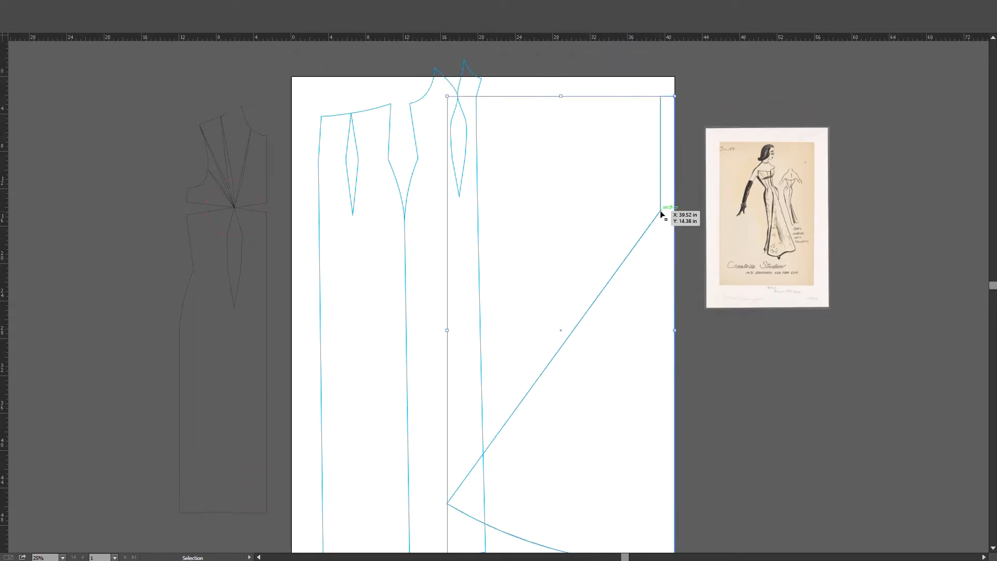
click(578, 195)
drag(648, 214, 596, 215)
double_click(568, 151)
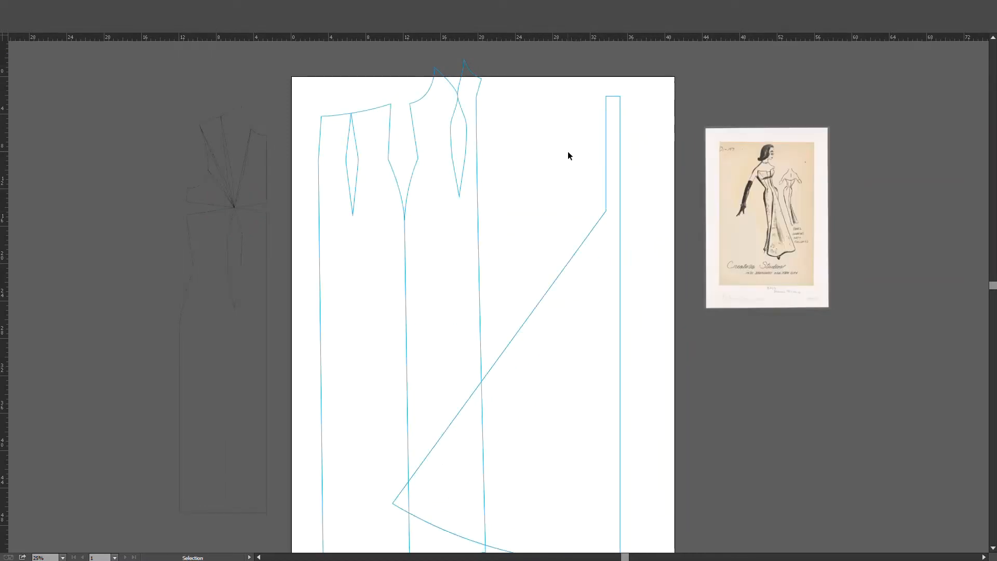
drag(608, 211, 478, 188)
scroll(459, 198, up, 4)
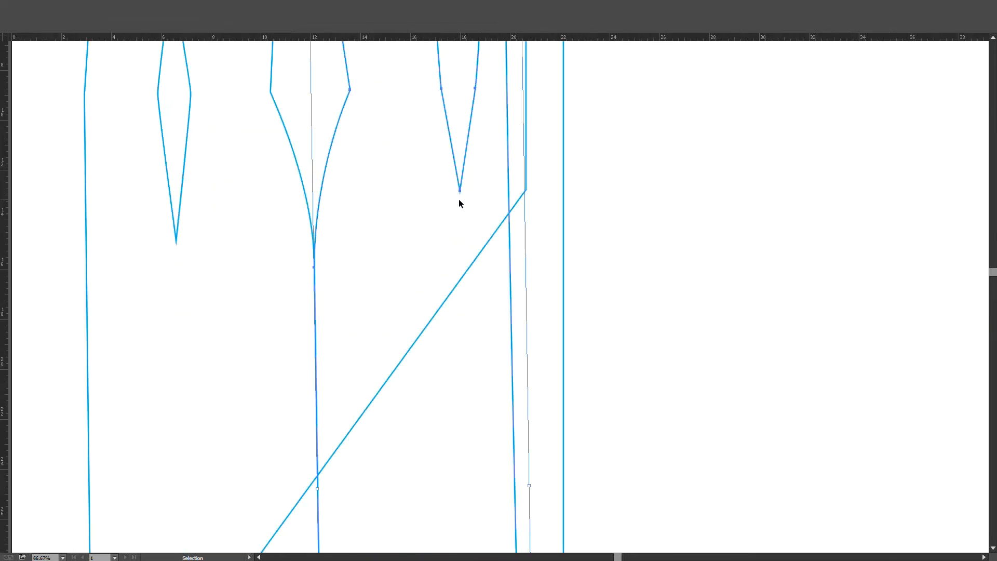
Place a horizontal guide at the front waist dart's lower tip and move the flared panel's corner to where it crosses the center front edge.
drag(465, 38, 461, 186)
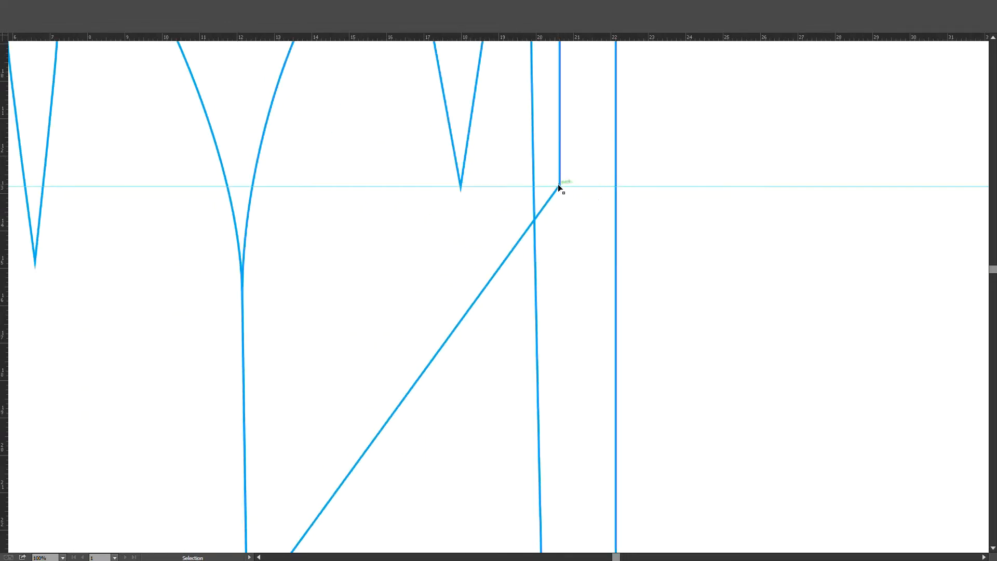
drag(558, 185, 533, 187)
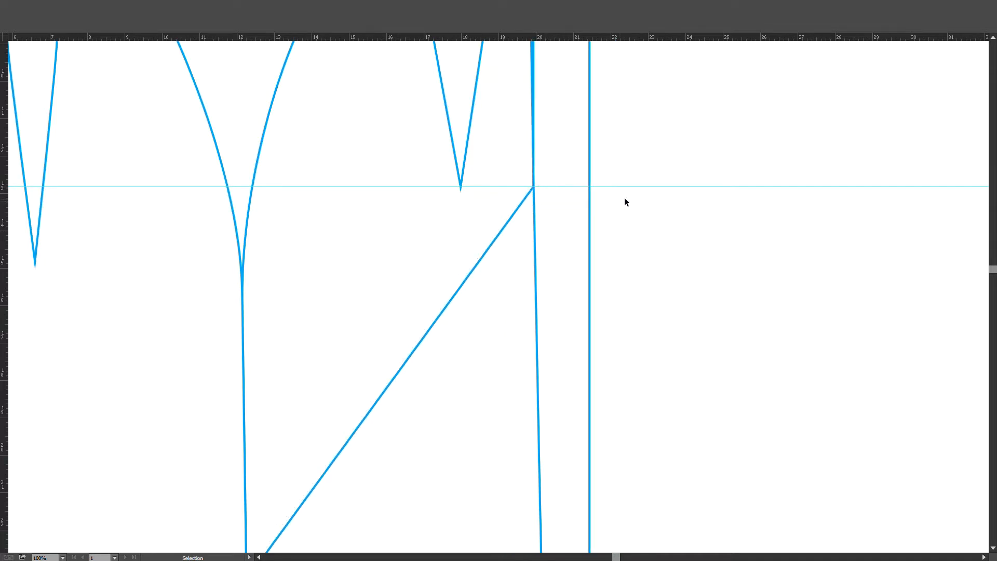
Rotate the flared panel about its angled corner until its slanted edge lies along the front piece's center front edge.
scroll(631, 198, down, 4)
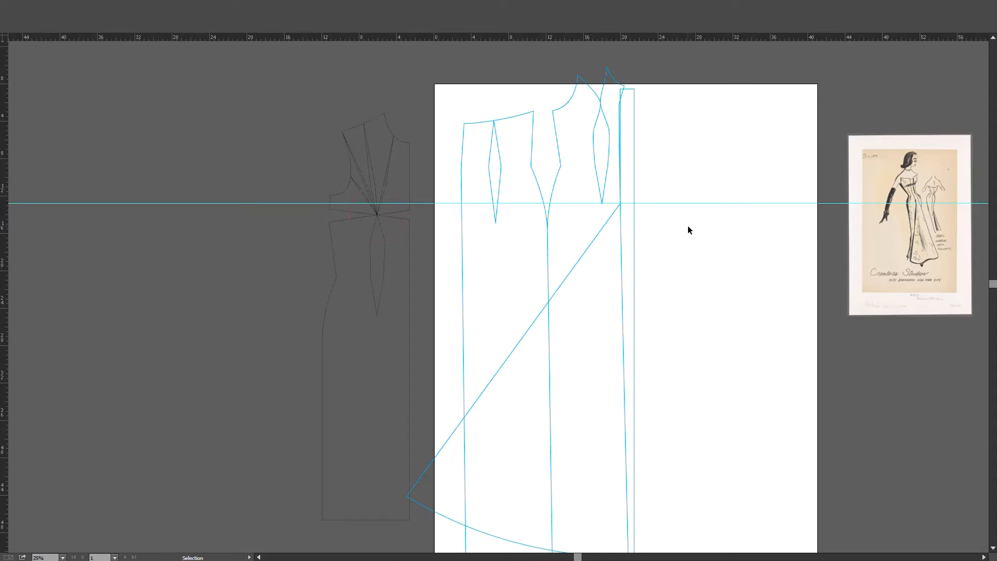
scroll(687, 226, up, 2)
key(r)
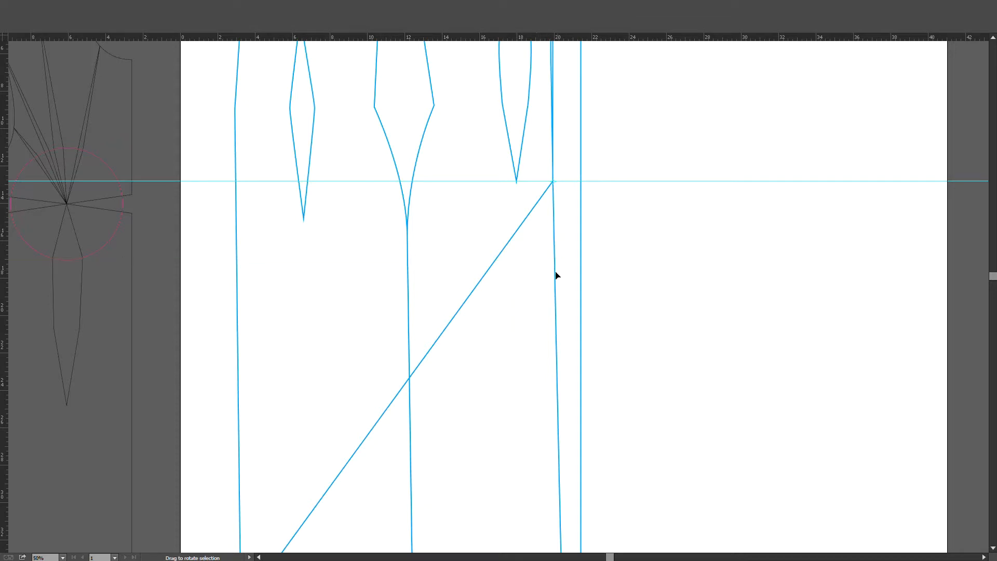
key(v)
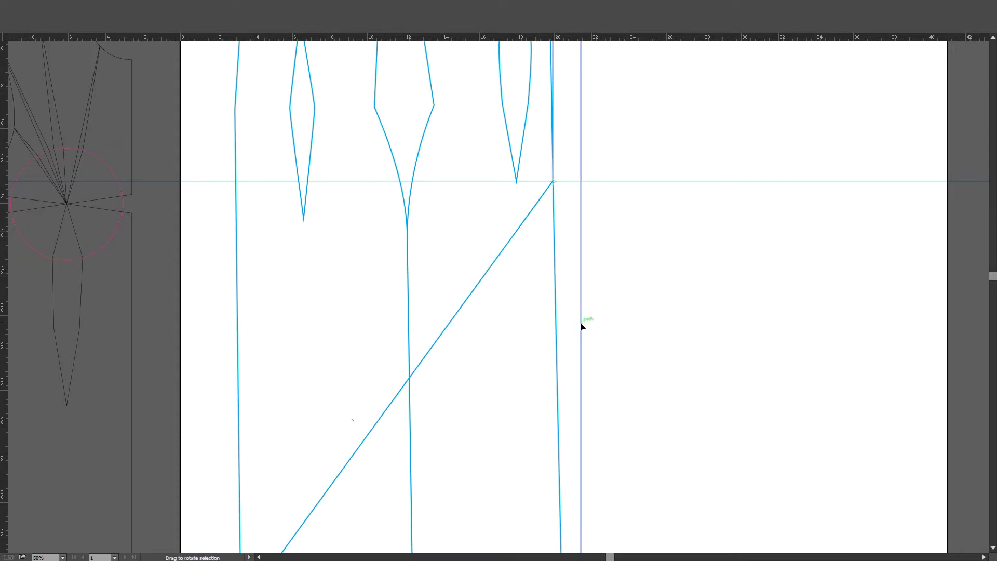
click(582, 214)
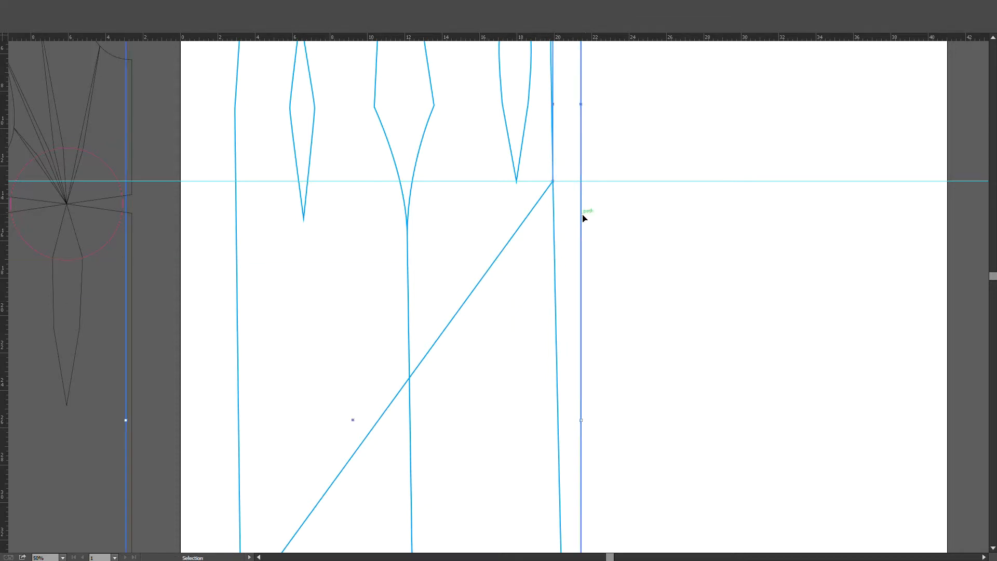
key(r)
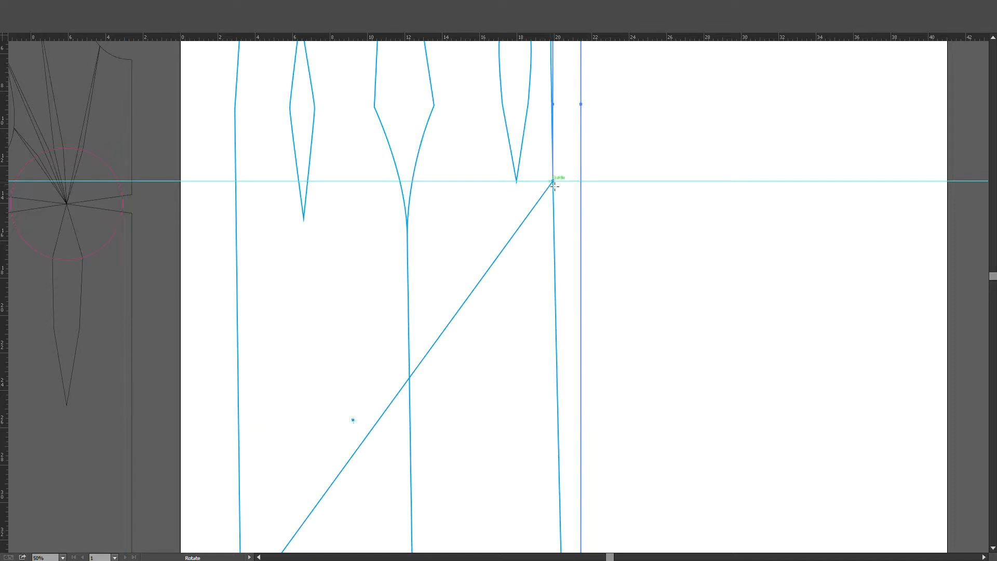
click(552, 182)
drag(516, 236, 579, 285)
Try to lower only the front piece's center hem corner onto the flared panel's hem corner, and undo the move.
scroll(578, 284, down, 10)
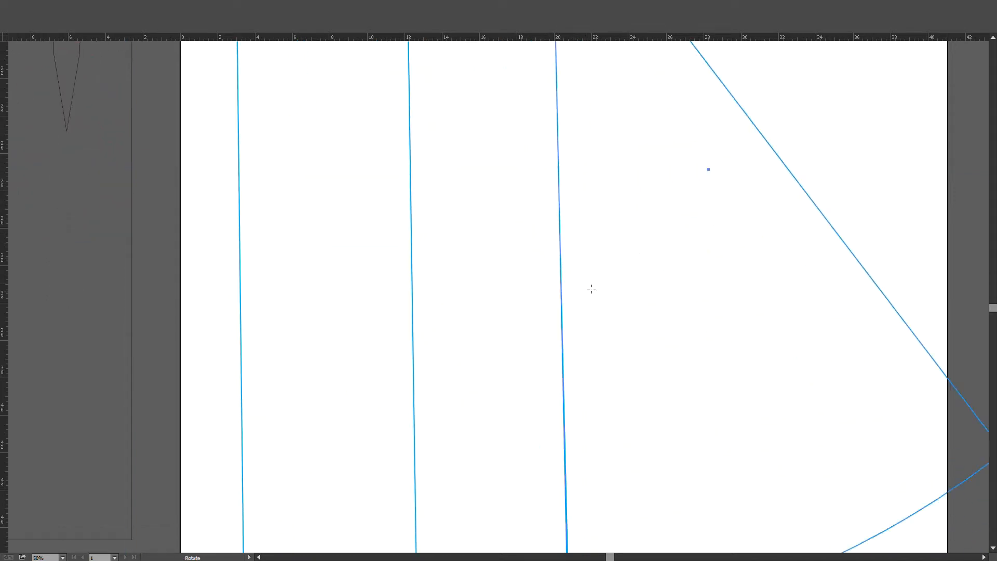
scroll(604, 279, down, 2)
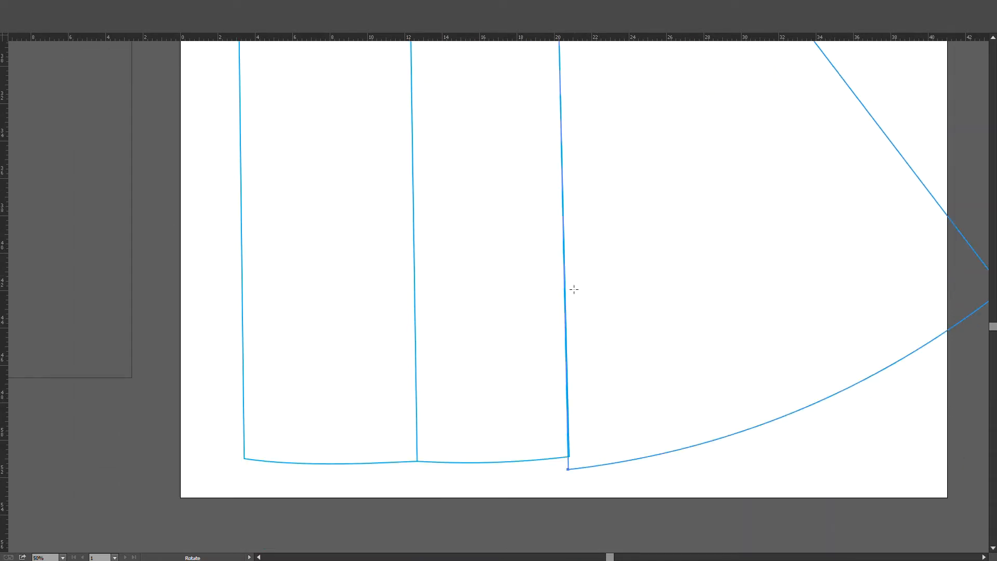
key(a)
click(566, 459)
drag(569, 459, 568, 469)
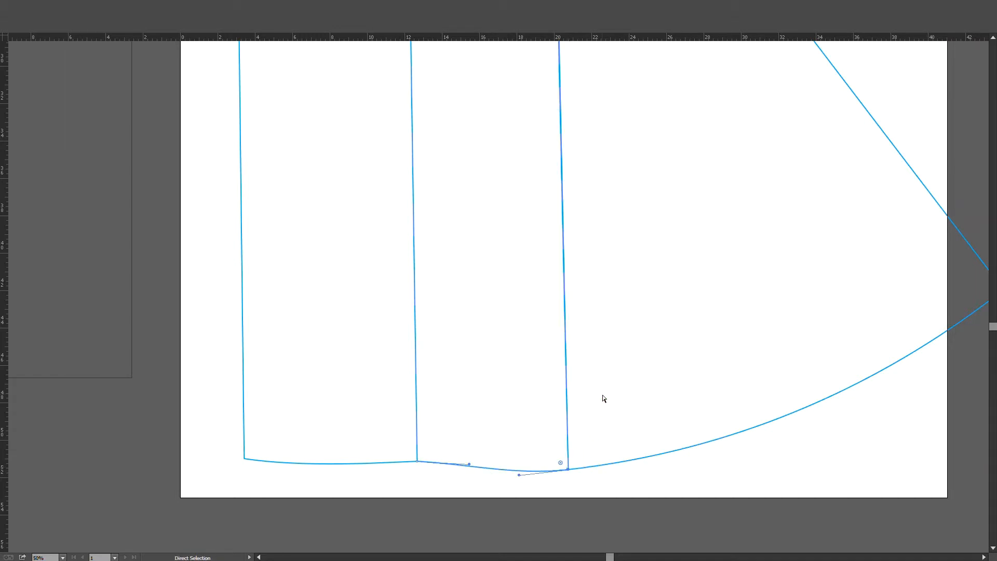
key(ctrl+z)
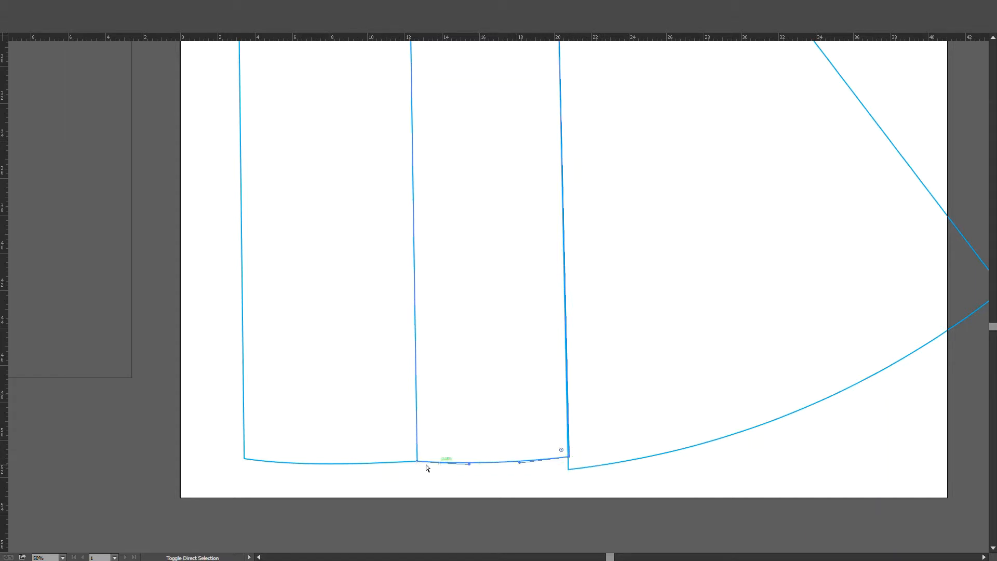
Lower all hem anchor points of the back and front pieces together until the center front corner meets the flared panel's hem corner.
drag(408, 438, 407, 438)
click(245, 458)
drag(574, 463, 573, 471)
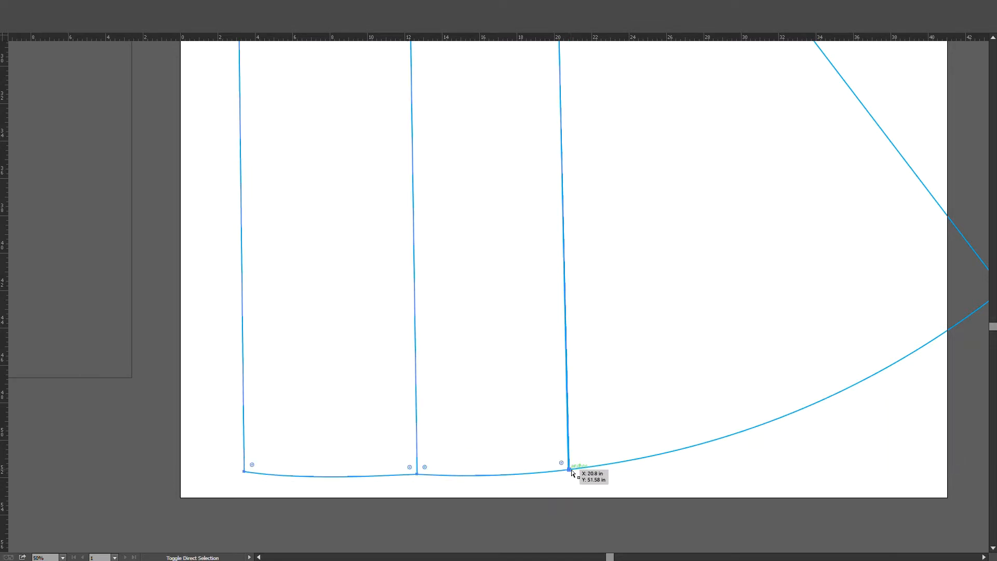
click(625, 391)
scroll(640, 355, down, 1)
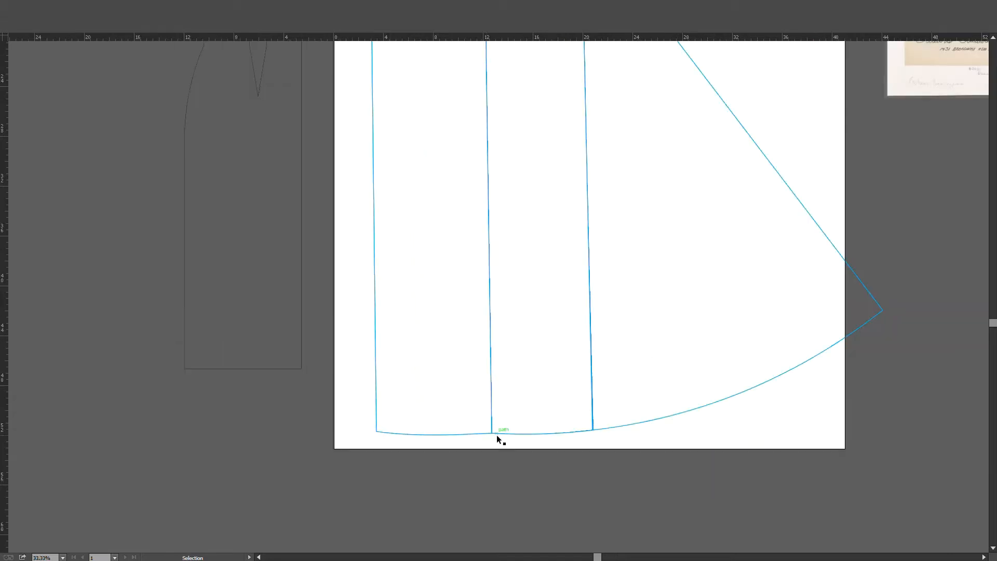
Try to rotate the front piece about the point where its center front crosses the guide, and undo the rotation.
scroll(609, 363, down, 2)
drag(637, 315, 596, 354)
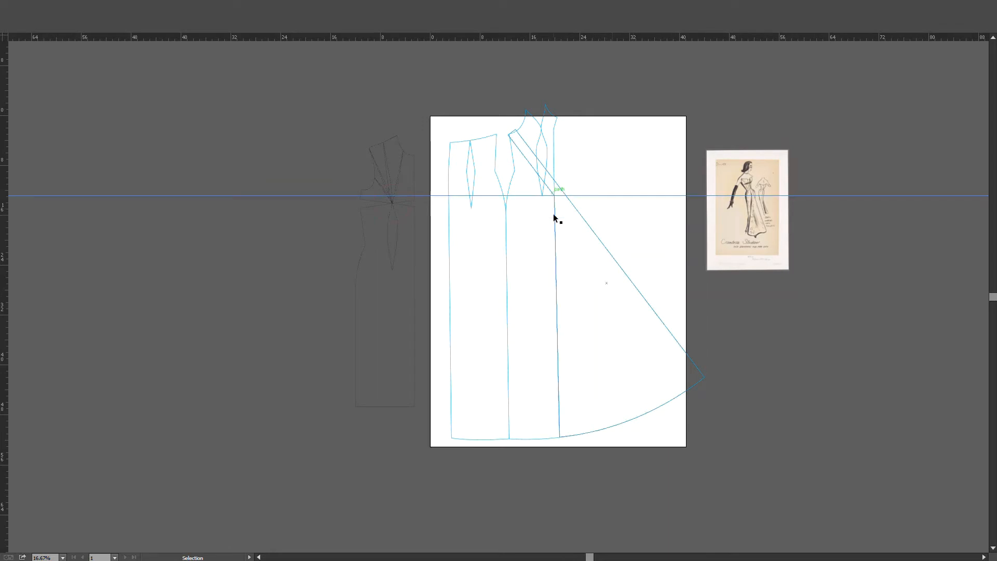
key(r)
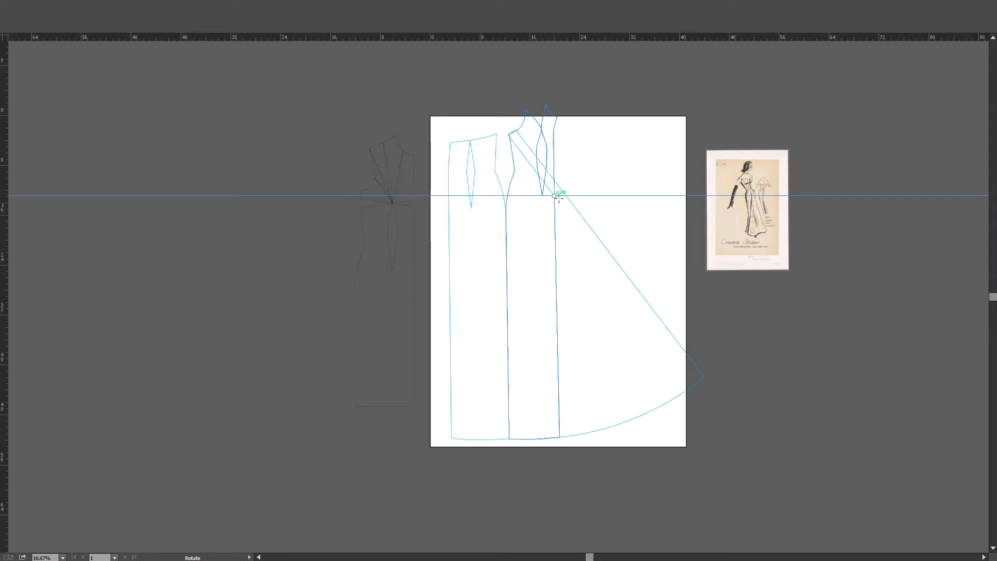
ctrl+click(542, 169)
drag(542, 169, 562, 170)
key(ctrl+z)
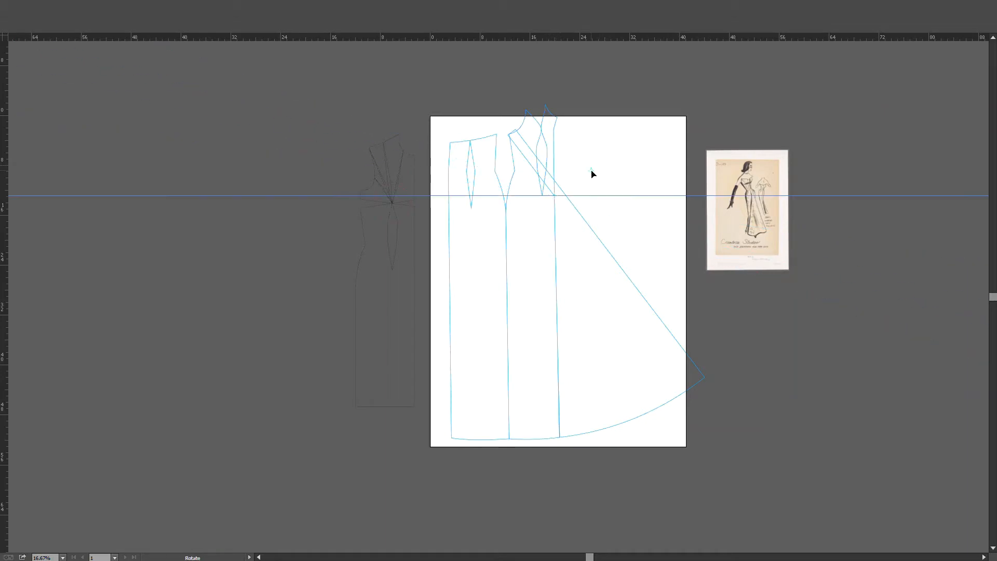
Rotate the flared panel about its angled corner until its narrow upper strip lies along the front piece's center front edge.
key(v)
alt+scroll(594, 200, up, 2)
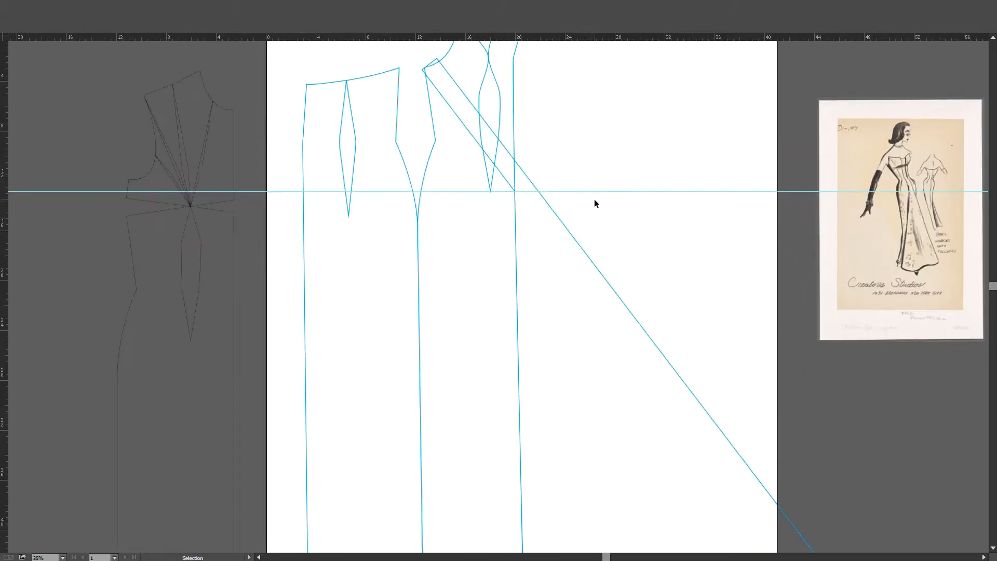
click(550, 210)
key(r)
drag(465, 129, 514, 125)
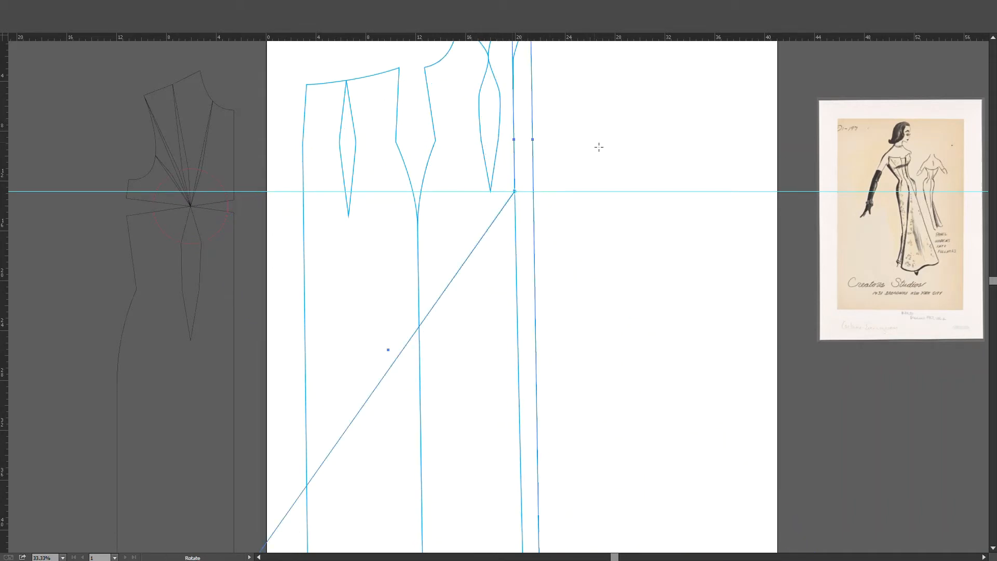
Move the flared panel away from the front piece so its upper strip sits clear of the center front, and deselect it.
scroll(592, 142, down, 1)
drag(595, 147, 582, 178)
key(v)
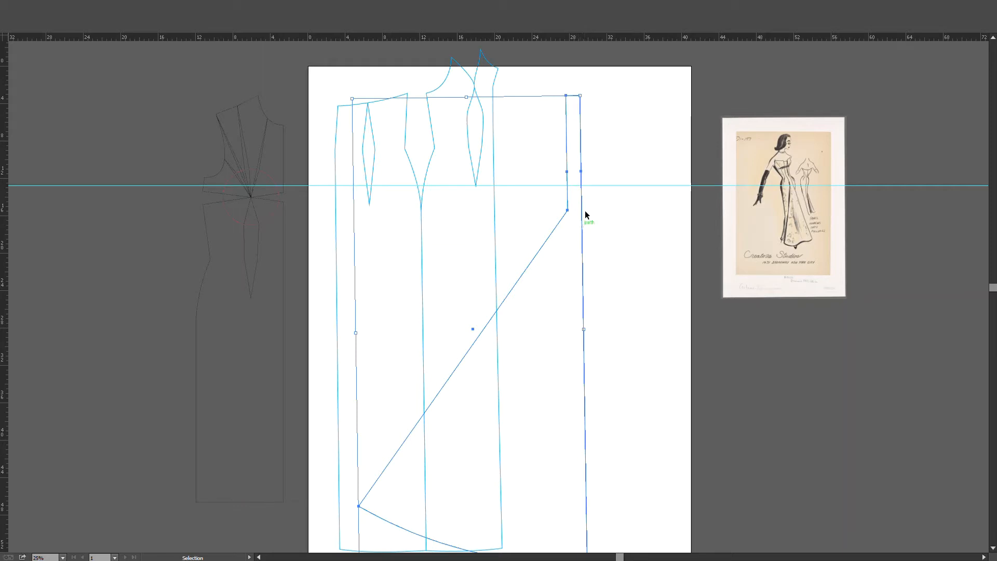
click(612, 159)
Delete the long straight center edge of the flared panel, leaving its outline open along that side.
key(a)
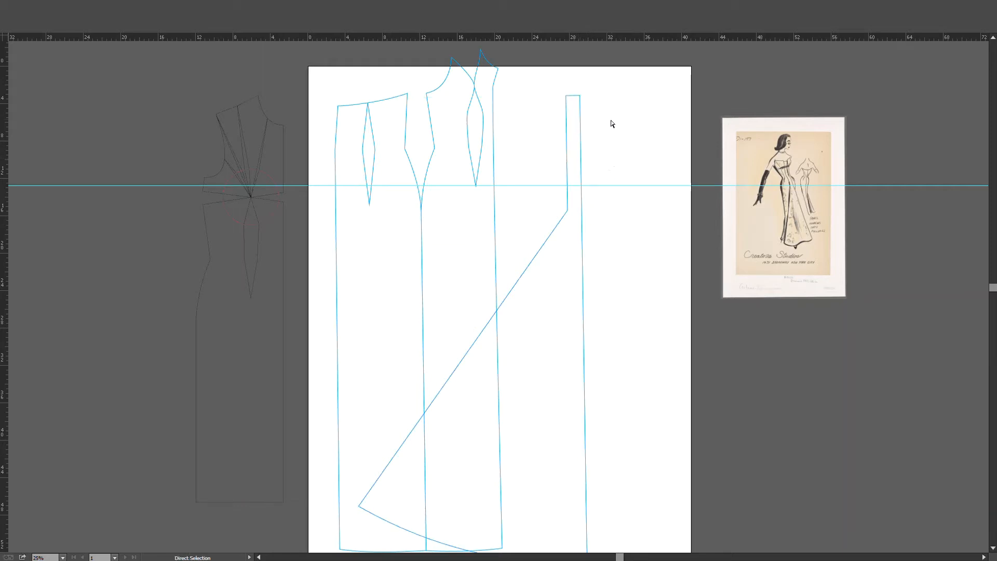
drag(611, 120, 575, 304)
key(Delete)
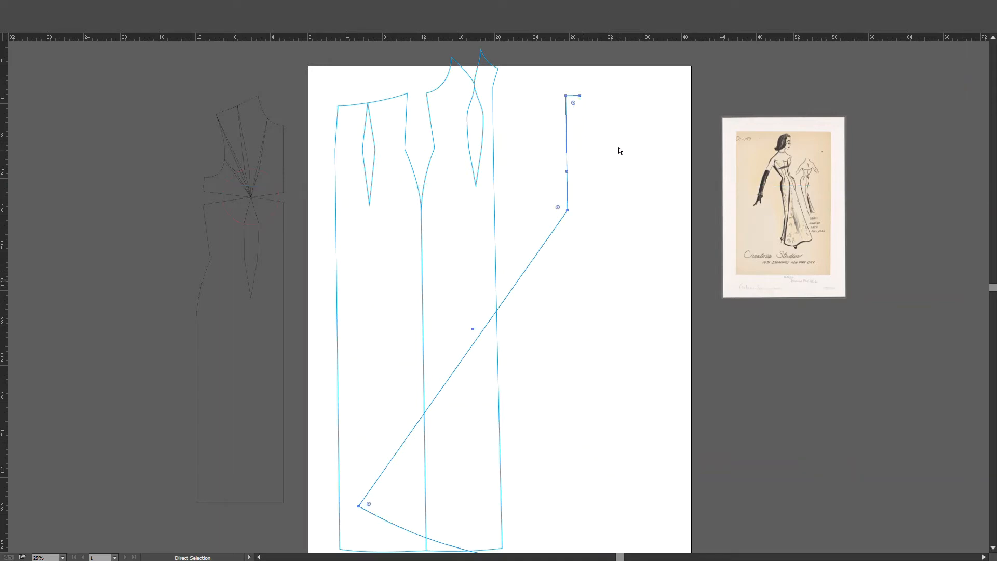
Create a horizontally mirrored copy of the open flared panel and move it beside the original to form the panel's other half.
scroll(632, 142, down, 2)
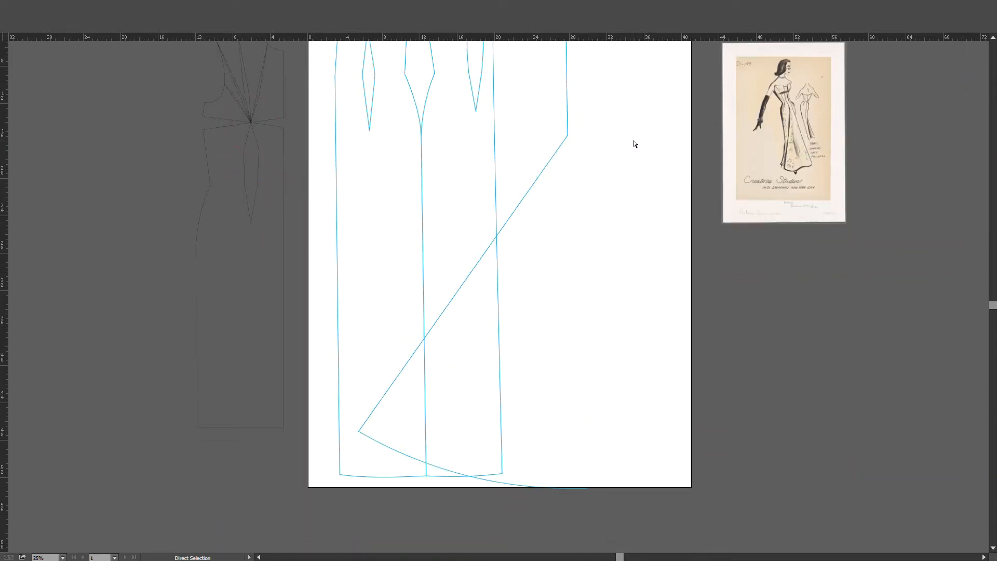
scroll(632, 142, up, 1)
key(v)
click(569, 149)
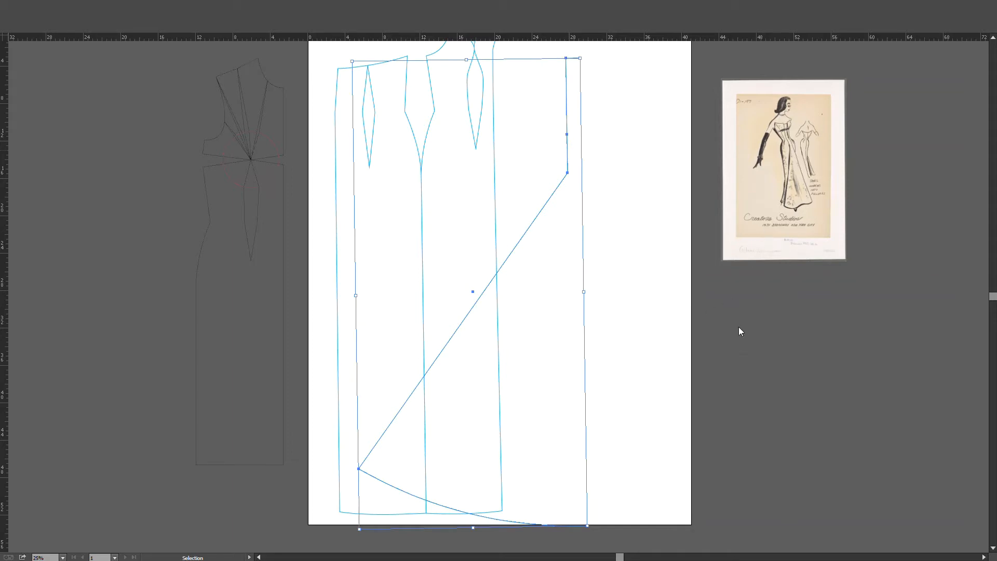
key(ctrl+d)
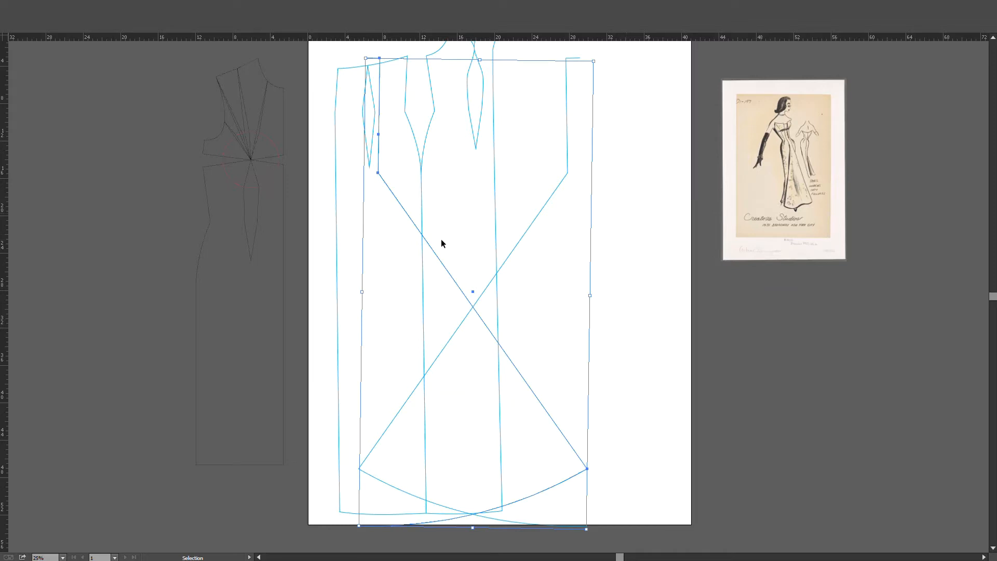
drag(437, 258, 649, 258)
click(664, 195)
Raise both flared panel halves together until the bottom of their hem is level with the front piece's center hem corner.
scroll(633, 153, down, 6)
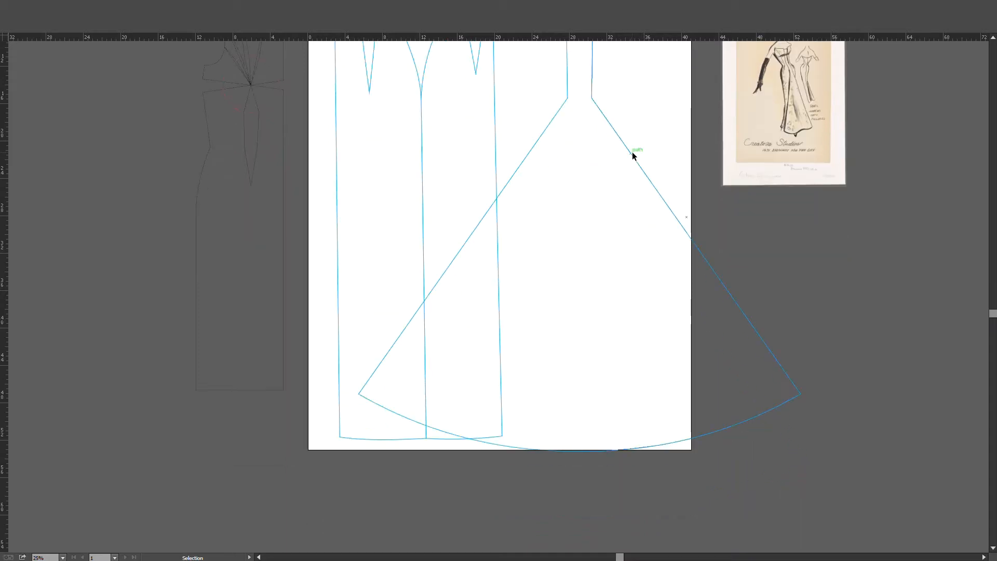
scroll(611, 117, up, 7)
click(569, 111)
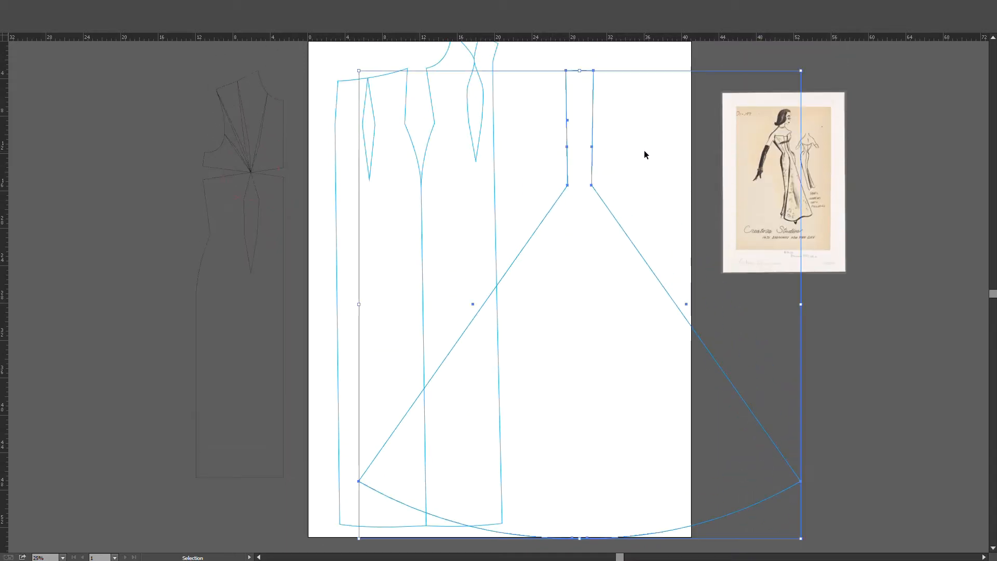
drag(594, 116, 602, 101)
scroll(610, 142, down, 2)
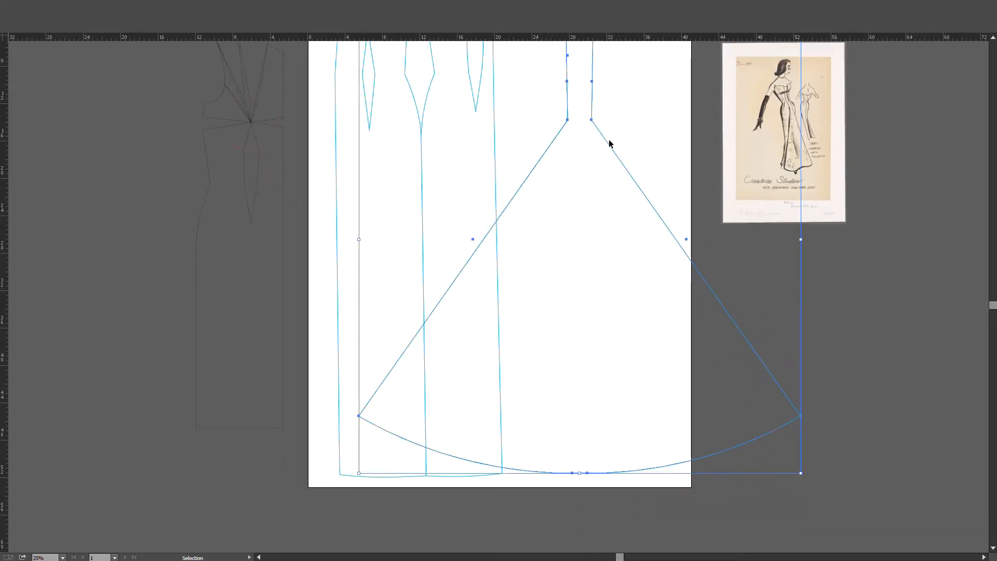
click(599, 337)
Shift the mirrored panel half off the original half, leaving the ends of their top edges level with a small gap.
scroll(612, 282, up, 4)
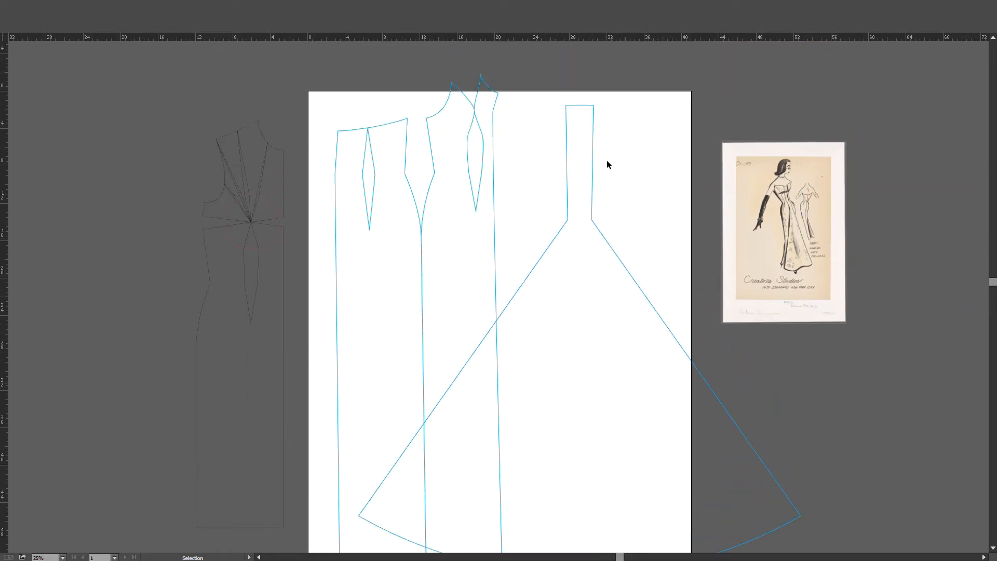
scroll(584, 97, up, 3)
click(587, 117)
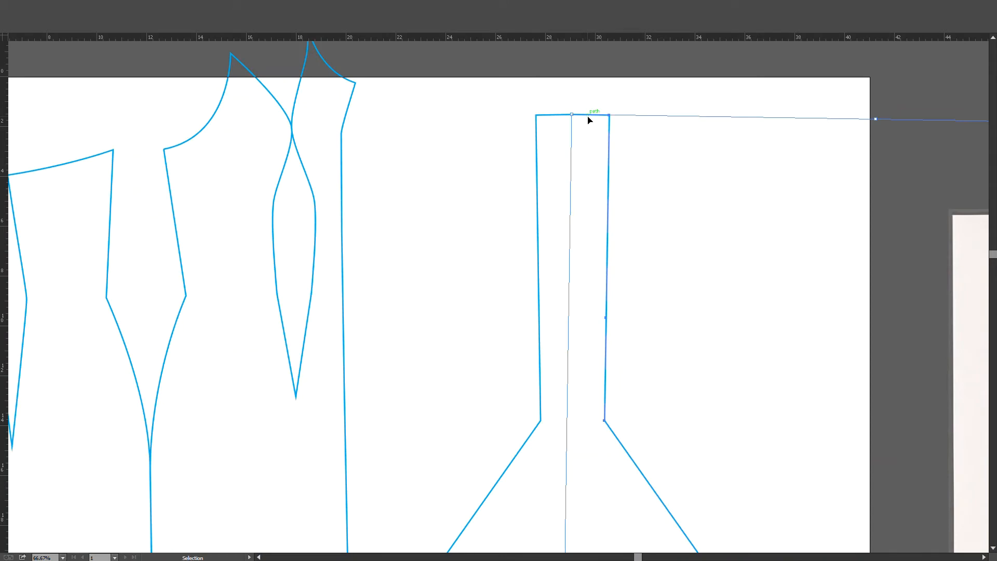
scroll(588, 114, up, 2)
click(551, 97)
click(530, 146)
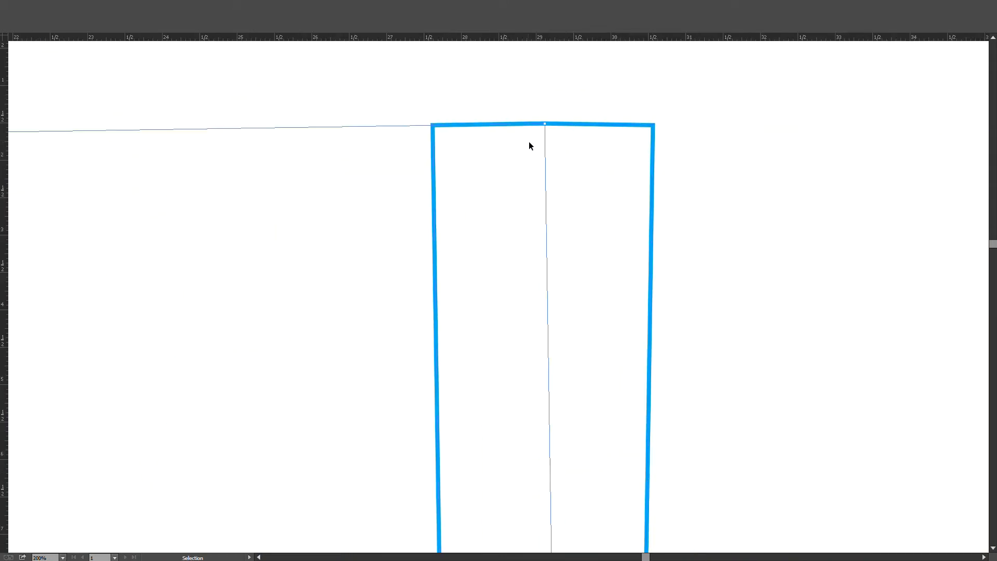
click(565, 128)
drag(571, 128, 577, 133)
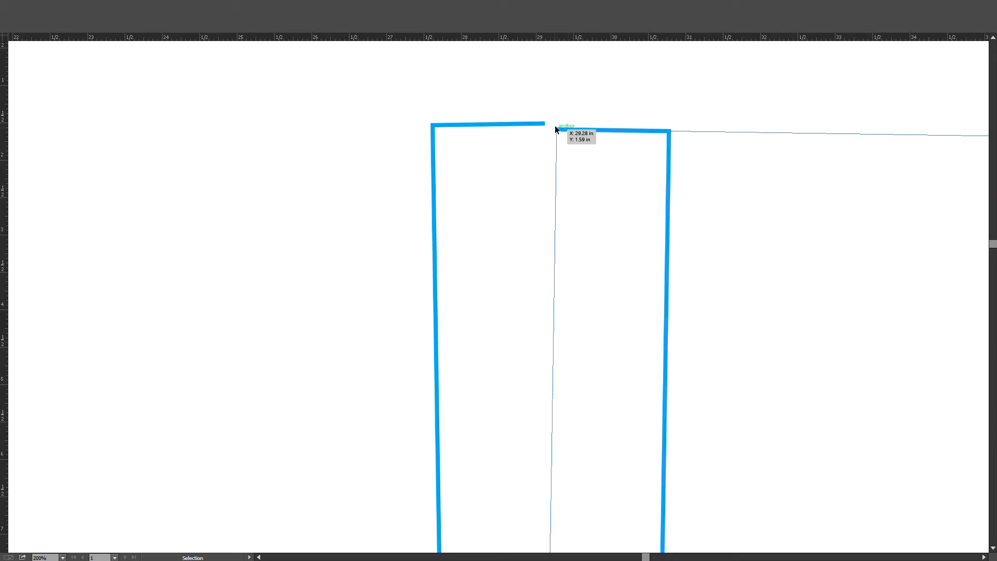
drag(565, 129, 559, 127)
Move the mirrored half's top edge end onto the original half's top edge end and select the meeting end points.
drag(472, 89, 616, 204)
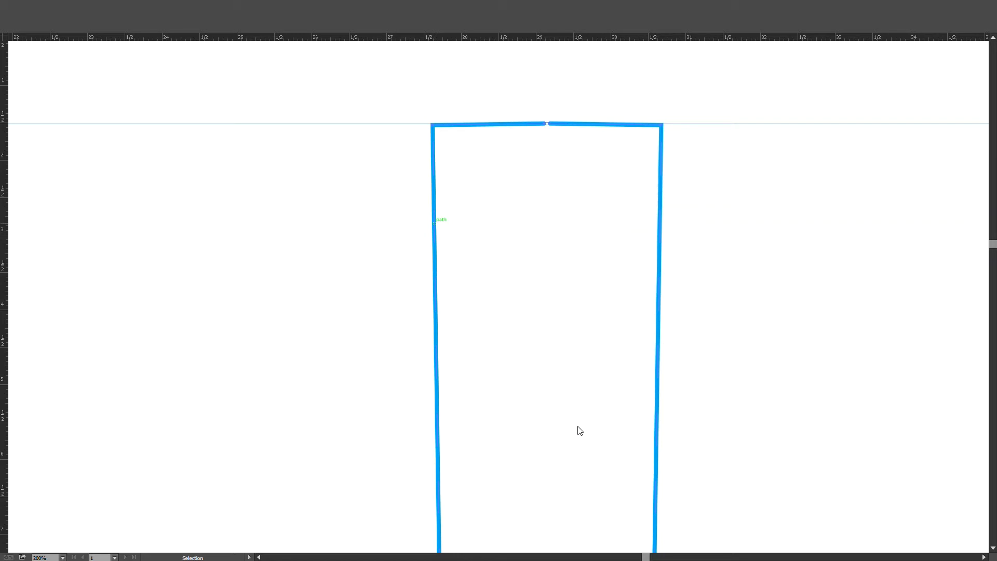
key(Delete)
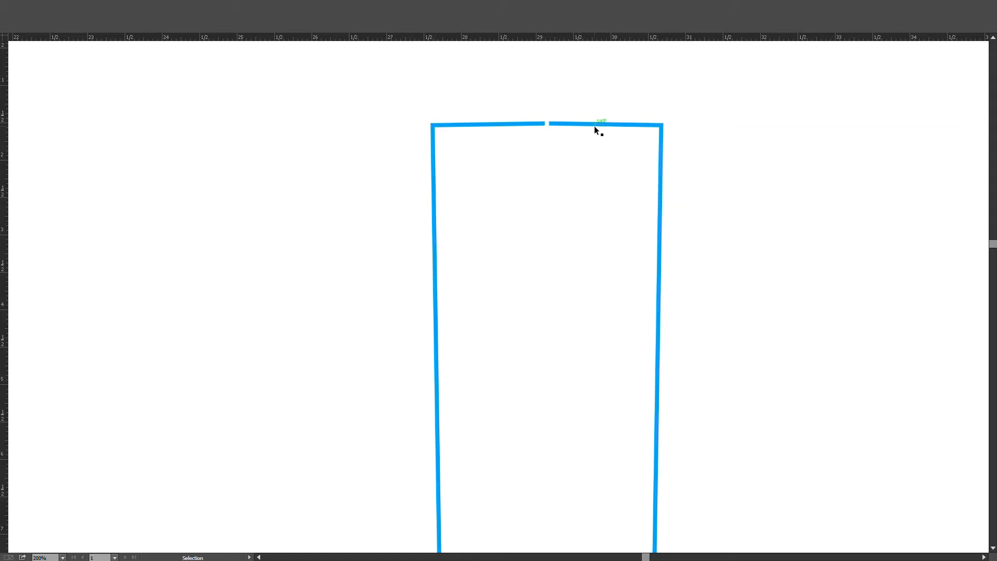
scroll(554, 127, up, 2)
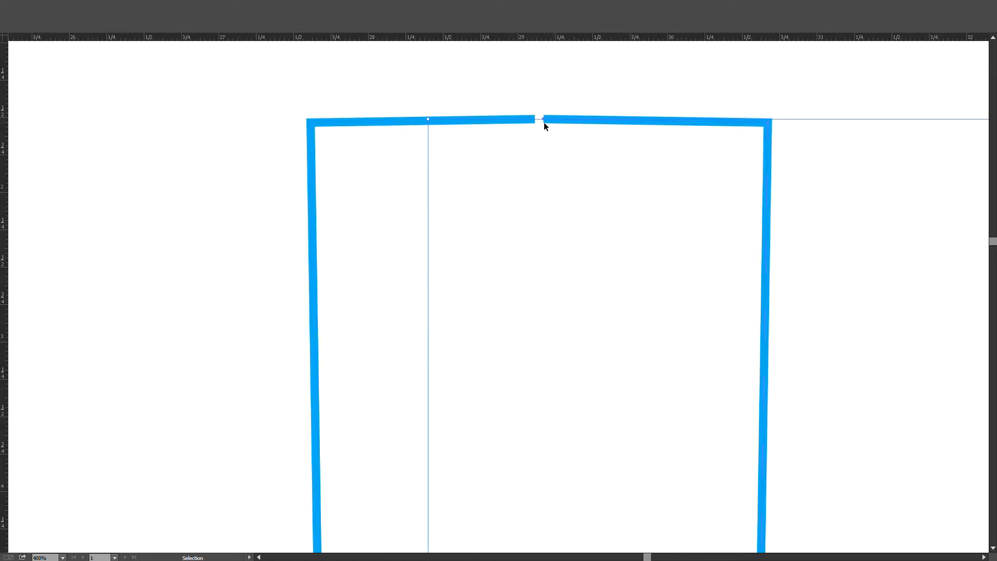
drag(541, 121, 549, 154)
key(a)
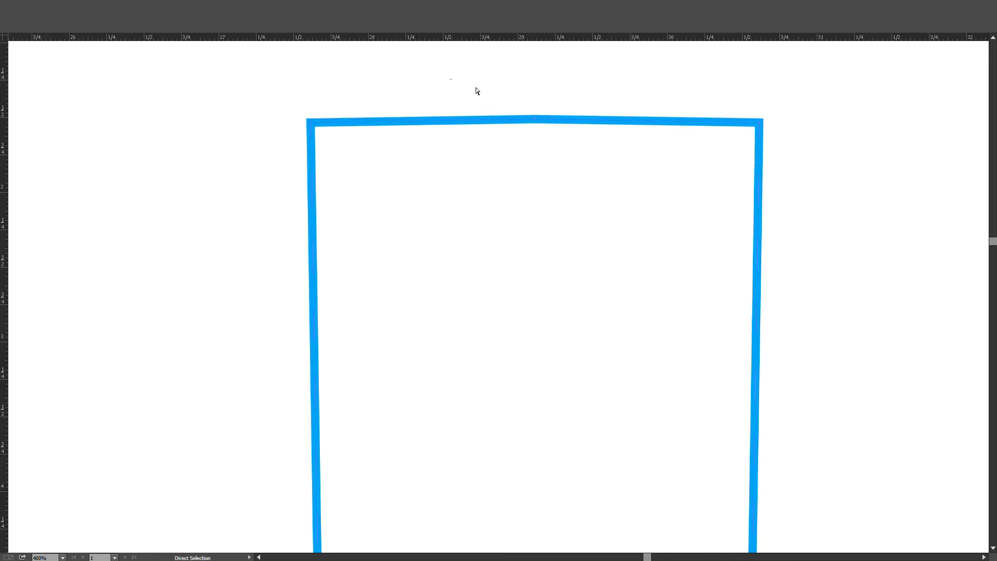
drag(519, 76, 563, 172)
Rotate the mirrored panel half about the top center point until its hem end meets the original half's hem end.
scroll(535, 231, down, 5)
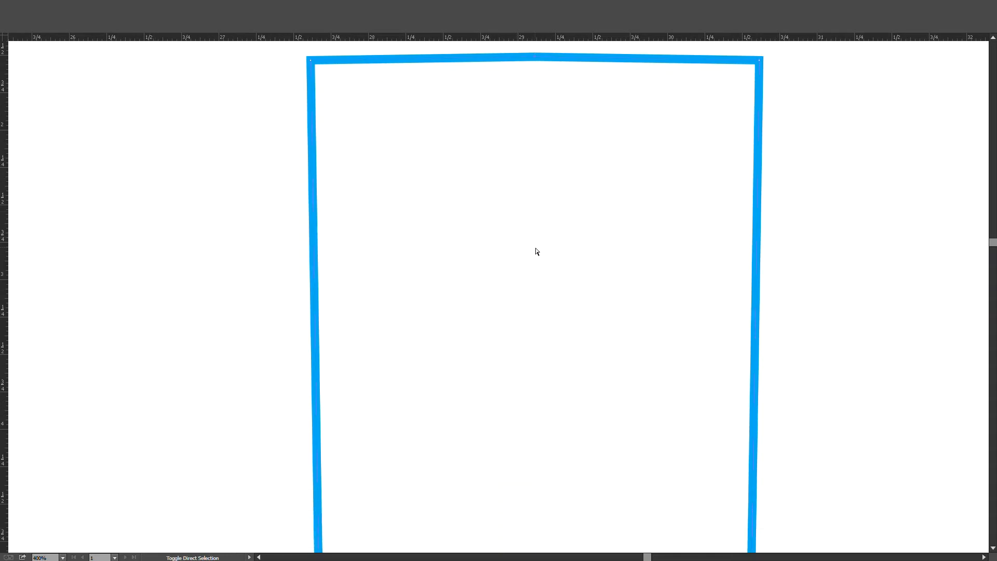
scroll(536, 249, down, 15)
scroll(537, 260, down, 15)
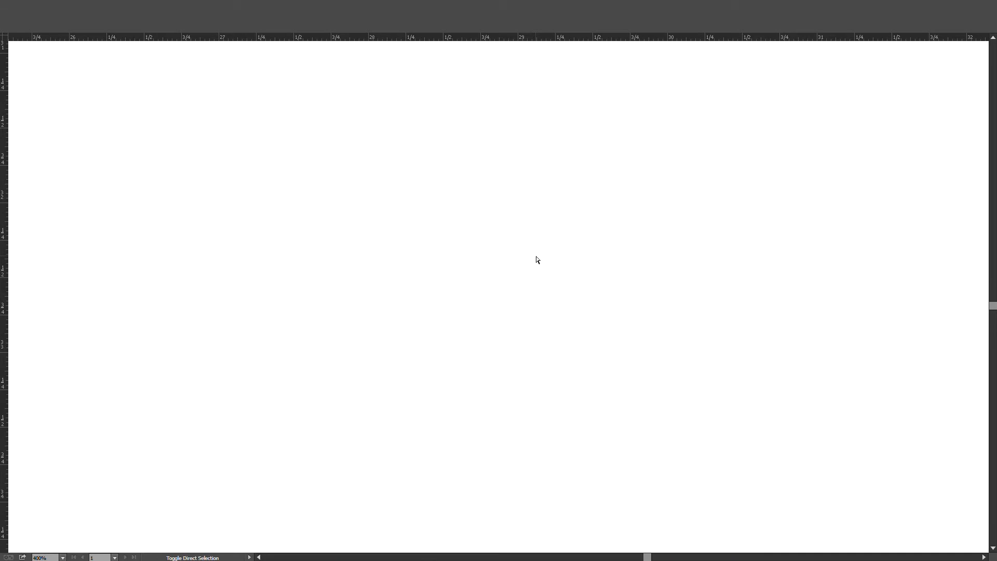
scroll(536, 261, down, 6)
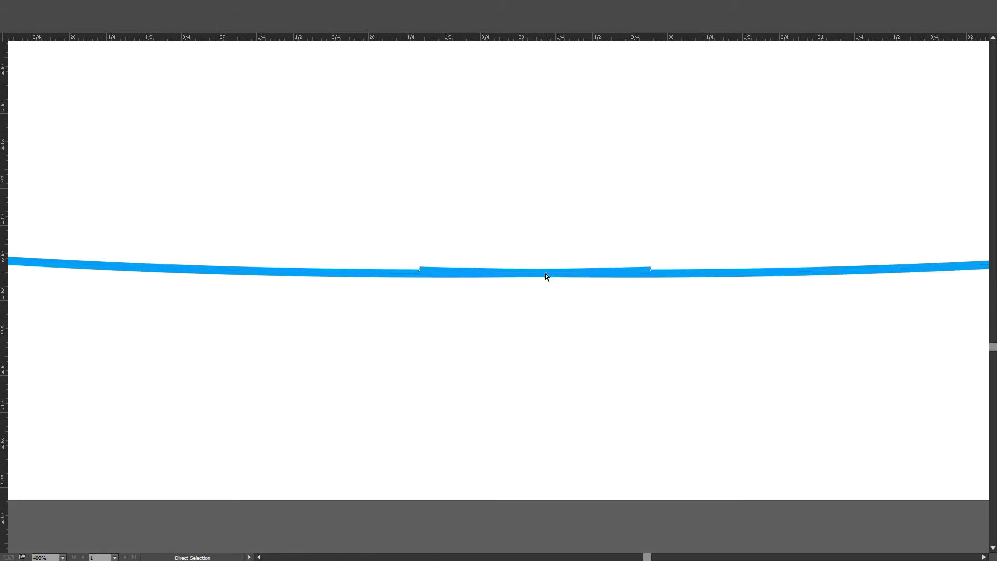
scroll(545, 273, down, 4)
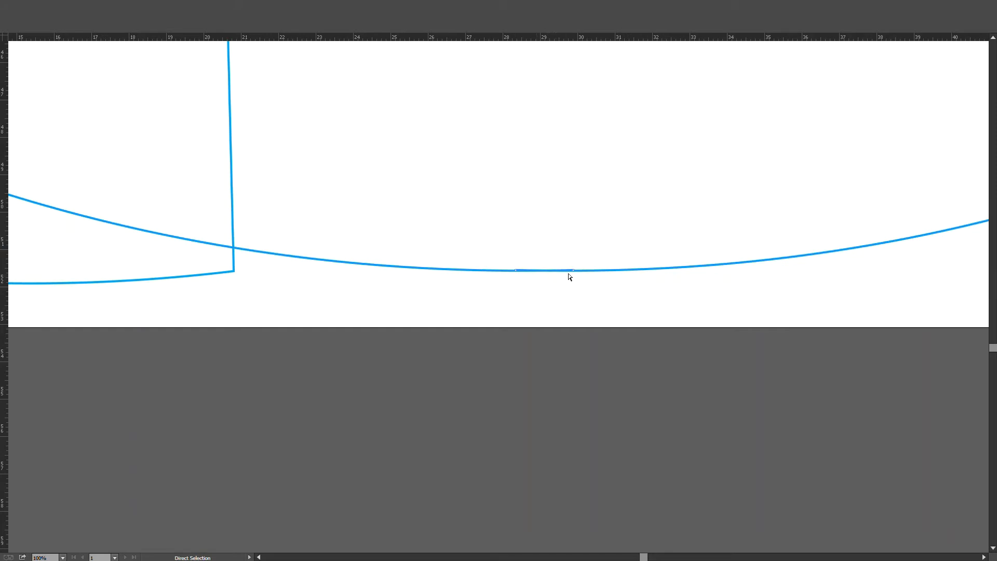
key(v)
click(602, 271)
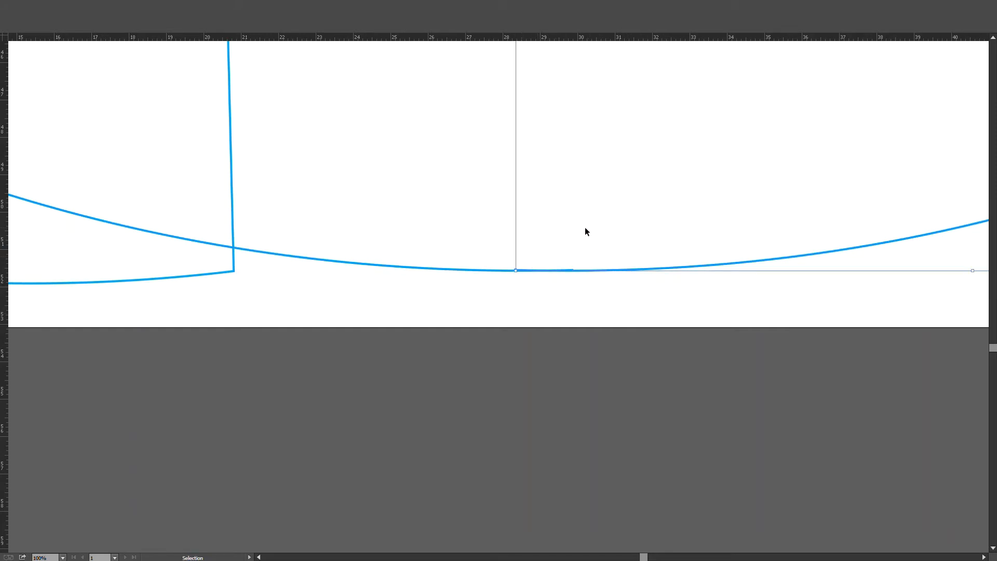
scroll(575, 197, down, 2)
scroll(575, 198, up, 3)
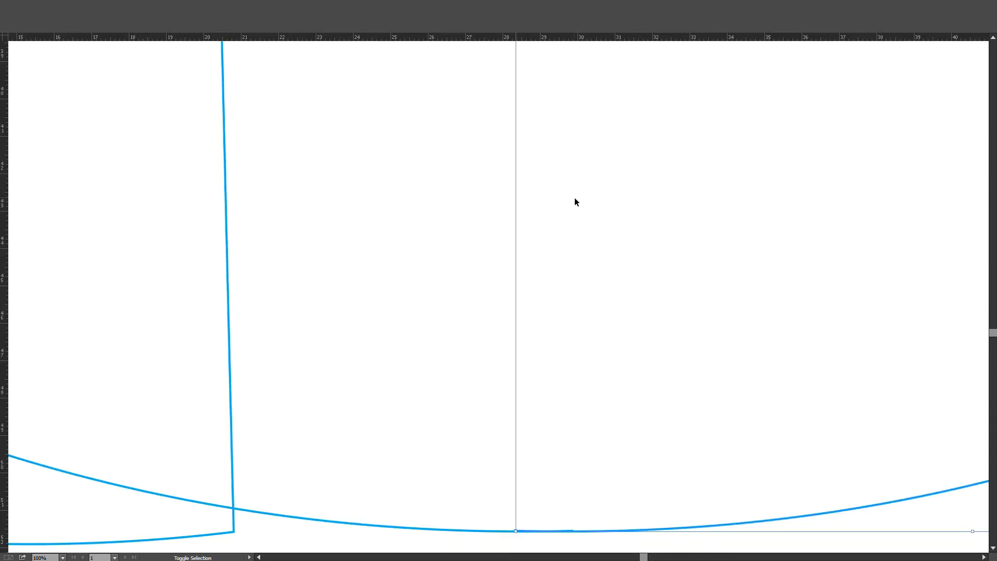
scroll(570, 199, down, 2)
scroll(568, 205, down, 3)
scroll(569, 200, up, 5)
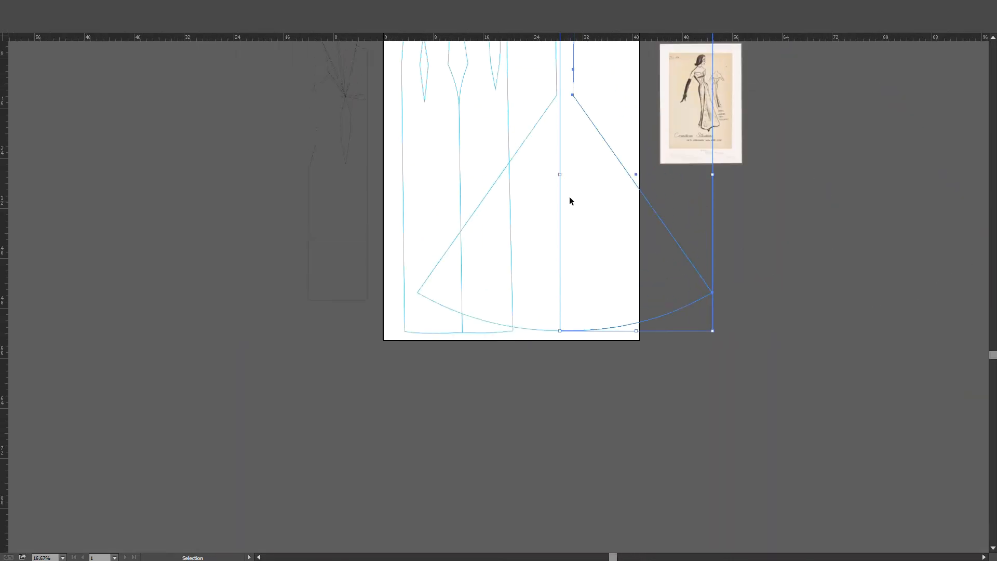
scroll(568, 149, up, 5)
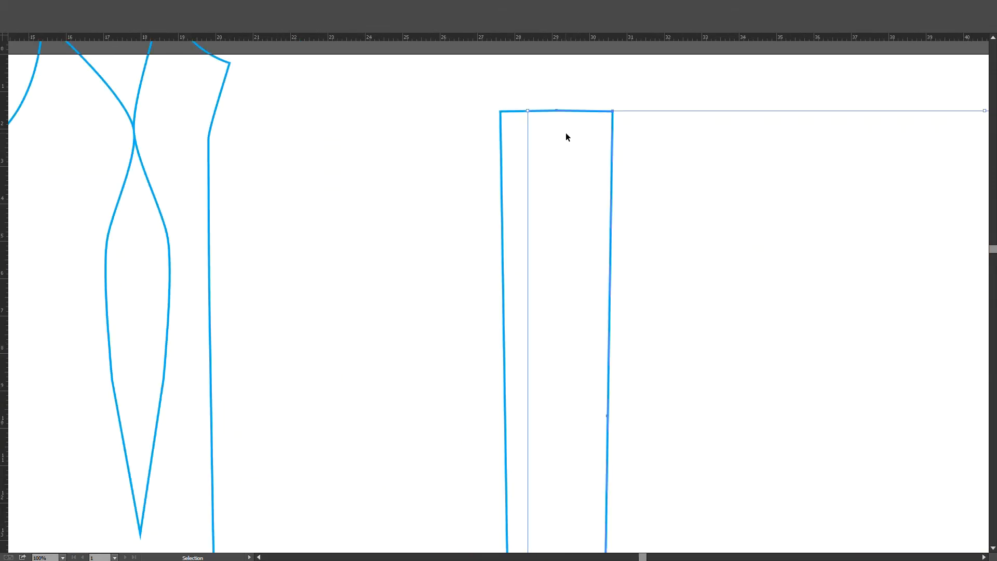
key(r)
click(556, 111)
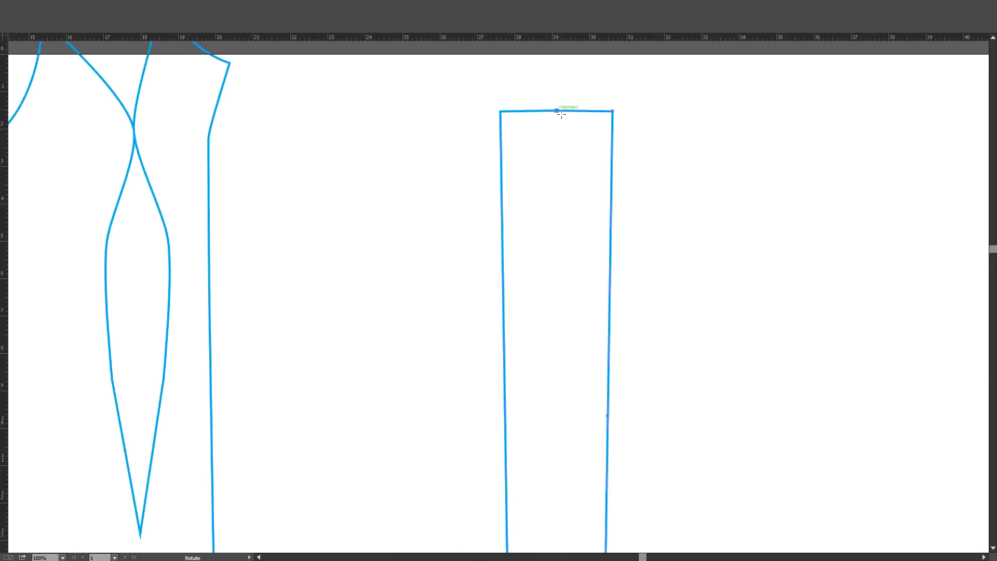
scroll(567, 179, down, 15)
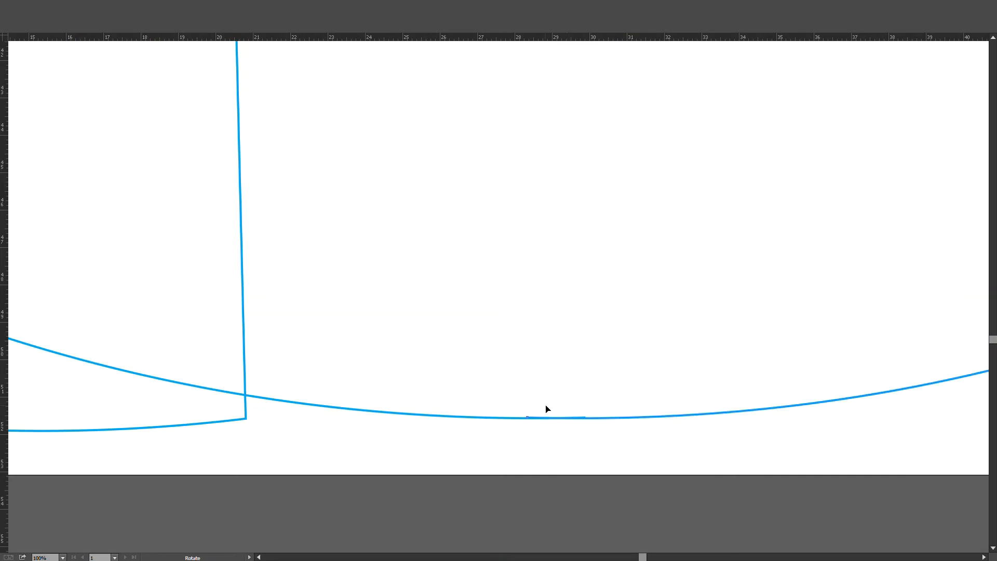
drag(527, 418, 584, 419)
key(v)
Select the meeting hem end points of the two panel halves and join them into one flared panel outline.
scroll(618, 428, down, 4)
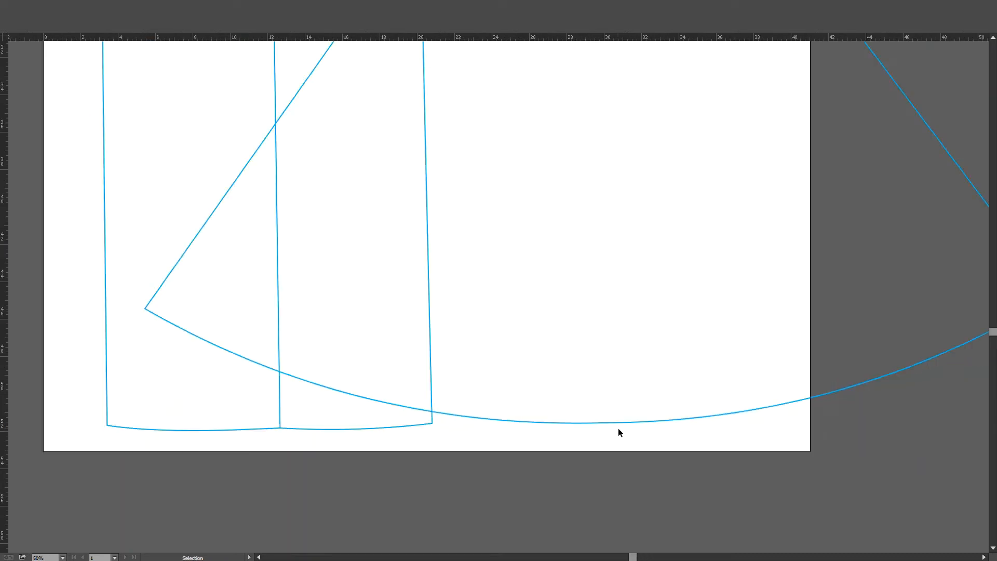
scroll(618, 427, up, 1)
scroll(619, 422, down, 4)
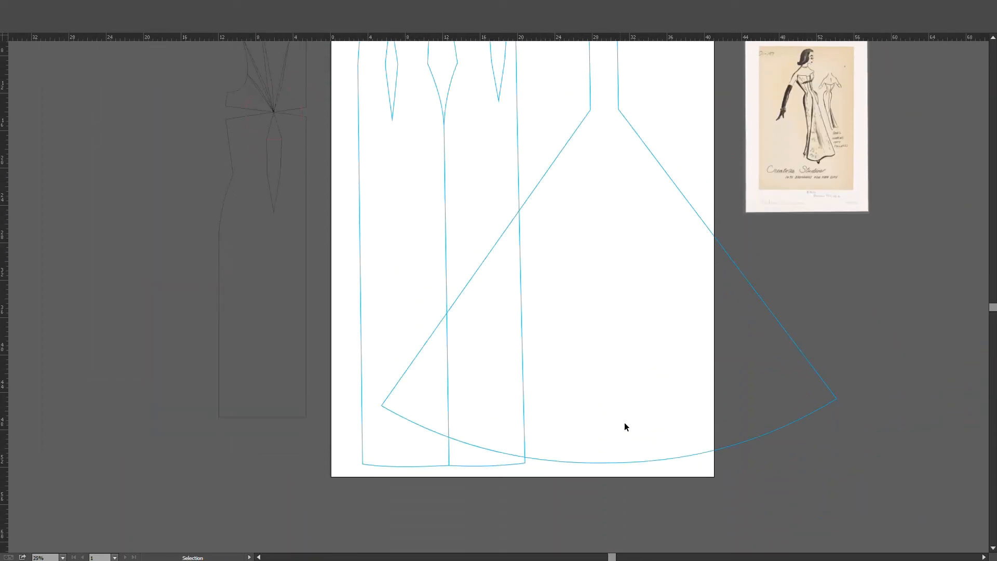
key(a)
drag(642, 477, 585, 432)
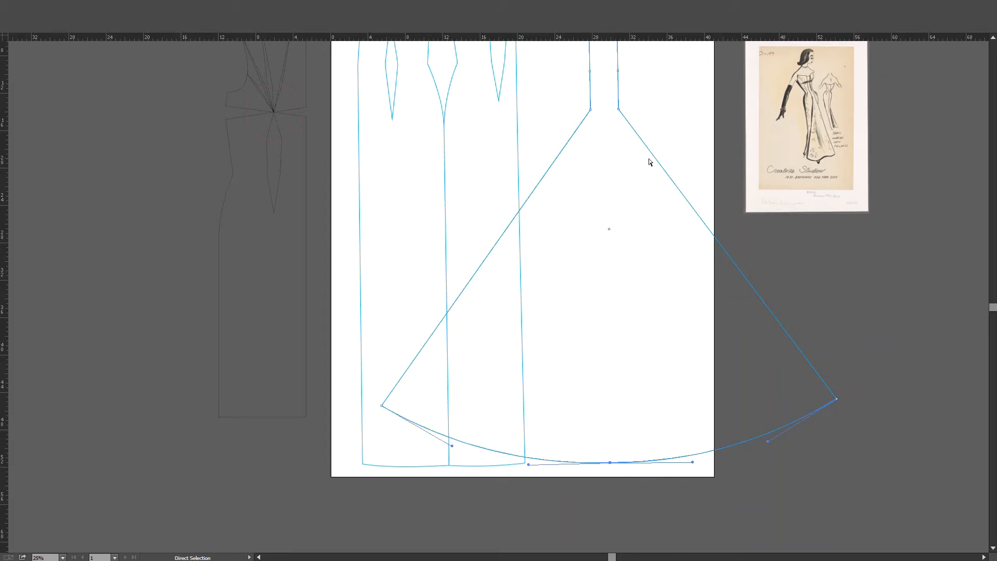
Move the full flared panel away from the two narrow dress pieces, slightly upward so its top edge sits above the artboard.
scroll(634, 135, up, 6)
click(602, 120)
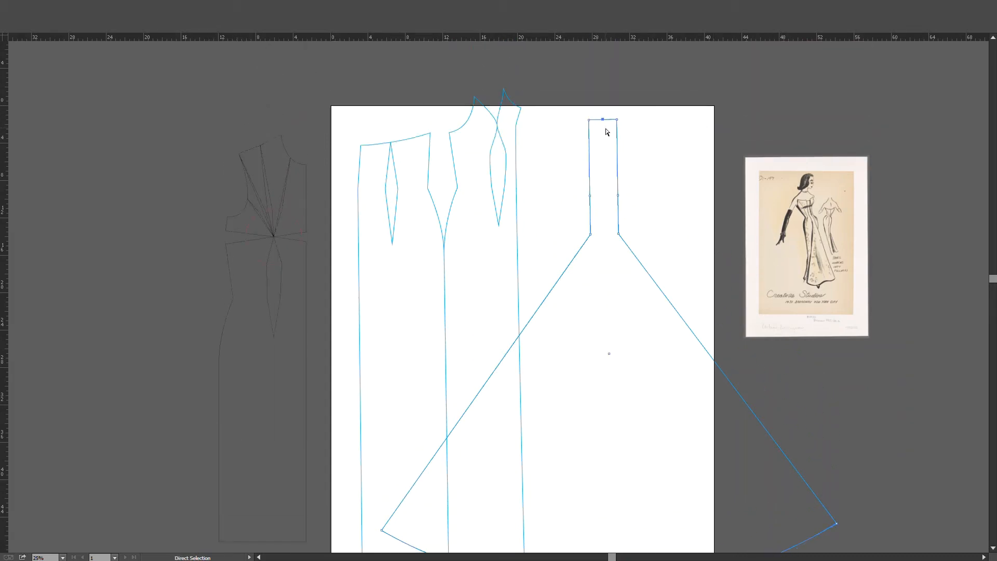
click(699, 181)
scroll(675, 189, right, 2)
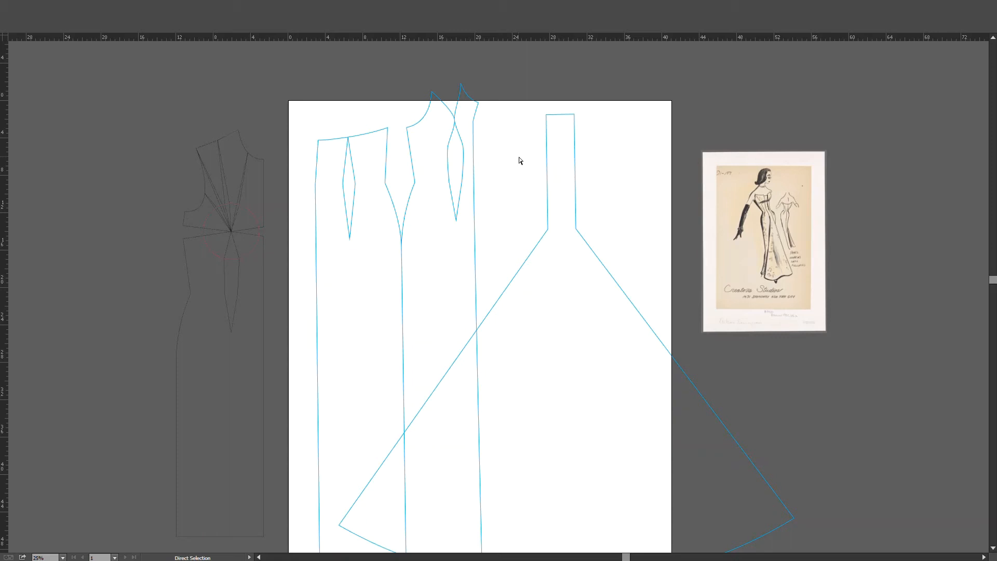
drag(300, 76, 628, 246)
click(629, 245)
key(v)
click(576, 200)
drag(577, 202, 642, 180)
click(319, 99)
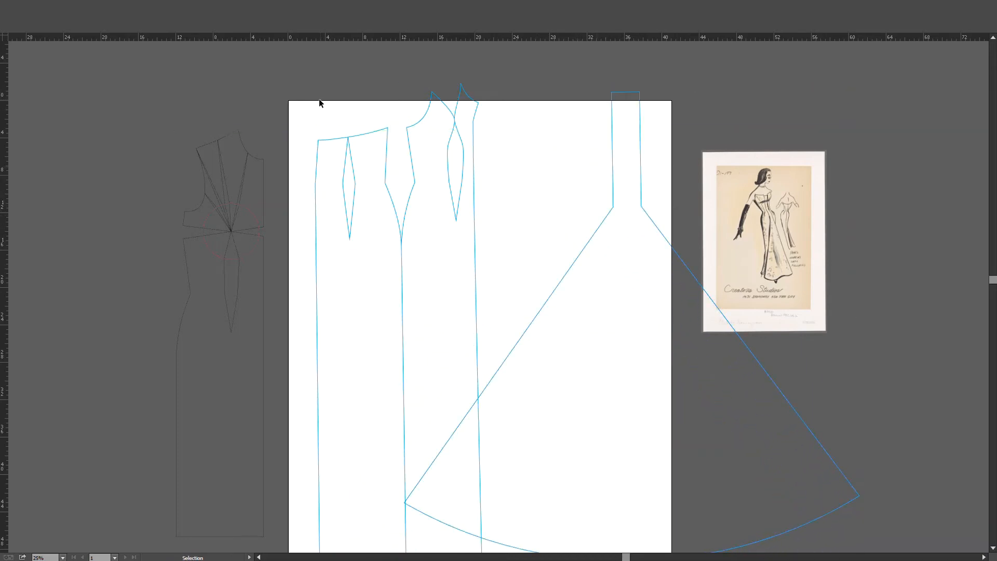
Shift the strapless back piece slightly away from the front piece to open a narrow gap between their side seams.
scroll(332, 106, down, 3)
scroll(334, 107, up, 1)
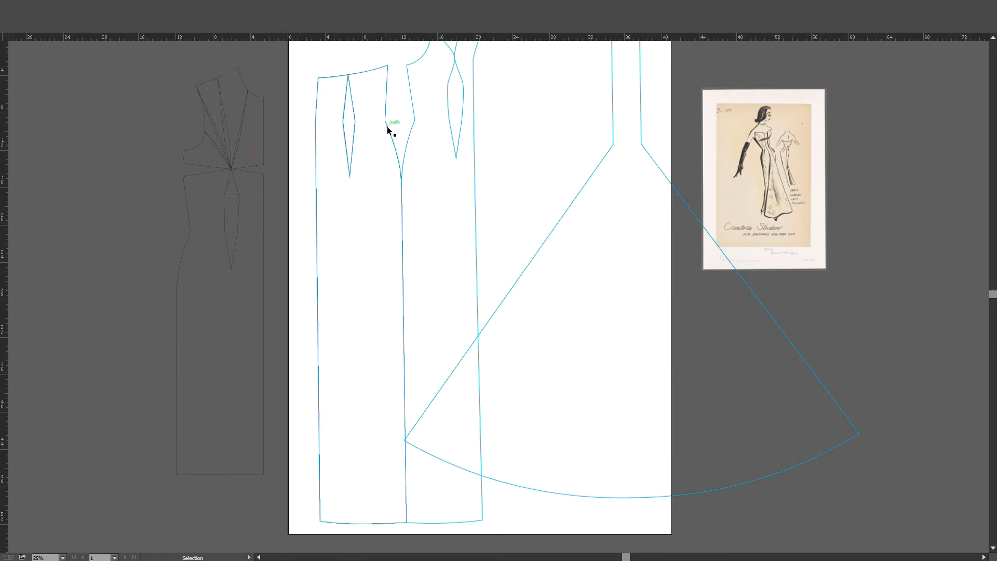
drag(387, 126, 377, 125)
click(560, 139)
Select the back, front and flared panel pieces and offset their outlines outward to add an even seam allowance.
scroll(555, 139, up, 6)
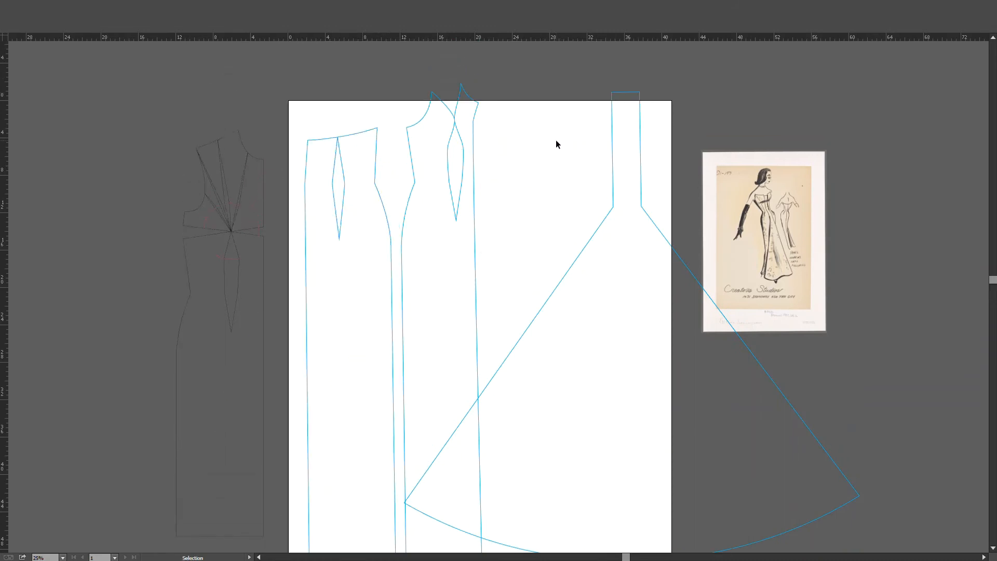
drag(320, 104, 643, 360)
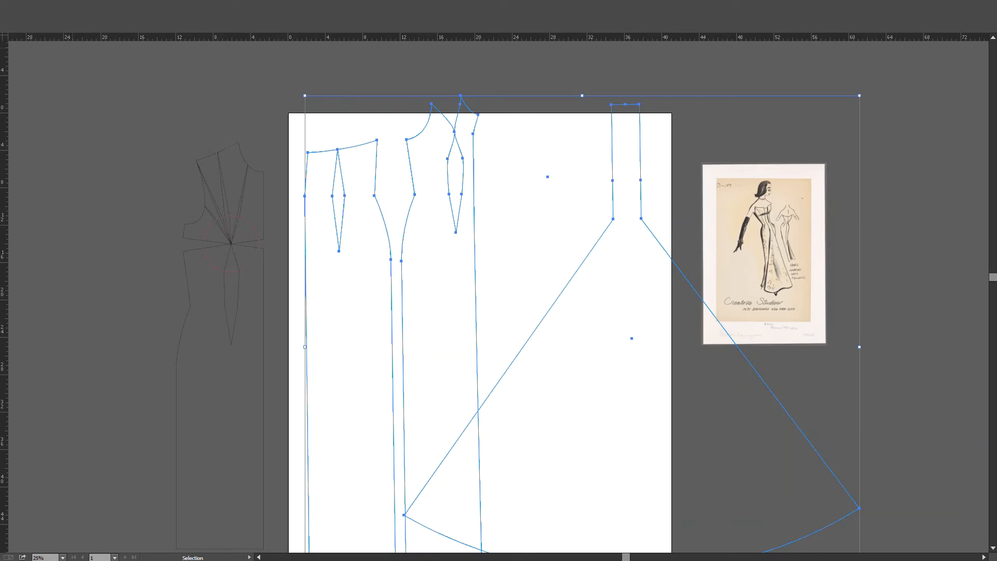
click(668, 325)
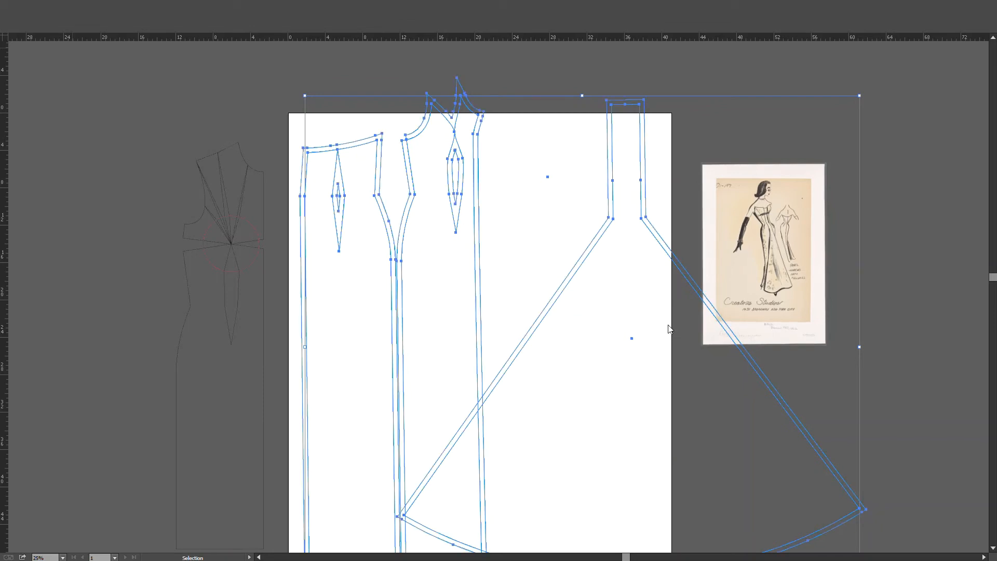
key(Return)
click(526, 251)
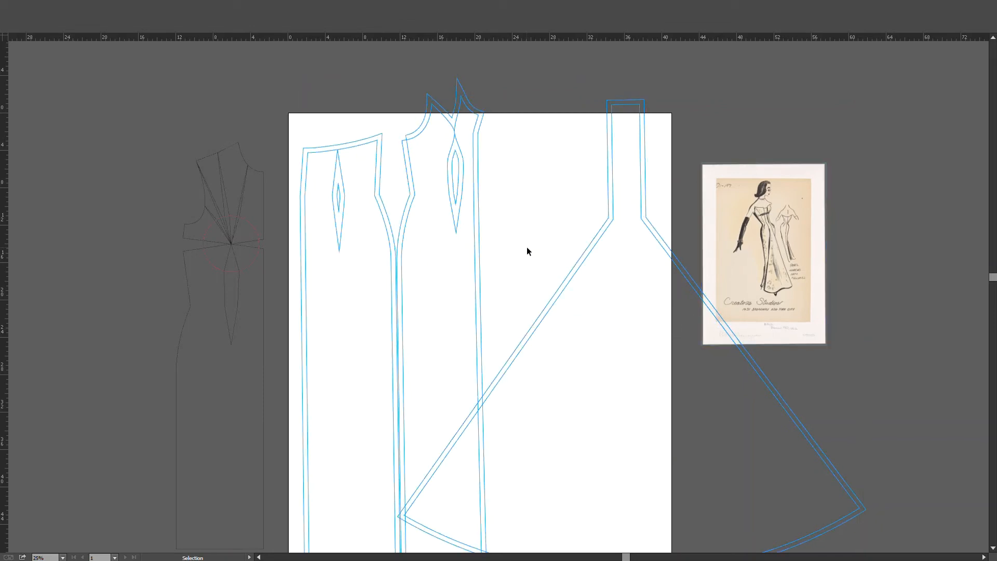
Delete the small offset loop inside the front piece's waist dart, keeping its outer seam allowance outline.
click(459, 177)
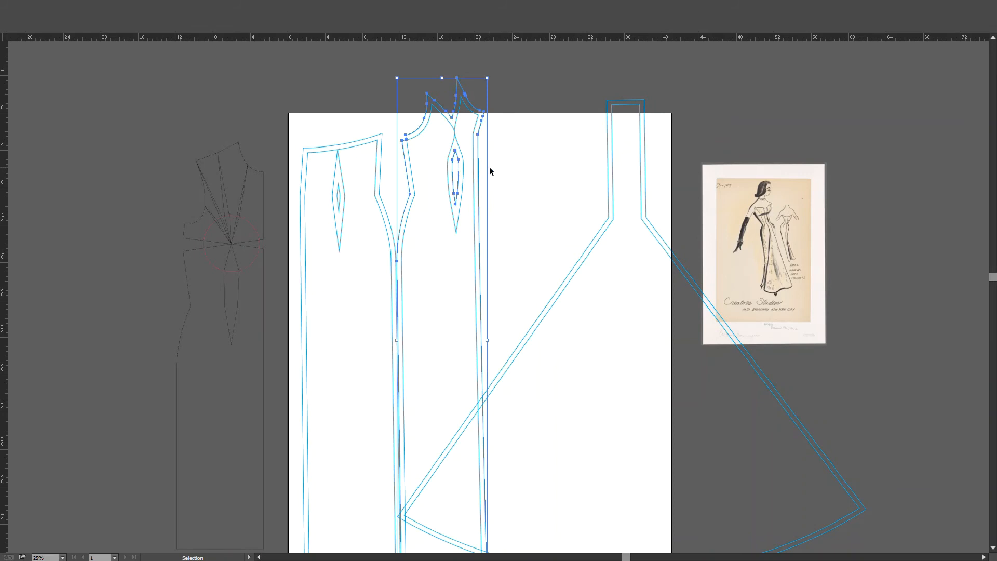
key(a)
click(514, 182)
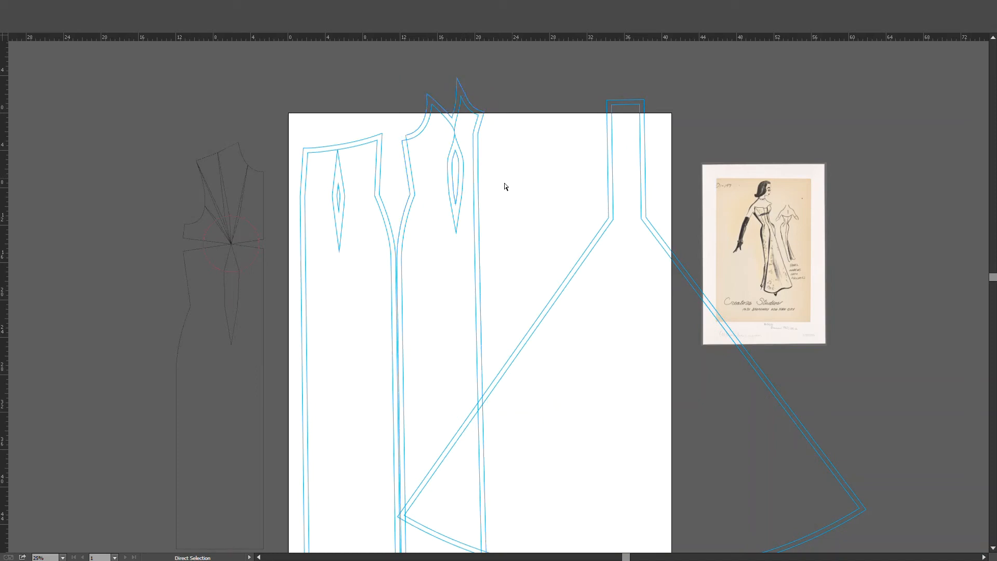
click(461, 176)
key(Delete)
Clean up the front piece's seam allowance at the underarm so the armhole and side seam offsets meet in one corner.
scroll(412, 193, up, 2)
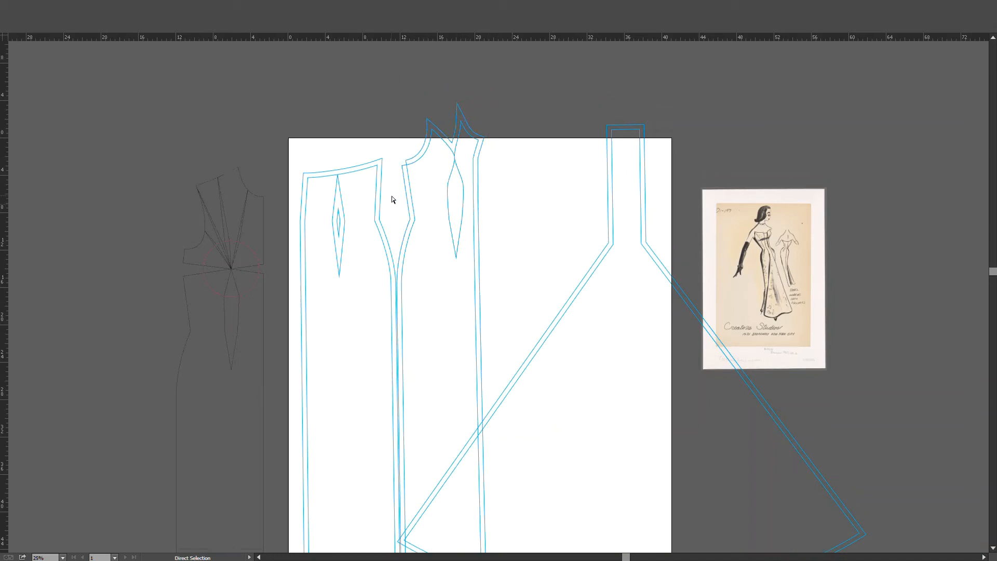
scroll(399, 176, up, 1)
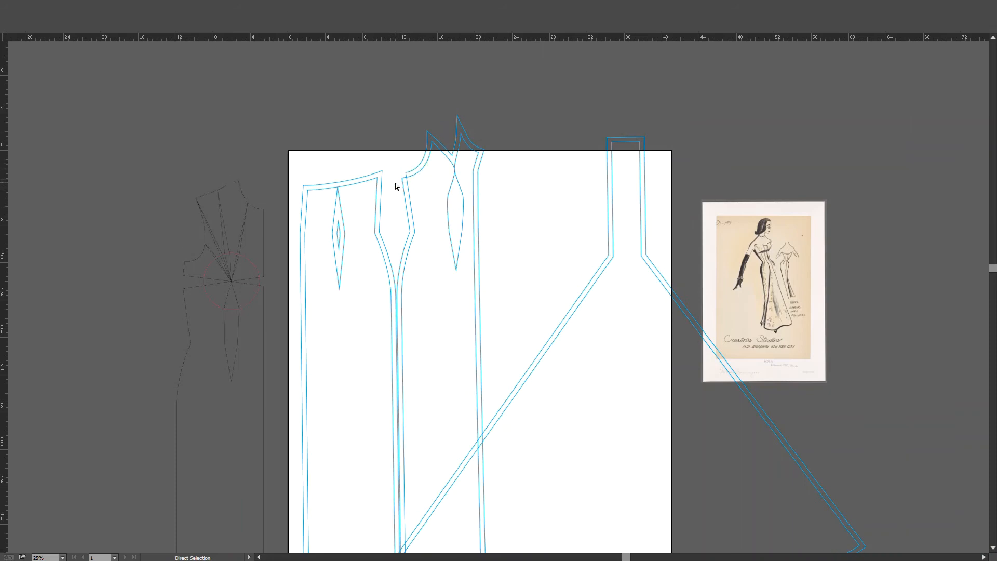
scroll(396, 187, up, 3)
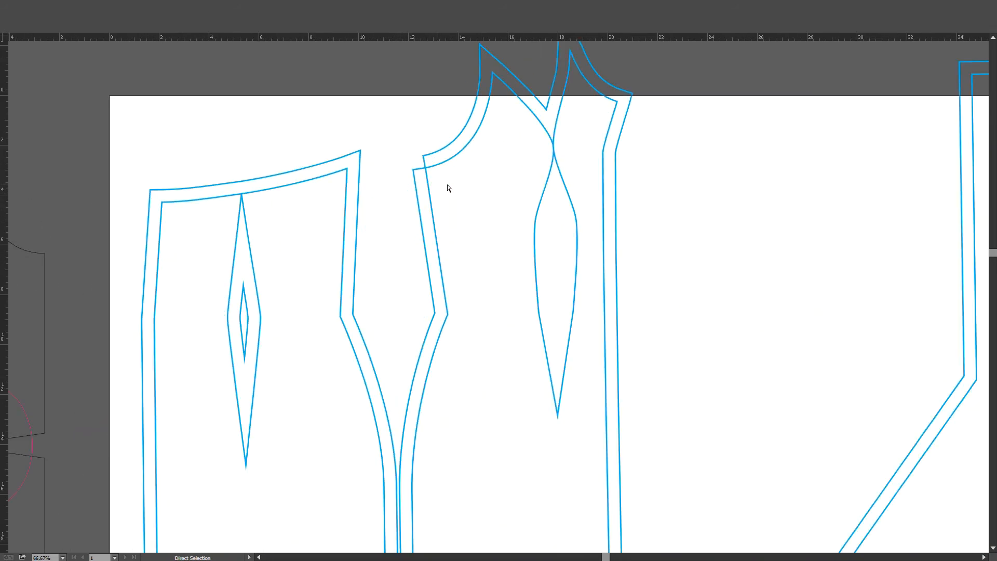
click(435, 166)
scroll(486, 133, down, 6)
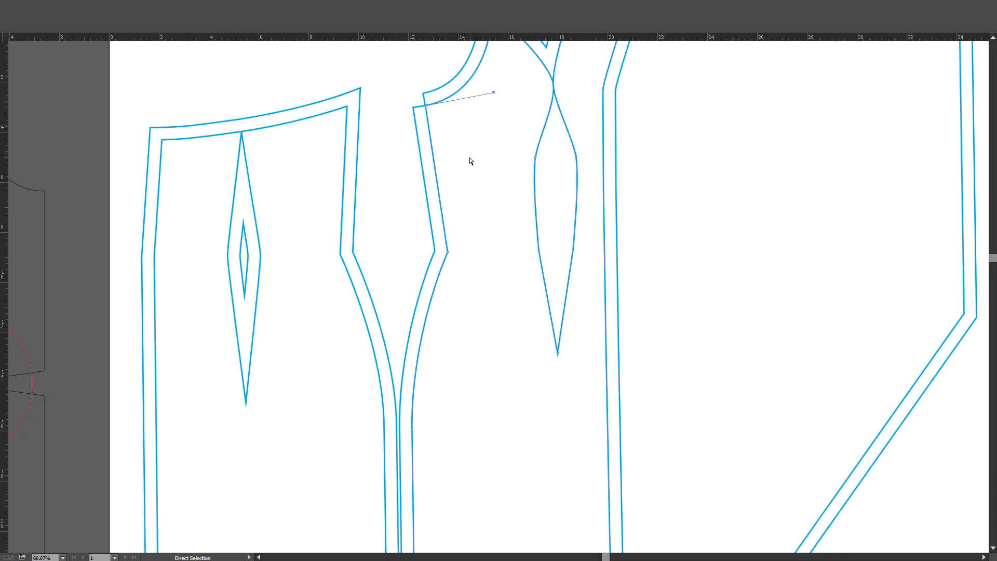
scroll(446, 163, up, 6)
scroll(445, 163, up, 2)
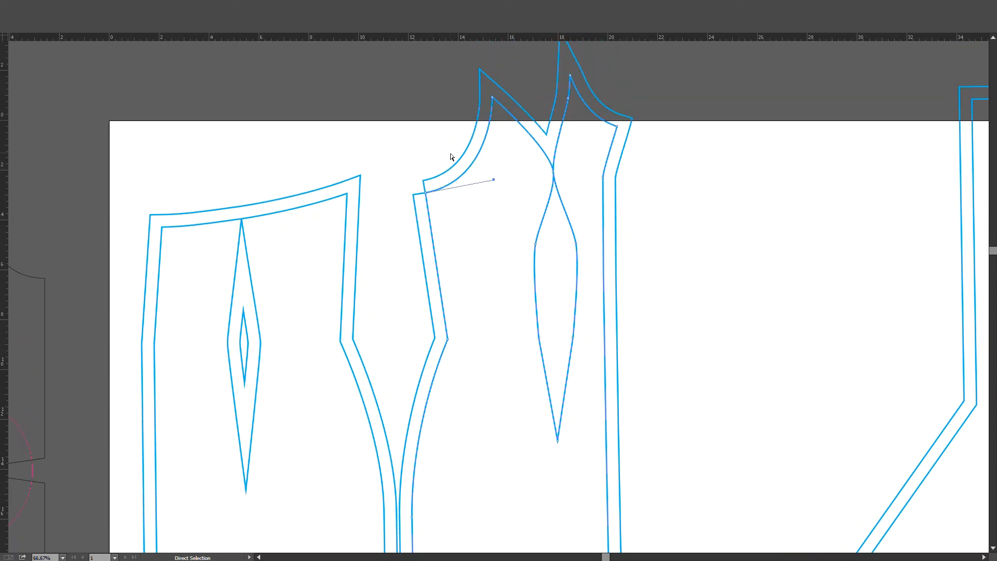
click(425, 190)
drag(426, 194, 414, 184)
Delete the small offset loop inside the back piece's waist dart.
alt+scroll(484, 203, down, 2)
scroll(475, 243, down, 3)
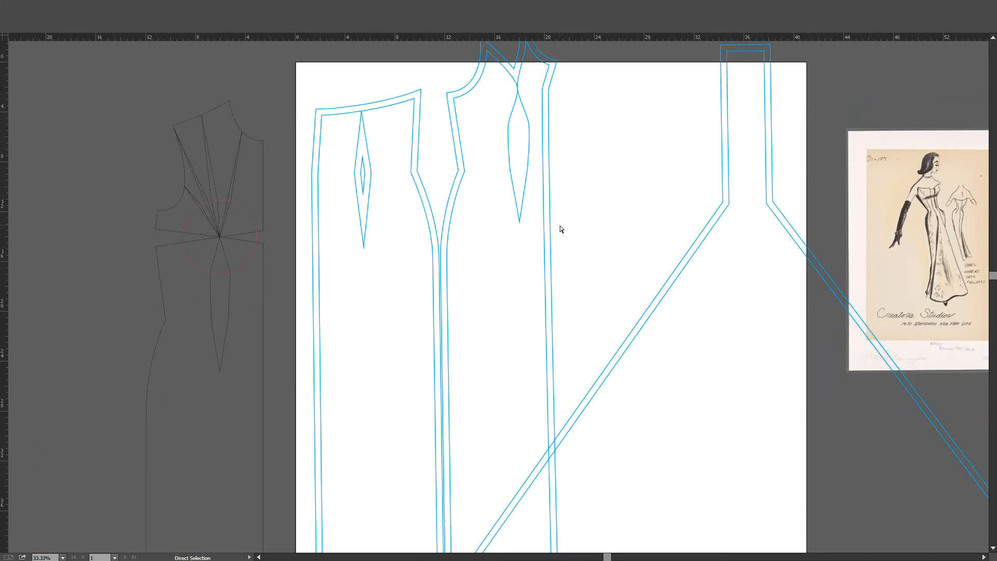
key(Delete)
scroll(567, 170, down, 1)
alt+scroll(603, 166, down, 1)
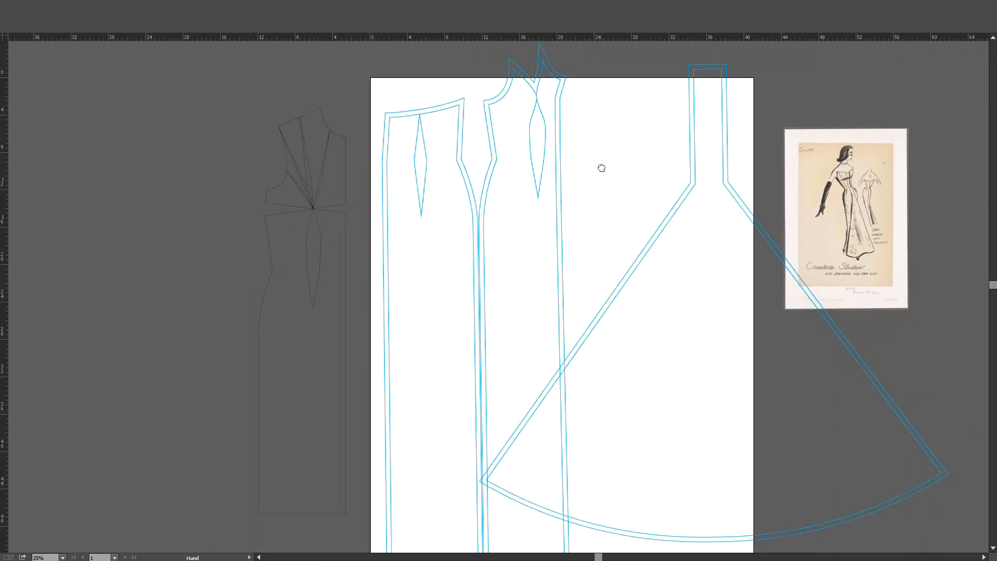
drag(603, 166, 553, 174)
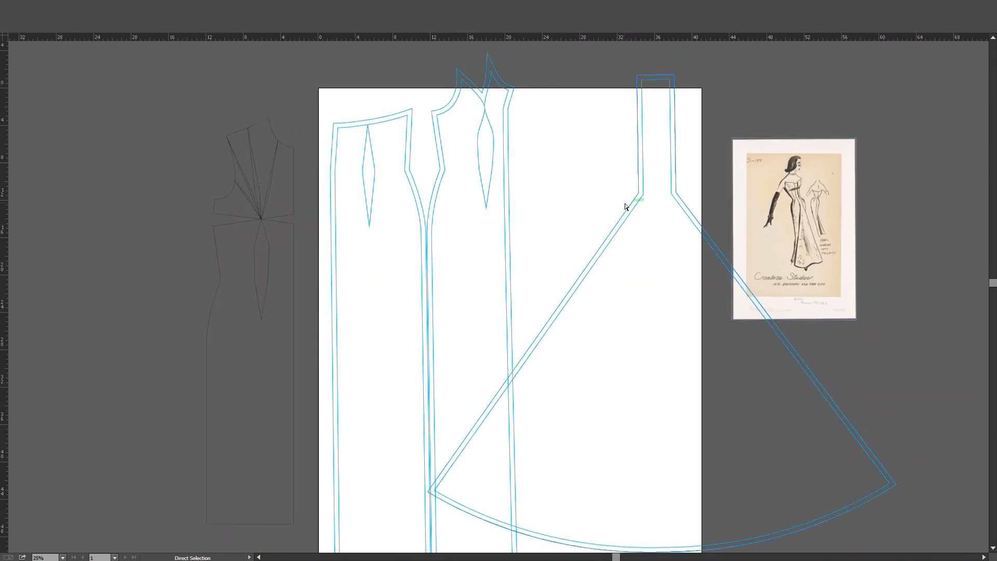